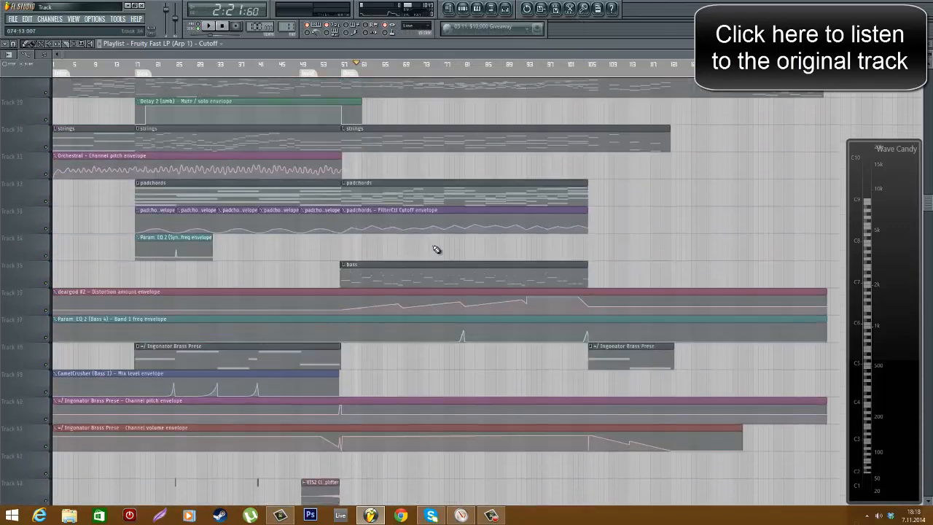
- Move the playback position back through the arrangement to the very start of the song
scroll(434, 251, up, 5)
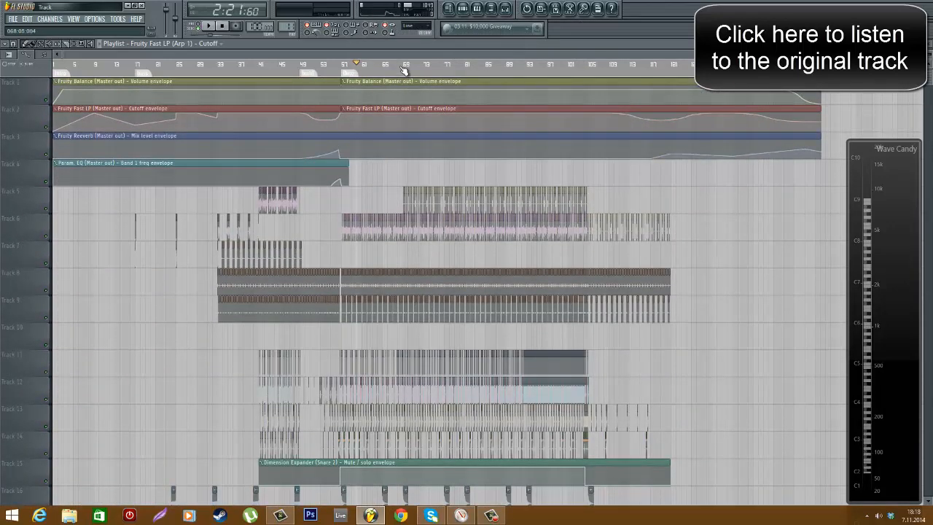
mouse_move(404, 69)
mouse_down()
mouse_move(267, 82)
mouse_move(290, 91)
mouse_up()
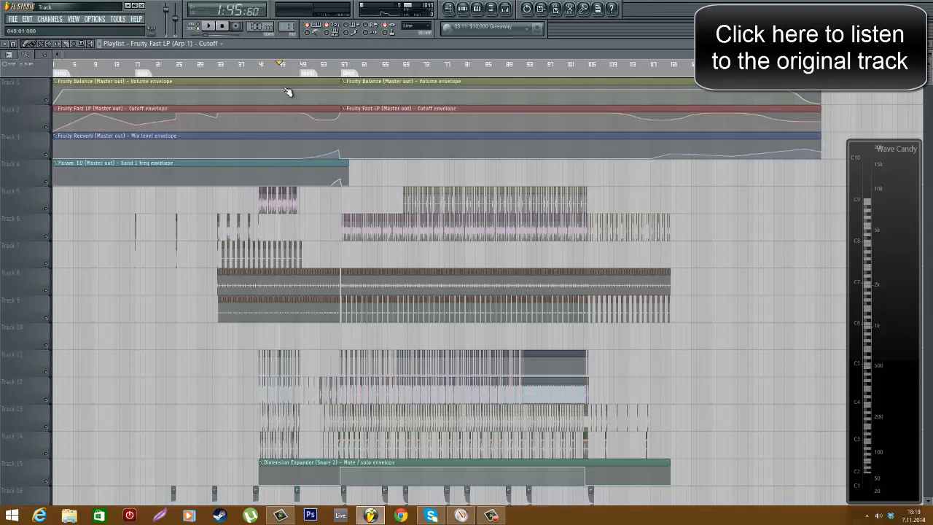
drag(287, 91, 143, 96)
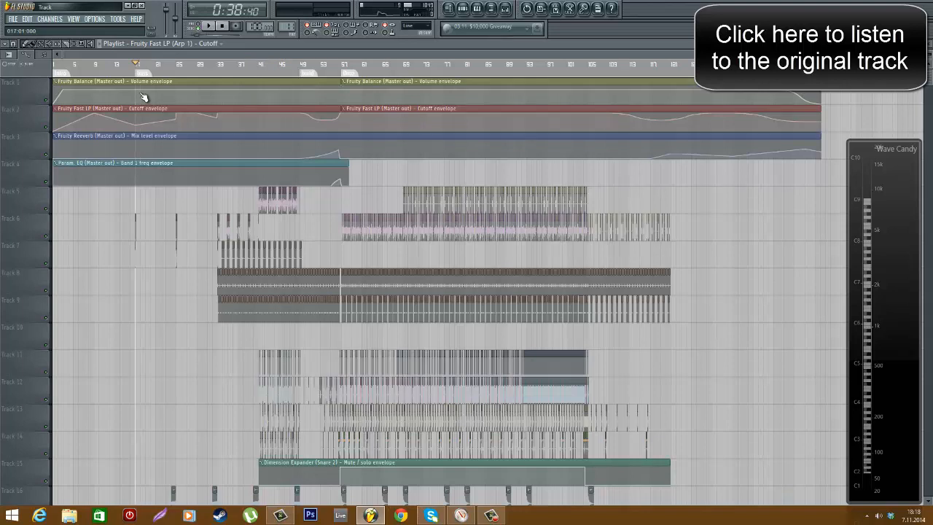
mouse_move(143, 96)
mouse_down()
mouse_move(302, 82)
mouse_move(71, 98)
mouse_up()
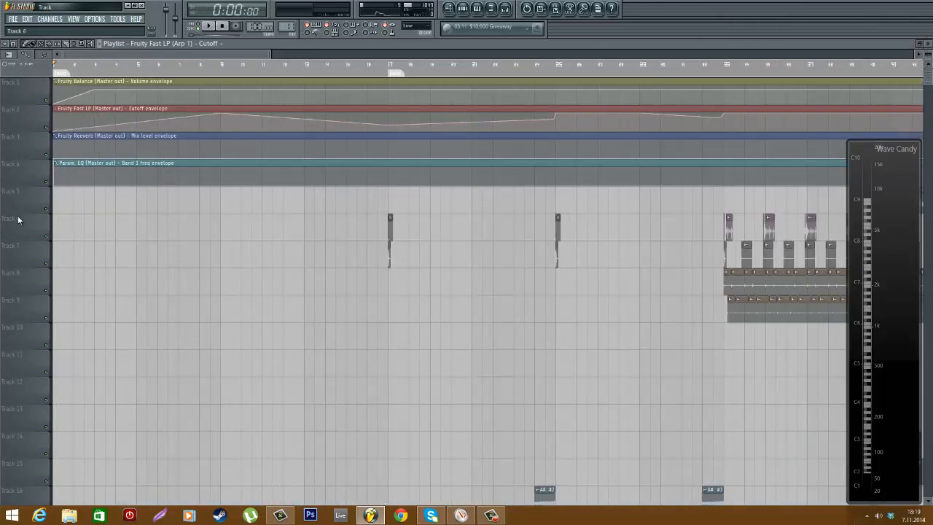
- Examine the intro section of the playlist, focusing on the piano, strings and Orchestral channel pitch envelope clips
scroll(123, 187, down, 2)
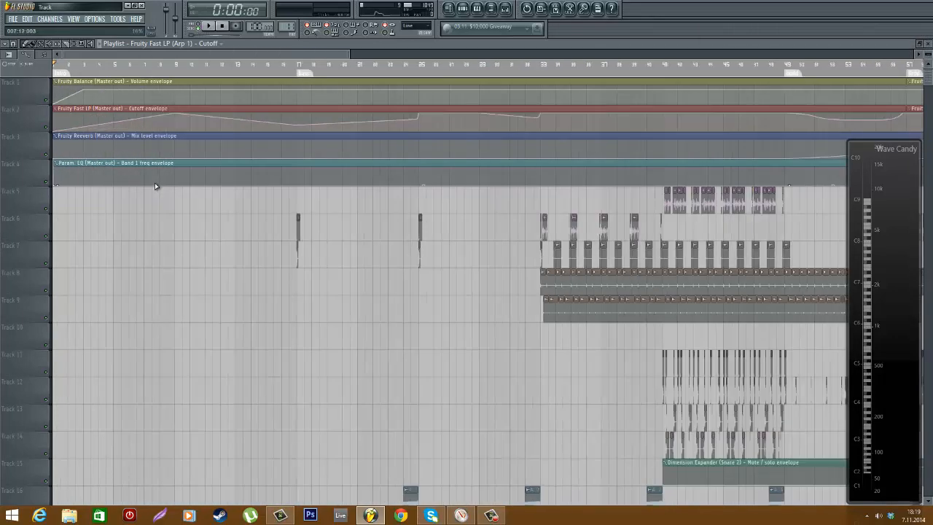
scroll(224, 206, down, 3)
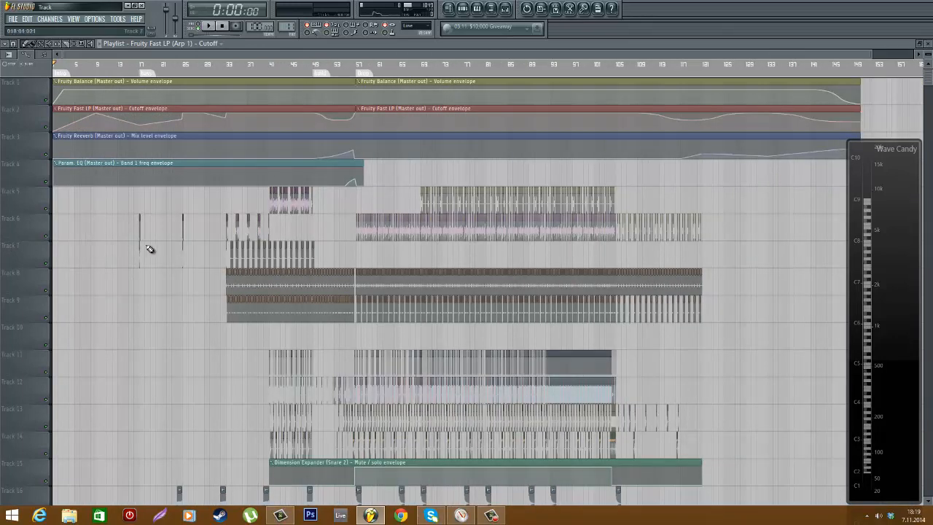
scroll(39, 287, up, 2)
scroll(38, 283, up, 2)
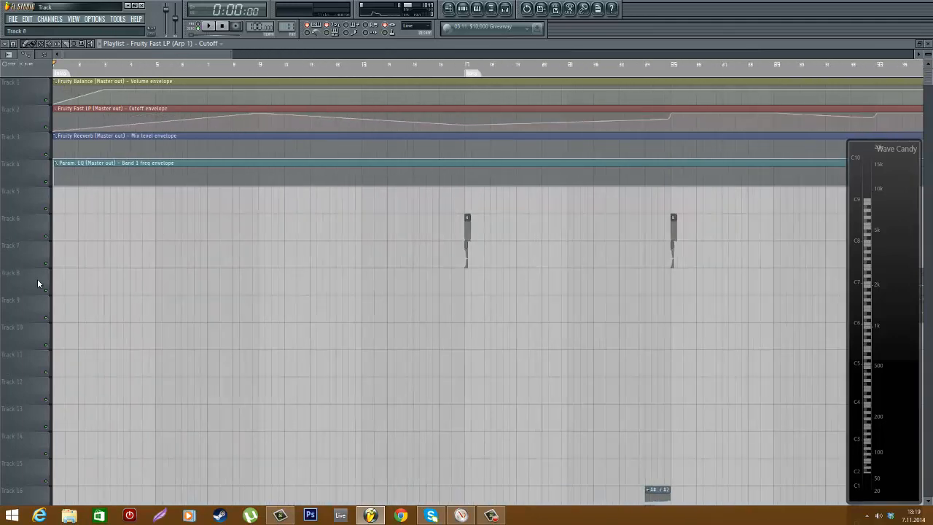
scroll(73, 285, down, 5)
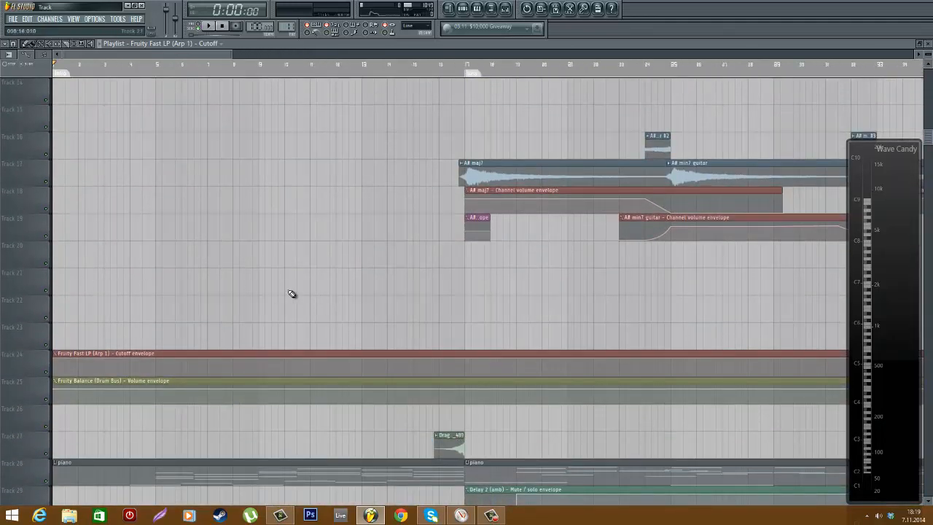
scroll(410, 298, down, 2)
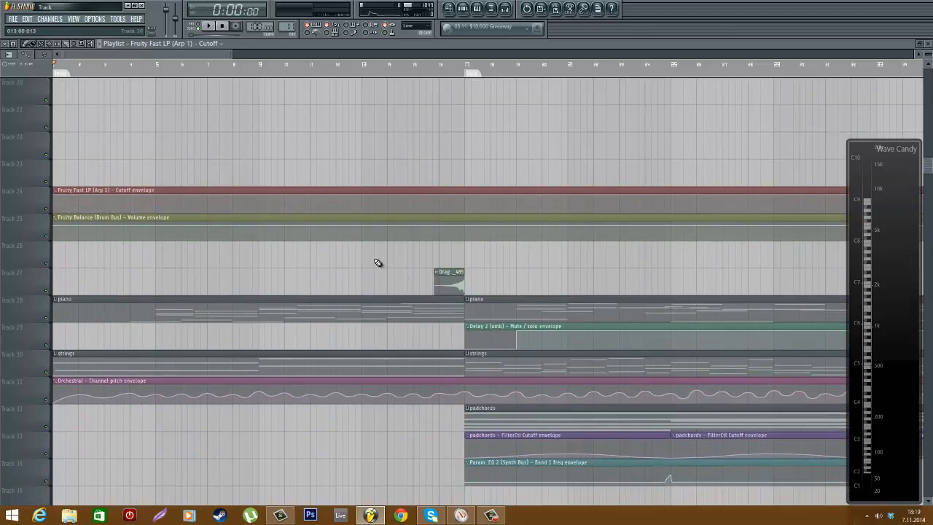
scroll(72, 268, up, 2)
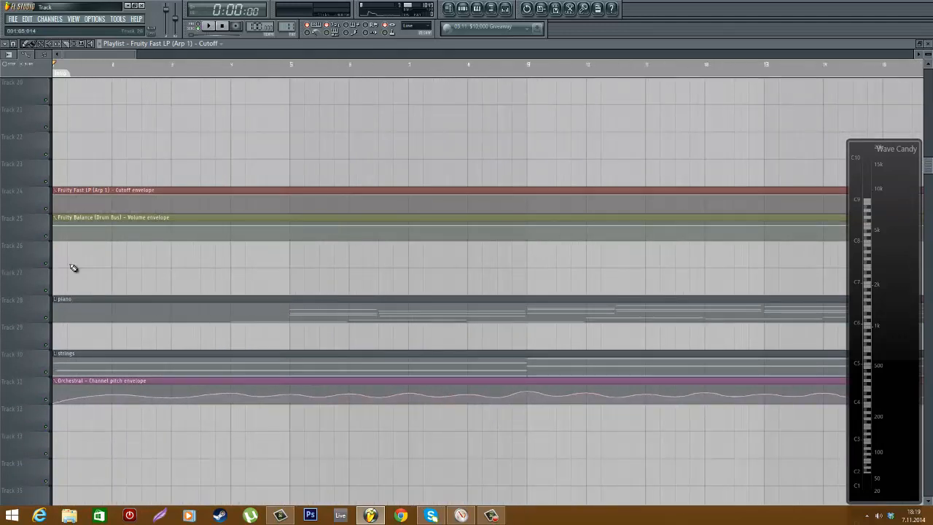
scroll(72, 268, down, 3)
scroll(11, 292, up, 2)
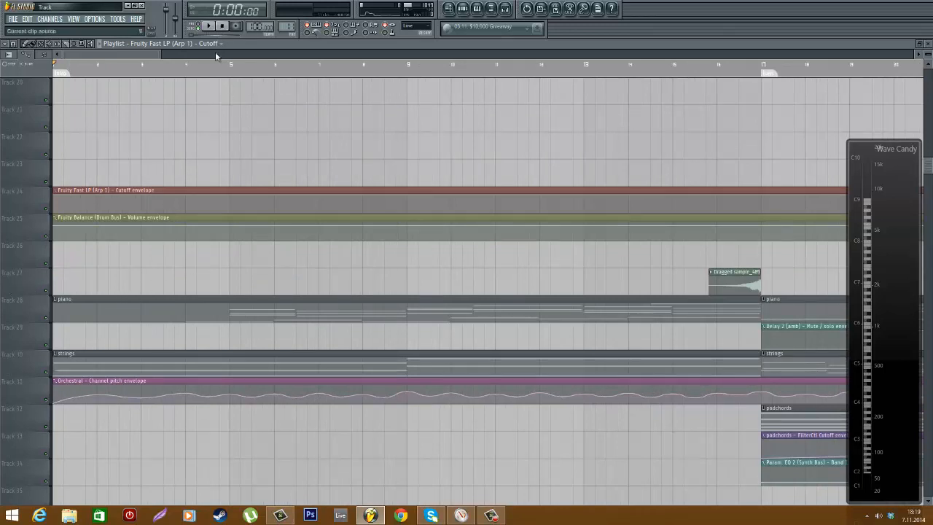
scroll(183, 303, down, 1)
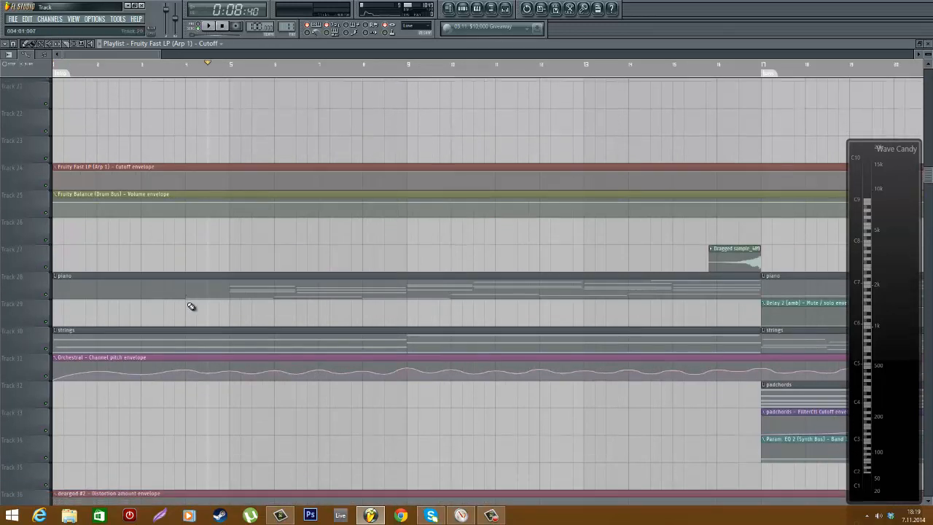
- Return the playback position to the start of the song and play the intro
click(186, 67)
drag(218, 88, 33, 108)
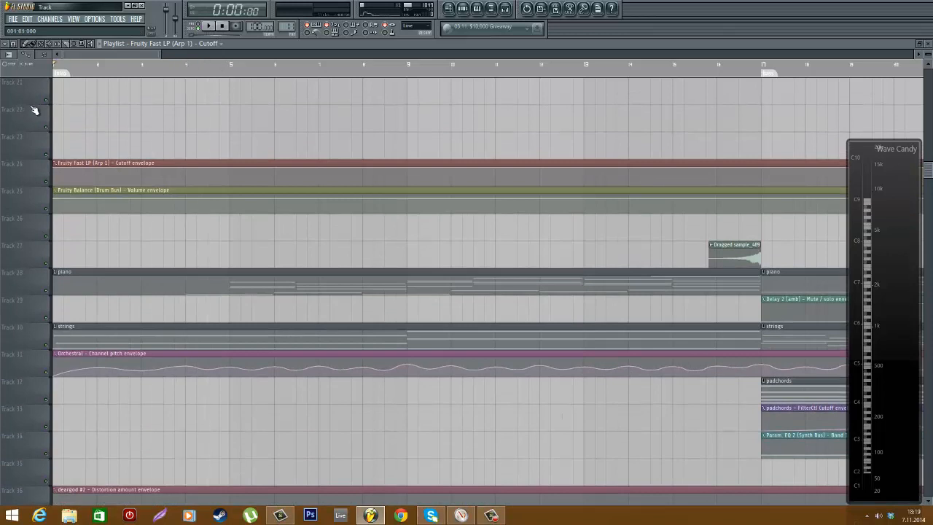
key(space)
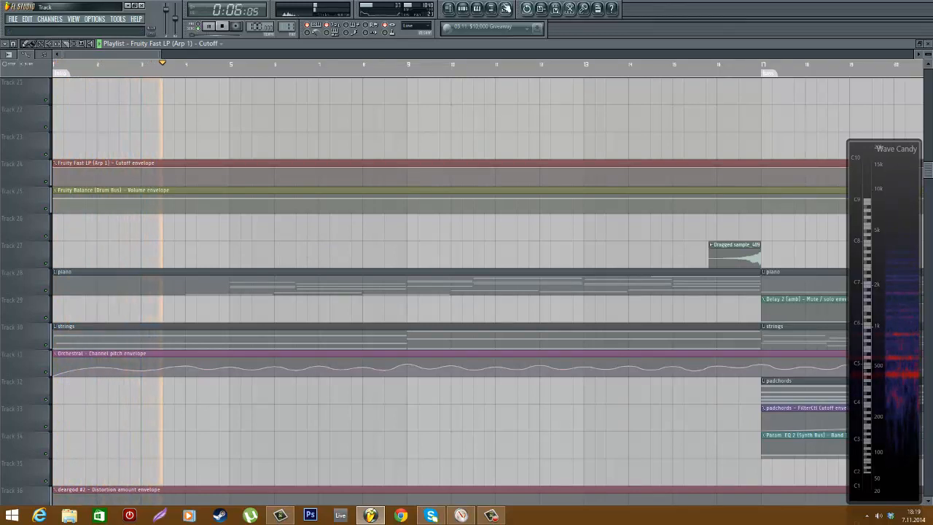
- Inspect the mixer during playback, viewing both amb tracks' effects and the remaining tracks, and close the mixer
key(F9)
drag(338, 212, 365, 316)
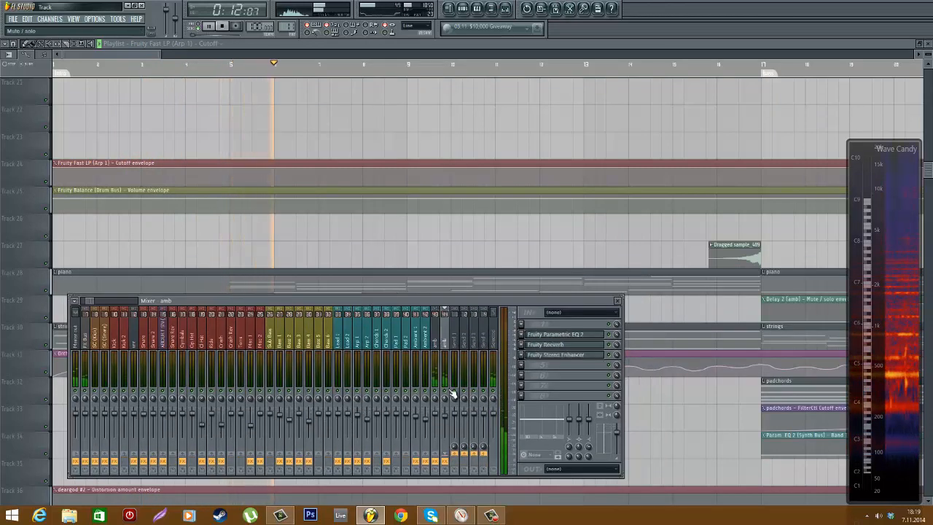
click(436, 315)
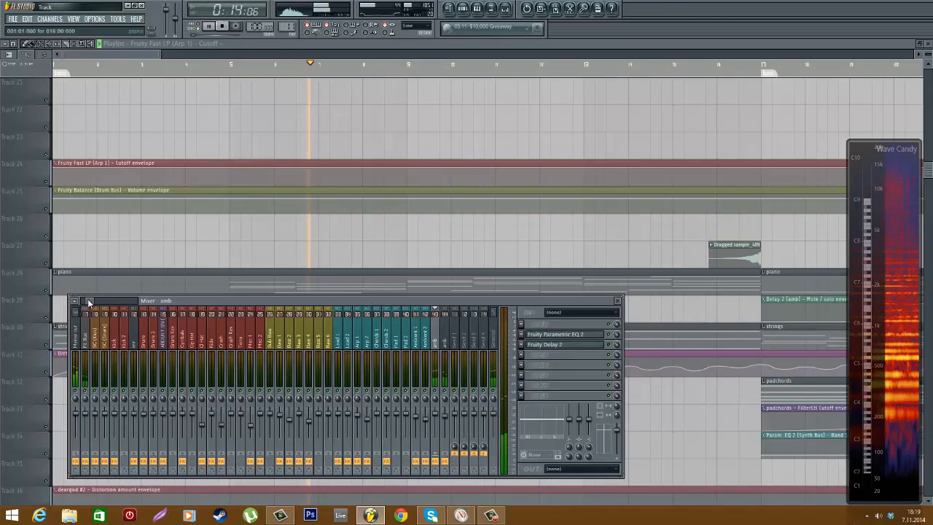
drag(89, 301, 99, 309)
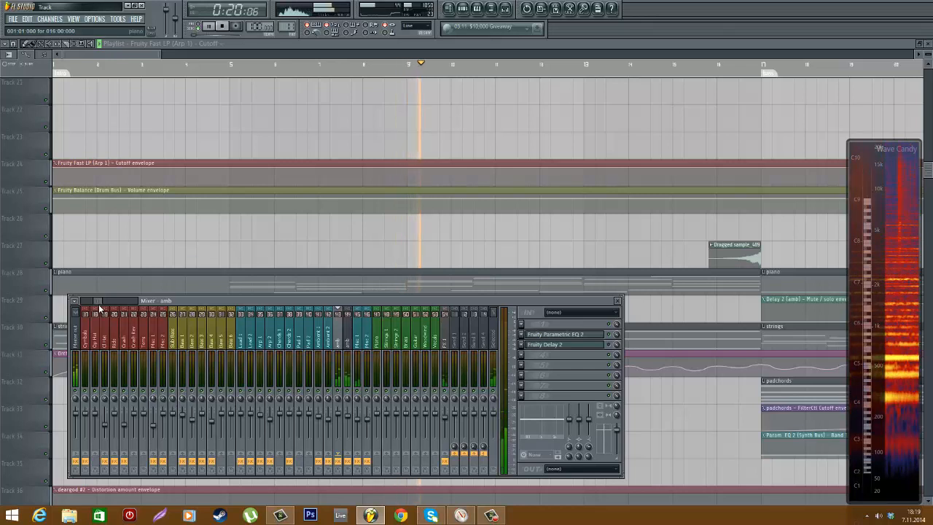
drag(99, 309, 88, 311)
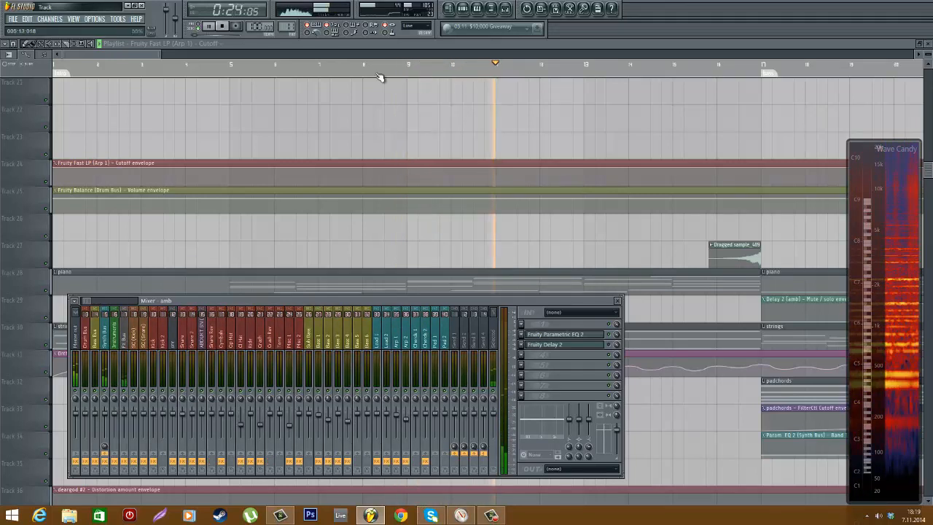
key(F9)
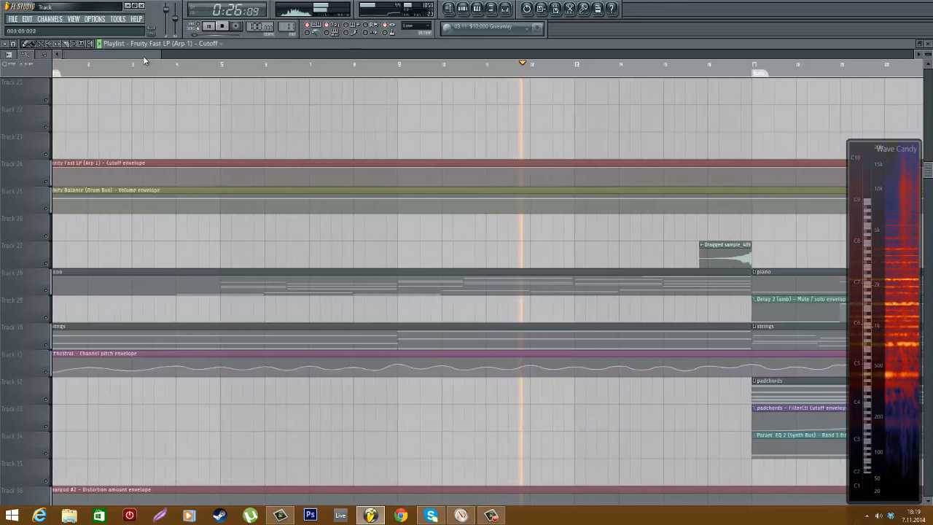
- Examine the playlist tracks from the piano down to the chimes and river ambience clips, and stop playback
scroll(452, 223, down, 2)
scroll(473, 208, down, 3)
scroll(477, 189, down, 2)
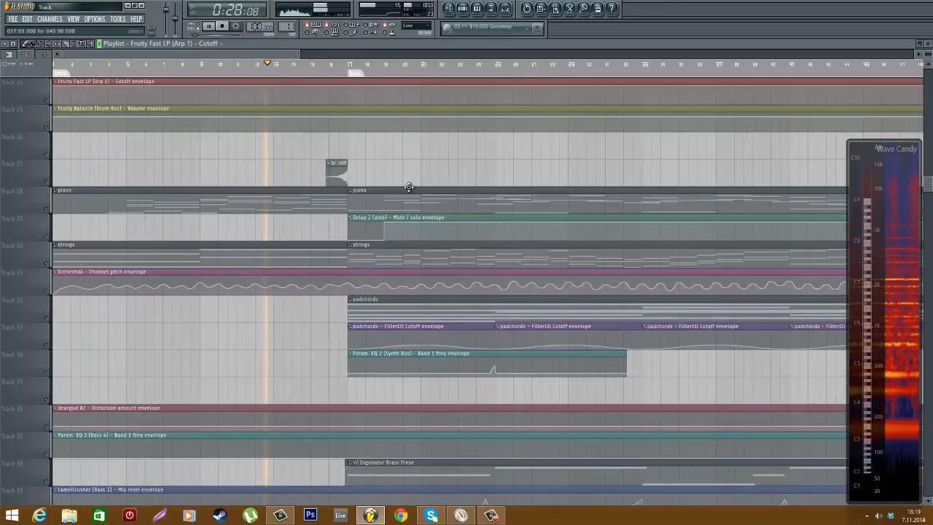
scroll(396, 198, down, 6)
scroll(398, 196, down, 9)
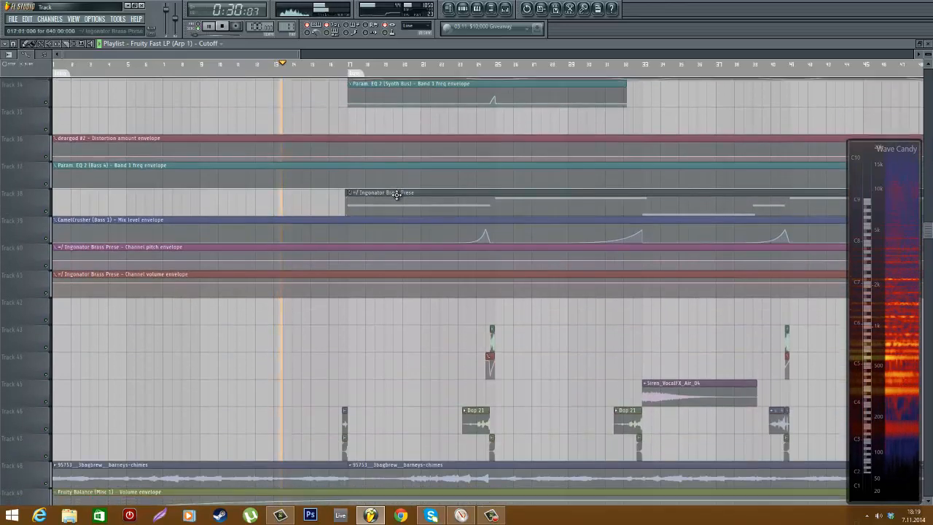
scroll(267, 260, down, 7)
scroll(267, 261, down, 1)
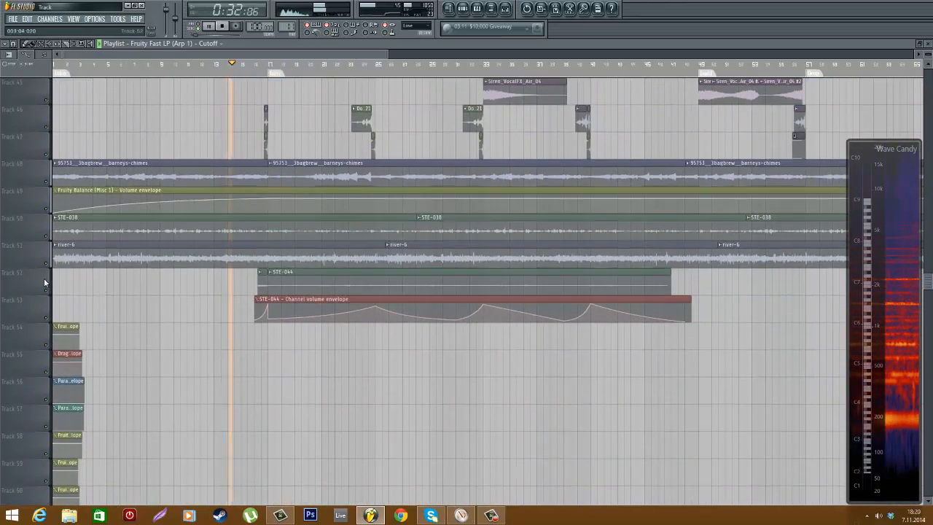
scroll(73, 276, up, 3)
scroll(302, 273, up, 8)
scroll(400, 256, up, 1)
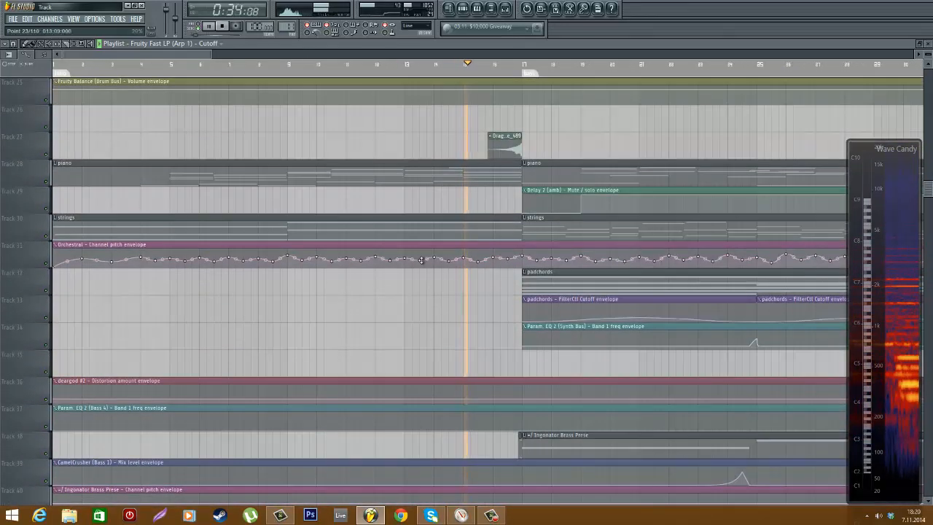
key(space)
- Examine the guitar clips and their volume envelopes, the drum tracks above them, and the intro's piano and strings clips
scroll(309, 301, up, 3)
scroll(309, 301, up, 1)
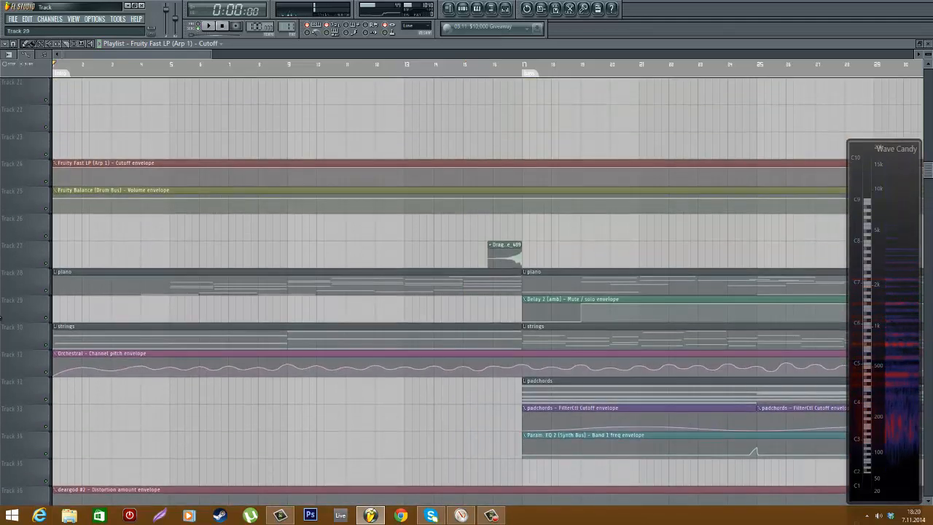
scroll(90, 277, down, 1)
scroll(429, 271, up, 4)
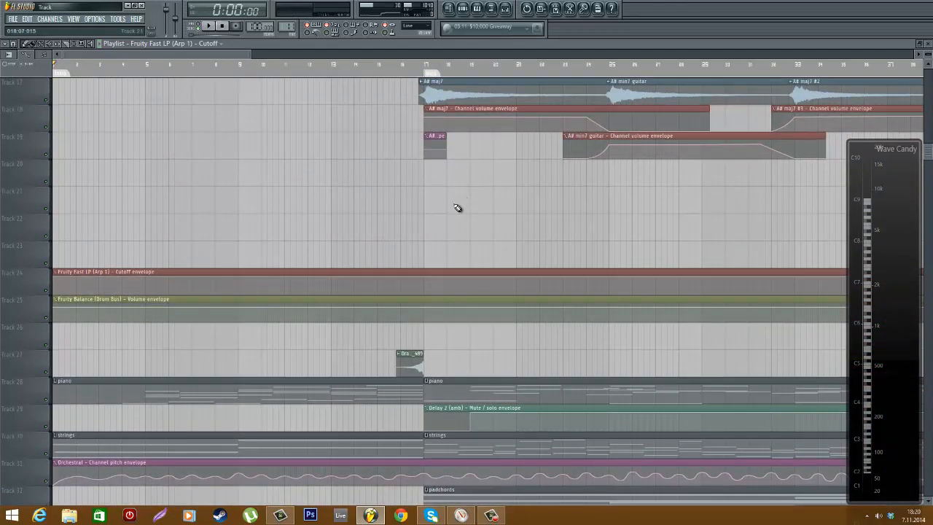
scroll(66, 248, up, 2)
scroll(160, 228, down, 5)
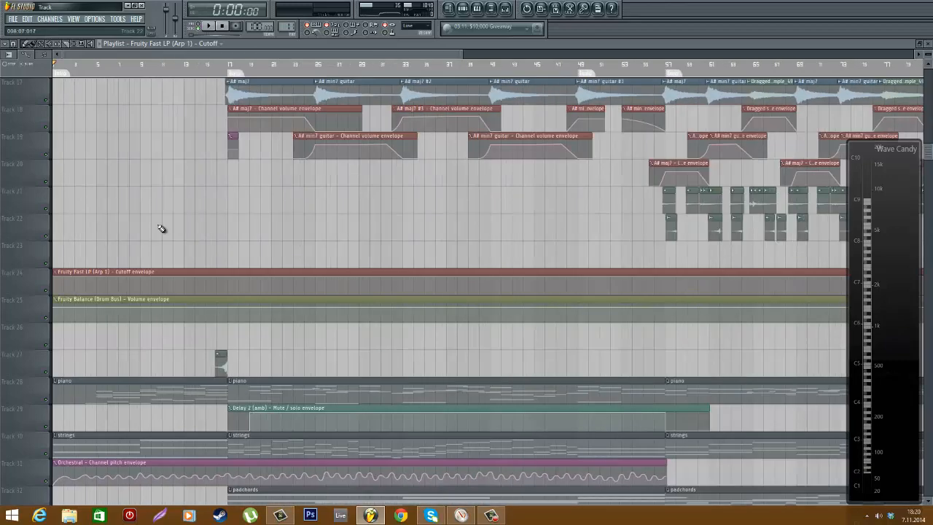
scroll(483, 109, up, 5)
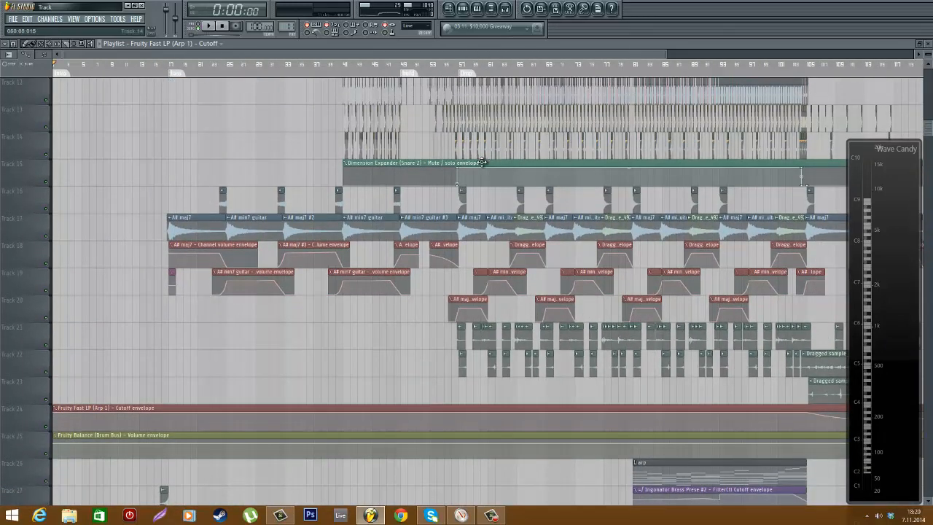
scroll(88, 298, up, 5)
scroll(89, 299, down, 4)
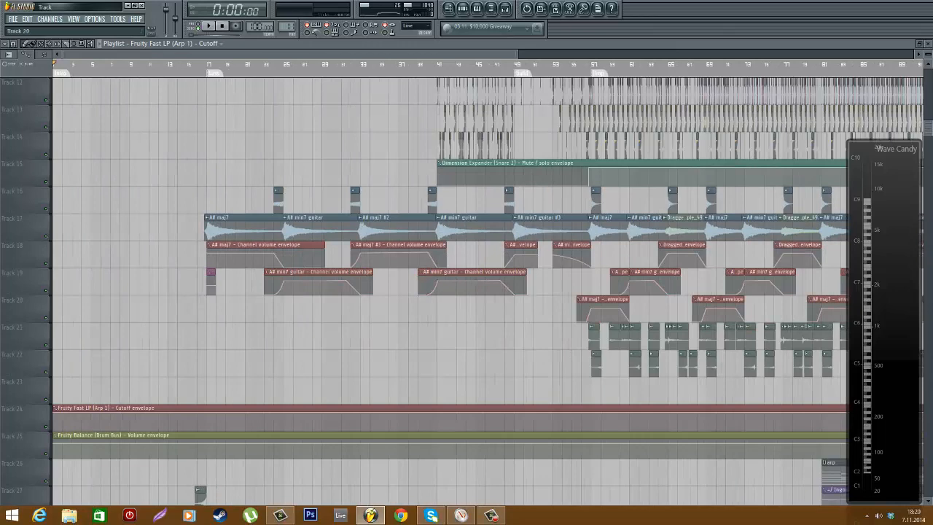
scroll(102, 284, up, 5)
scroll(117, 273, down, 7)
scroll(118, 272, down, 5)
scroll(84, 260, up, 3)
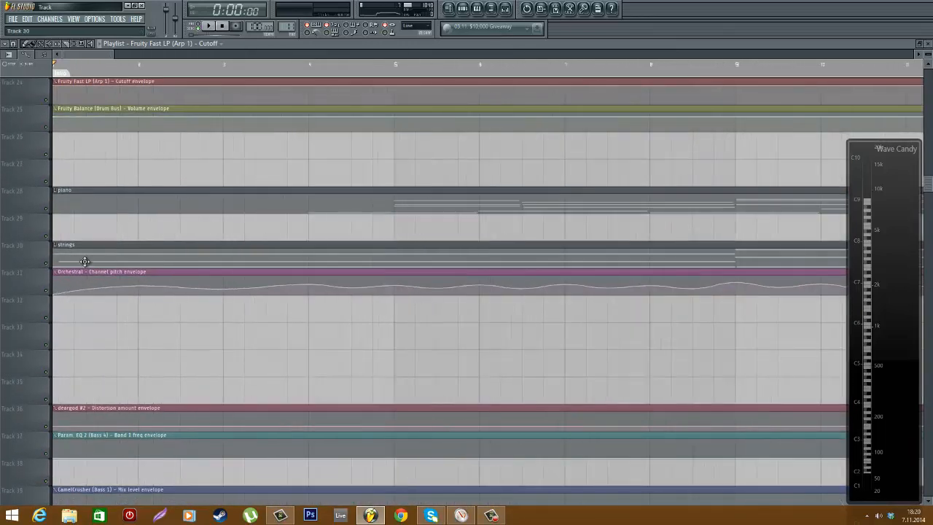
- Look through the project's channel list and open the full strings channel's EDIROL Orchestral instrument
click(462, 8)
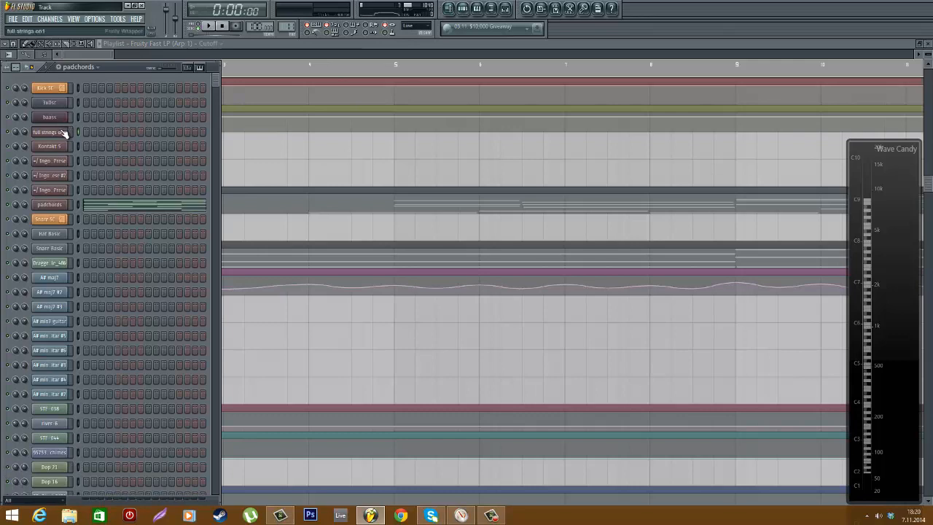
scroll(106, 233, down, 3)
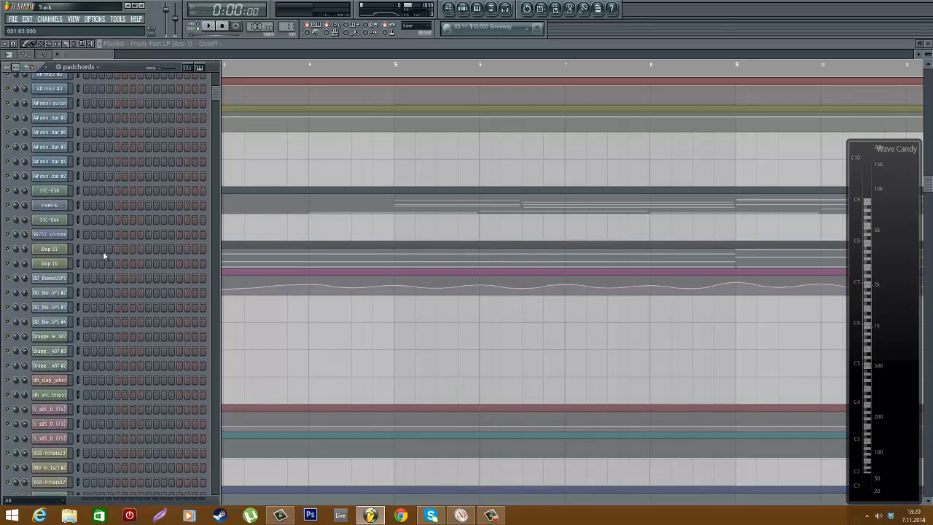
scroll(103, 250, up, 3)
mouse_move(216, 80)
mouse_down()
mouse_move(210, 169)
mouse_move(219, 82)
mouse_up()
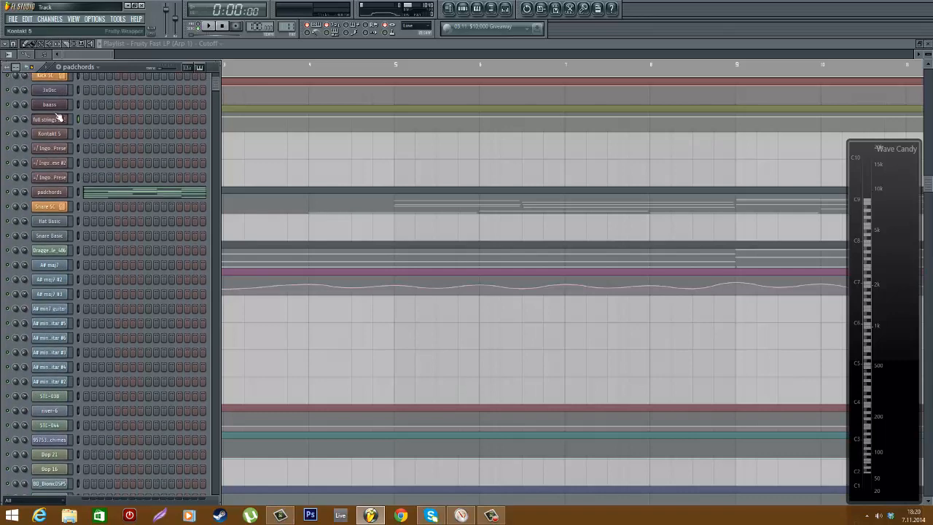
scroll(118, 132, up, 1)
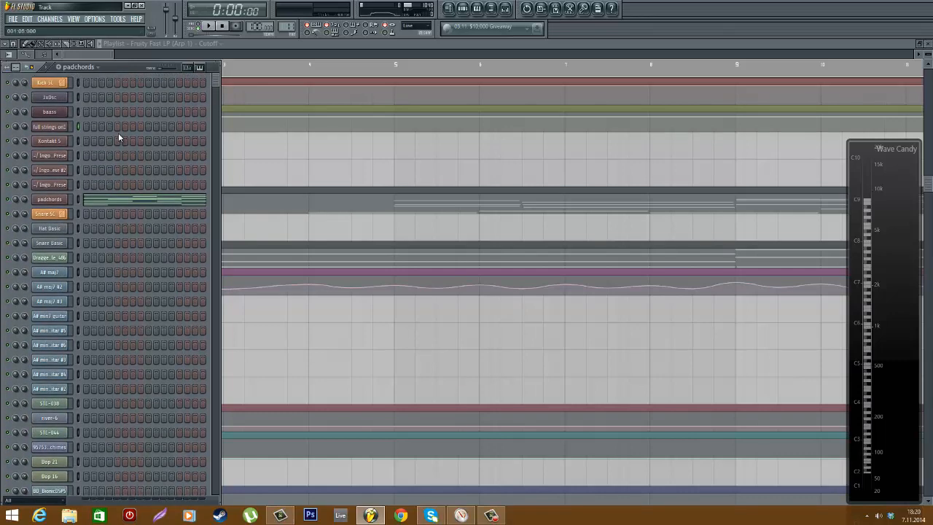
click(61, 132)
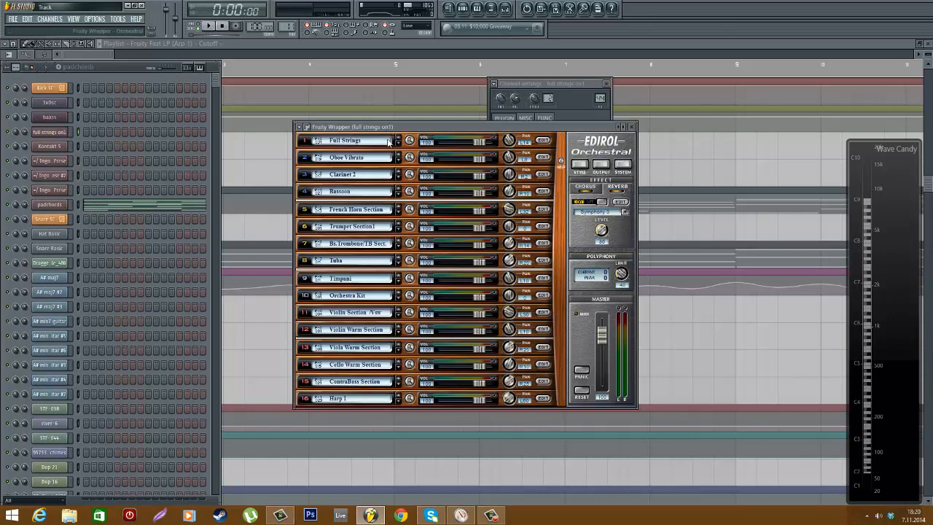
drag(388, 125, 384, 148)
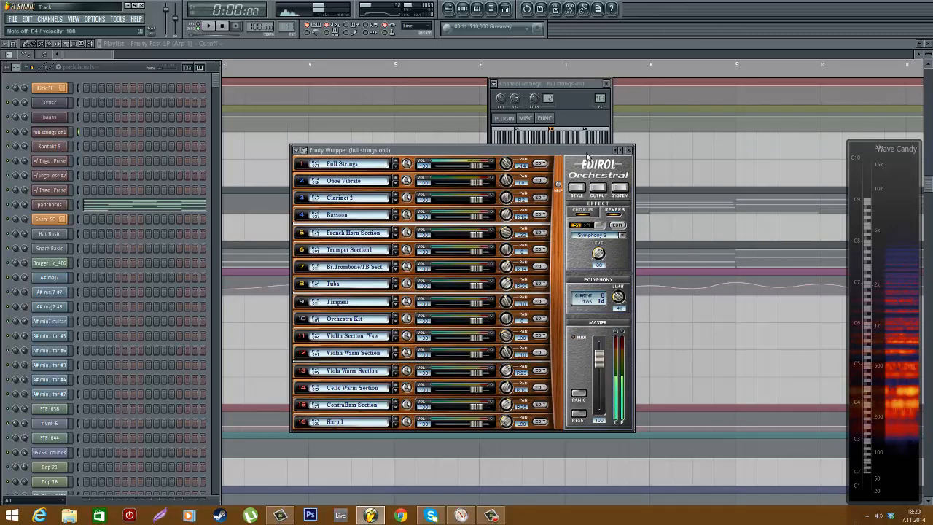
- Look through the EDIROL Orchestral patch list for part 1, down to the Full Strings variations, and close the instrument
click(364, 164)
mouse_move(405, 178)
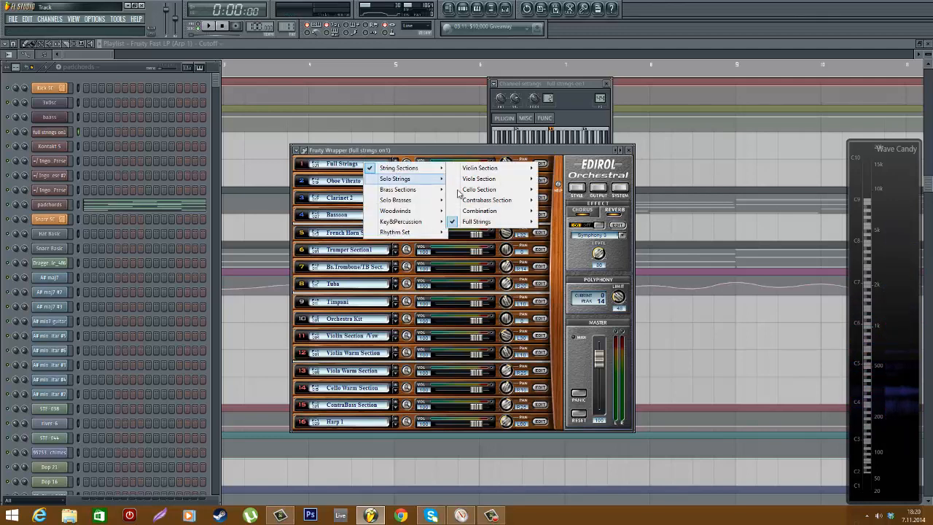
mouse_move(503, 224)
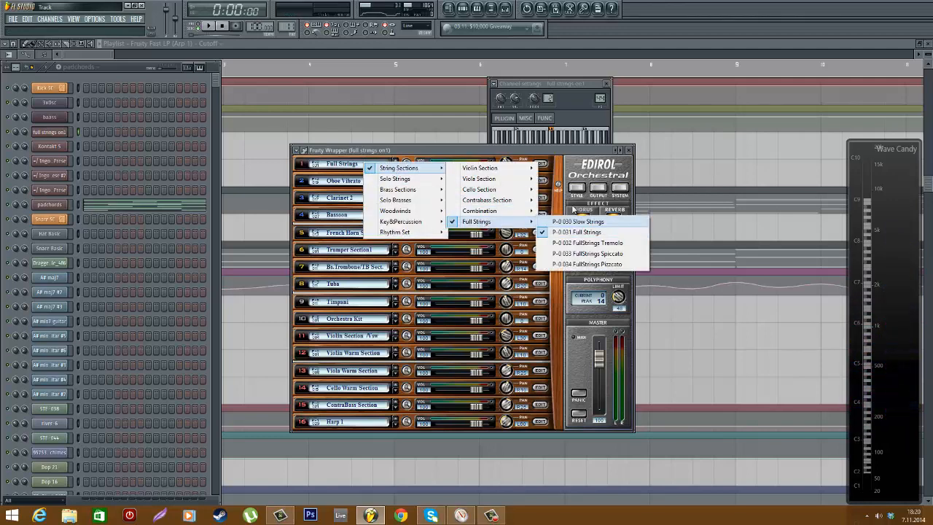
click(489, 148)
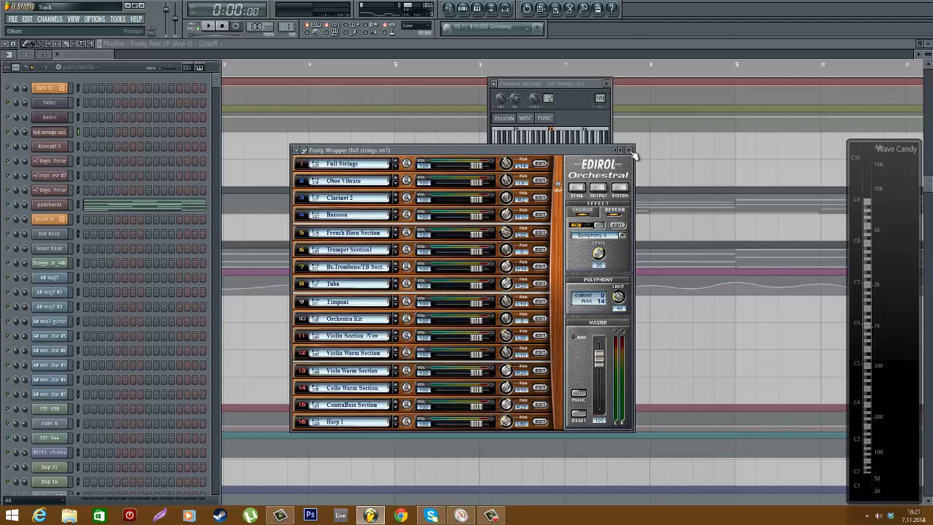
click(630, 151)
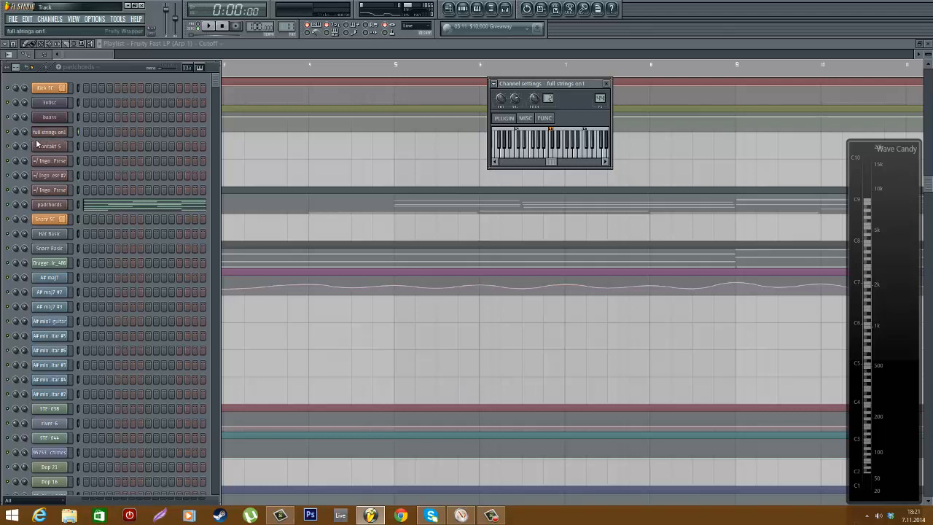
click(61, 135)
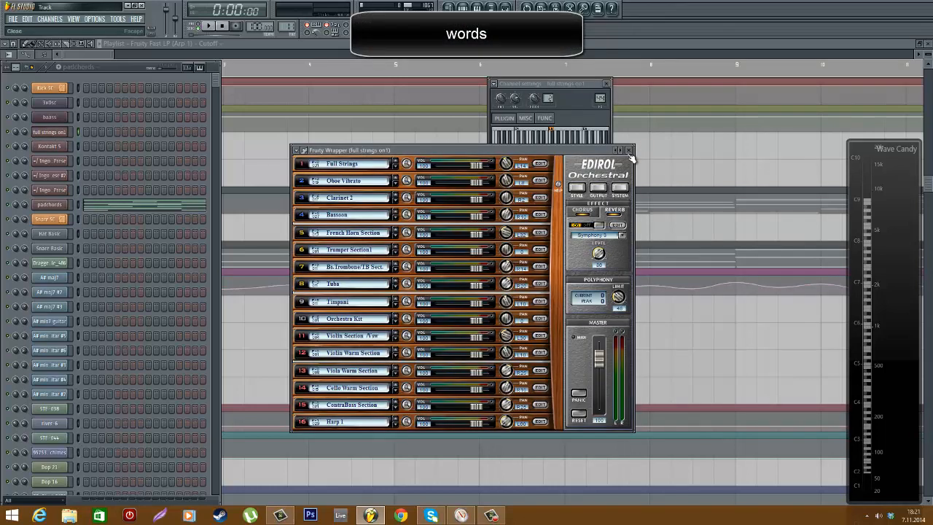
click(630, 153)
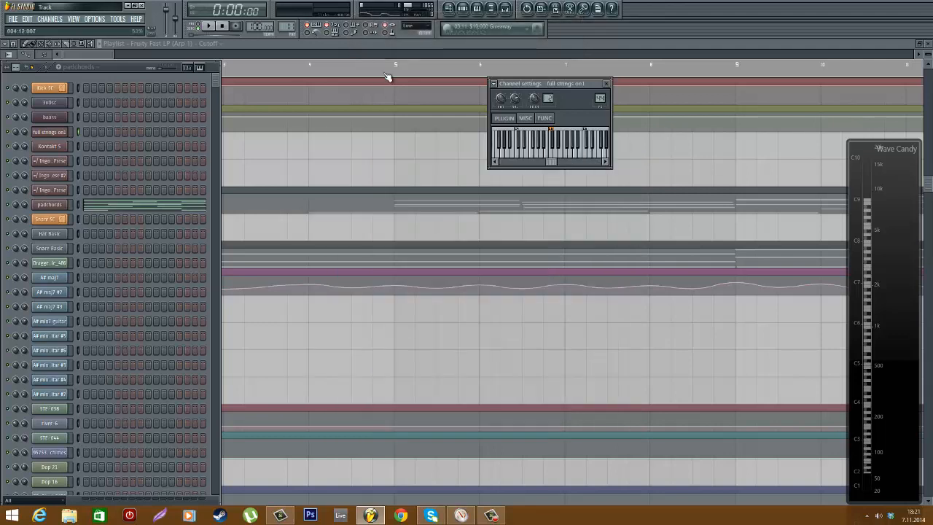
- Examine the intro strings pattern's chords in the piano roll, play them briefly, and close the piano roll
click(340, 46)
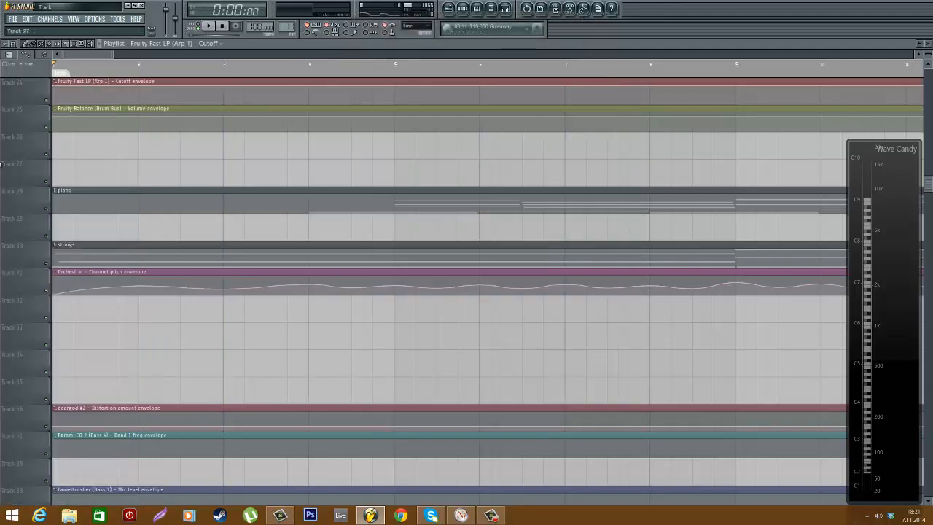
double_click(229, 251)
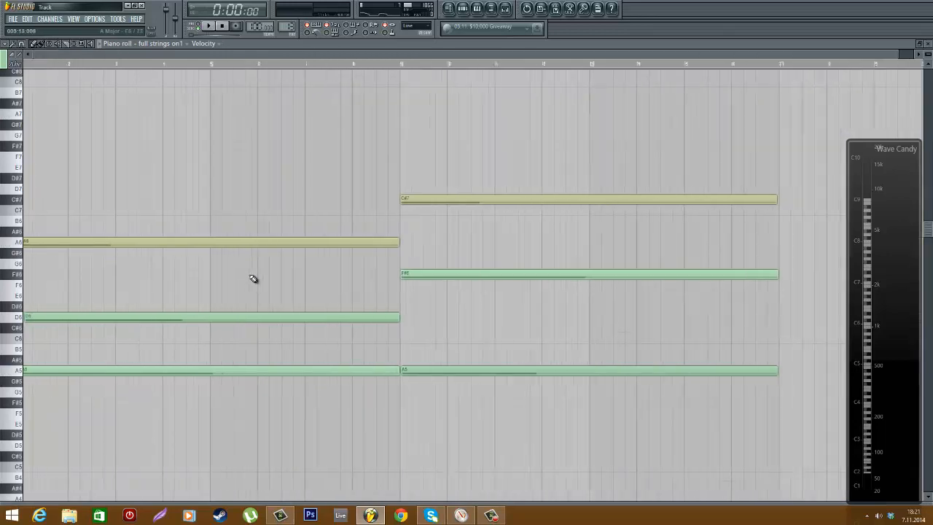
key(space)
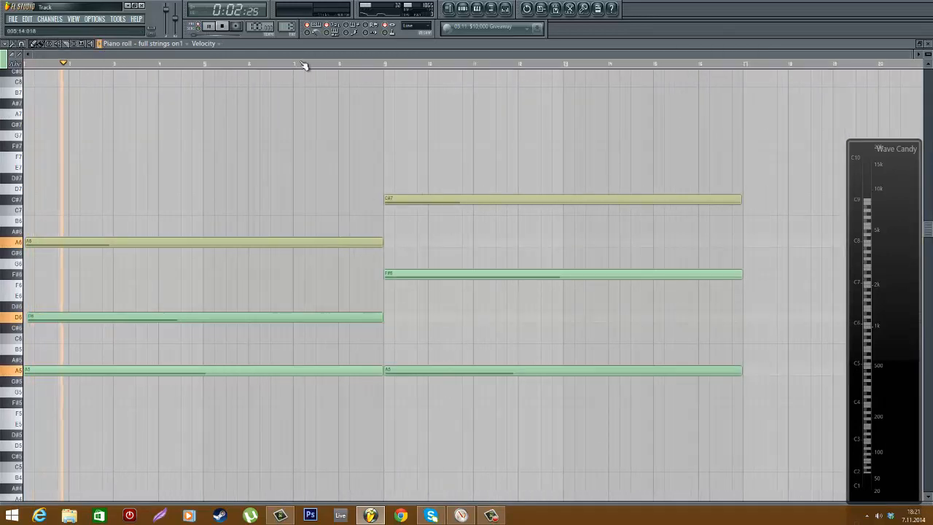
key(space)
click(928, 44)
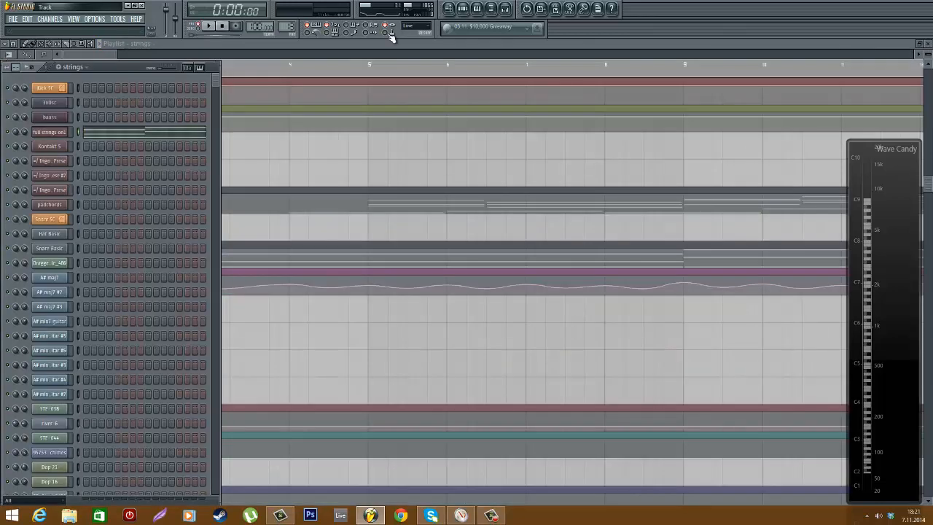
- Examine the Master out automation clips at the playlist's start and inspect the matching Fruity Balance and Fruity Fast LP effects in the mixer
click(311, 48)
scroll(167, 224, up, 15)
scroll(88, 190, up, 3)
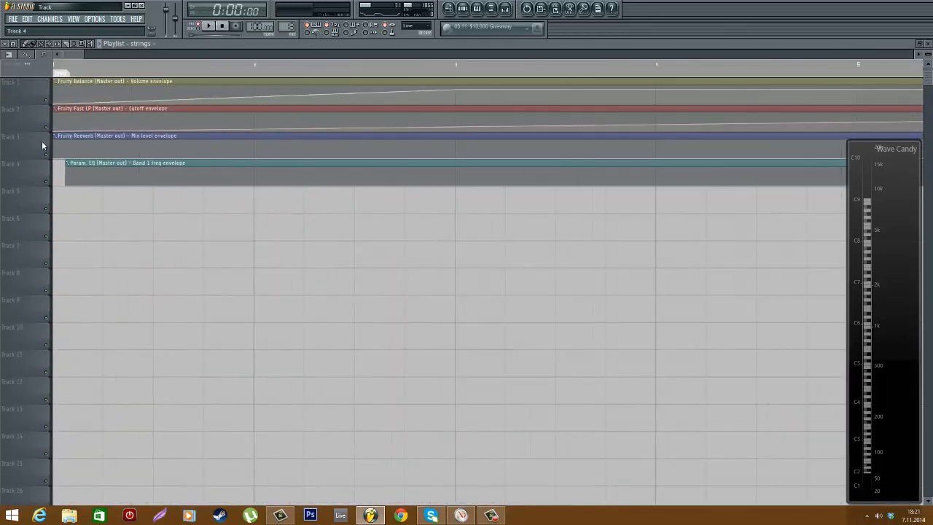
scroll(65, 104, down, 3)
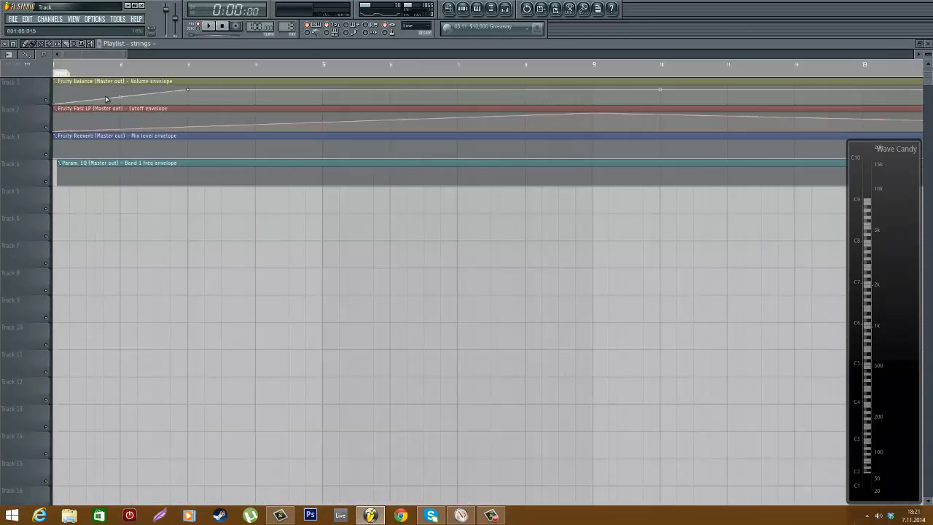
click(506, 9)
click(75, 355)
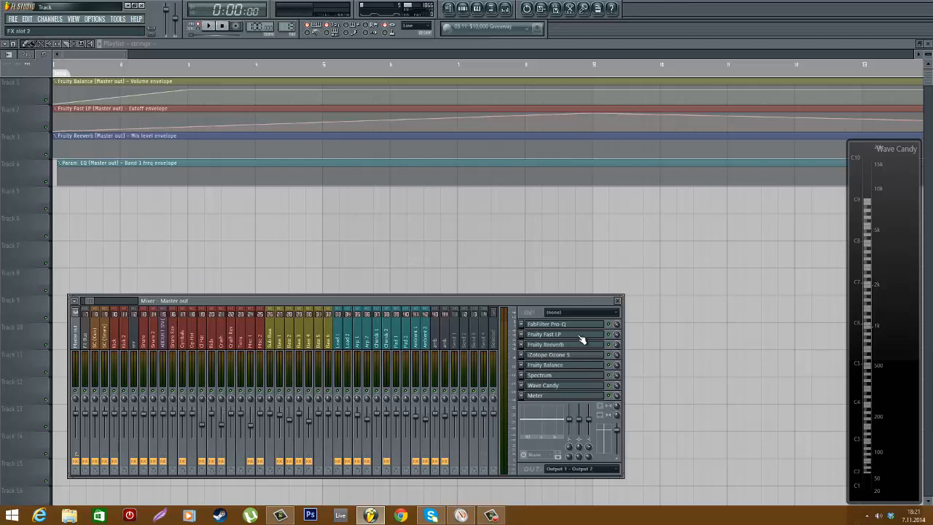
click(576, 367)
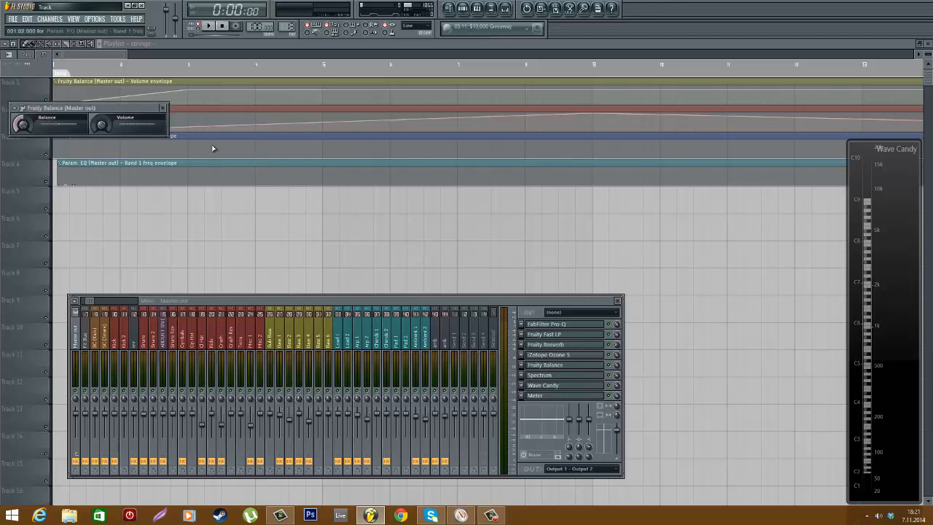
click(162, 108)
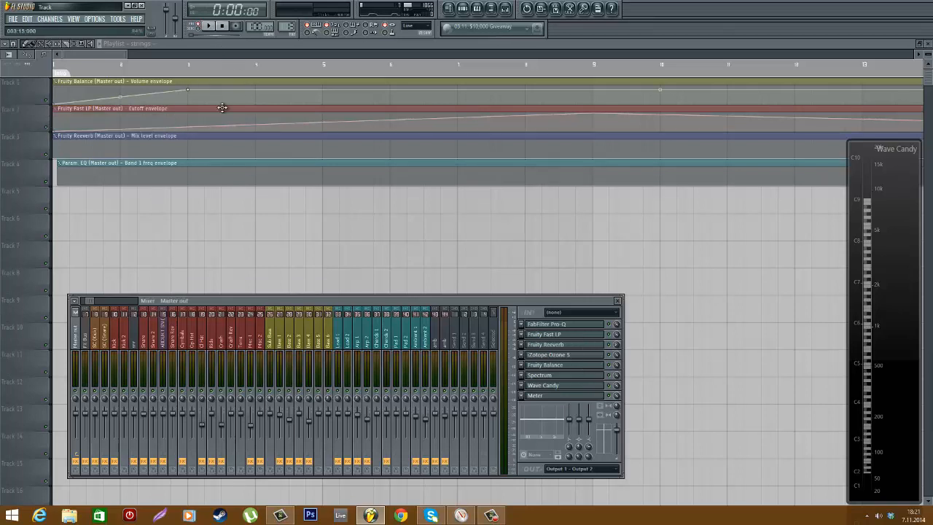
click(575, 334)
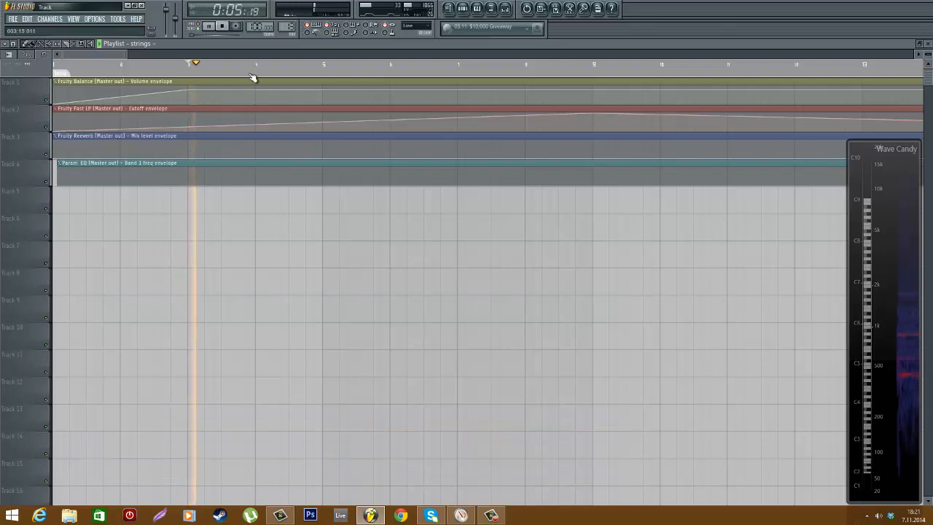
- Survey the master envelopes across the whole arrangement and return to the piano, strings and padchords tracks
scroll(265, 73, down, 10)
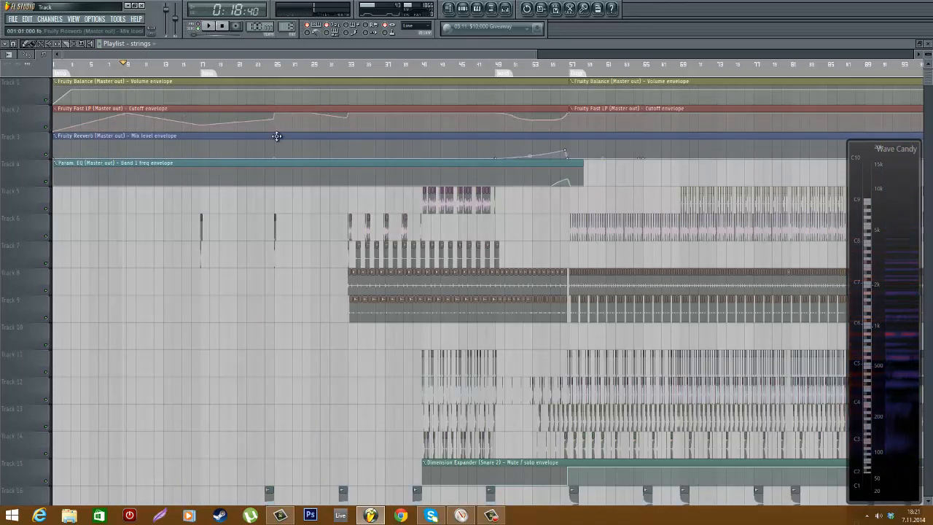
scroll(488, 145, down, 5)
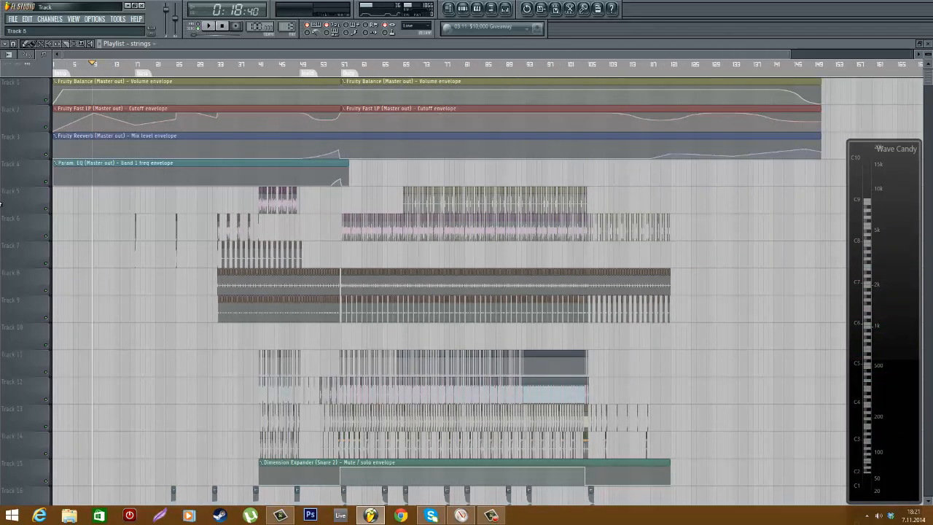
scroll(177, 162, up, 5)
scroll(186, 166, down, 9)
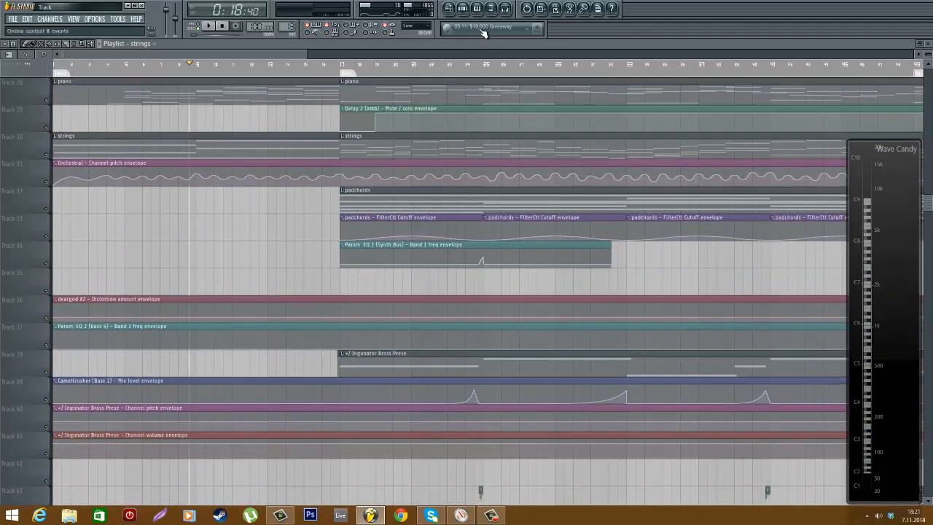
- Show the Kontakt 5 channel's Galaxy Steinway piano and audition its sound with a few notes
click(462, 9)
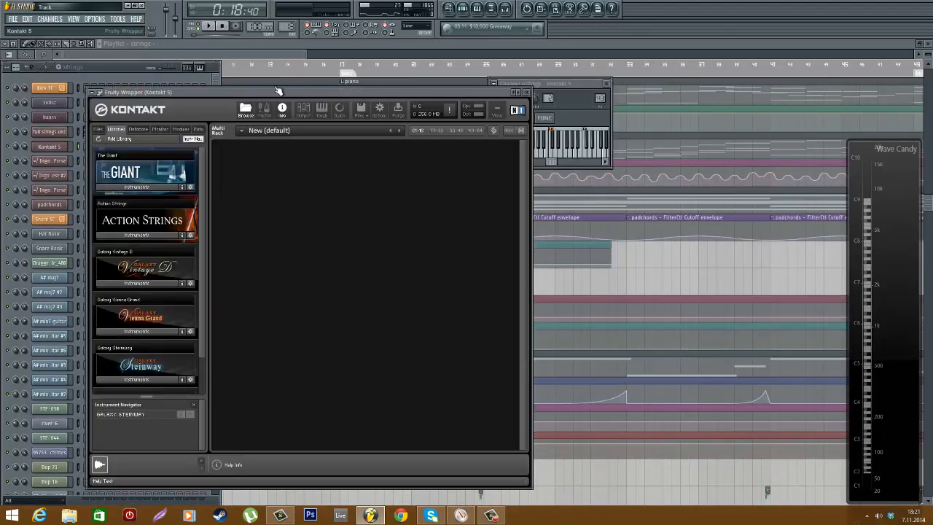
drag(278, 98, 467, 79)
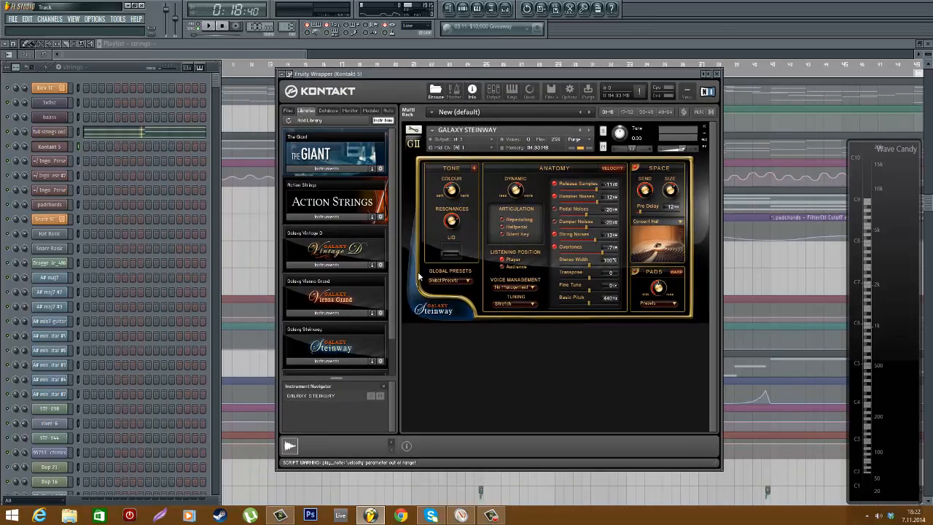
scroll(395, 262, down, 1)
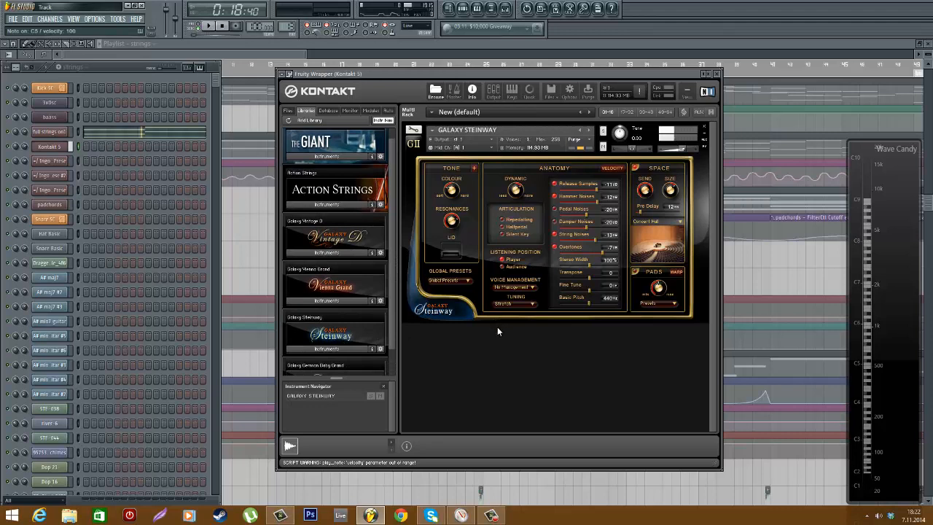
key(e)
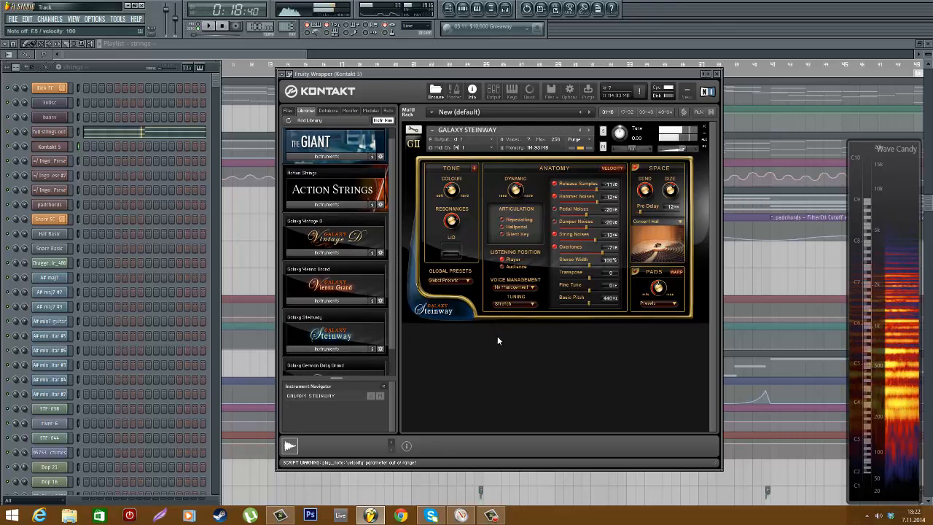
key(n)
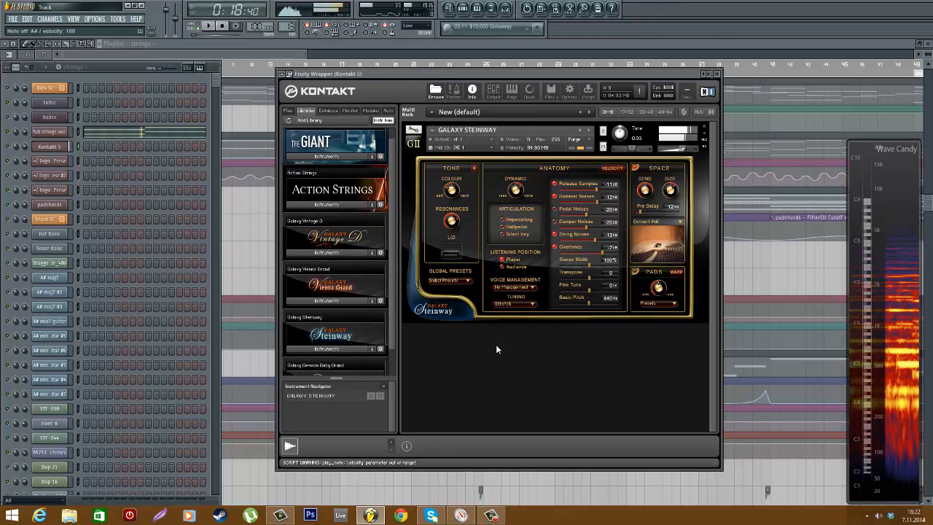
key(v)
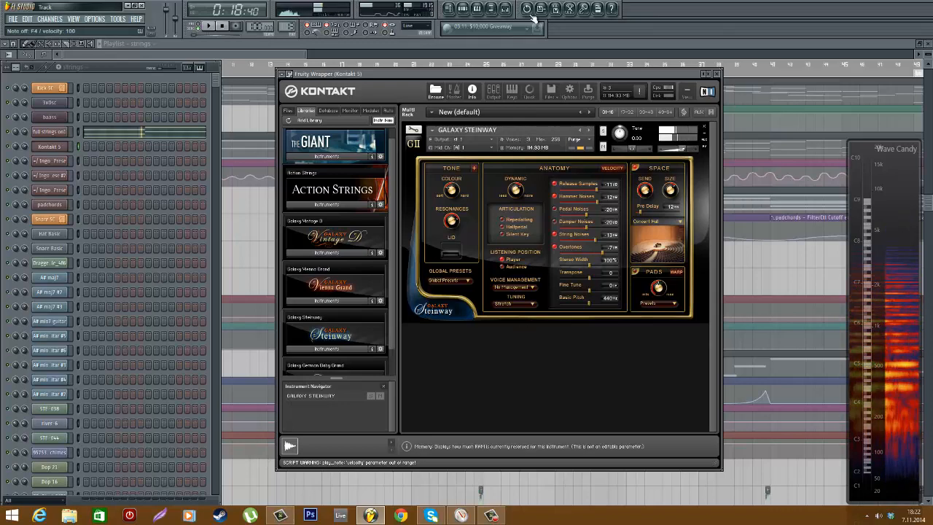
- Inspect the Galaxy Steinway's Space section and close the Kontakt instrument
drag(453, 75, 433, 80)
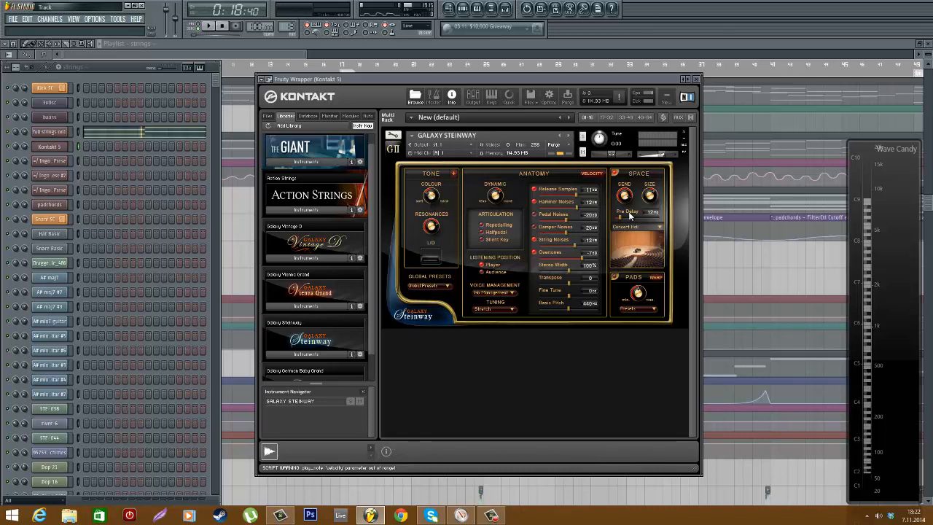
click(616, 174)
click(696, 78)
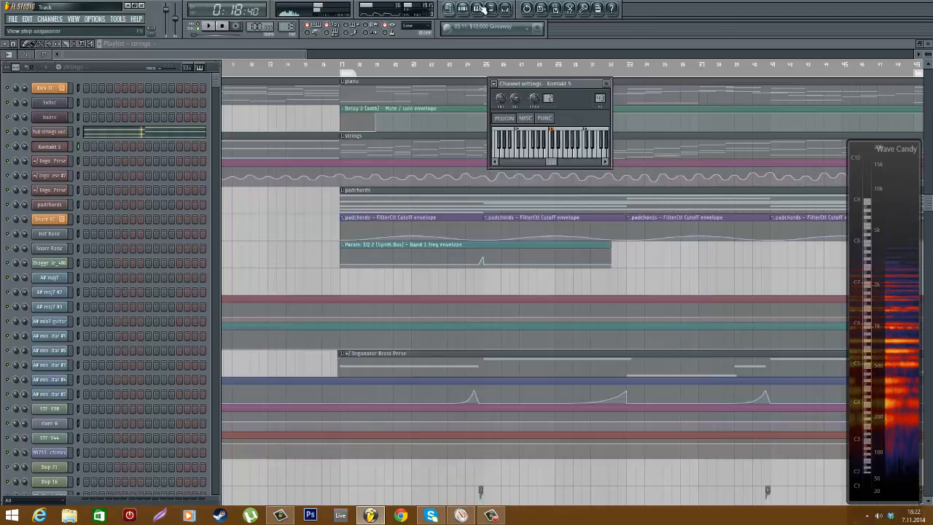
- Inspect the Fruity Parametric EQ 2 curve on the piano's amb mixer track and close the EQ
click(504, 8)
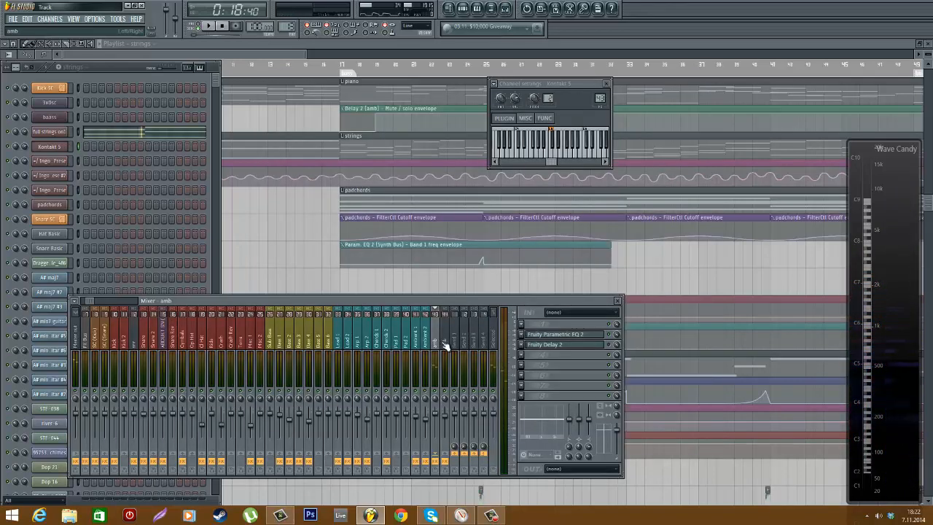
click(578, 333)
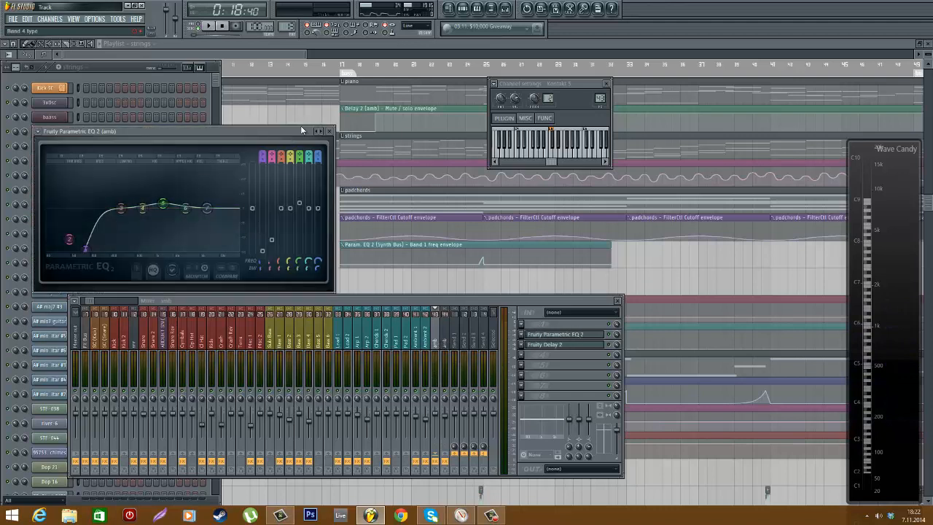
click(331, 131)
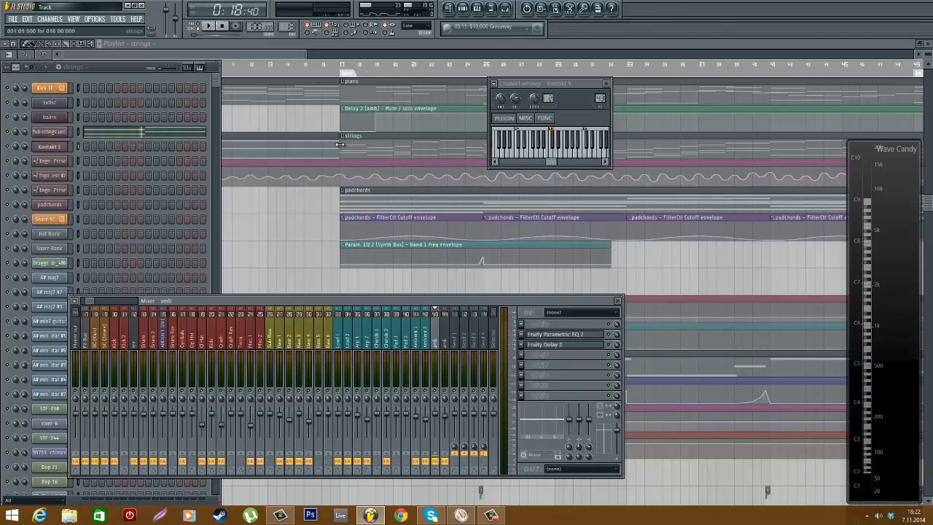
- Return to the playlist and examine the Orchestral channel pitch envelope beneath the strings clips
click(116, 65)
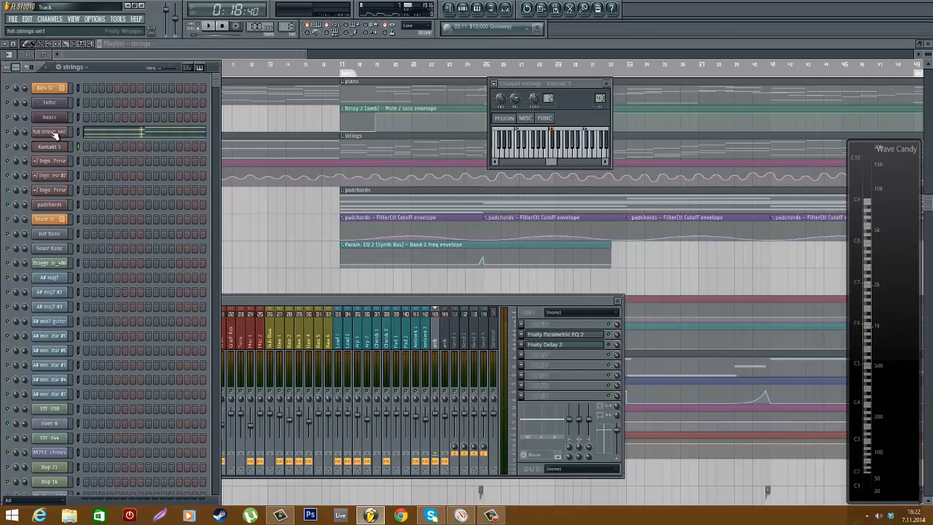
click(305, 44)
scroll(267, 182, up, 4)
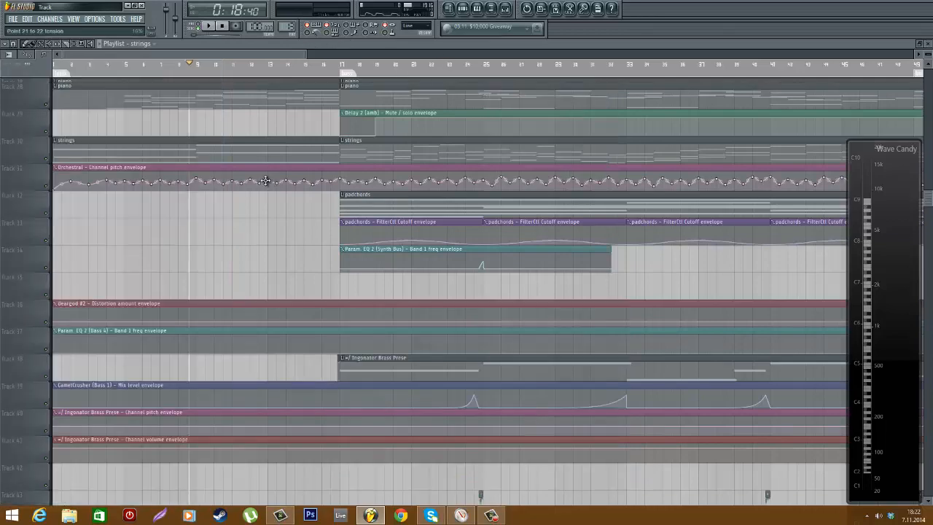
scroll(260, 282, down, 4)
scroll(261, 281, up, 6)
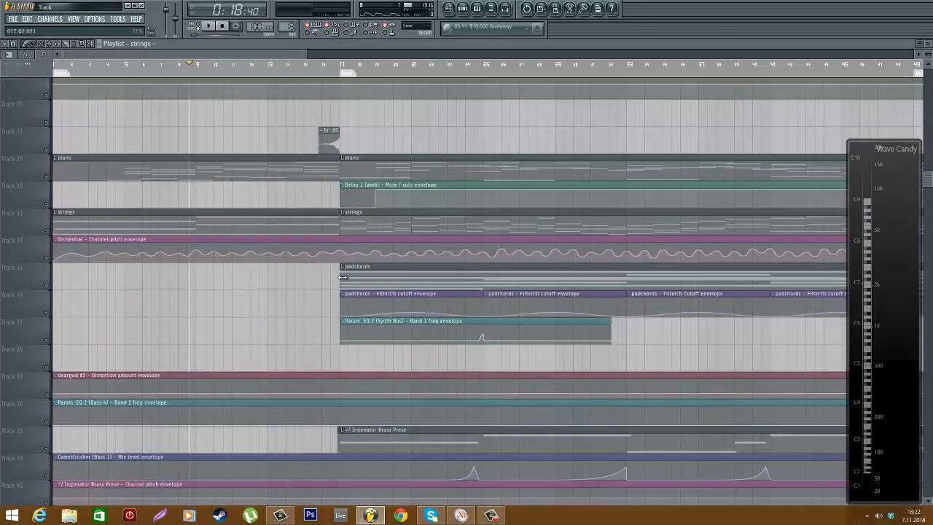
- Place the playback position just before bar 17 and examine the section's tracks from the guitar clips down to the chimes
click(343, 70)
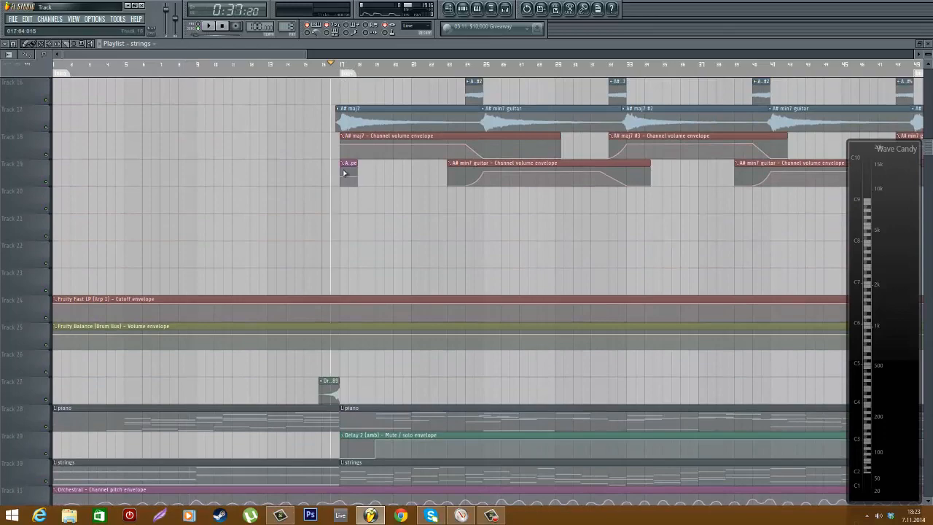
scroll(342, 70, up, 1)
scroll(362, 263, down, 5)
scroll(316, 287, down, 8)
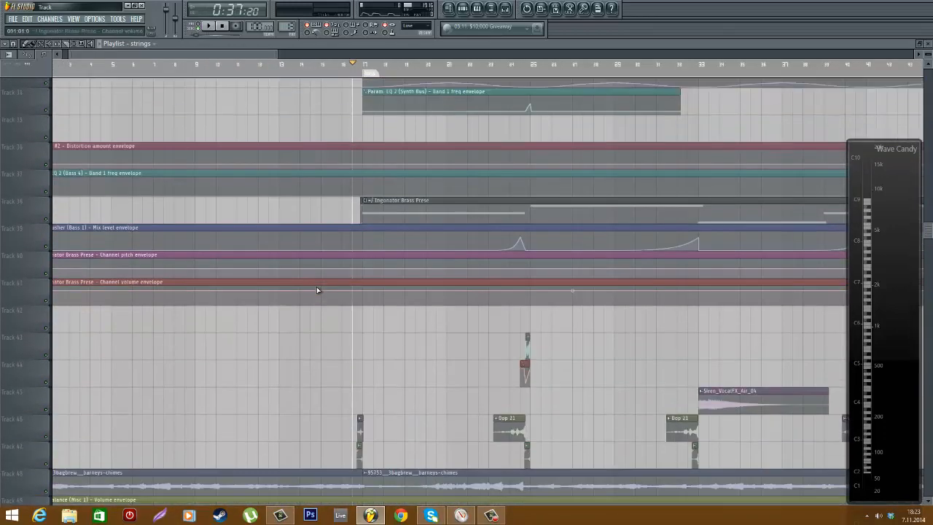
- Show the effects on the Misc 1 mixer track and play the chimes from about bar 6
scroll(9, 248, up, 2)
scroll(8, 247, up, 1)
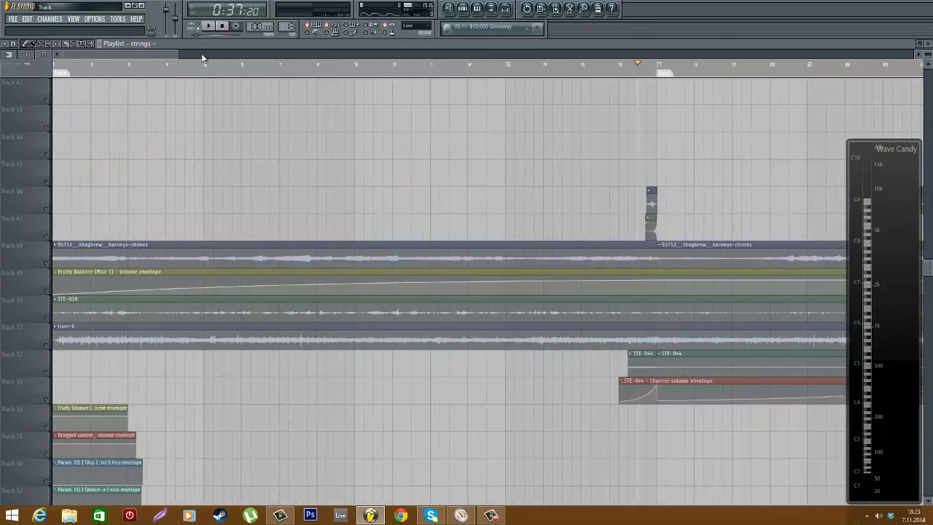
click(505, 9)
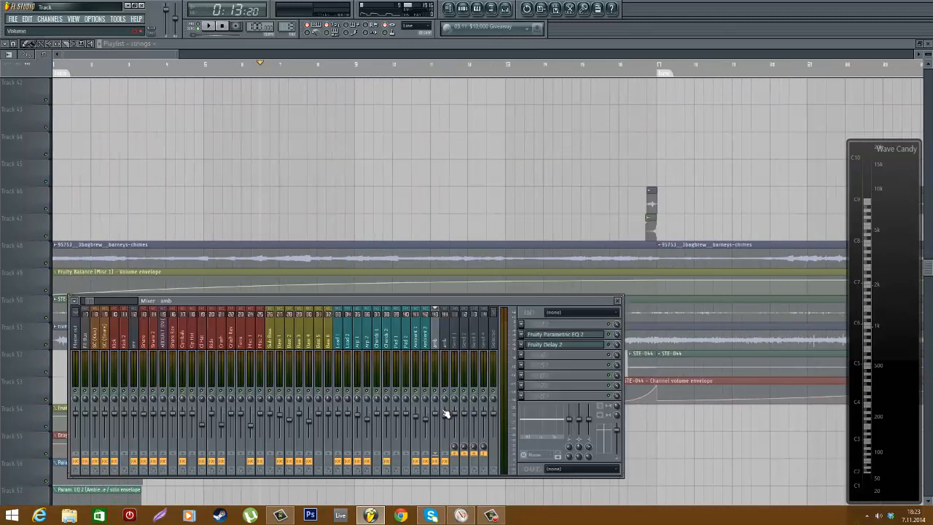
drag(94, 301, 114, 301)
key(space)
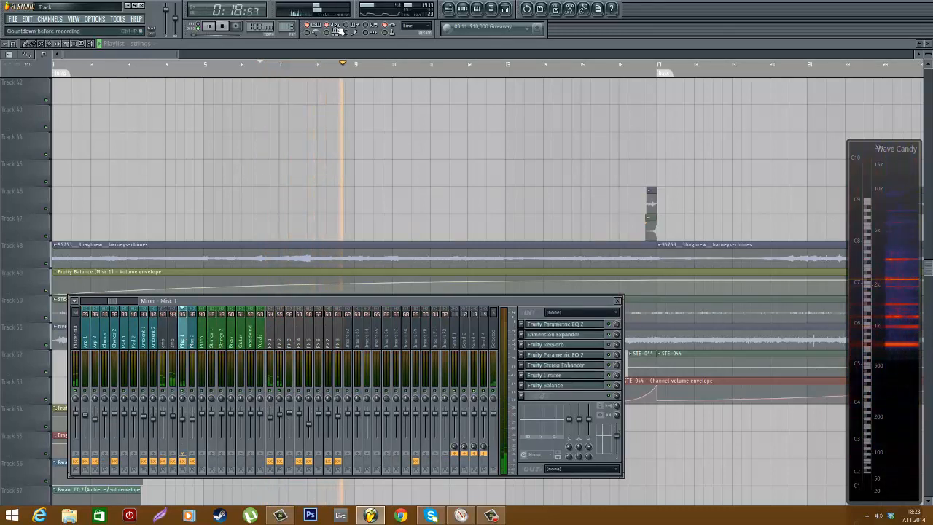
- Return to the playlist, examine the barneys-chimes clips with the Misc 1 volume envelope beneath them, and stop playback
key(F9)
scroll(402, 225, down, 5)
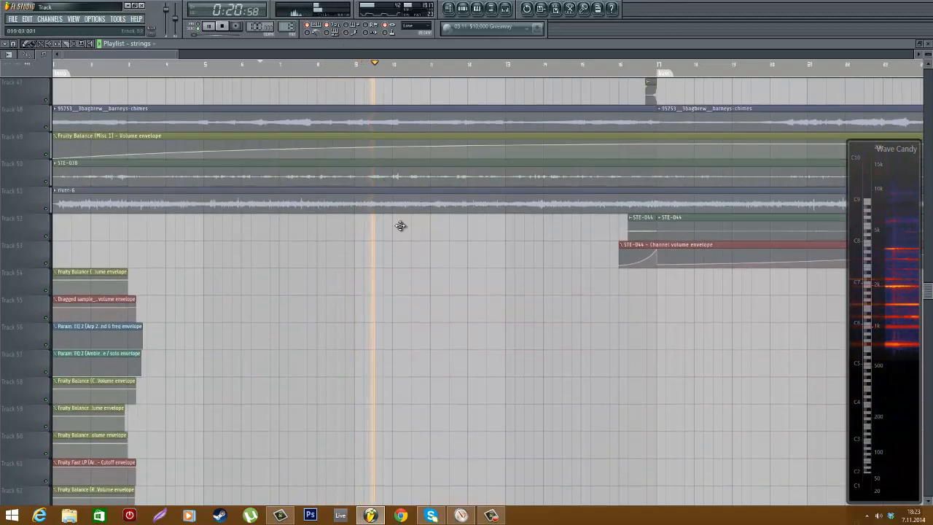
scroll(402, 225, up, 4)
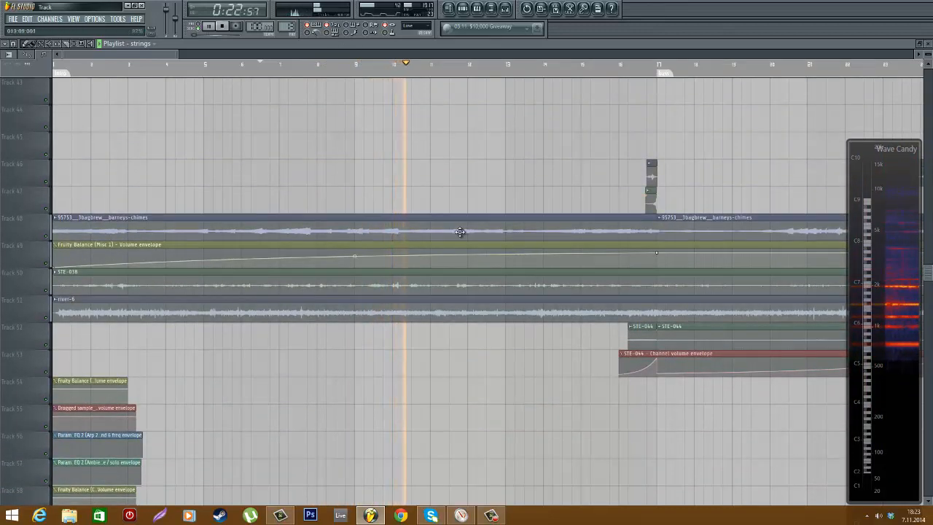
scroll(437, 239, down, 1)
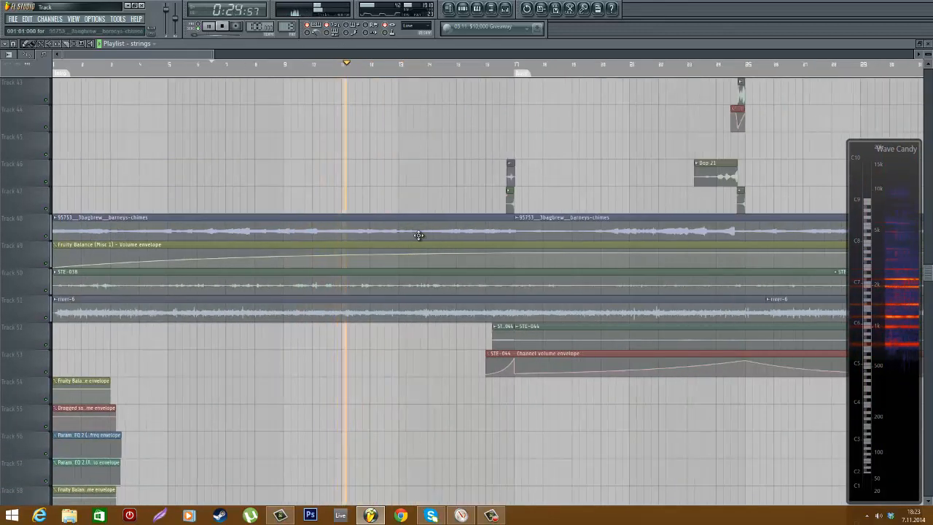
key(space)
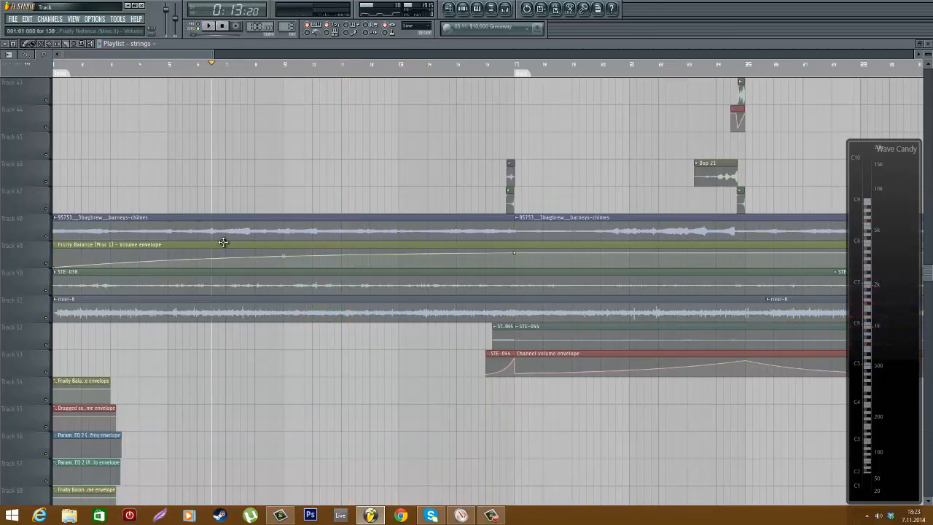
- Inspect the barneys-chimes sample's channel settings, including its precomputed effects
double_click(245, 232)
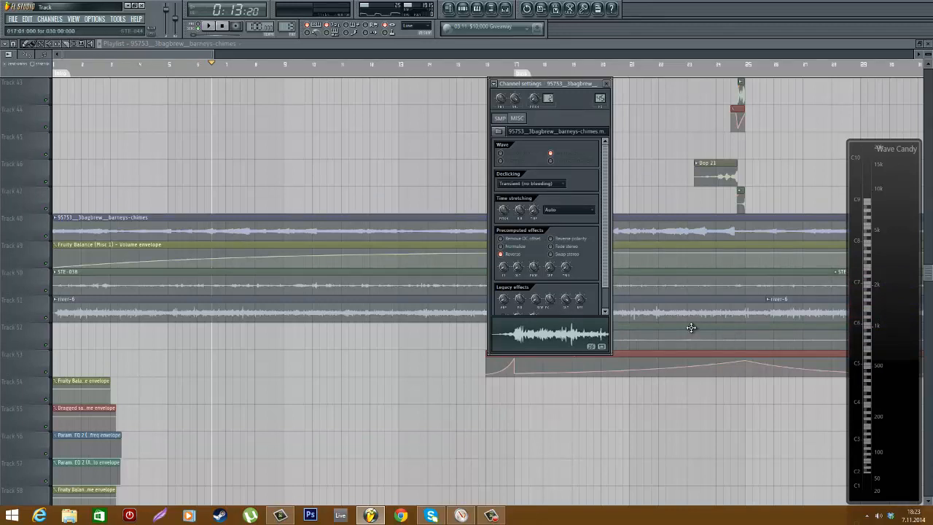
click(295, 43)
scroll(345, 156, up, 4)
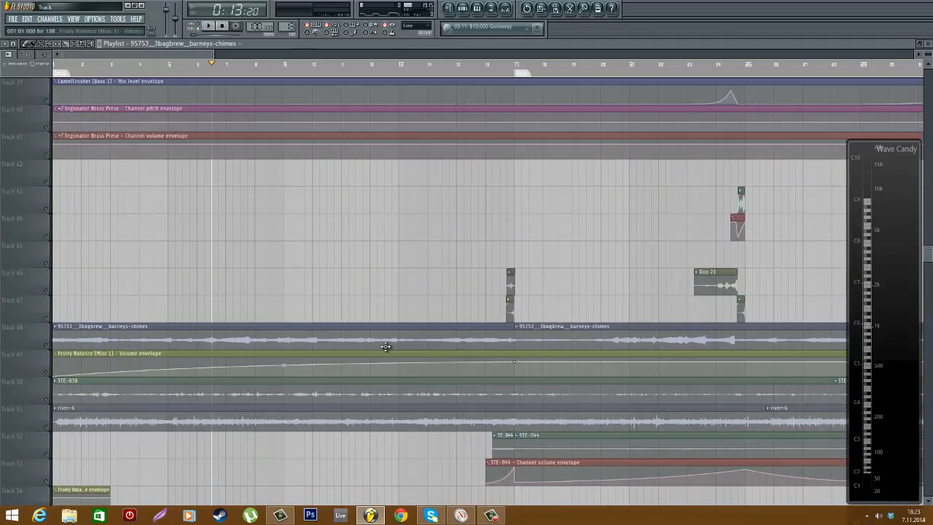
double_click(384, 341)
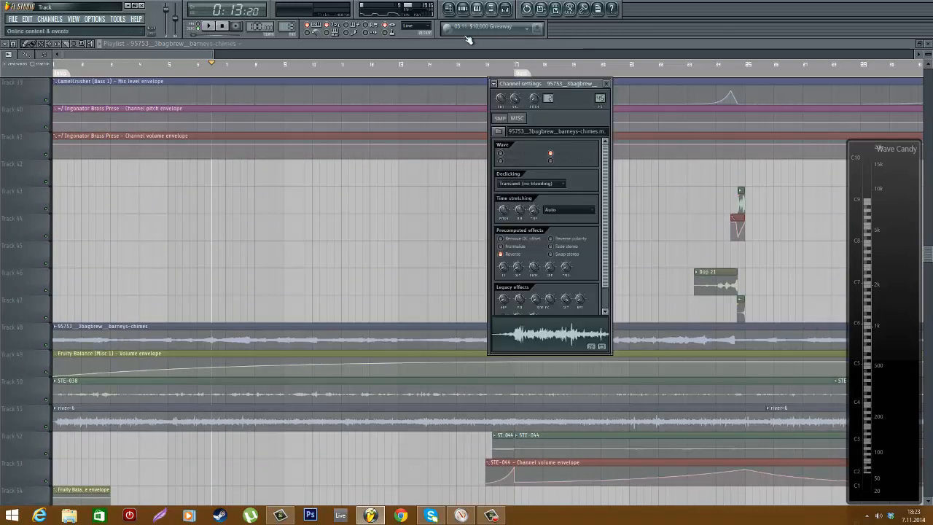
- Play short passages of the chimes from about bar 11 and examine their frequencies in the Wave Candy spectrum
click(336, 64)
key(space)
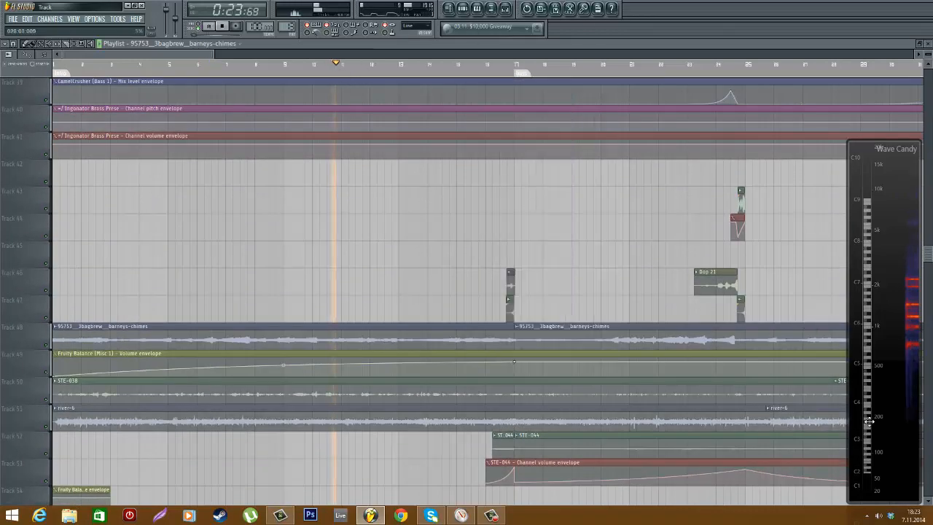
key(space)
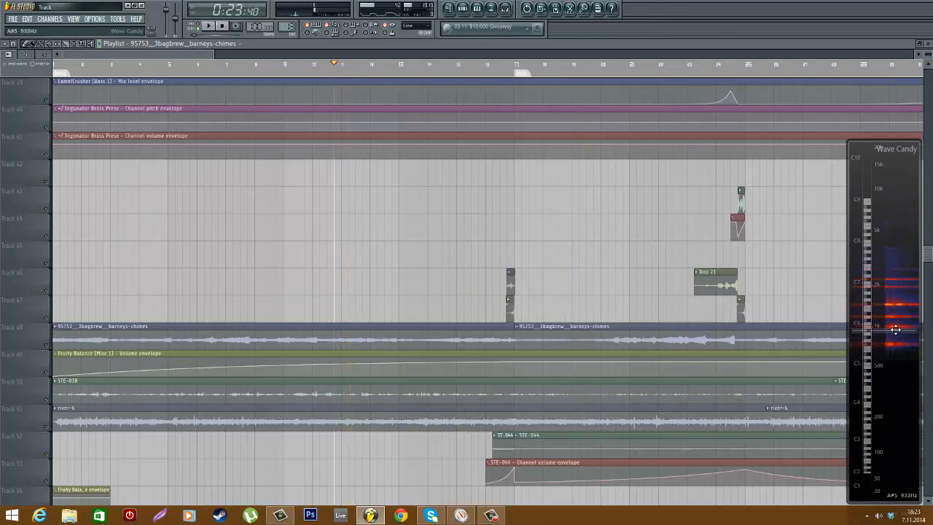
key(space)
key(space)
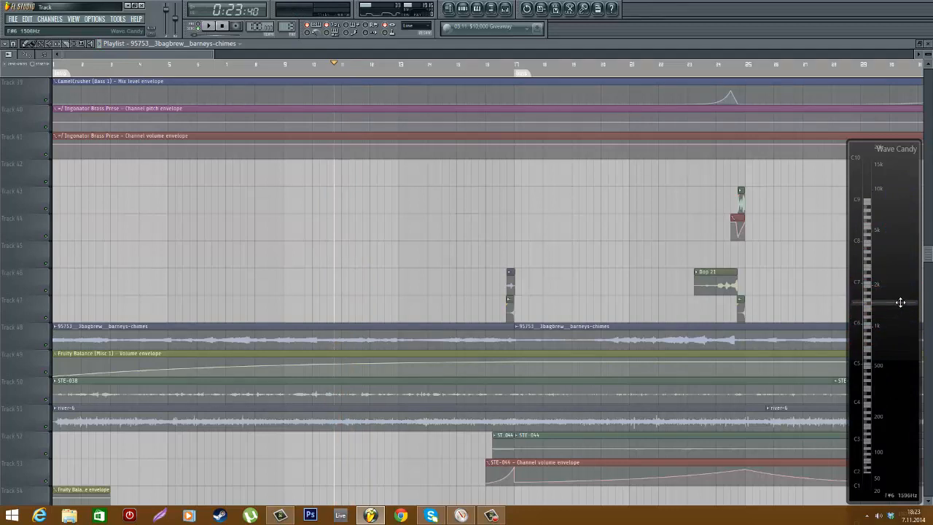
key(space)
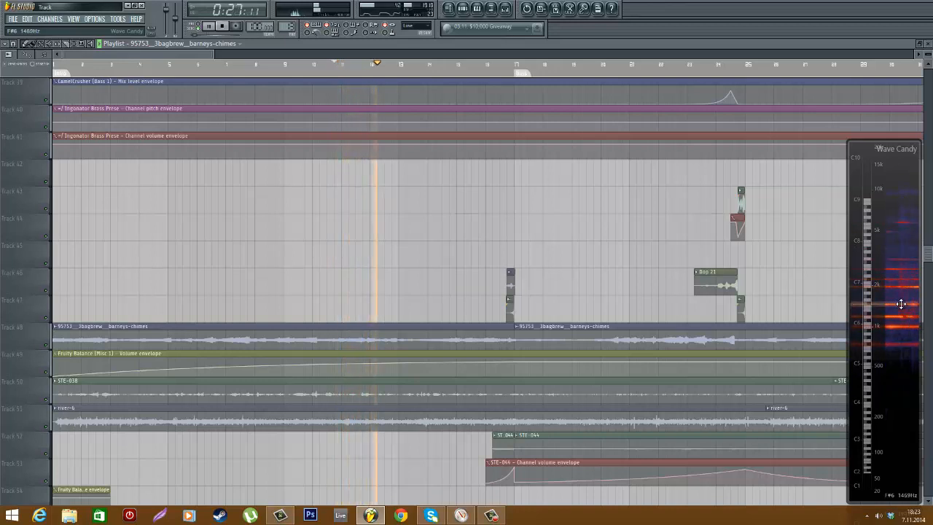
key(space)
- Recheck the chimes sample's channel settings and look over the step sequencer's channel list, closing both
double_click(407, 332)
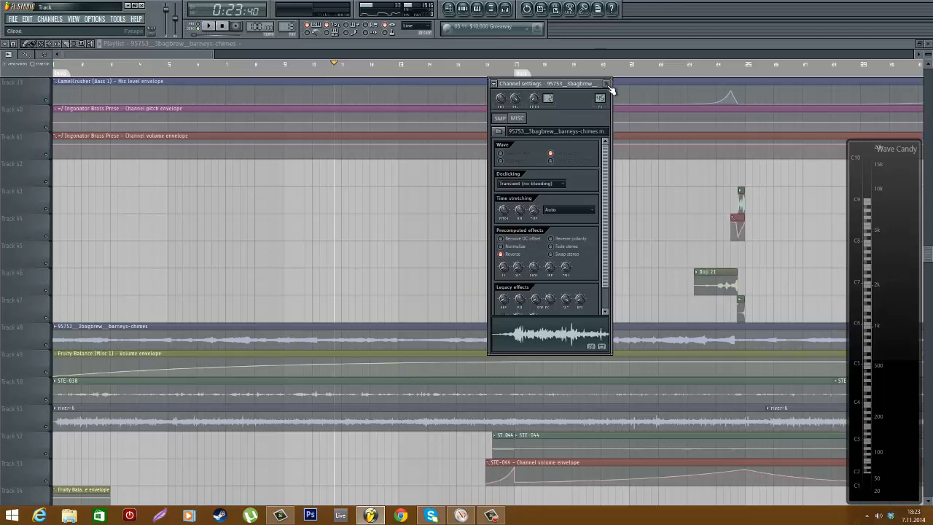
click(609, 84)
click(462, 7)
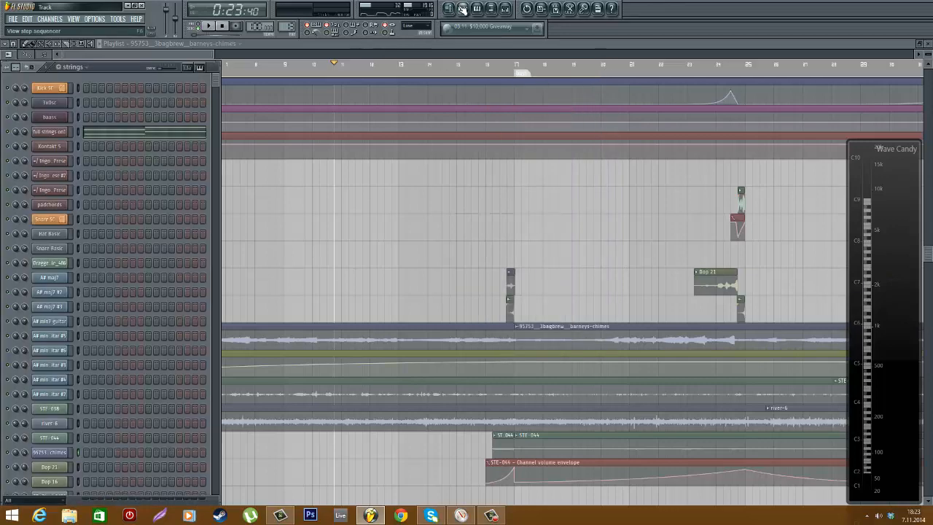
click(446, 51)
- Survey how the chimes, STE-038 and river-6 clips run across the whole arrangement
scroll(378, 306, down, 5)
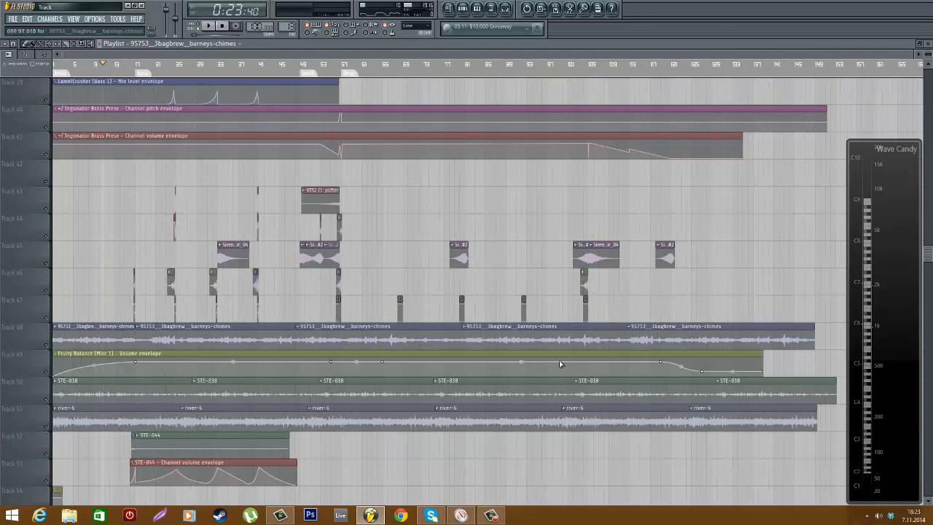
key(Page_Up)
key(Page_Down)
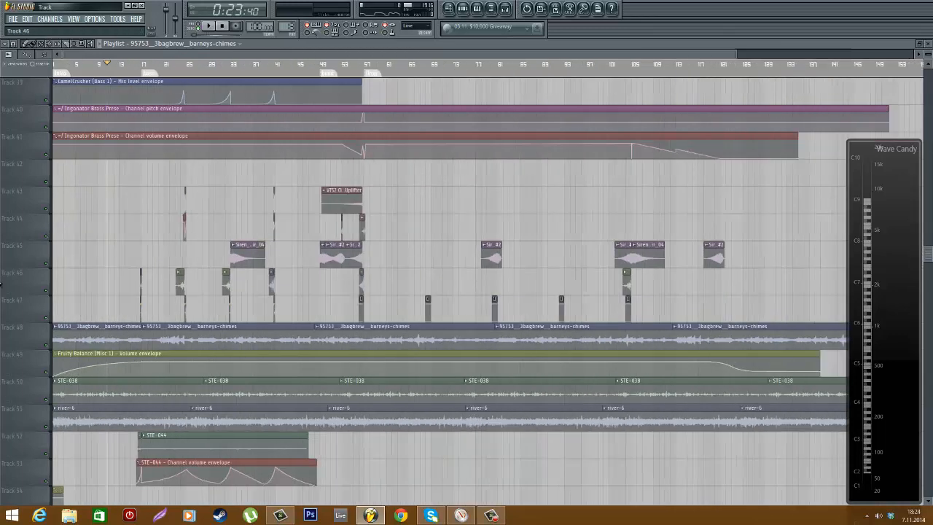
key(Page_Up)
- Play the ambience from about bar 11, show the FX 1 mixer track's effects, and stop playback back in the playlist
click(508, 8)
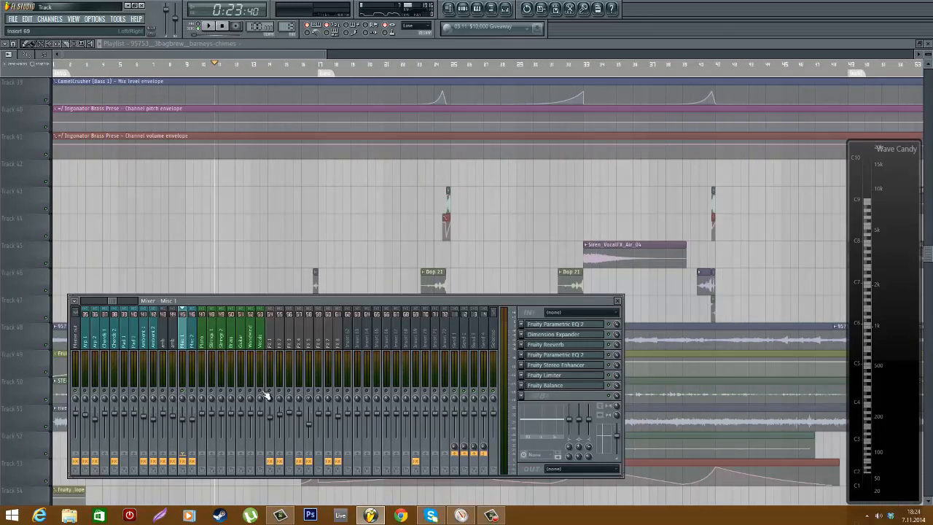
key(space)
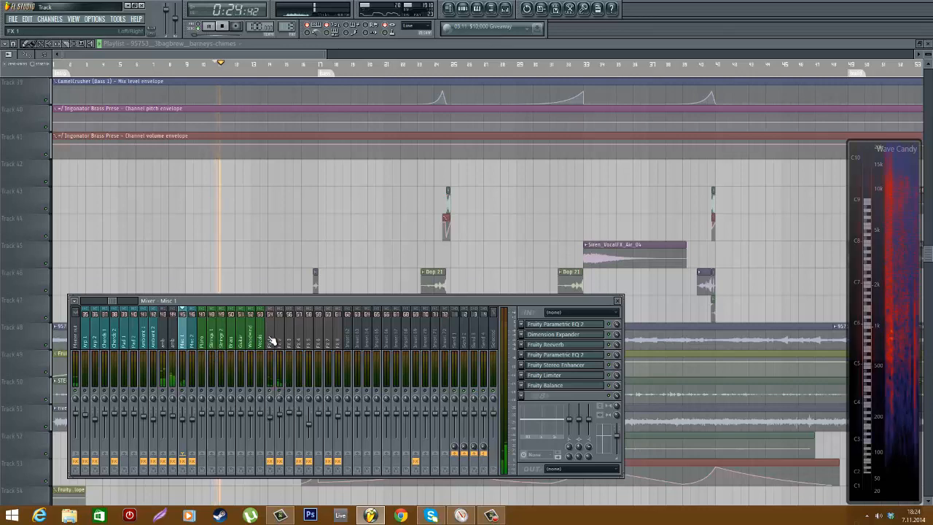
click(271, 340)
click(262, 43)
key(Page_Up)
key(Page_Up)
key(Page_Up)
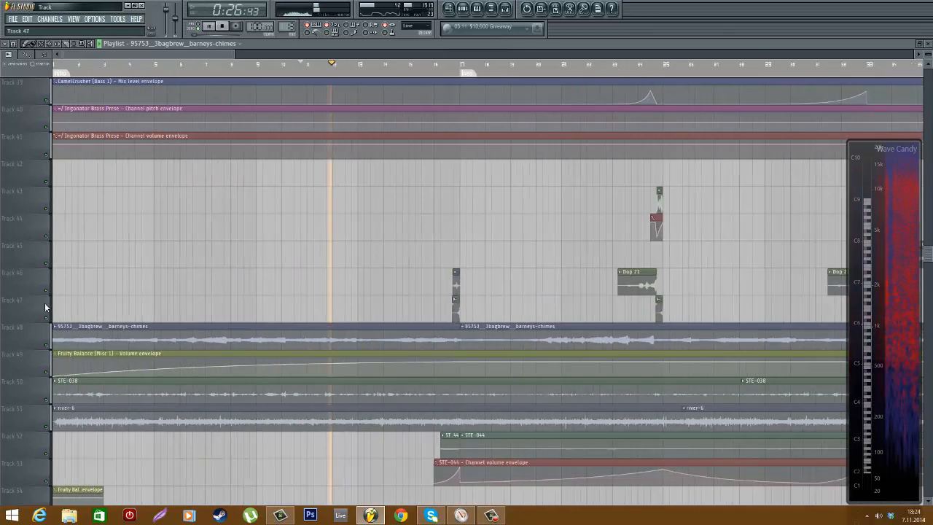
key(space)
- Place the playback position in the middle of bar 12 and view the mixer with FX 1 selected before returning to the playlist
scroll(412, 308, down, 3)
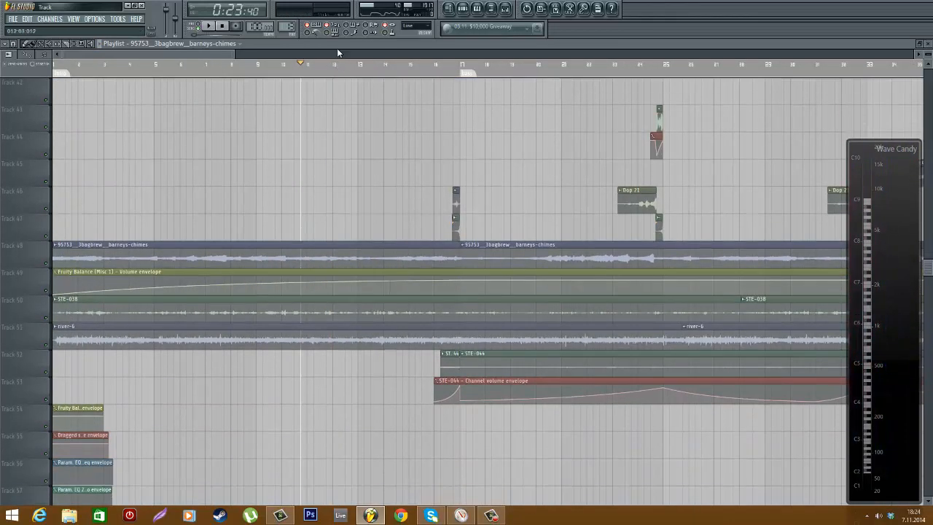
click(384, 73)
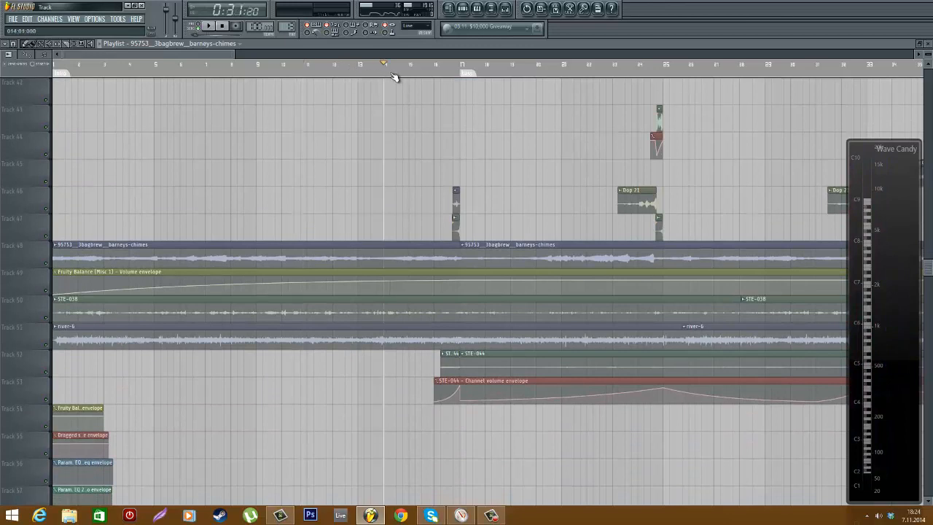
drag(407, 80, 123, 139)
drag(263, 159, 353, 165)
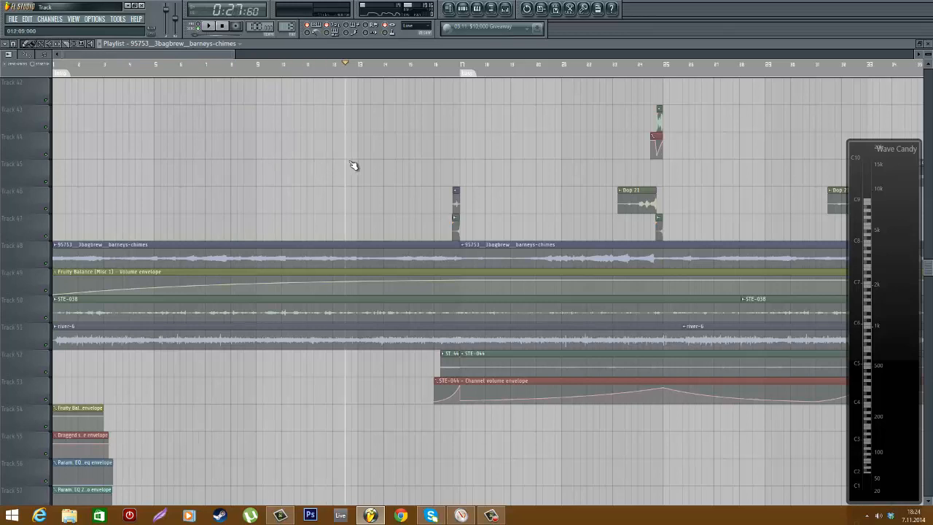
click(508, 9)
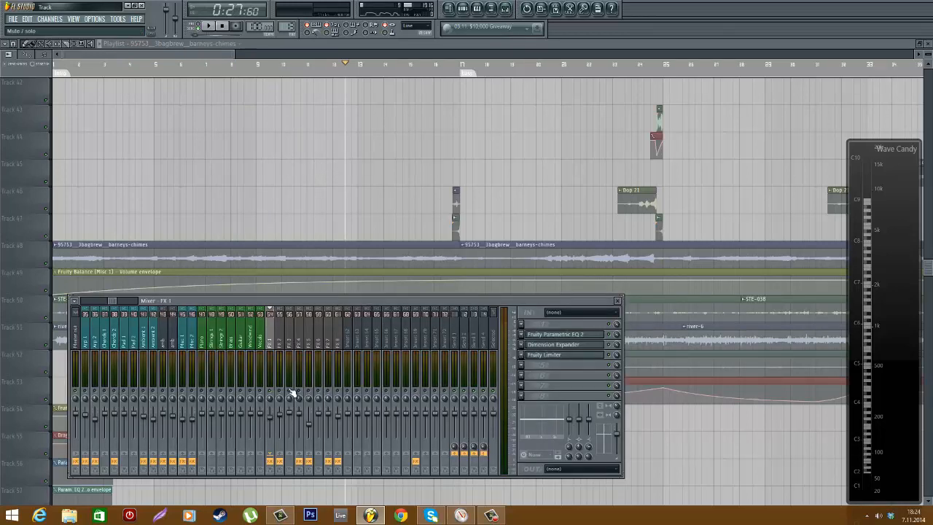
click(268, 43)
- Examine the STE-038 and river-6 clips, and listen to the ambience from bar 12 with the mixer open
scroll(87, 160, up, 3)
scroll(466, 95, down, 1)
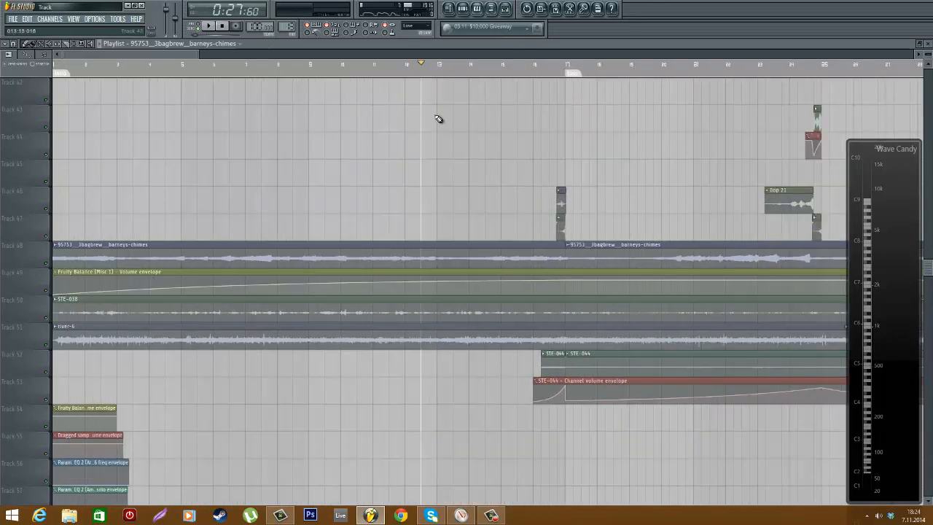
scroll(438, 118, down, 2)
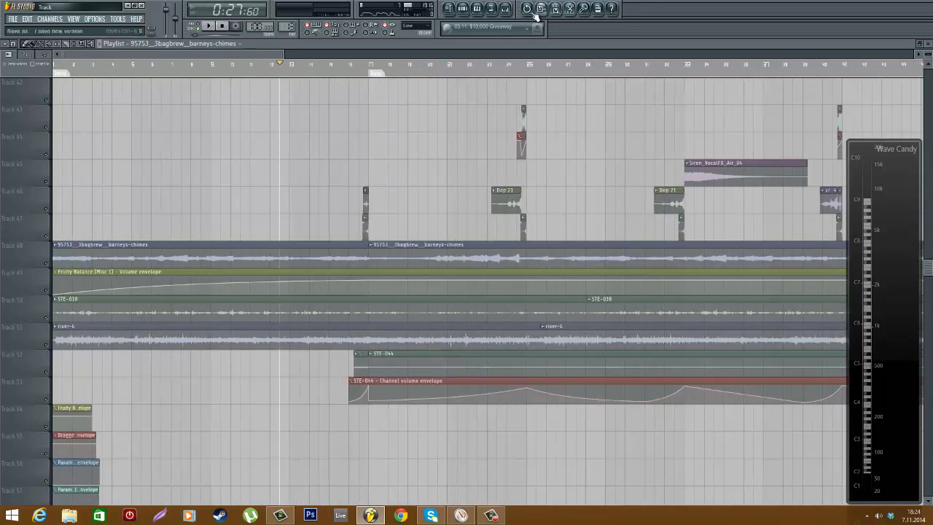
scroll(424, 259, down, 2)
scroll(106, 305, up, 3)
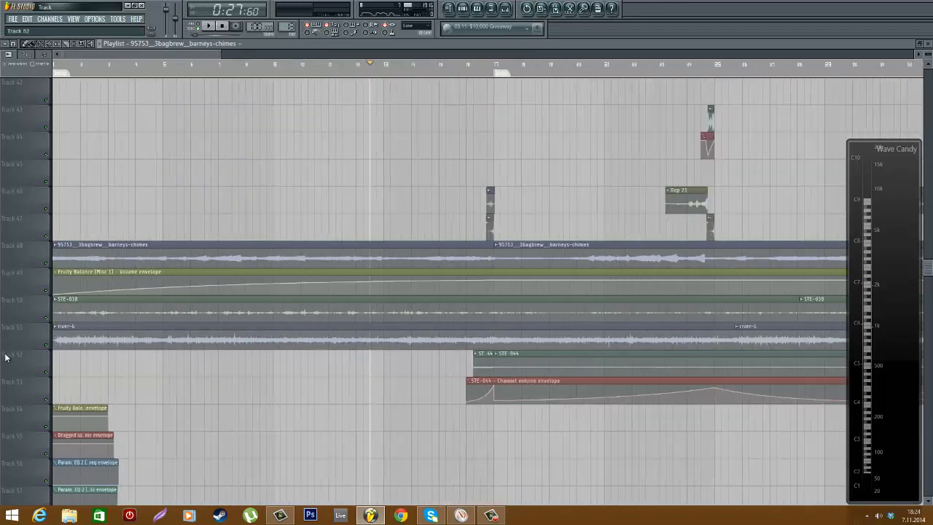
click(505, 9)
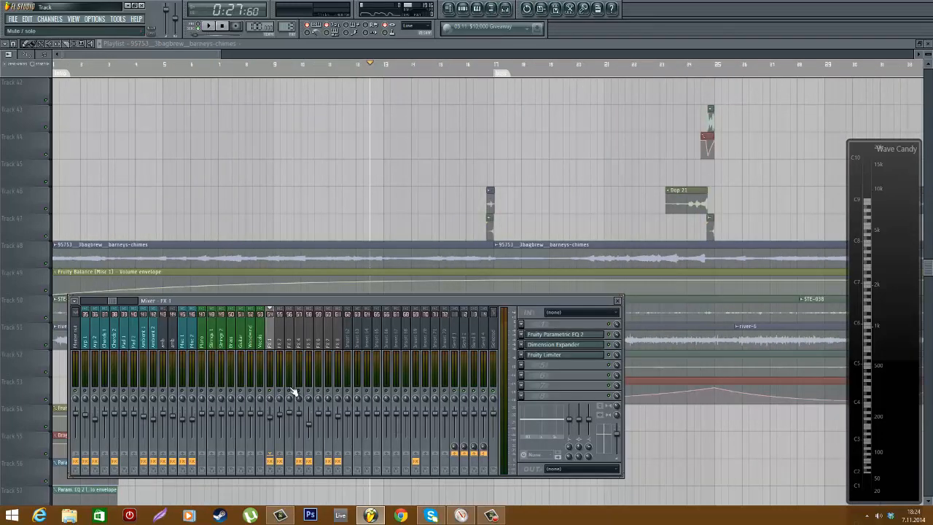
key(space)
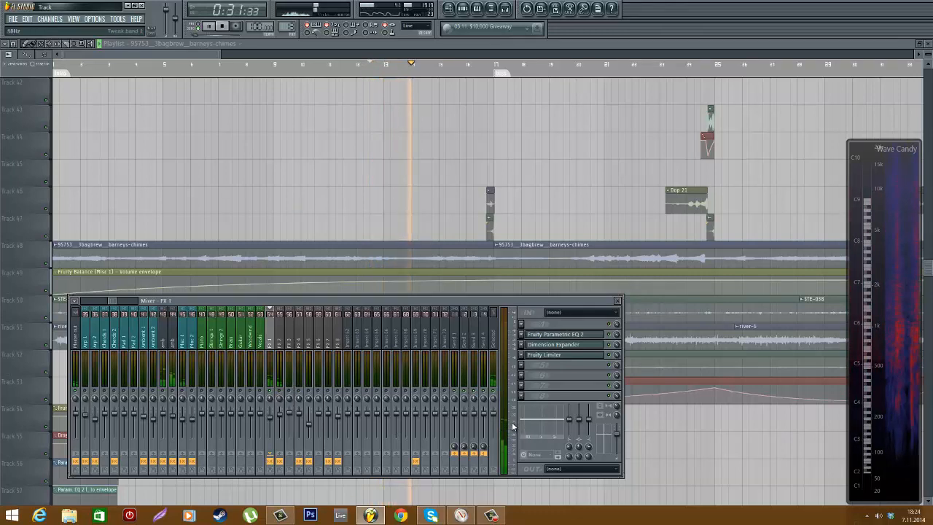
key(space)
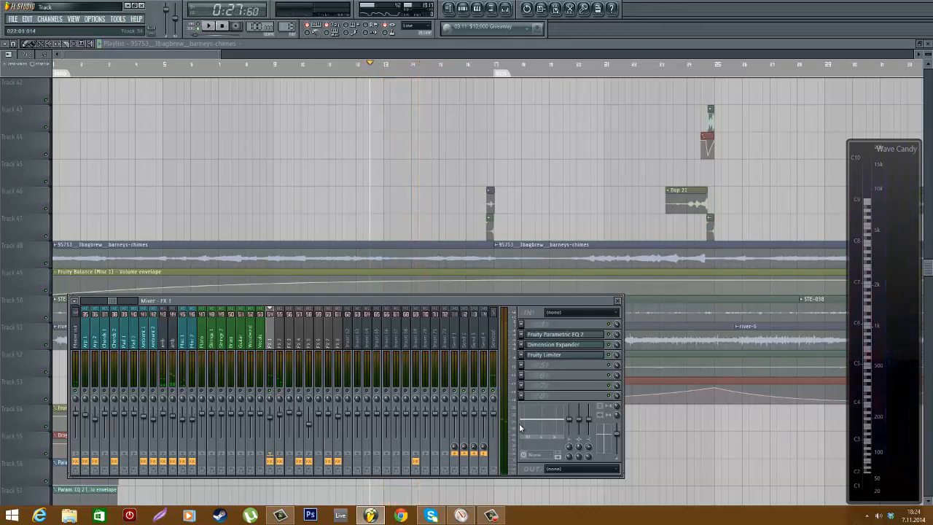
- Play the ambience from late in bar 18, show the FX 2 mixer track's effects, and stop playback
click(541, 64)
click(505, 8)
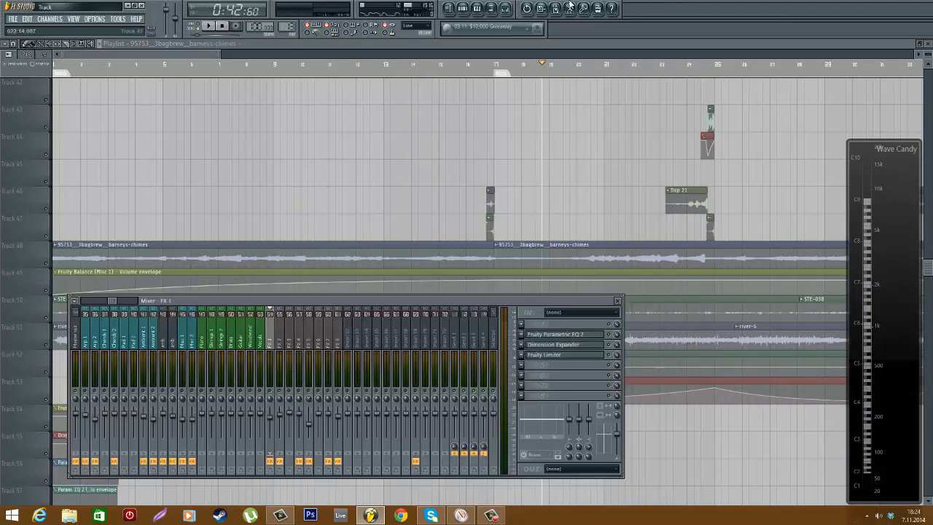
click(486, 50)
scroll(501, 168, down, 1)
key(space)
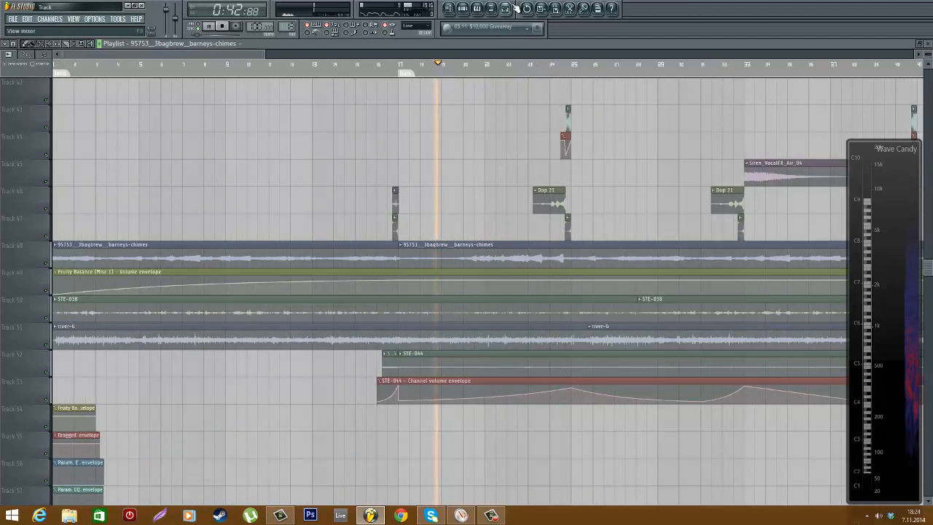
click(512, 8)
click(283, 344)
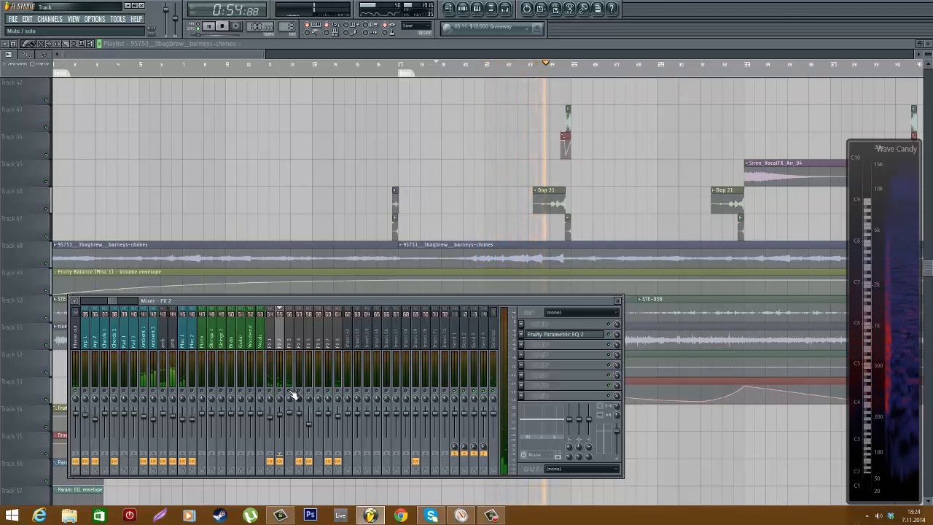
key(space)
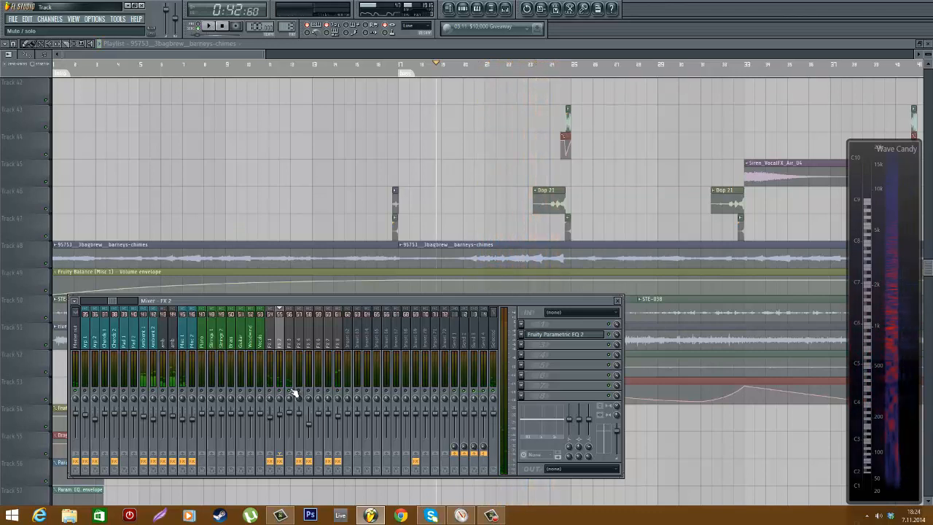
- Place the playback position late in bar 16, view the mixer briefly, and start playing the track
click(337, 67)
scroll(452, 131, up, 10)
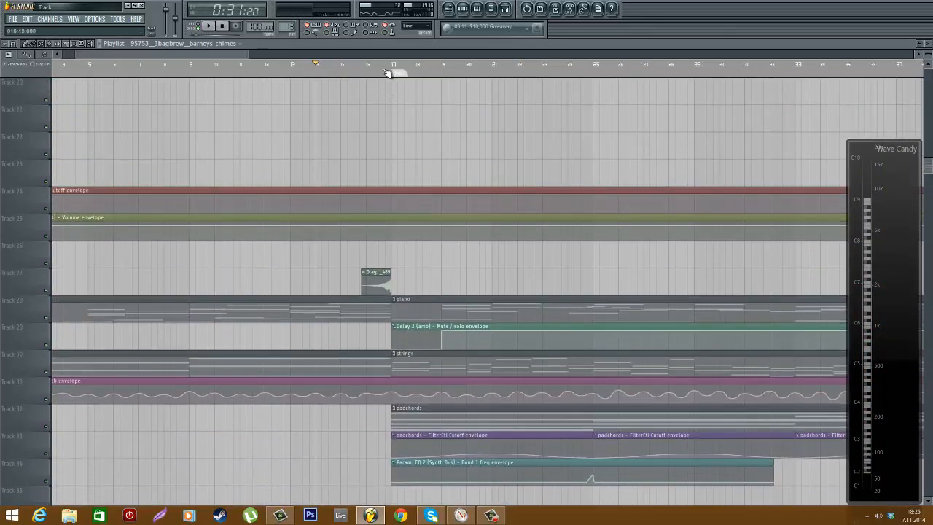
click(387, 69)
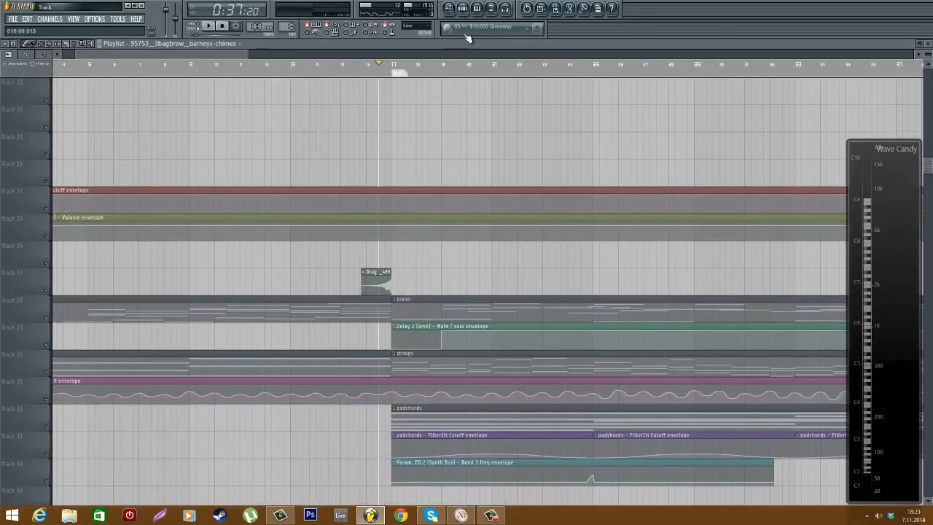
click(505, 9)
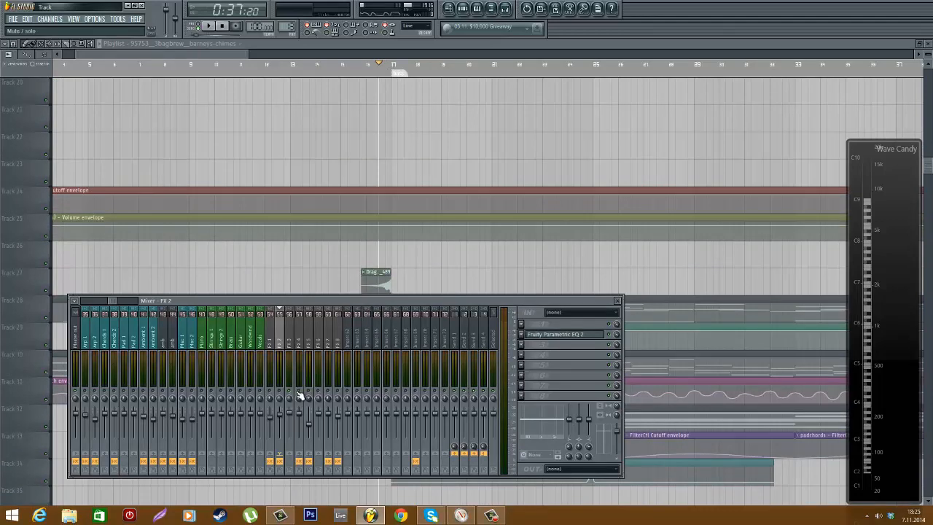
key(F9)
key(space)
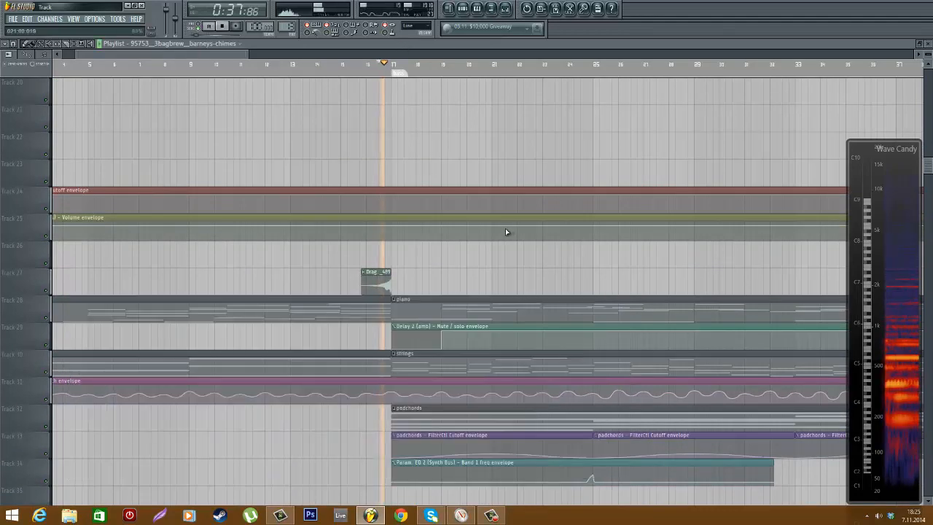
- Examine the bass envelopes, brass, effect and ambience clips on the lower playlist tracks during playback, and stop playback
scroll(505, 228, down, 5)
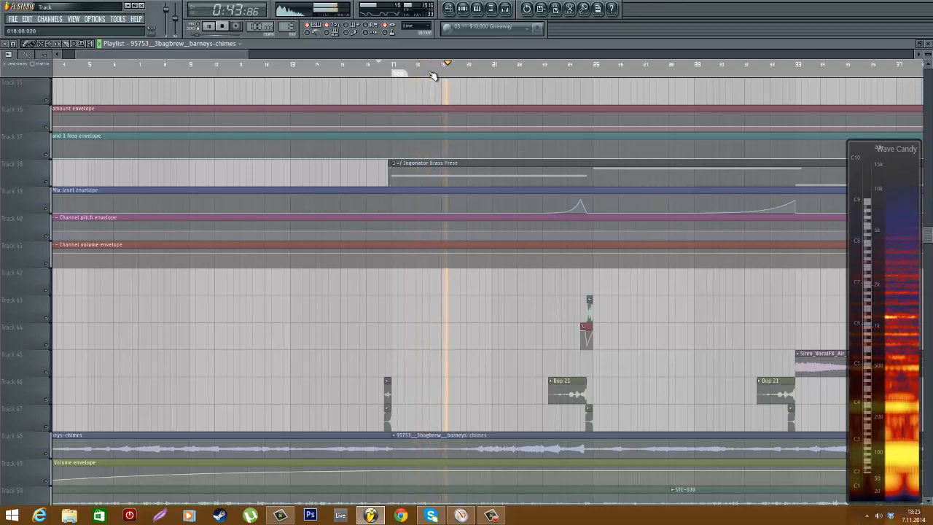
scroll(400, 126, down, 3)
scroll(343, 192, up, 3)
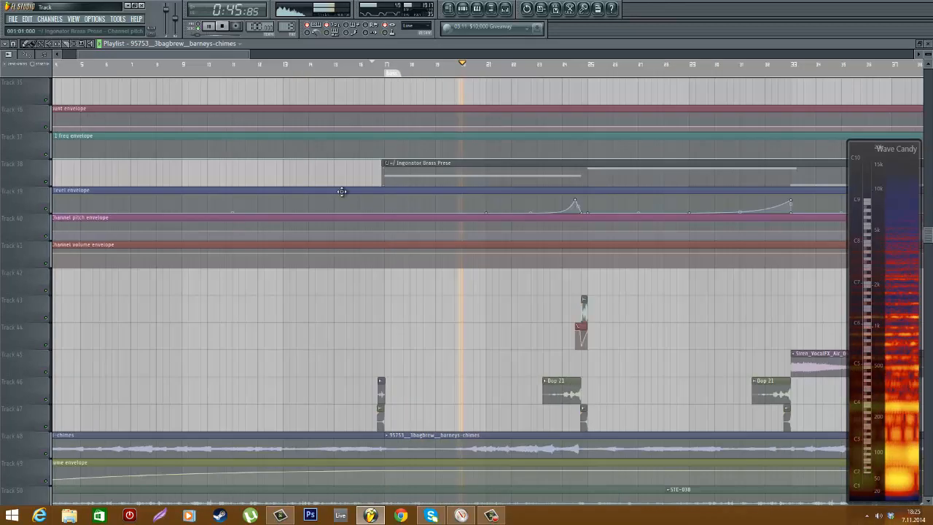
scroll(358, 185, down, 3)
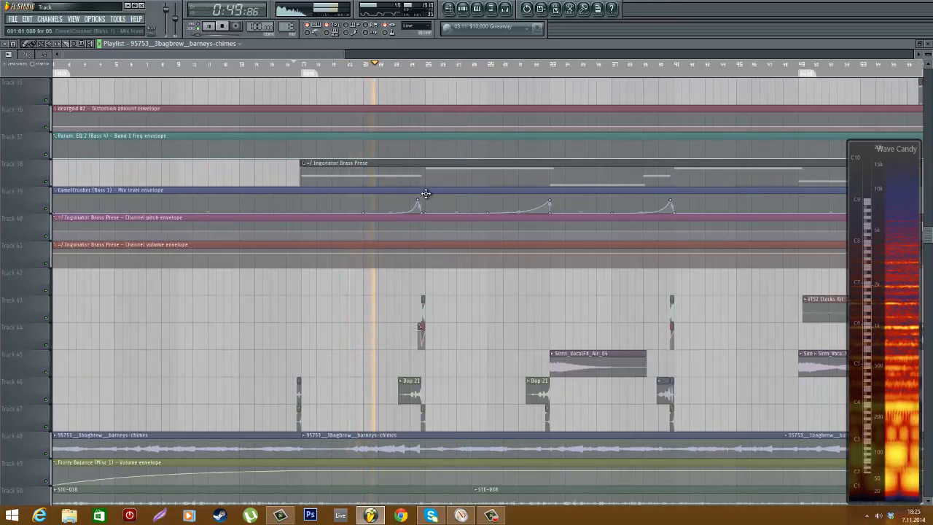
scroll(422, 195, down, 2)
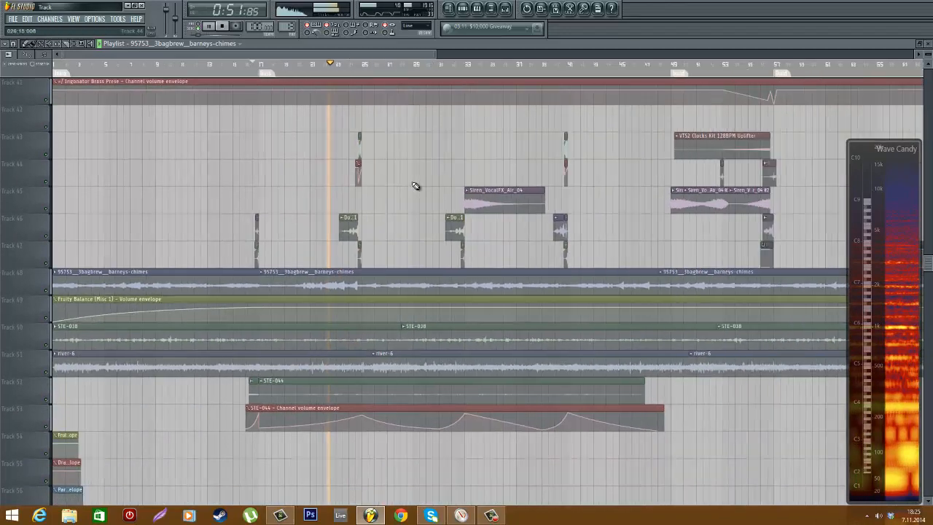
scroll(349, 189, up, 3)
scroll(347, 212, up, 5)
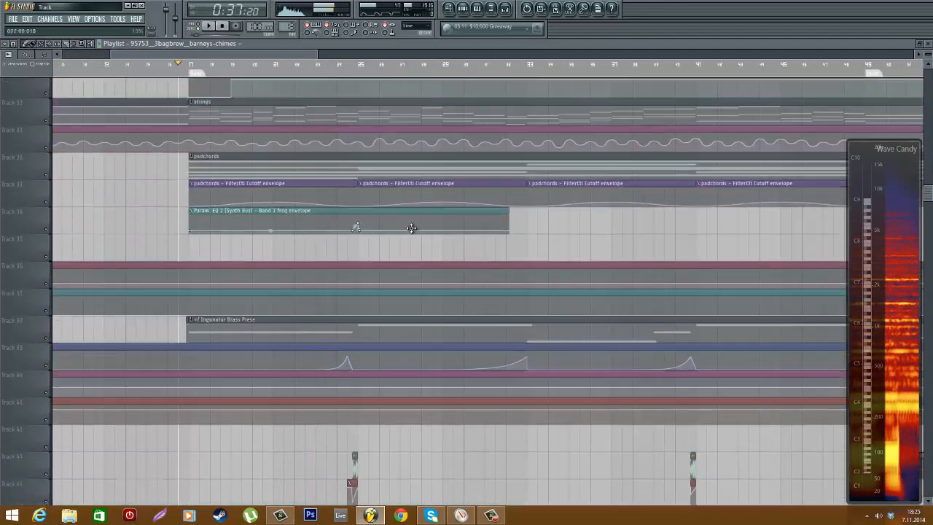
- Place the playback position at bar 17 and look over the guitar and piano clips starting there
scroll(306, 202, up, 5)
scroll(146, 314, up, 3)
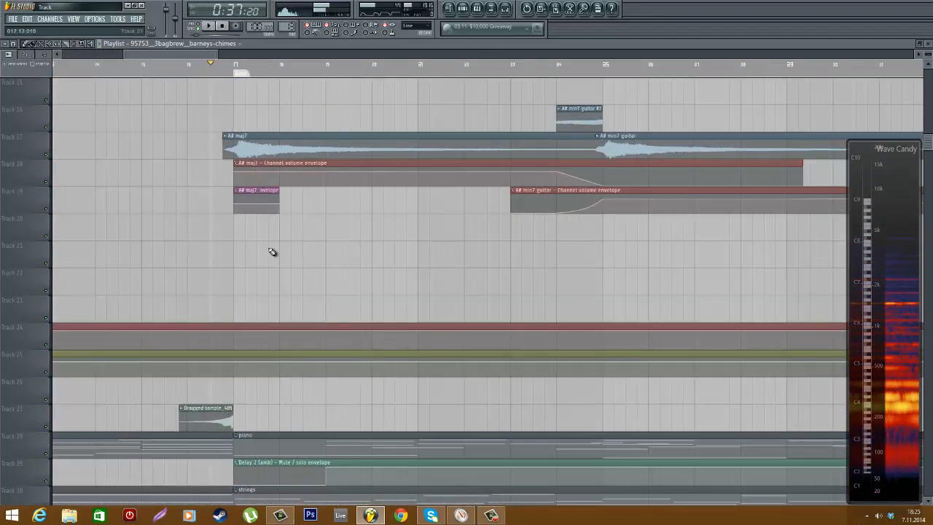
scroll(271, 250, down, 3)
click(236, 67)
scroll(374, 223, up, 3)
scroll(376, 228, down, 3)
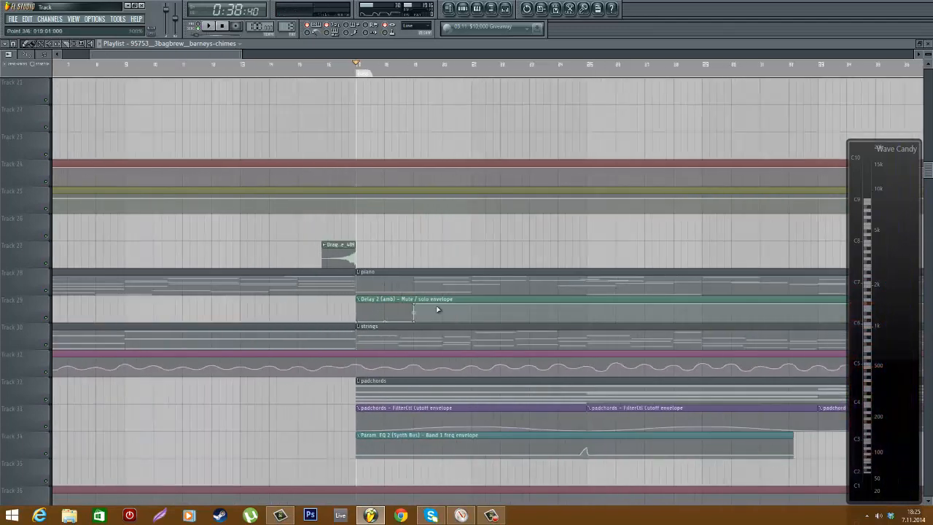
- Open the notes of the piano clip starting at bar 17 and show the amb mixer track's effects
double_click(442, 283)
scroll(437, 291, down, 5)
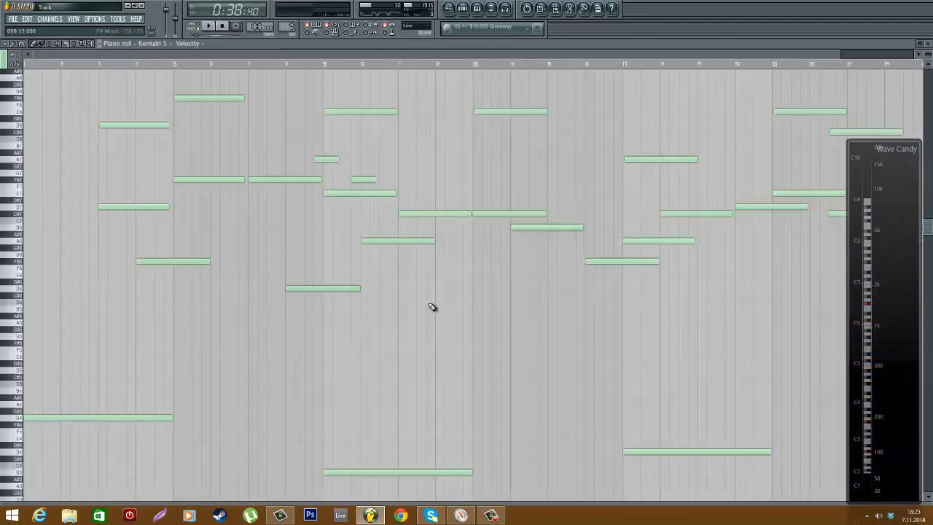
click(512, 9)
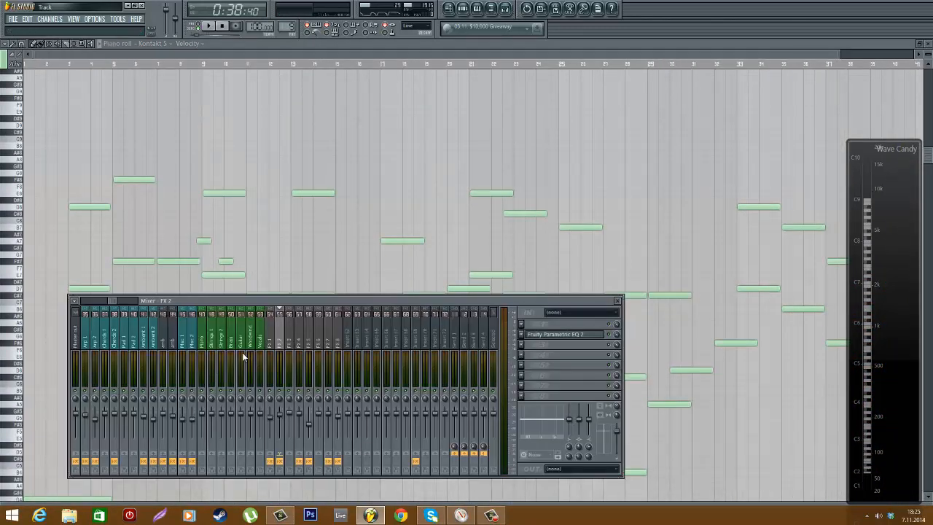
click(210, 357)
click(148, 352)
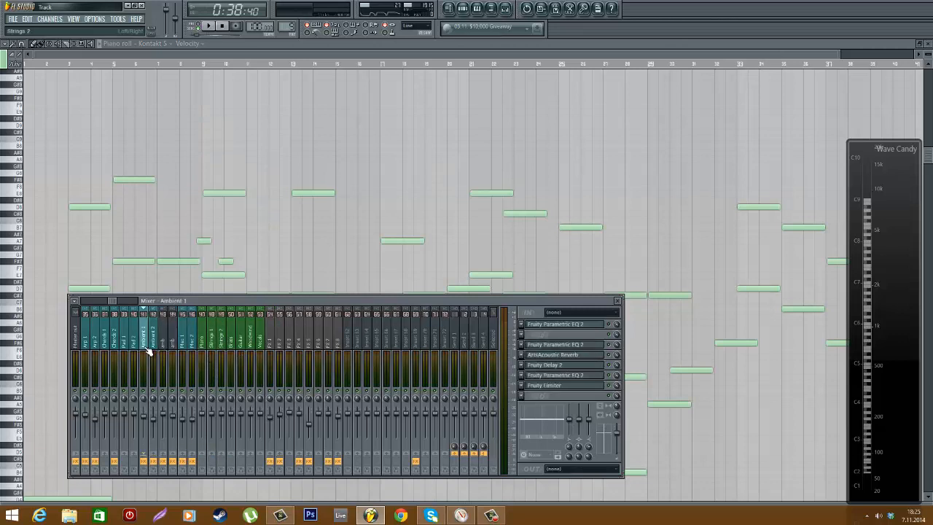
click(155, 347)
click(163, 347)
click(171, 346)
click(167, 345)
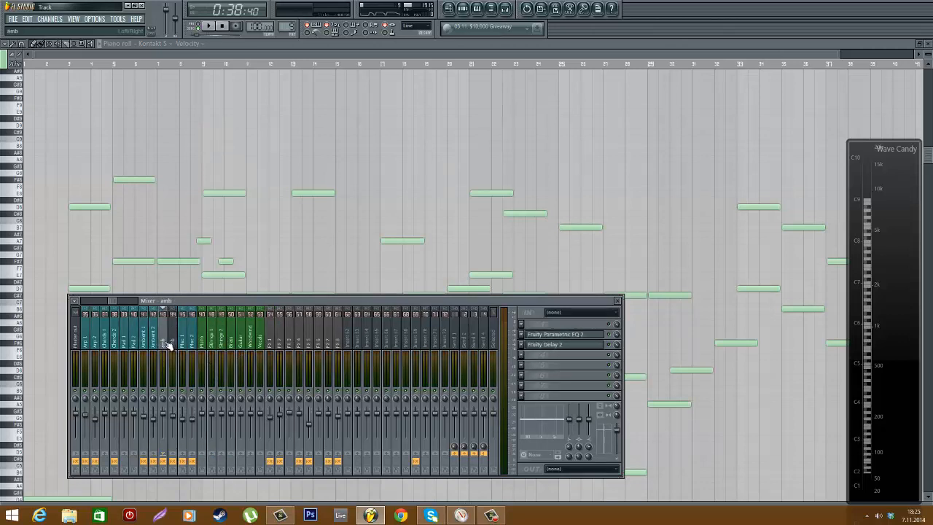
- Place the playback position at bar 3 of the piano notes, view amb's Fruity Delay 2 settings, and return to the playlist
click(79, 59)
click(76, 65)
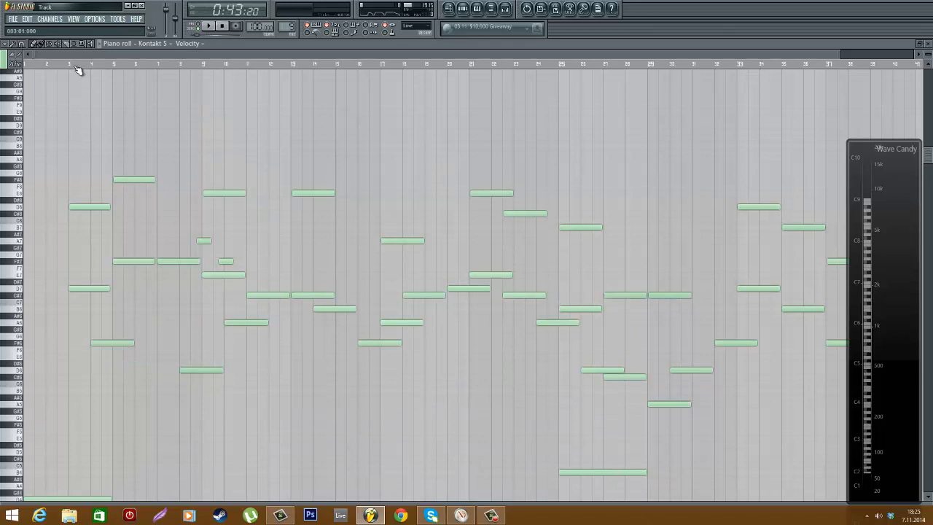
click(510, 8)
click(558, 344)
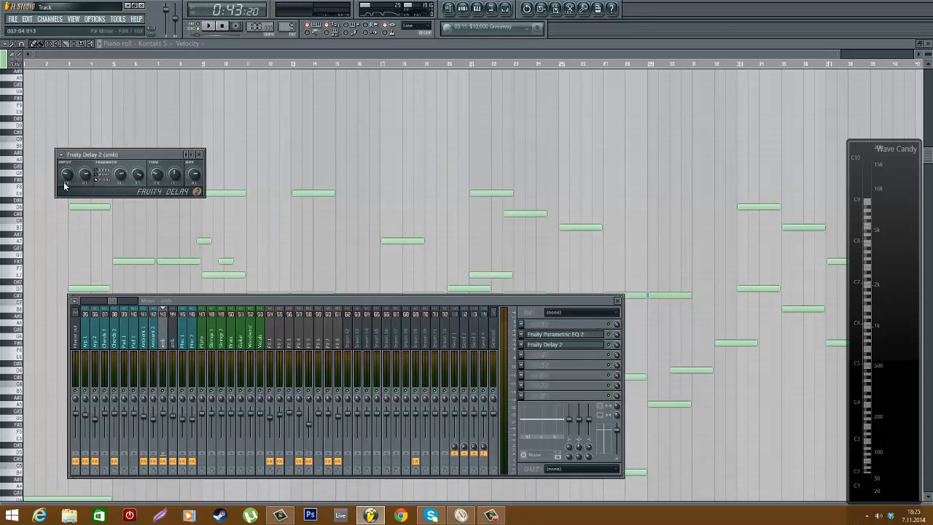
click(199, 155)
click(927, 43)
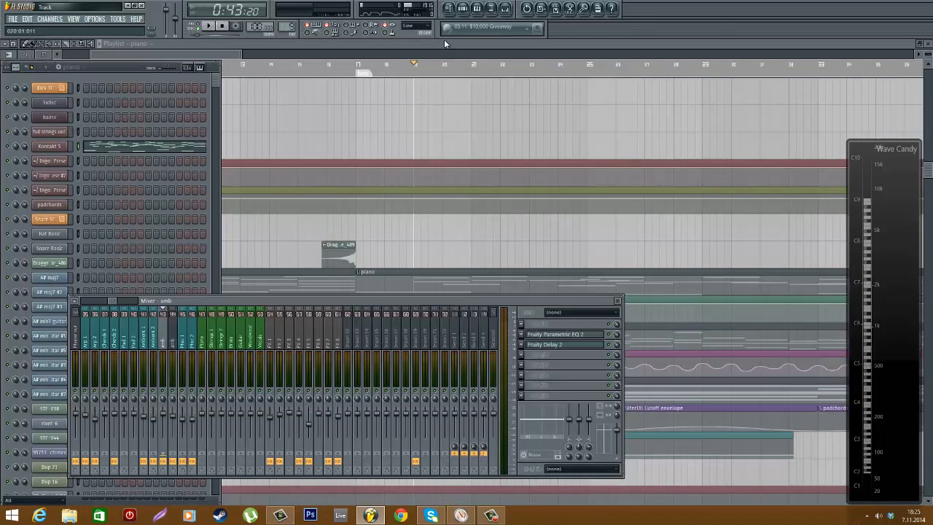
- Play the piano section from bar 19 with the mixer open, stop playback, and bring the playlist forward
key(space)
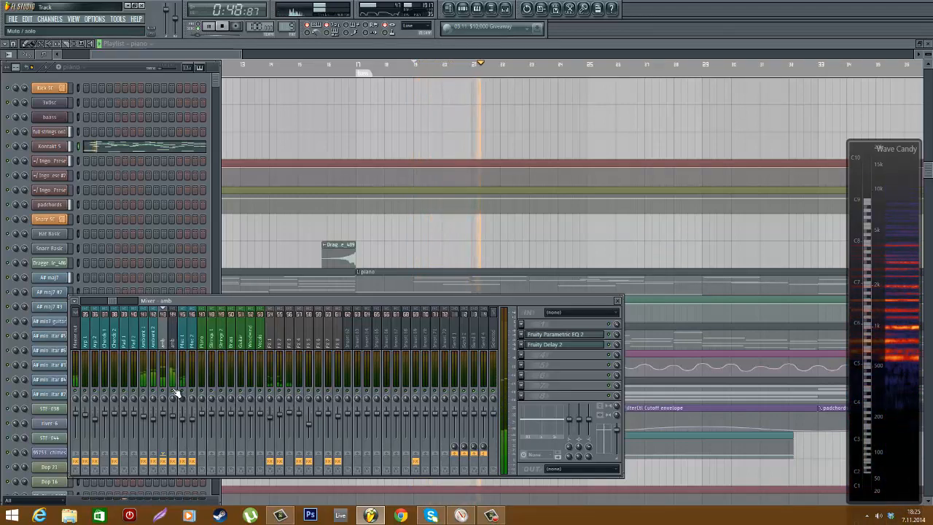
key(space)
click(396, 43)
- View the notes of the strings clip and play the section from bar 19 with the mixer open
scroll(431, 172, down, 4)
scroll(440, 186, down, 3)
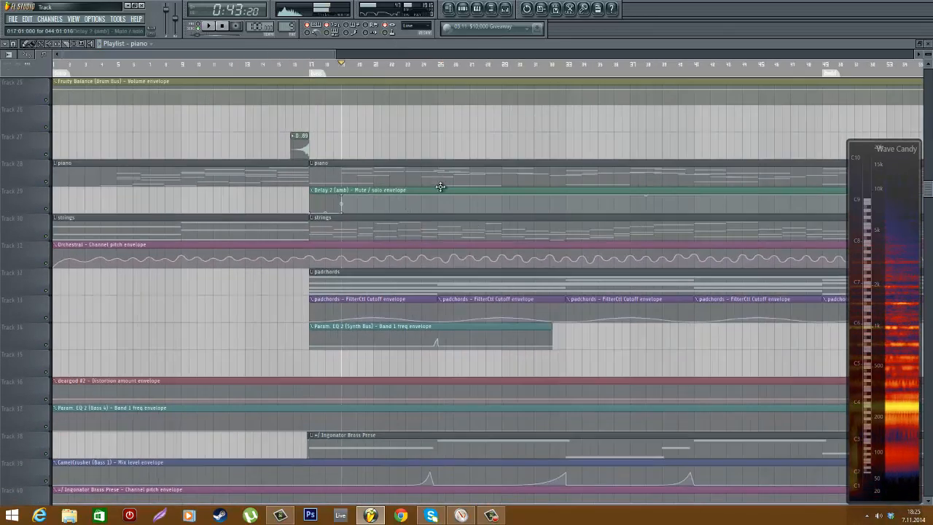
double_click(348, 221)
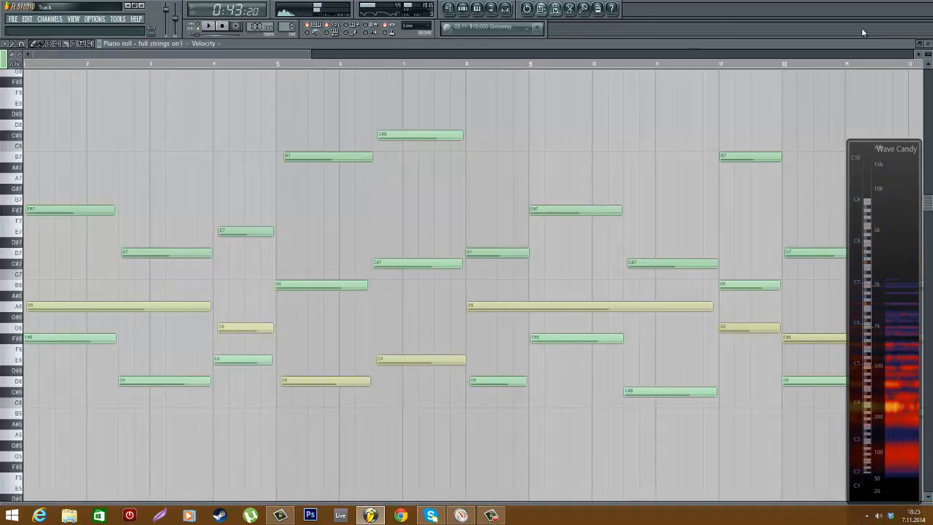
click(928, 44)
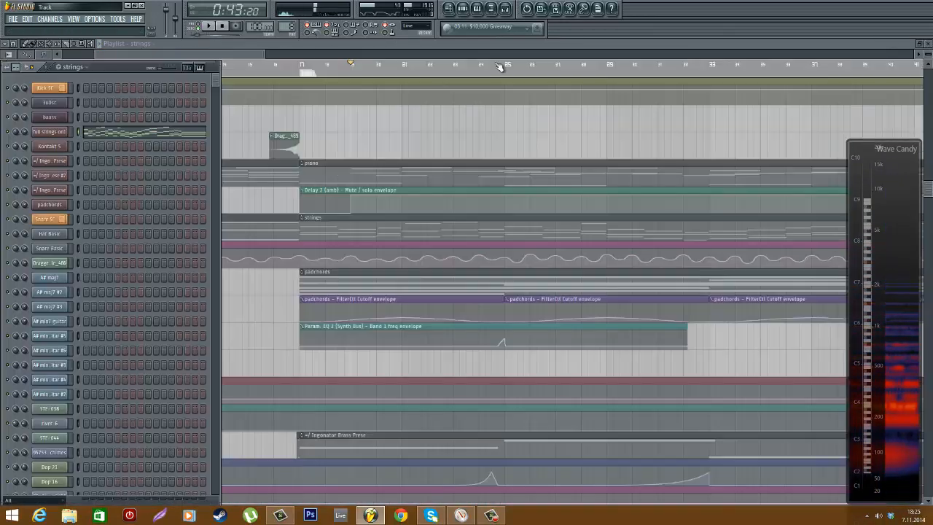
click(505, 10)
key(space)
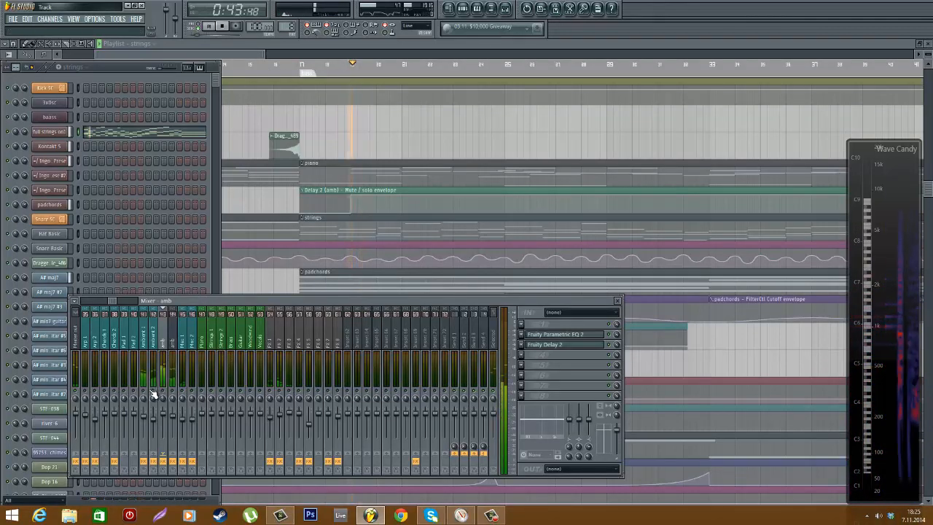
- Return the playback position to bar 17 and open the padchords clip's notes
click(303, 66)
scroll(252, 198, up, 3)
scroll(419, 280, down, 1)
double_click(433, 254)
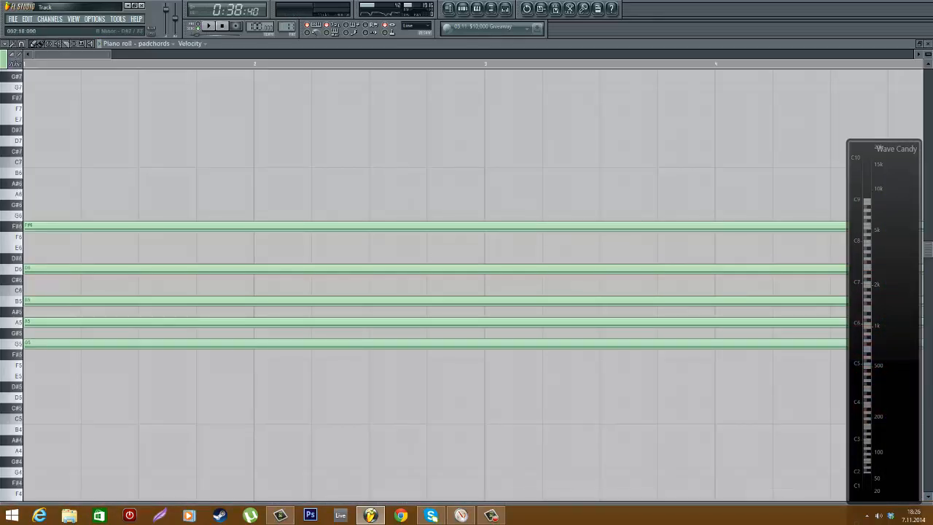
- Open the padchords channel's Sylenth 1 instrument, move its window clear, close the channel settings, and start playback
click(464, 10)
click(63, 205)
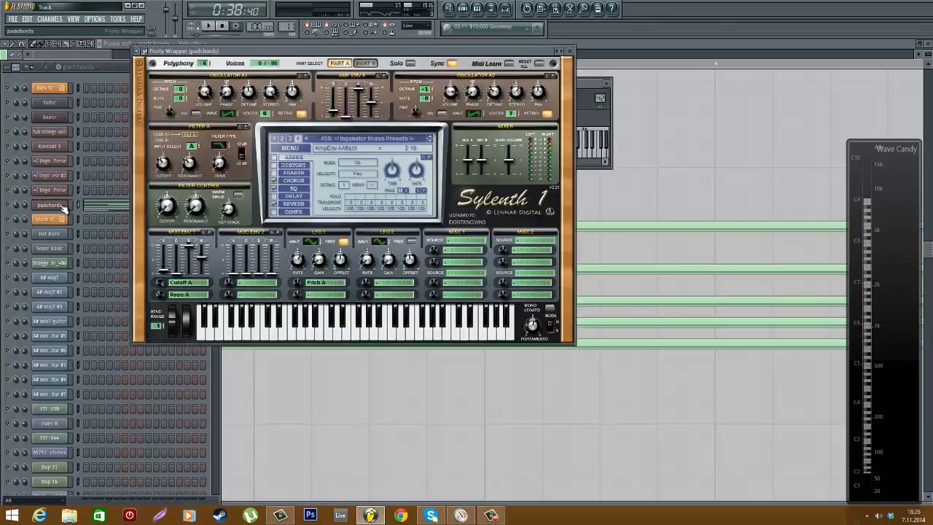
drag(284, 47, 421, 177)
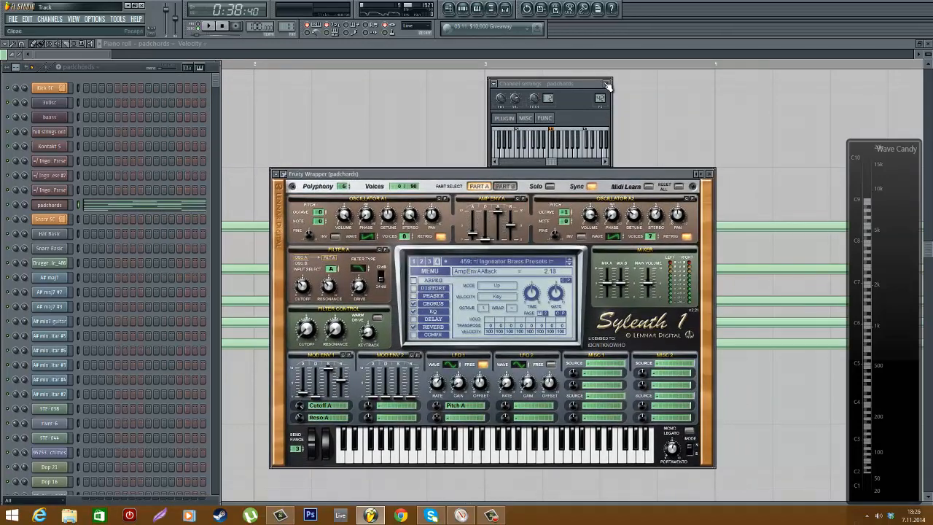
click(608, 86)
key(space)
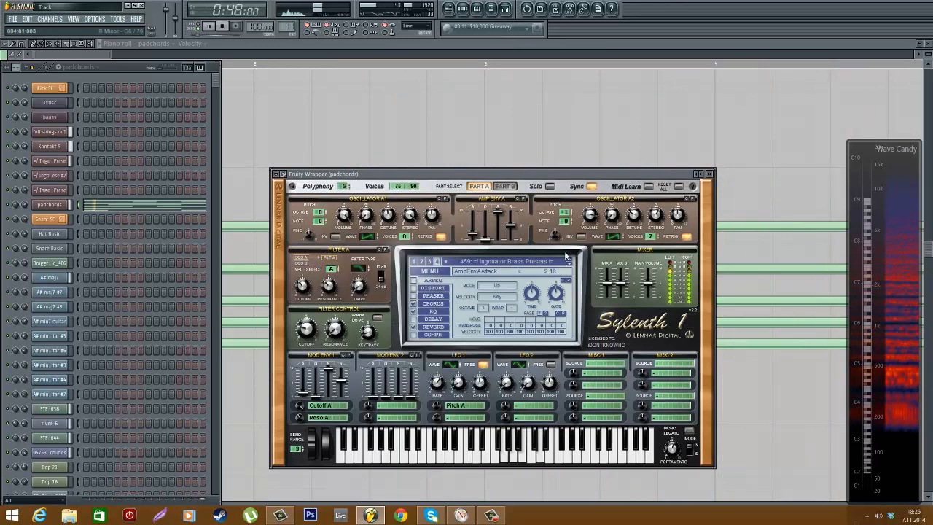
- Show the padchords synth's effect pages, including EQ and reverb, and view Part B before returning to Part A
click(442, 305)
click(440, 319)
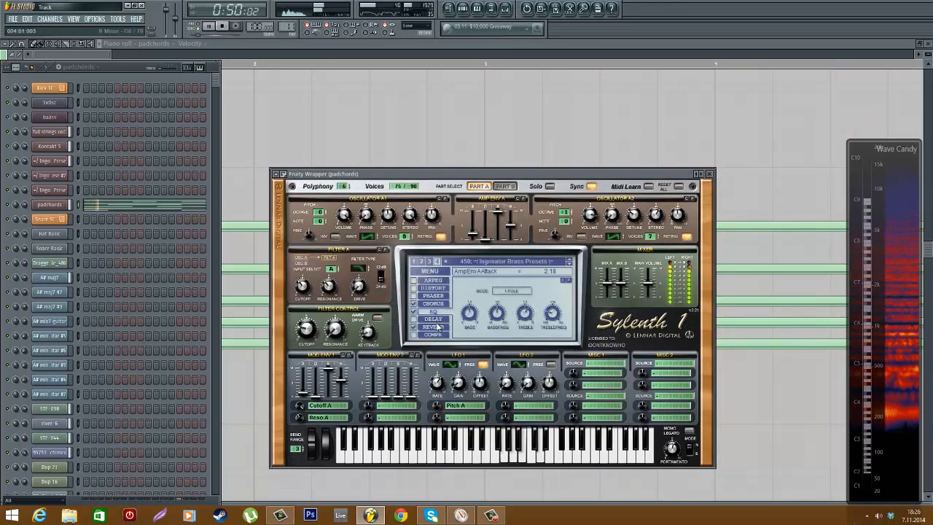
click(437, 327)
click(507, 187)
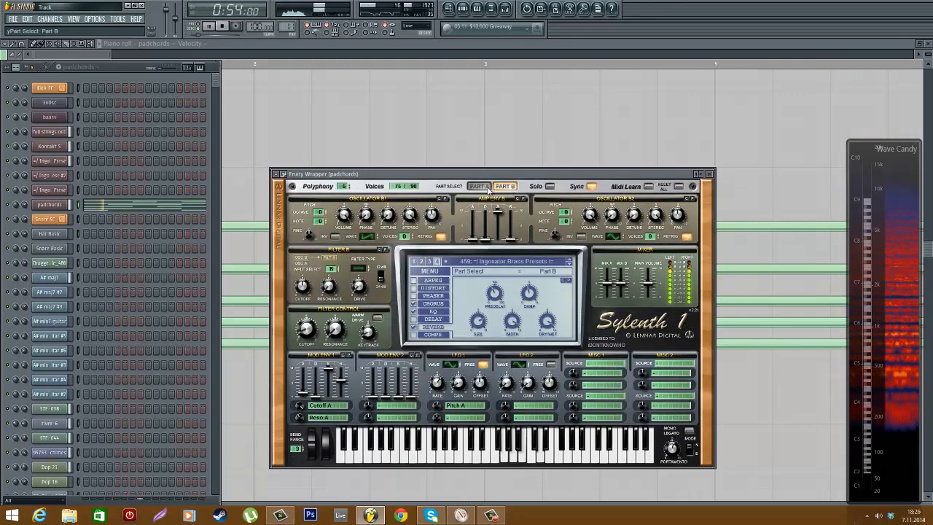
click(479, 186)
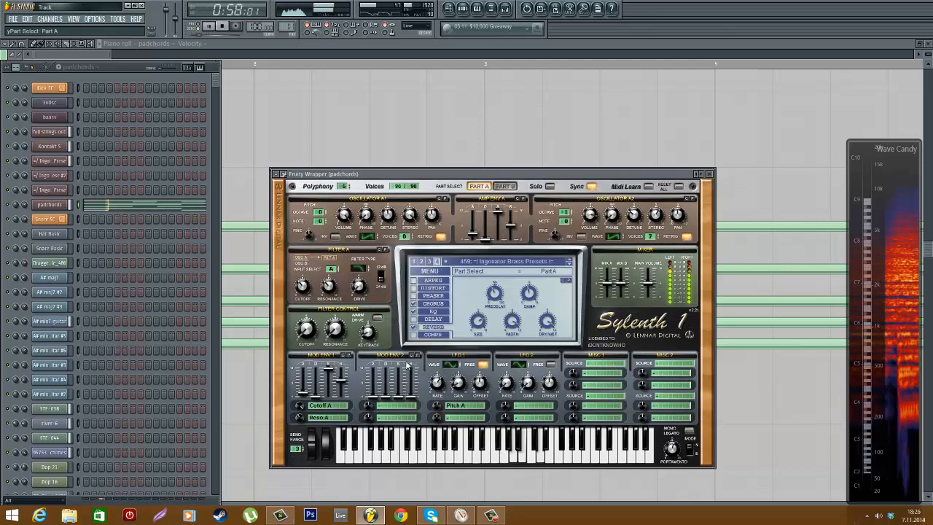
- Close the padchords synth and view the first Fruity Parametric EQ 2 on the Ambient 2 mixer track
click(710, 175)
key(F9)
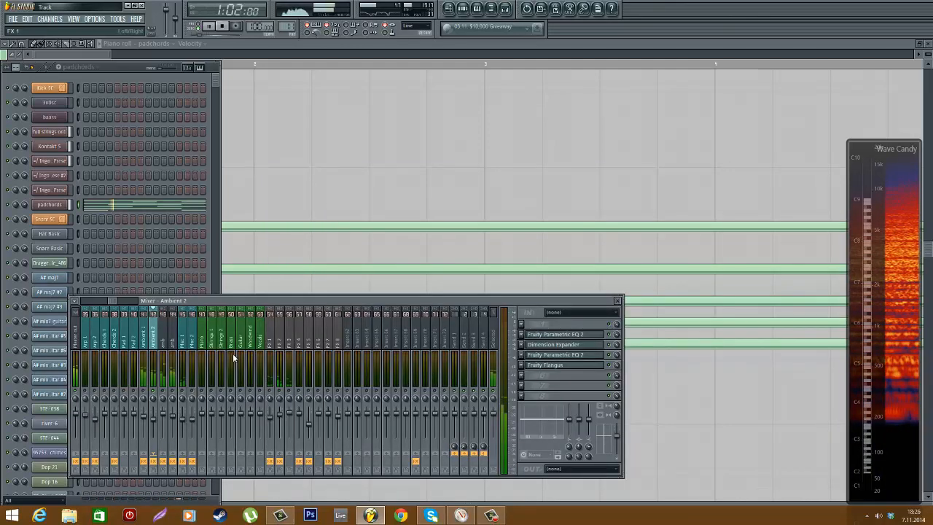
click(581, 337)
click(331, 131)
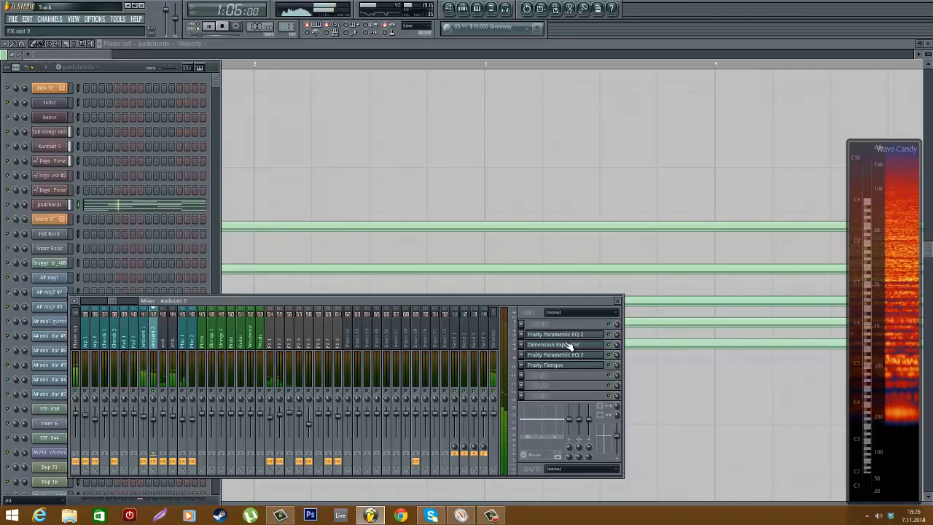
- View Ambient 2's Dimension Expander, second Fruity Parametric EQ 2 and Fruity Flangus, closing each plugin window
click(569, 346)
click(135, 154)
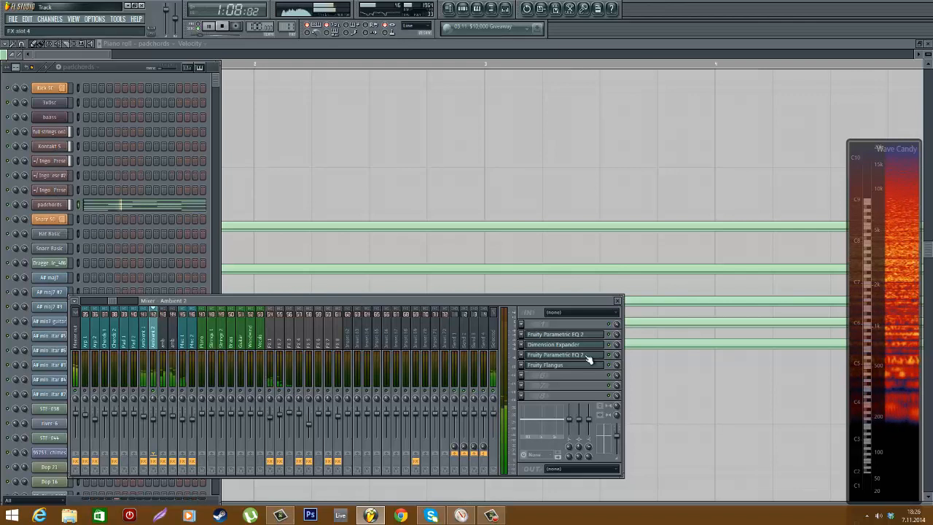
click(587, 355)
click(399, 201)
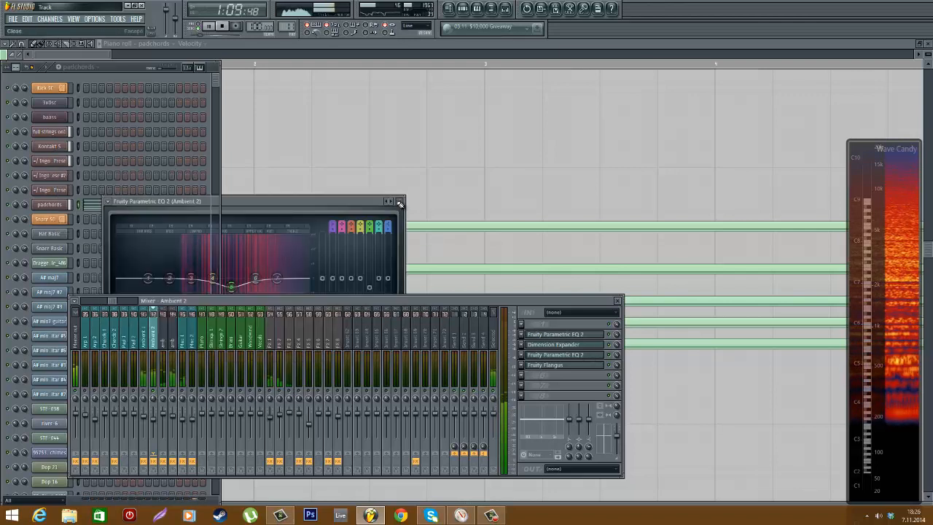
click(557, 364)
click(179, 179)
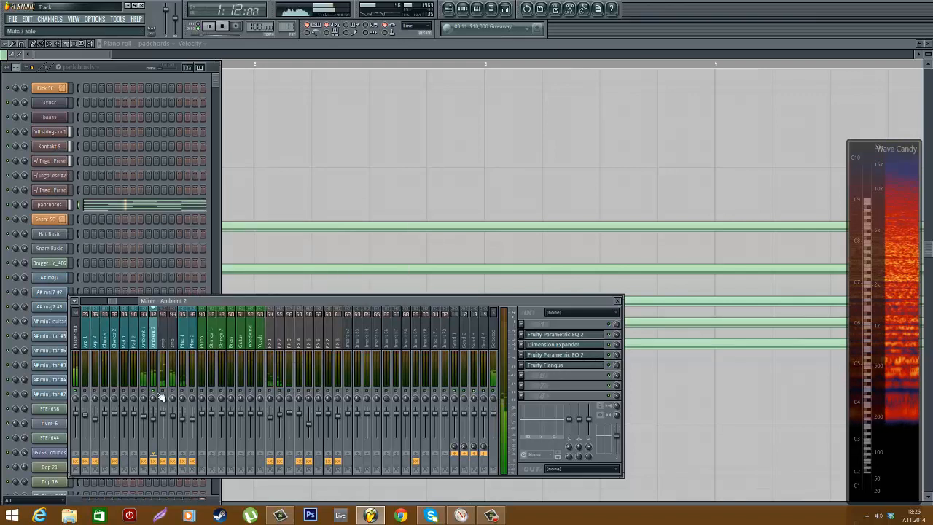
- Return from the piano roll to the playlist and locate the A# maj7 clip on Track 17, cueing playback just before bar 17
click(927, 44)
click(927, 43)
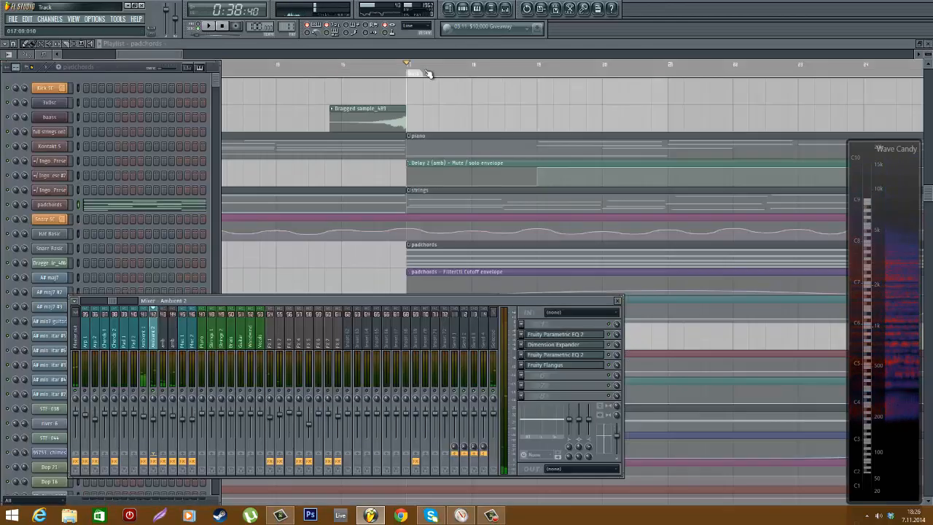
click(409, 43)
scroll(430, 182, up, 10)
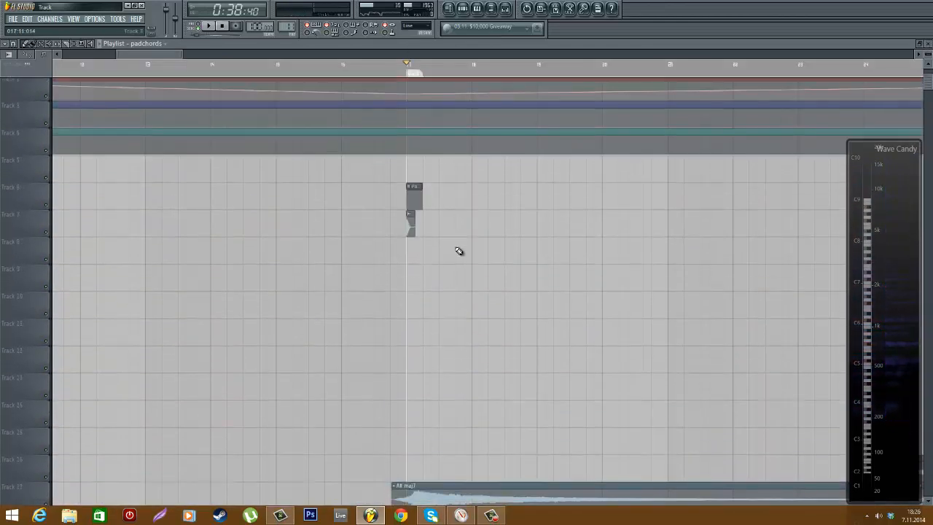
scroll(474, 226, down, 2)
ctrl+scroll(347, 87, up, 2)
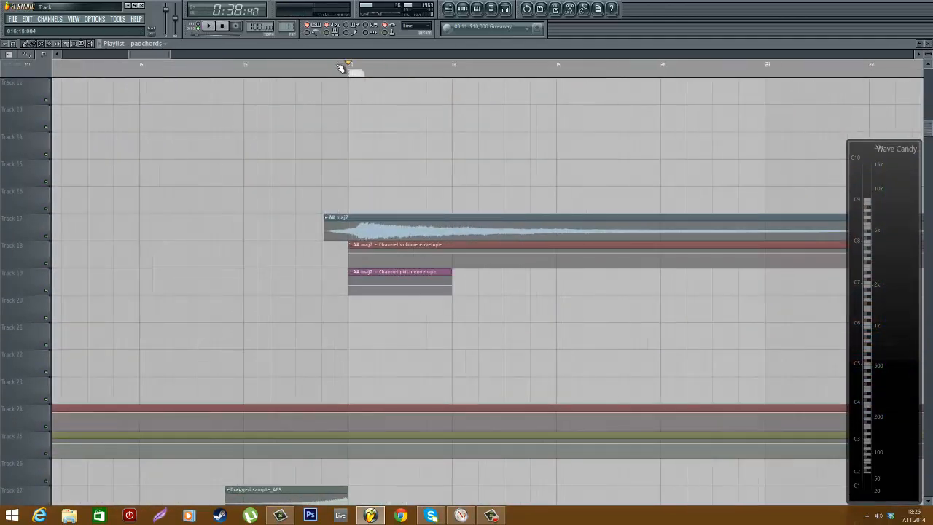
click(336, 67)
ctrl+scroll(496, 175, up, 2)
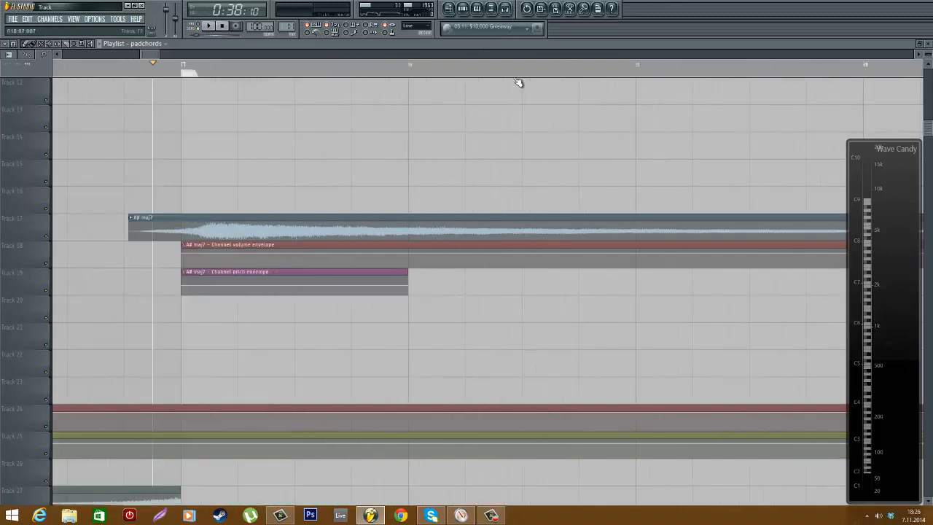
- Show the Ambient 1 mixer track's effect chain and audition the track from just after the start of bar 17
click(505, 8)
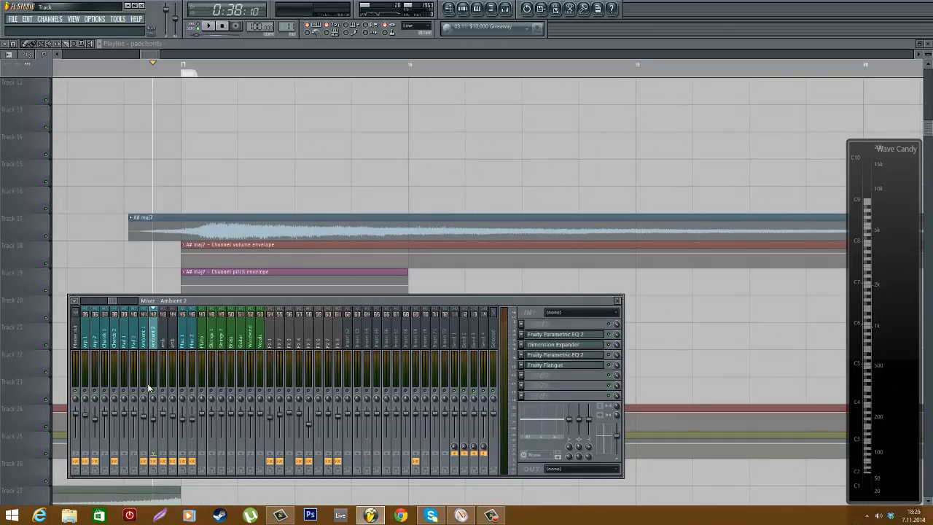
click(145, 335)
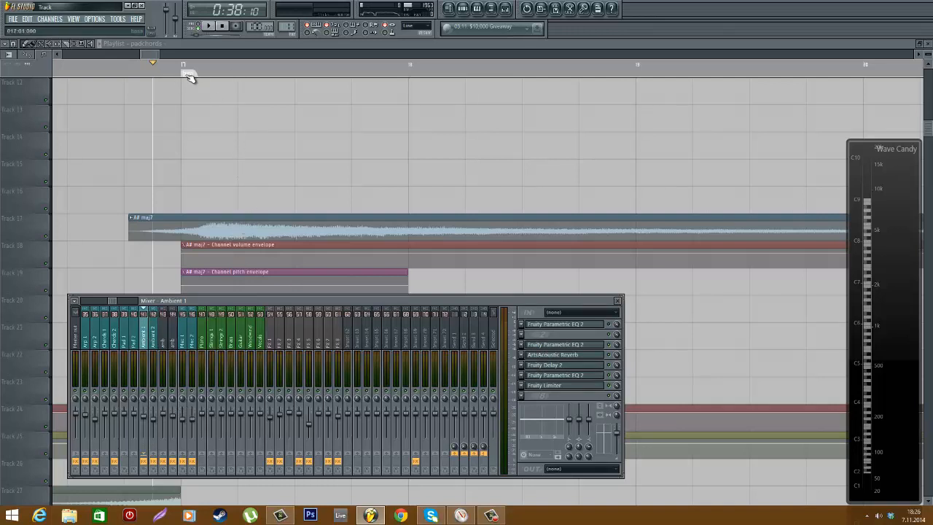
click(212, 72)
key(space)
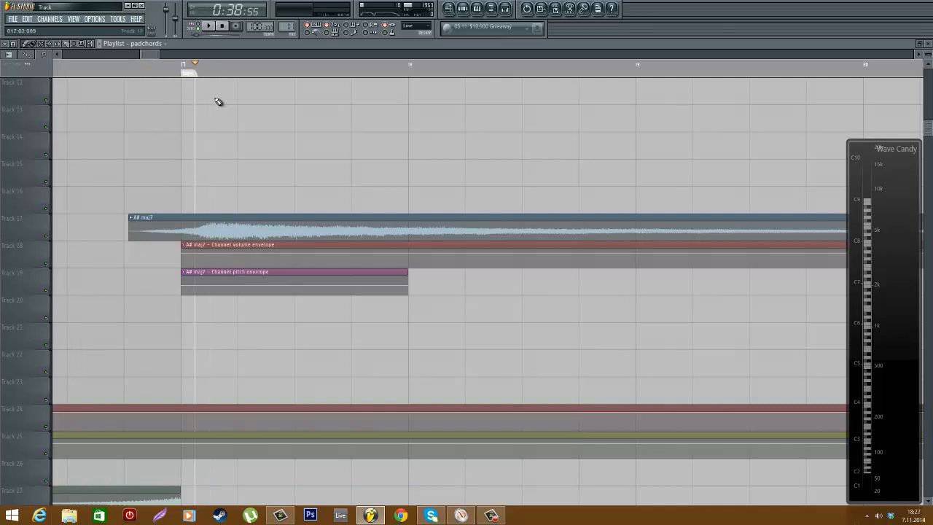
- Open the A# maj7 clip's channel settings, close them, and examine the clip with its channel volume and pitch envelopes
double_click(244, 227)
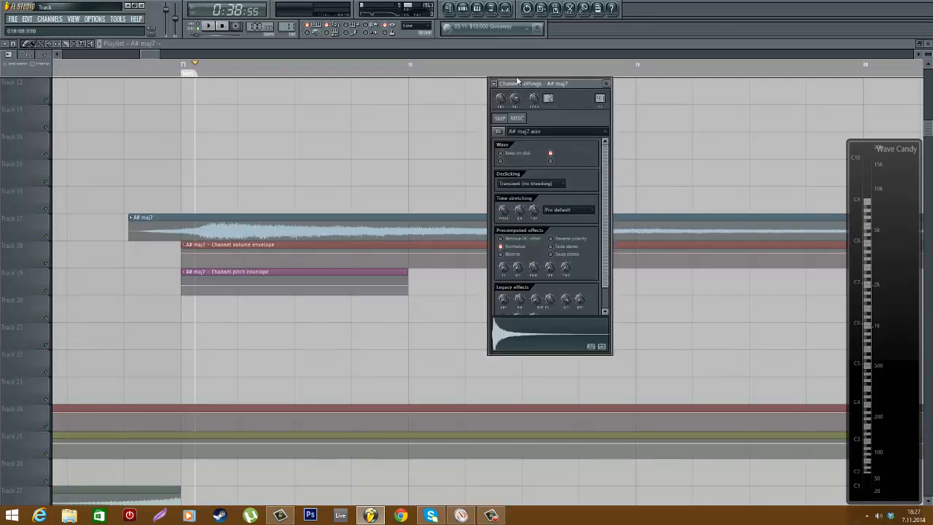
click(456, 43)
scroll(458, 117, down, 3)
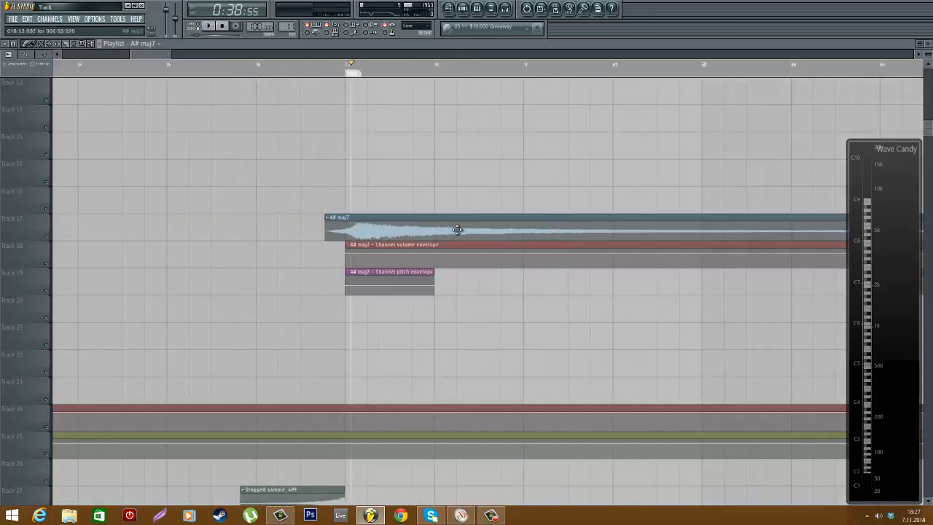
scroll(458, 229, up, 3)
scroll(457, 230, down, 3)
scroll(450, 241, up, 2)
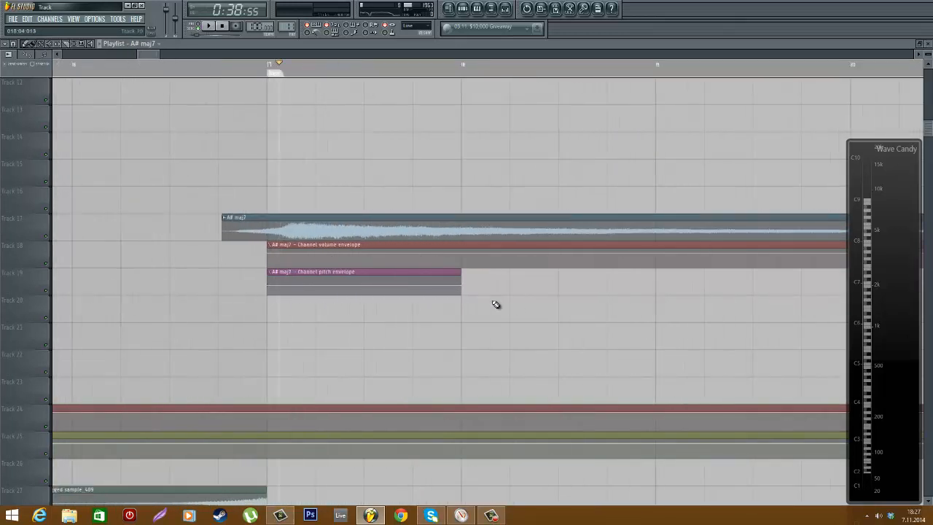
scroll(495, 304, down, 3)
scroll(524, 313, up, 3)
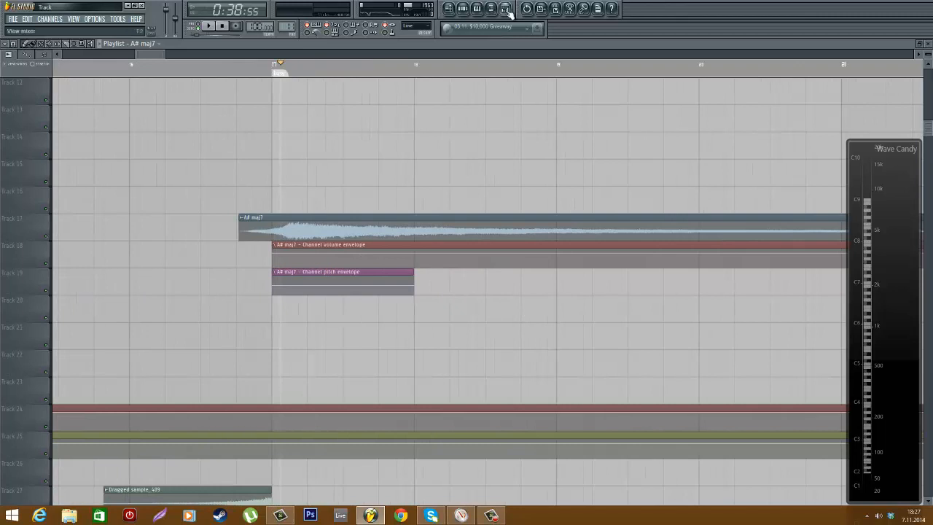
- Reopen the A# maj7 channel settings, move them aside, and audition the clip from before bar 17 with the mixer on Ambient 1
click(470, 8)
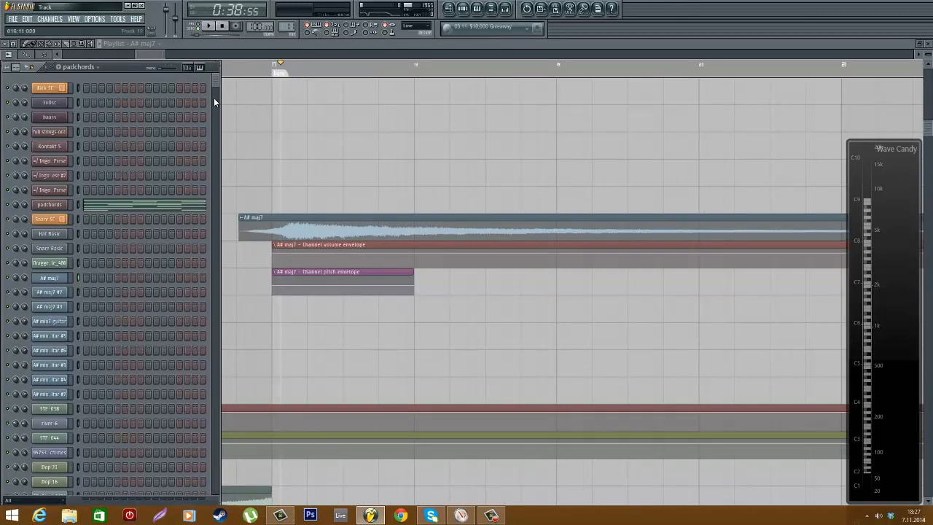
double_click(291, 232)
drag(523, 89, 173, 172)
click(508, 8)
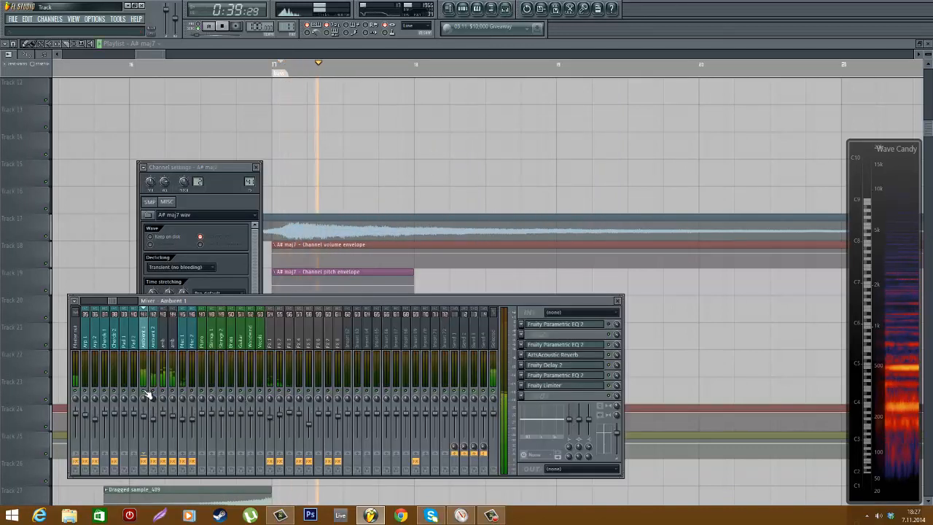
click(246, 64)
key(space)
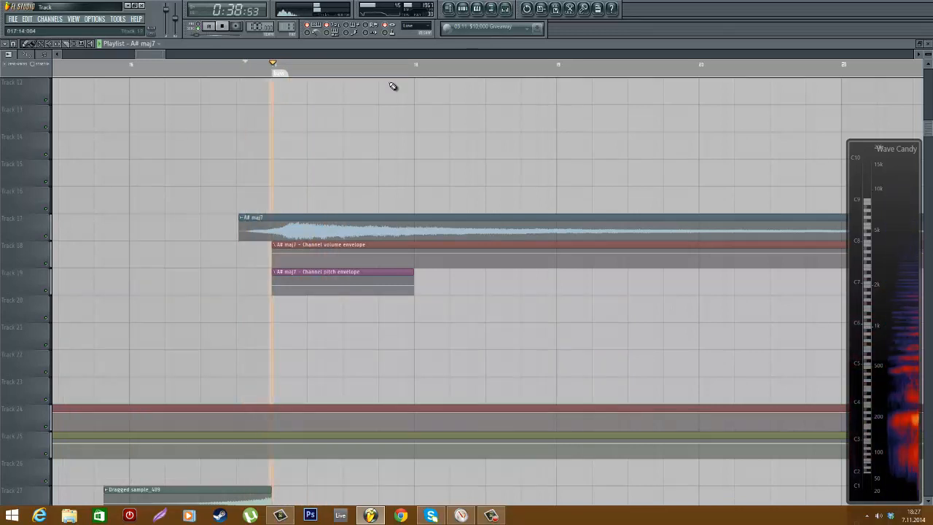
key(space)
click(506, 8)
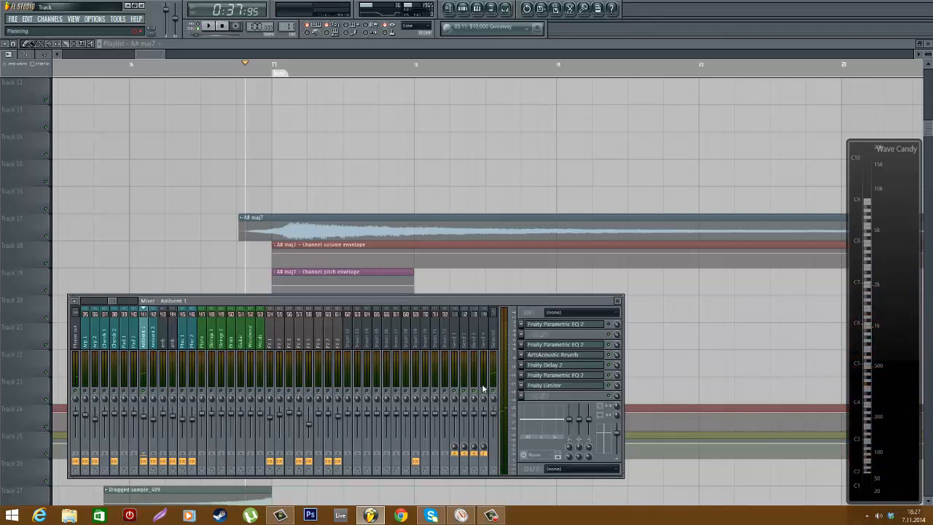
- Examine Ambient 1's ArtsAcoustic Reverb settings with its window moved clear of the mixer, play the sound, and close the plugin
click(587, 358)
drag(255, 131, 518, 100)
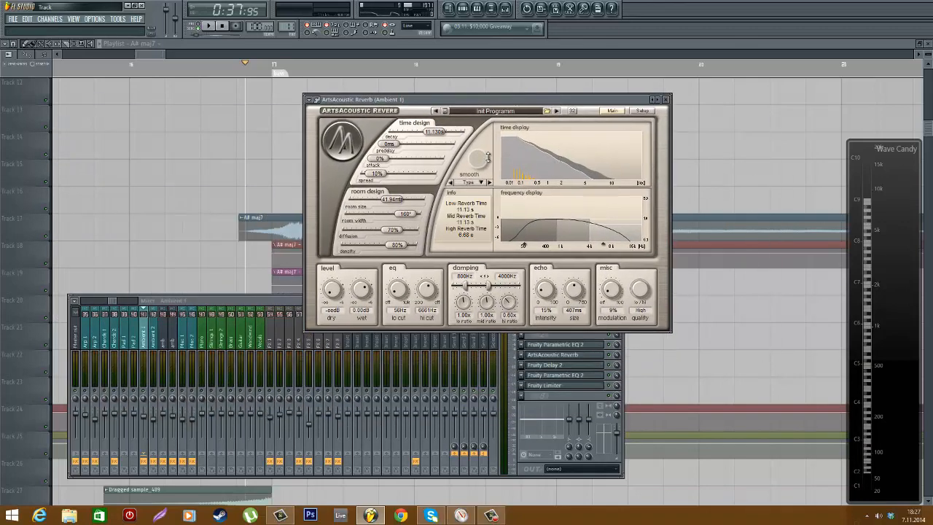
drag(399, 104, 285, 67)
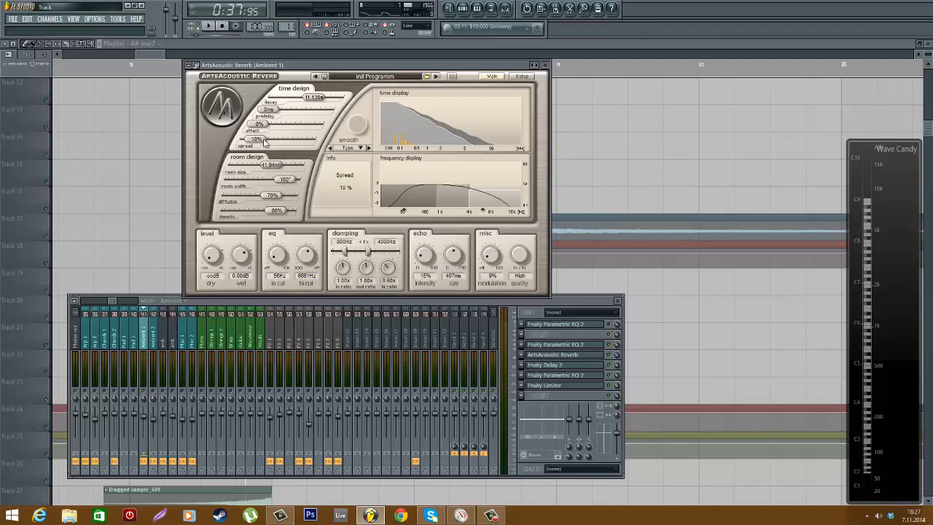
key(space)
key(space)
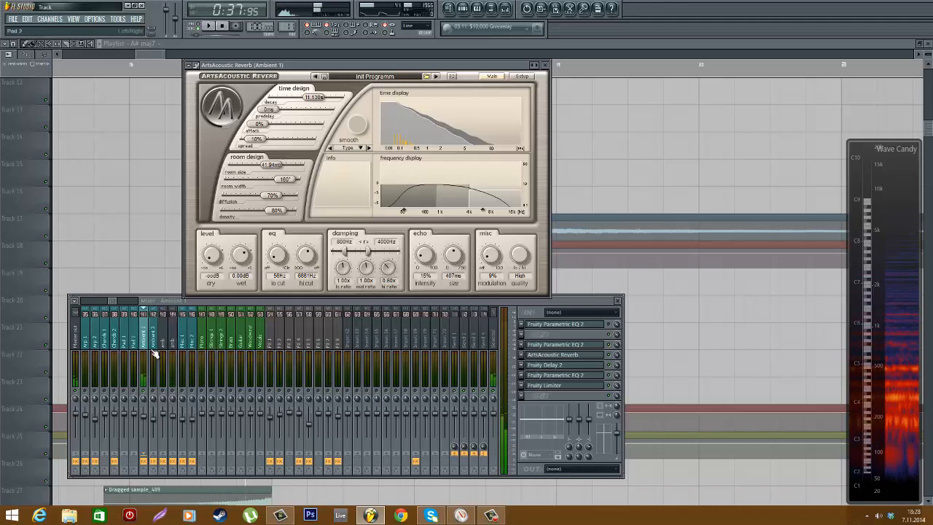
click(548, 66)
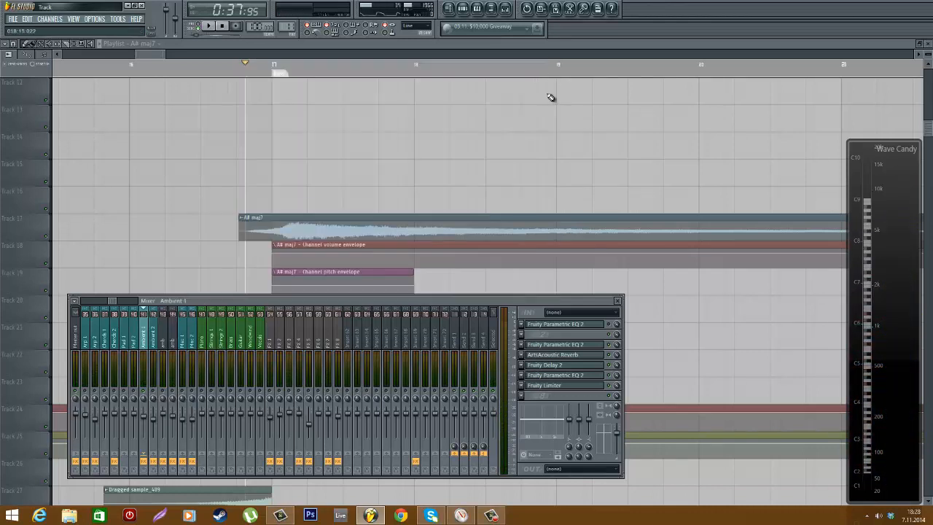
- View Ambient 1's slot 3 Fruity Parametric EQ 2, Fruity Limiter and ArtsAcoustic Reverb, closing each before returning to the playlist
click(585, 339)
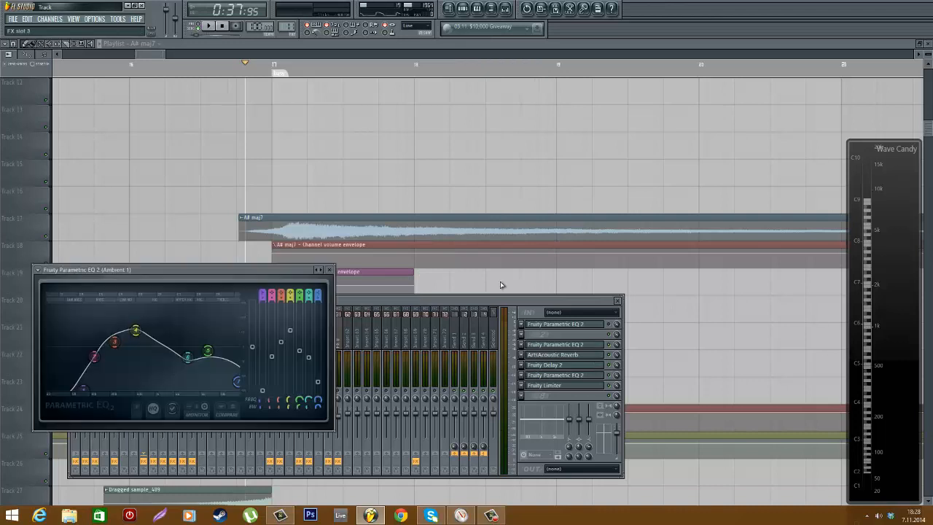
click(329, 271)
click(574, 386)
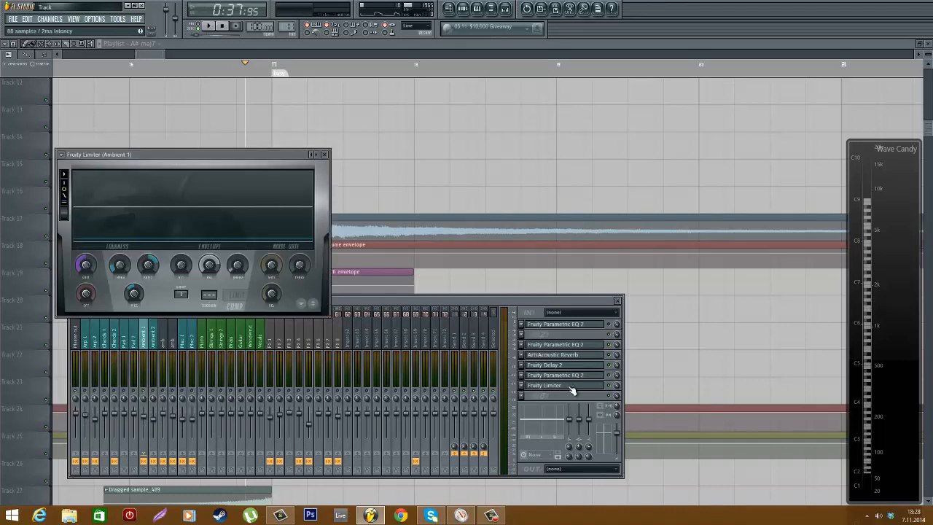
click(325, 155)
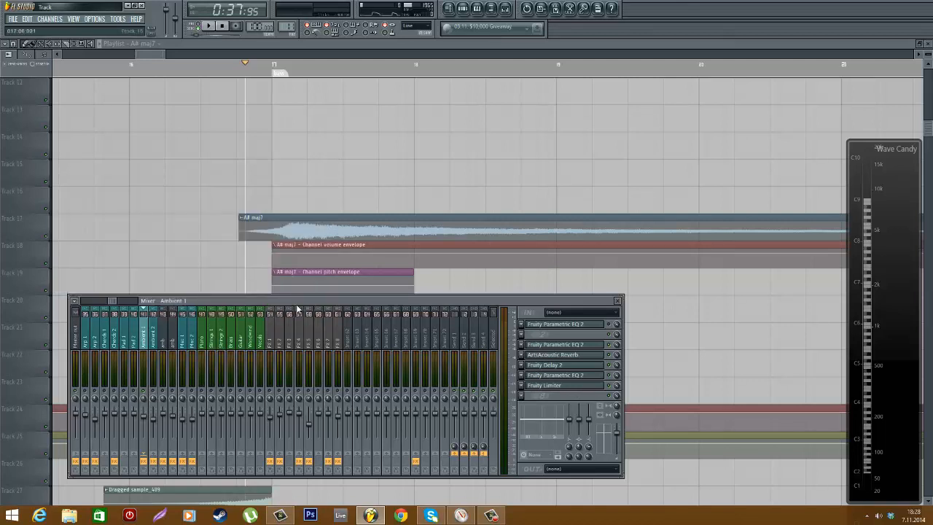
click(576, 355)
click(550, 65)
click(362, 44)
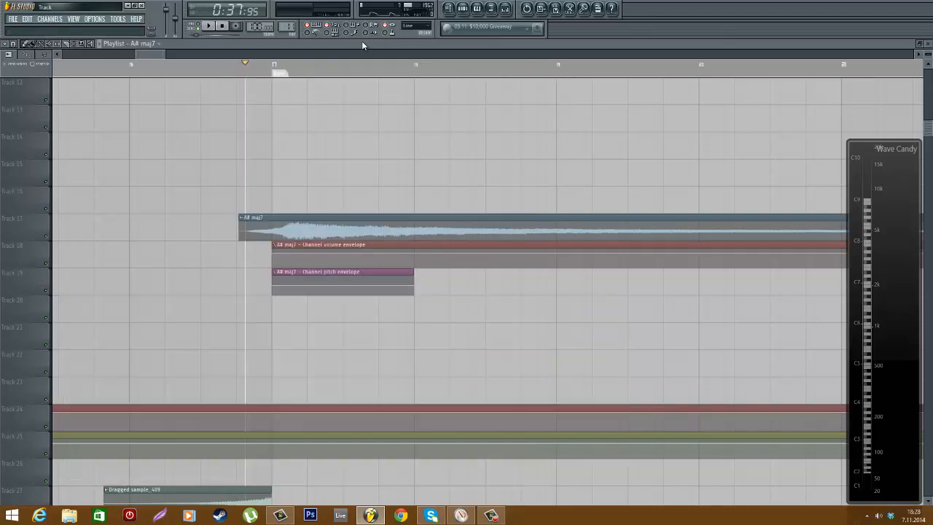
- Cue playback at bar 17 and look over the playlist clips from Track 1 down to the padchords envelopes
scroll(422, 281, down, 2)
scroll(408, 295, up, 1)
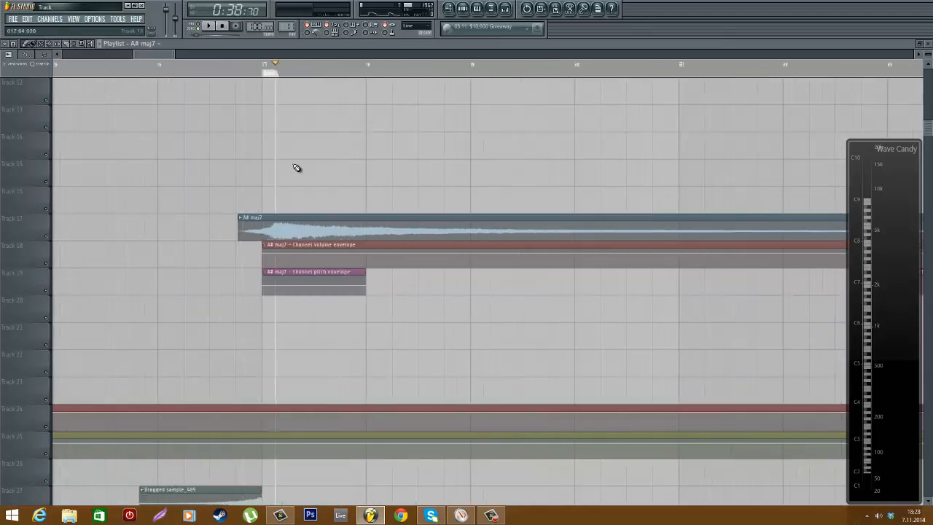
scroll(318, 281, up, 5)
click(268, 66)
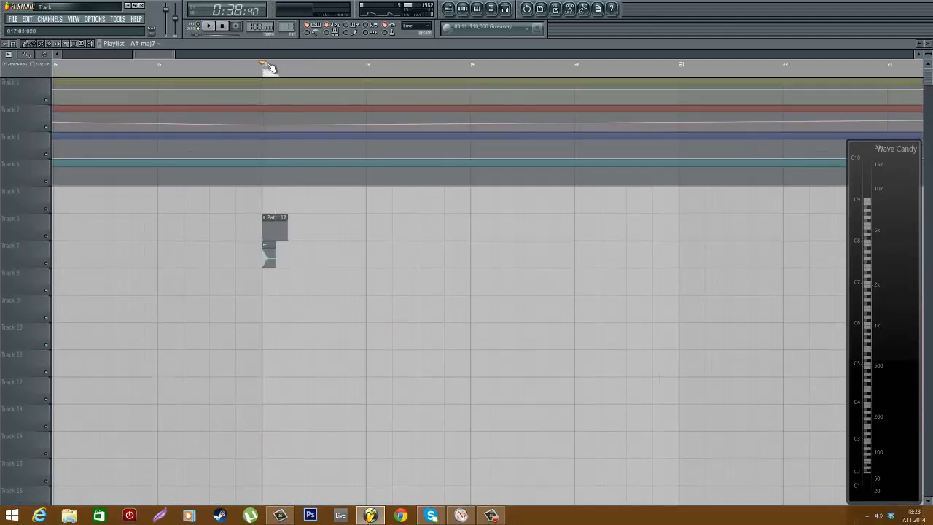
scroll(262, 254, up, 3)
scroll(280, 251, down, 8)
scroll(337, 192, down, 3)
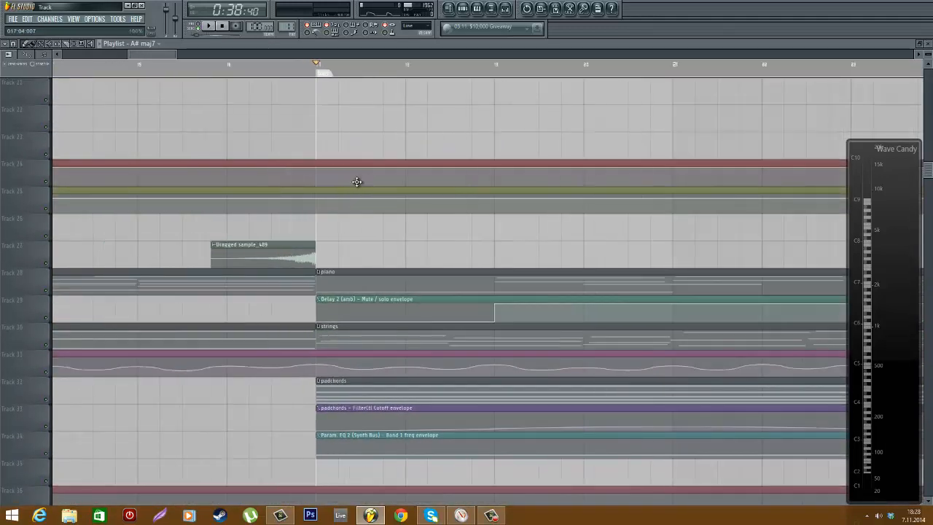
- Show the mixer briefly, return to the playlist, and find the short effect clips just before bar 17 on Tracks 46 and 47
click(506, 8)
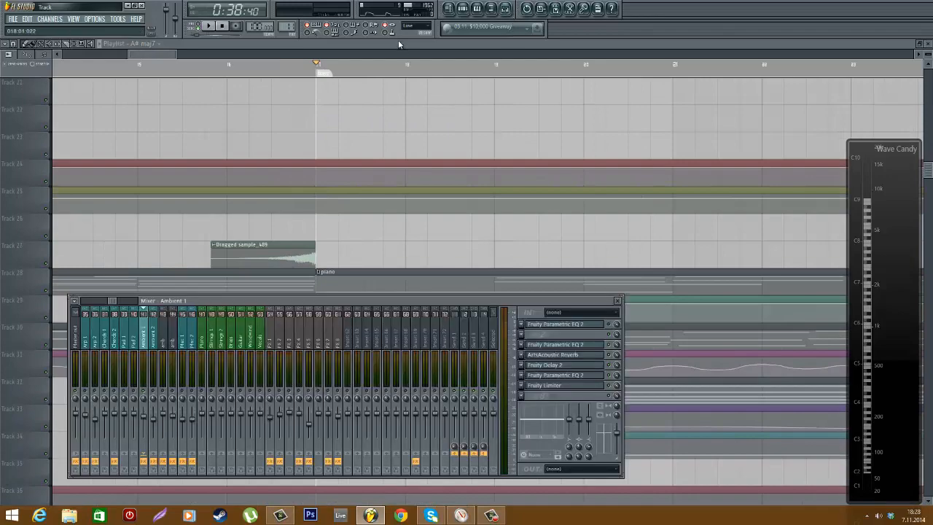
click(386, 33)
click(395, 44)
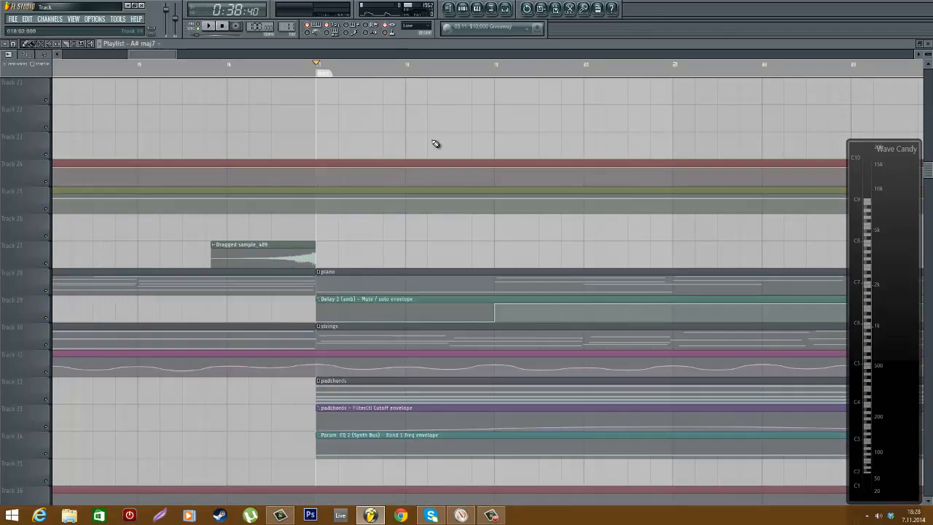
scroll(451, 197, down, 4)
scroll(464, 258, down, 7)
scroll(462, 237, up, 11)
scroll(354, 283, up, 6)
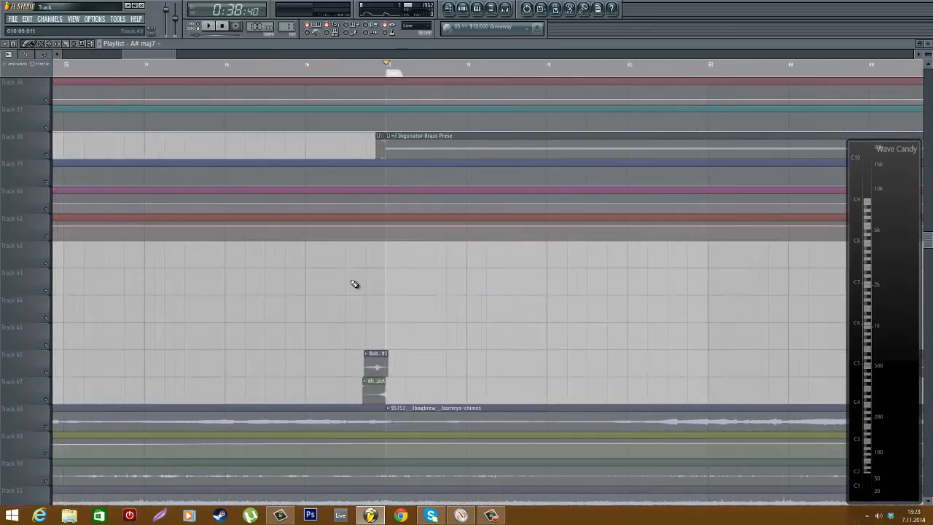
scroll(407, 327, down, 1)
scroll(407, 327, down, 12)
- View the channel settings of the BubblesSurfaceShort and dh_snclp_titespot clips, checking the bubbles sample's FX 7 mixer track
double_click(349, 178)
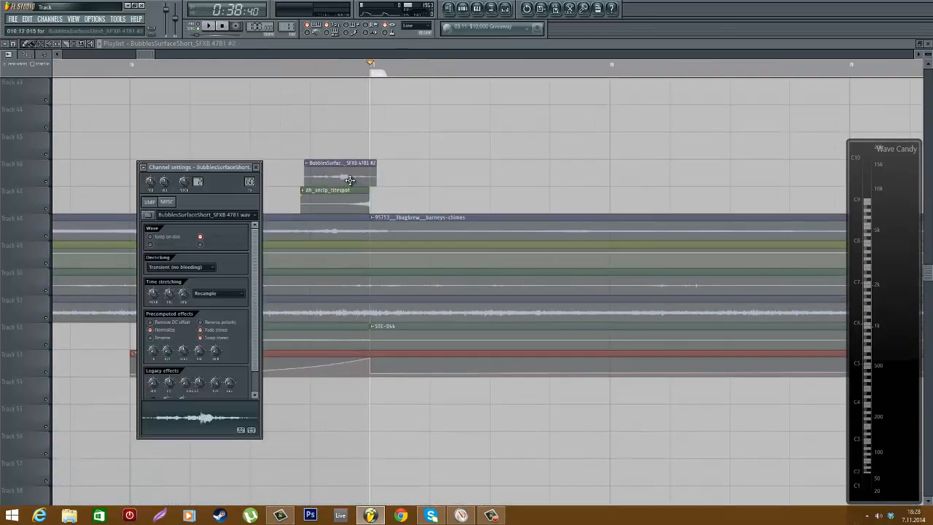
click(328, 66)
click(505, 9)
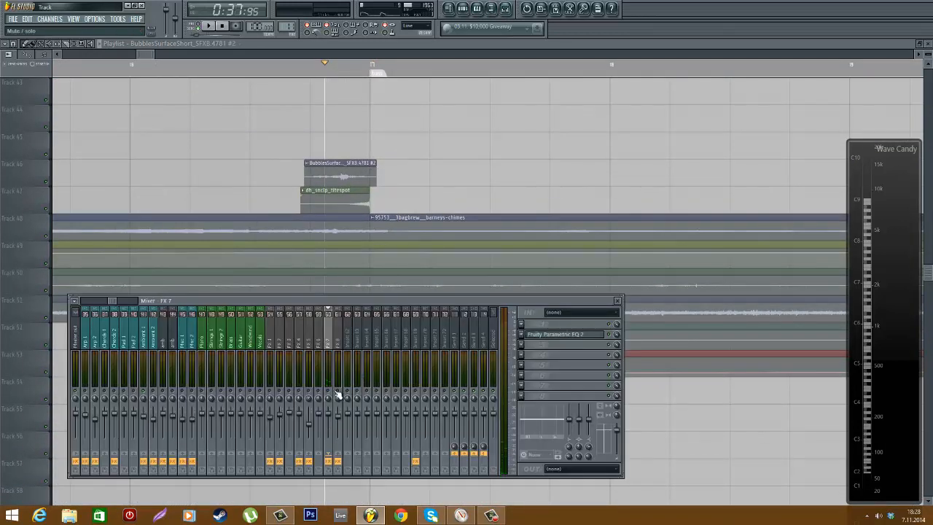
double_click(354, 166)
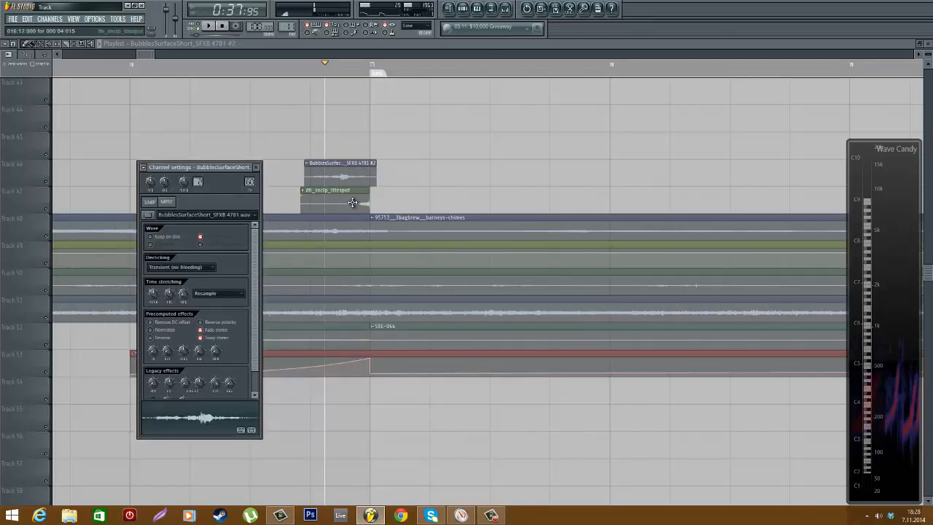
double_click(351, 203)
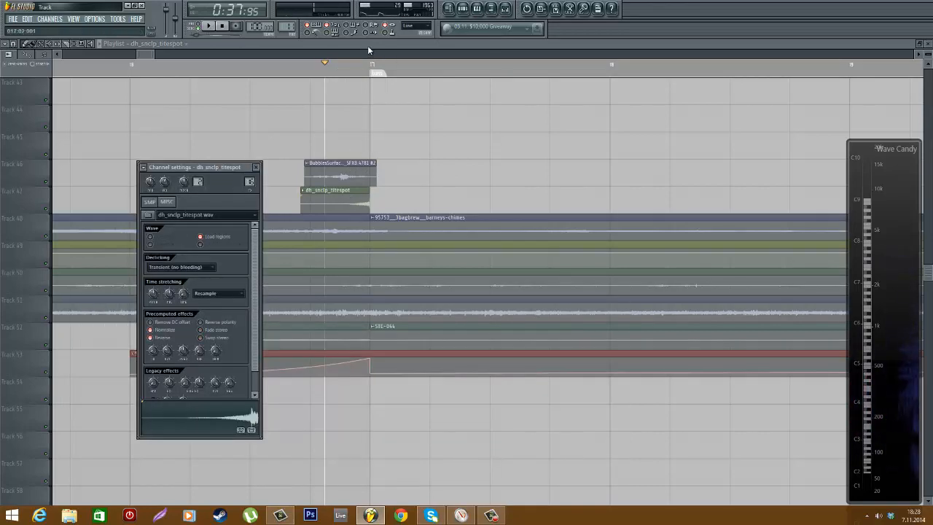
click(367, 44)
- Survey the effect clips on Tracks 43 to 47 across the whole arrangement
scroll(406, 170, down, 5)
scroll(350, 233, up, 6)
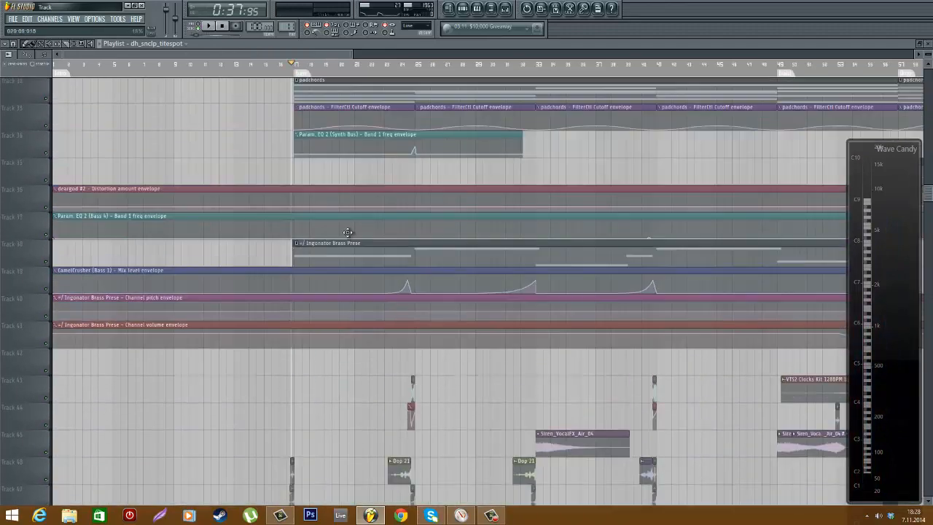
scroll(434, 300, up, 2)
scroll(434, 282, down, 12)
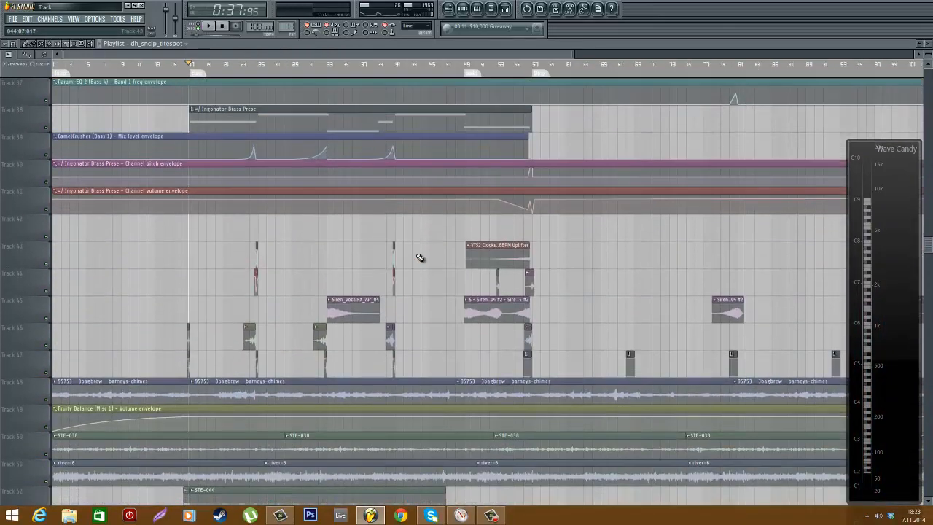
- View the notes of the Ingonator Brass Prese clip on Track 38 in the piano roll and play the pattern
scroll(306, 221, up, 2)
double_click(232, 196)
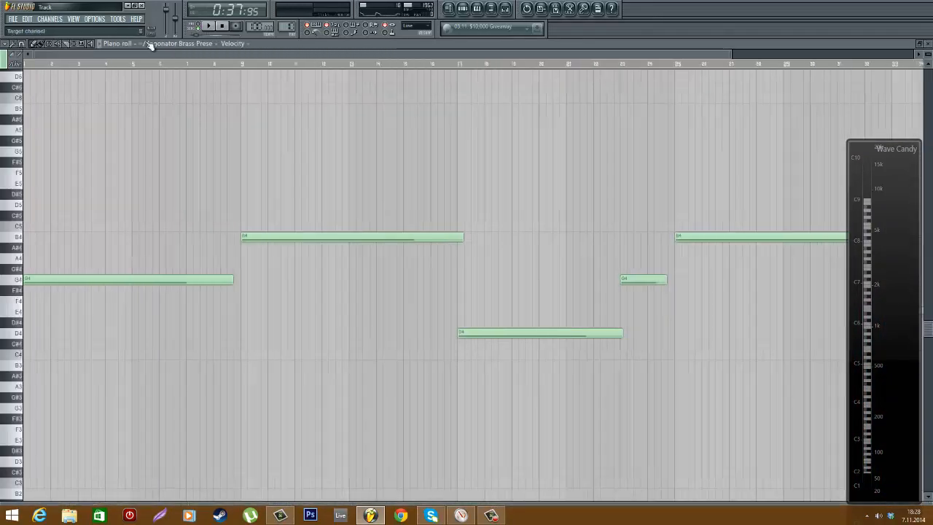
key(space)
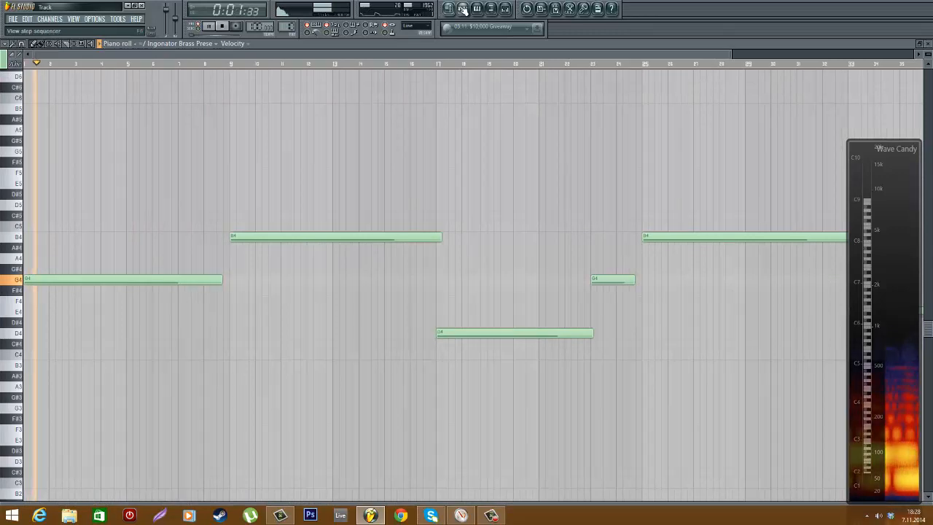
- Stop playback and show the Sylenth1 instrument behind the Ingonator Brass Prese channel, without its channel settings window
key(F6)
key(space)
click(52, 161)
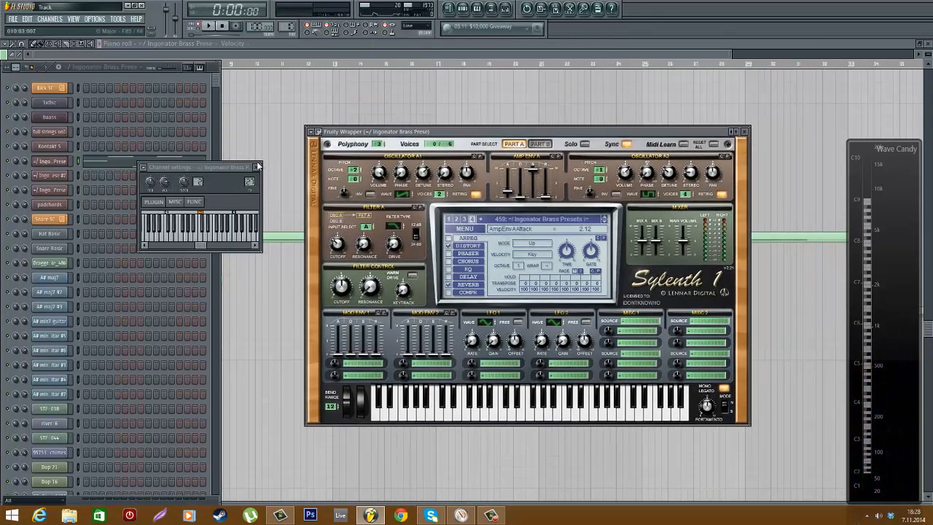
click(256, 167)
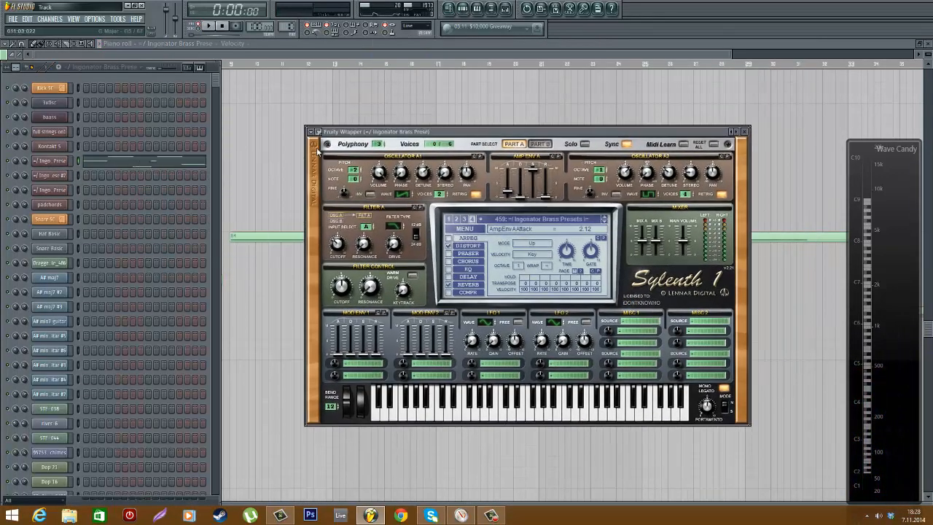
drag(357, 133, 261, 151)
- Show the Bass 1 mixer track and view the settings of its CamelCrusher effect
click(507, 8)
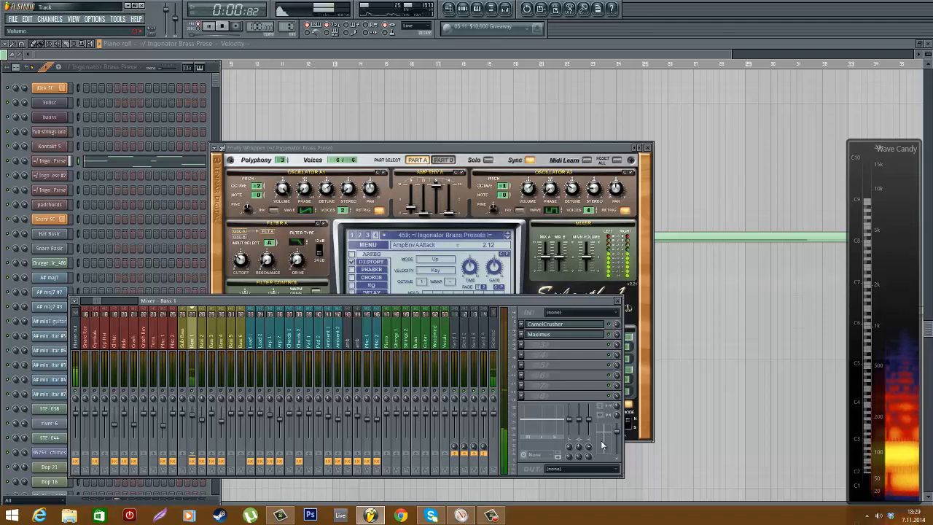
click(577, 326)
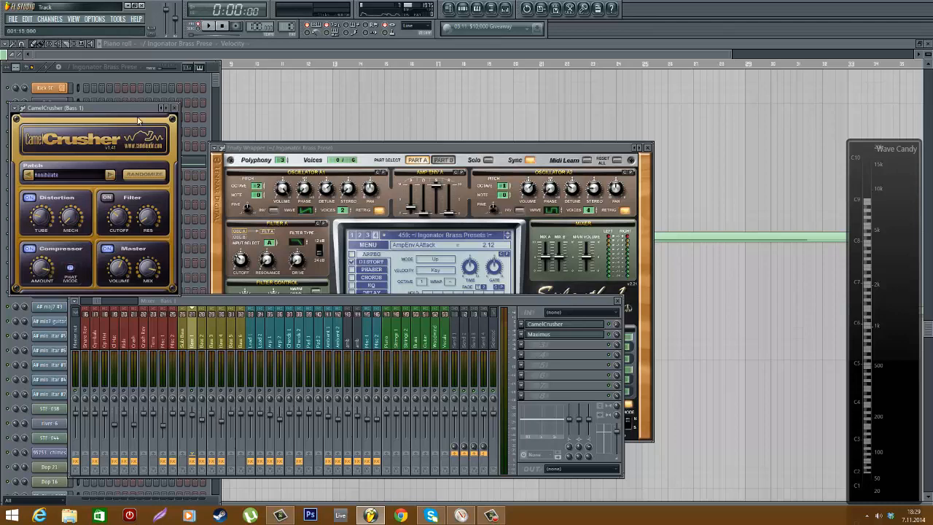
drag(136, 113, 220, 108)
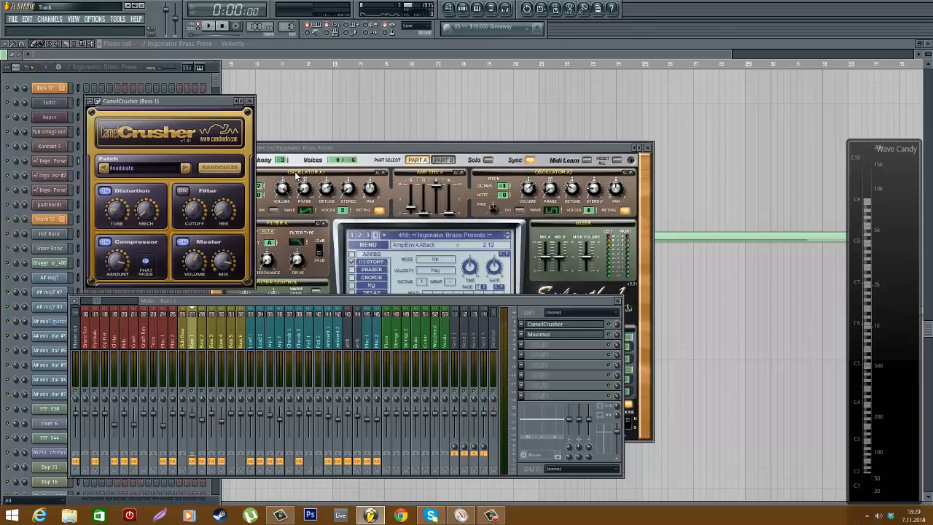
click(250, 101)
- View the low band of the Maximus effect on Bass 1 while the pattern plays, and close the effect
click(548, 334)
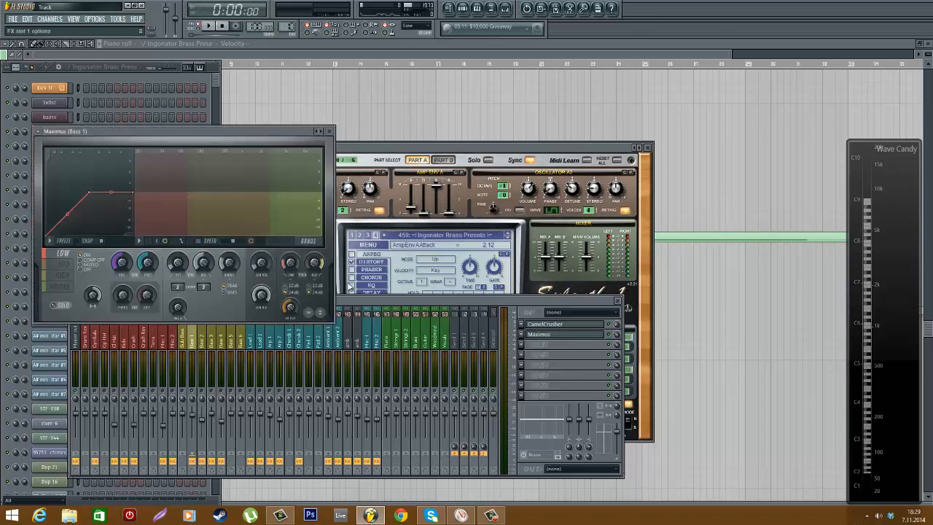
click(59, 287)
click(64, 254)
key(space)
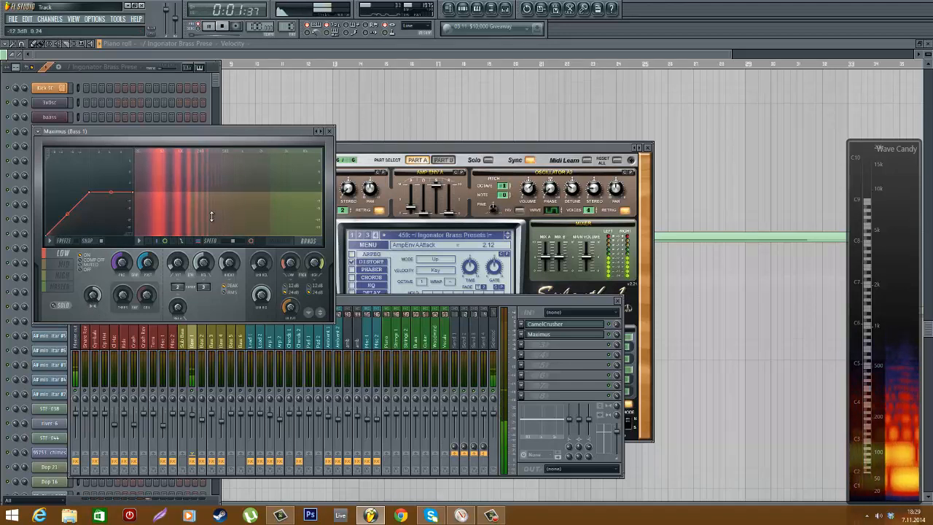
click(264, 154)
click(329, 131)
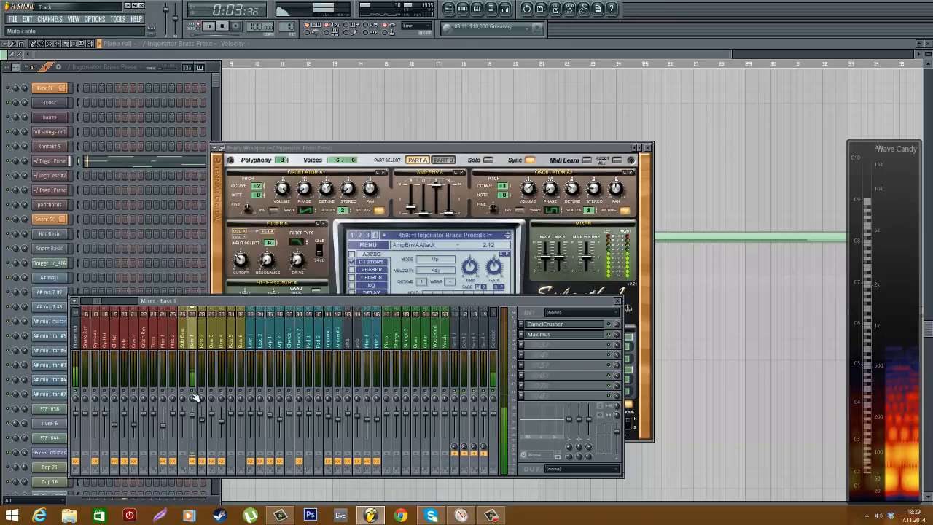
key(space)
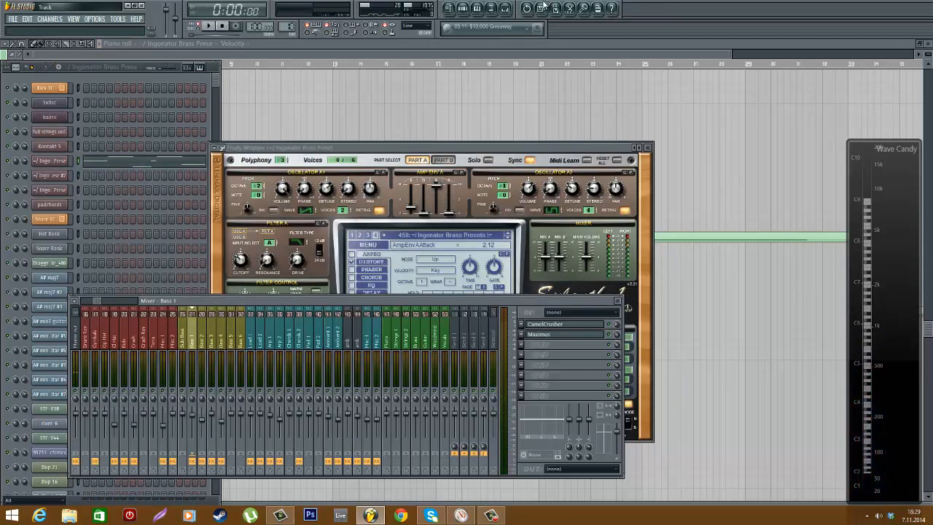
- Close the mixer, return to the playlist, and play the arrangement from bar 17
click(504, 9)
click(453, 9)
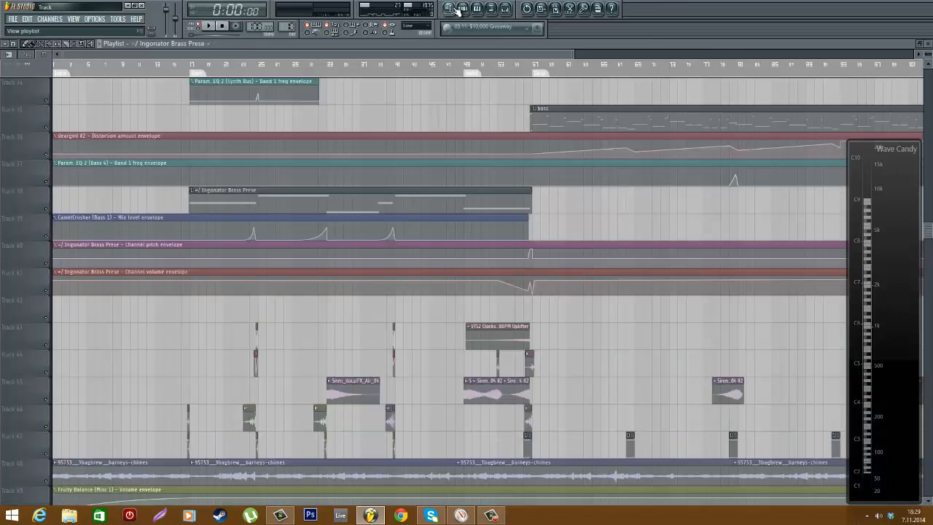
drag(573, 54, 307, 56)
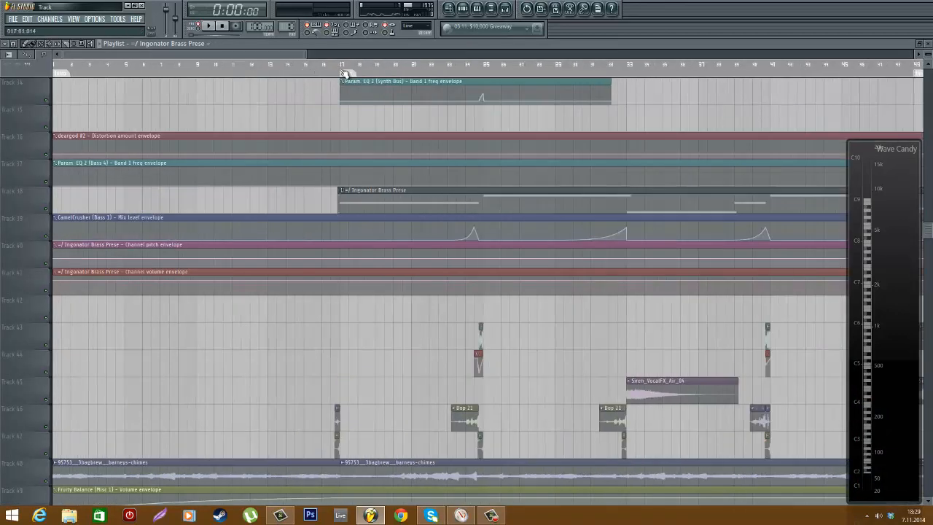
click(343, 73)
key(space)
- Examine the short effect clips and the Fruity Fast LP cutoff envelope just before bar 25 on Tracks 43 to 47
scroll(348, 148, down, 3)
scroll(244, 163, up, 4)
scroll(467, 277, down, 1)
scroll(470, 308, up, 5)
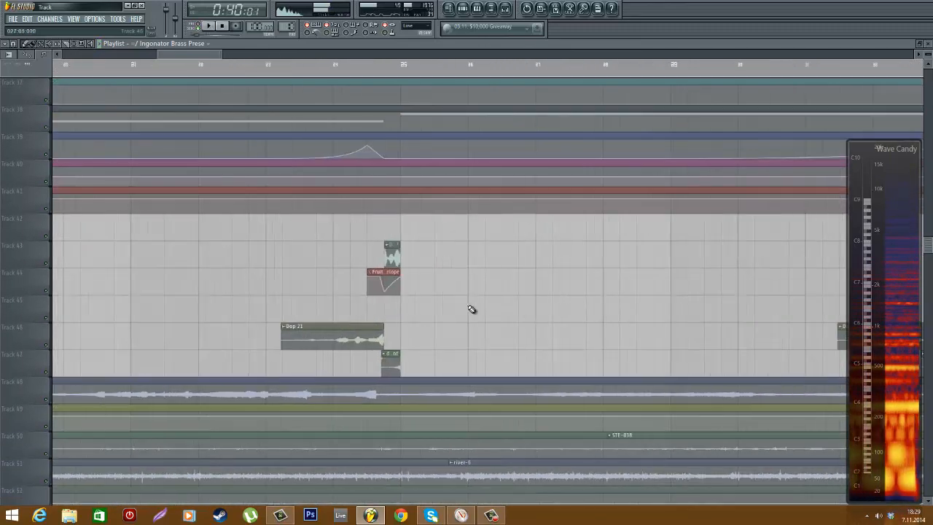
scroll(401, 244, up, 2)
scroll(392, 298, up, 3)
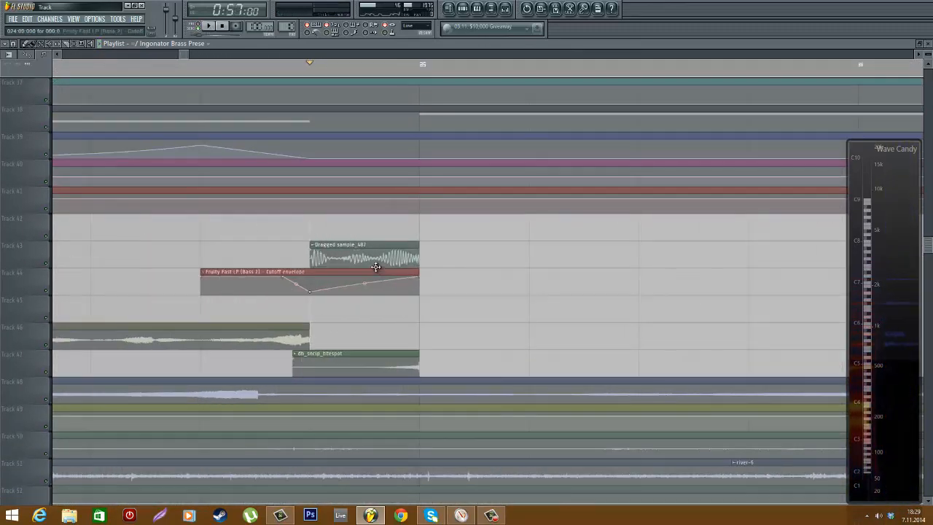
- View the channel settings of the Dragged sample_487 clip on Track 43 and cue playback at the clip's start
double_click(384, 267)
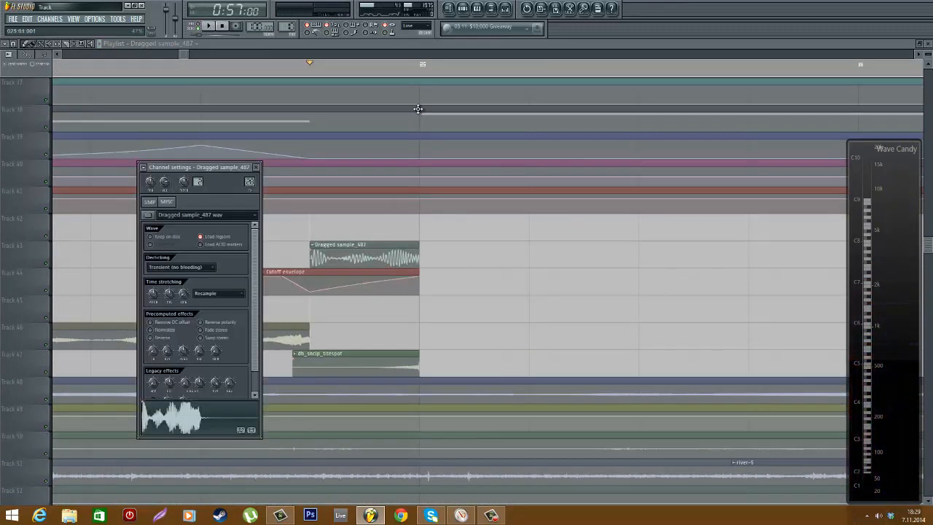
click(384, 66)
double_click(375, 254)
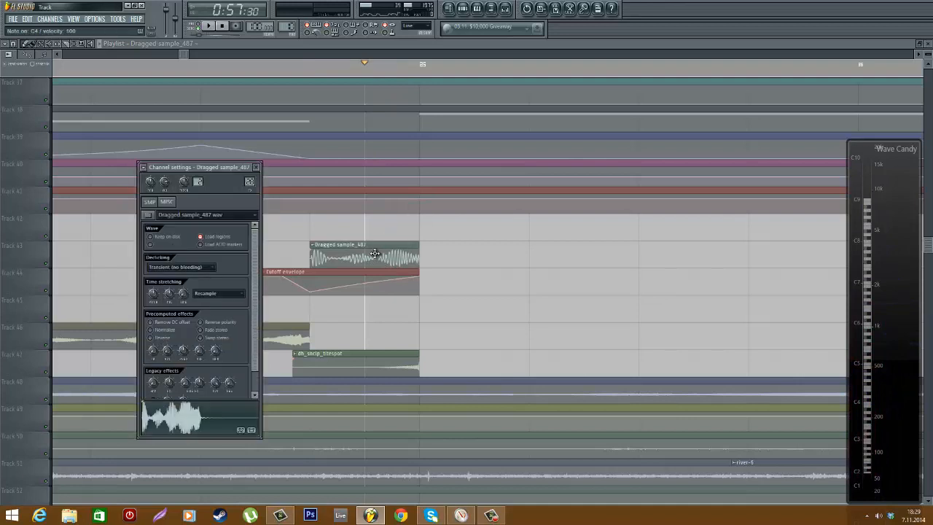
click(335, 64)
- Play the transition before bar 25 with the mixer open, watching the Bass 2 track and its Fruity Fast LP
click(506, 10)
key(space)
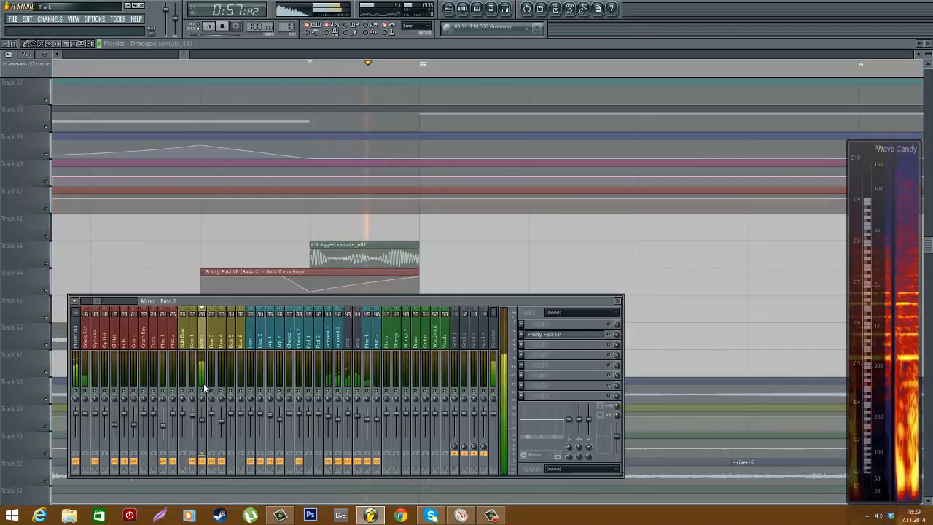
key(space)
key(space)
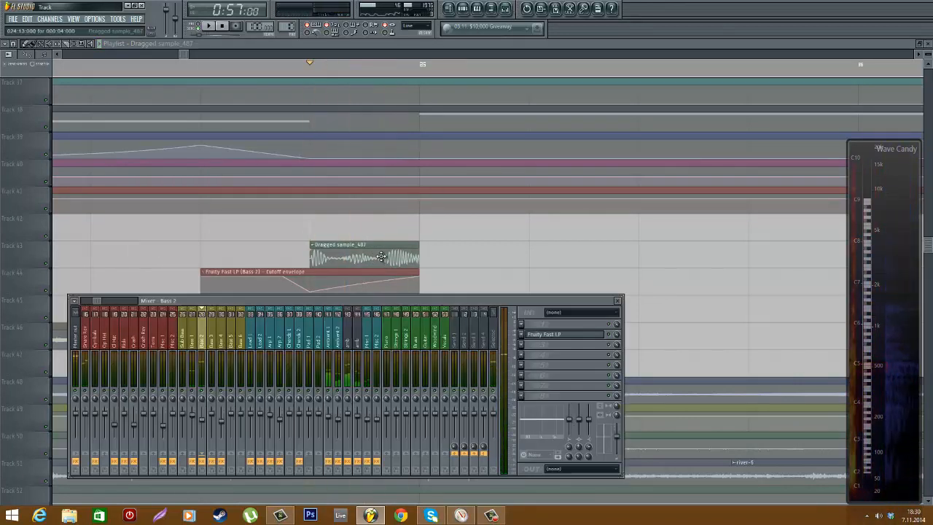
key(space)
- Audition Dragged sample_487 from its channel settings, and cue playback back at the start of its clip before bar 25
double_click(381, 245)
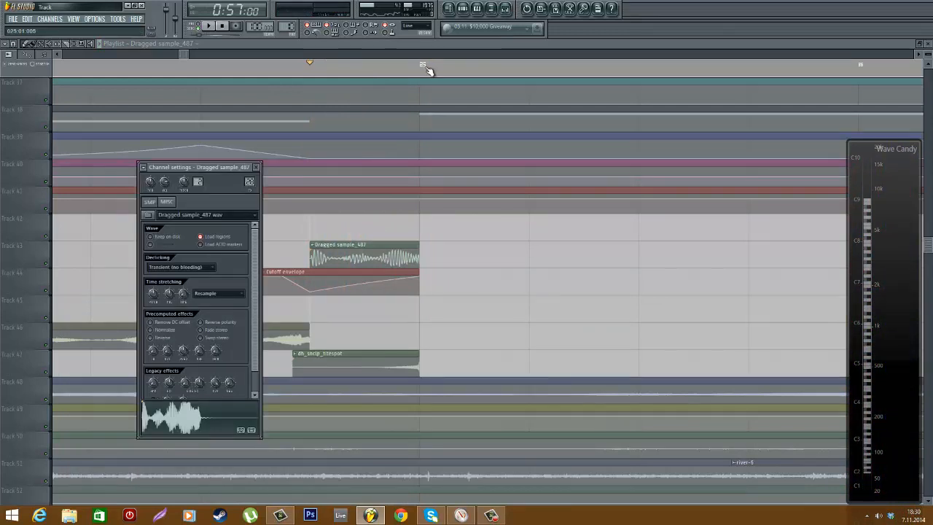
click(426, 65)
double_click(362, 255)
key(space)
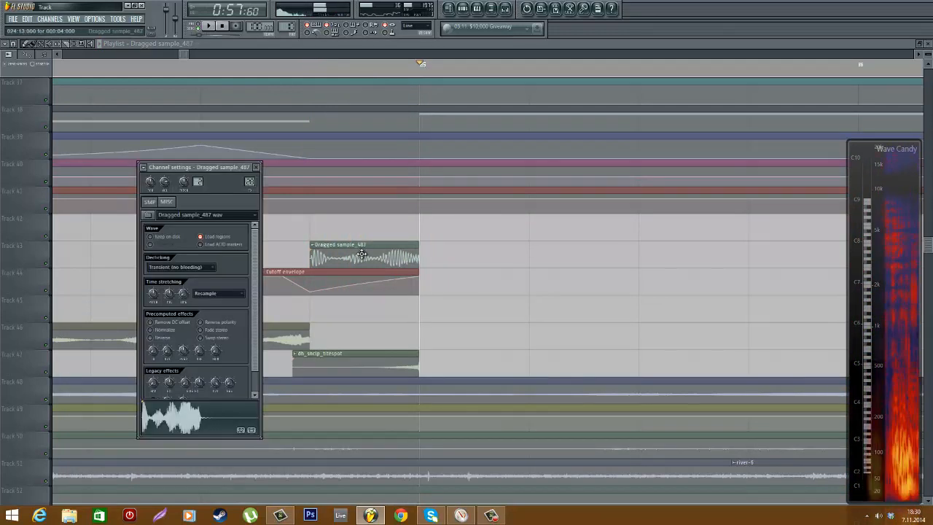
right_click(314, 24)
click(327, 51)
key(z)
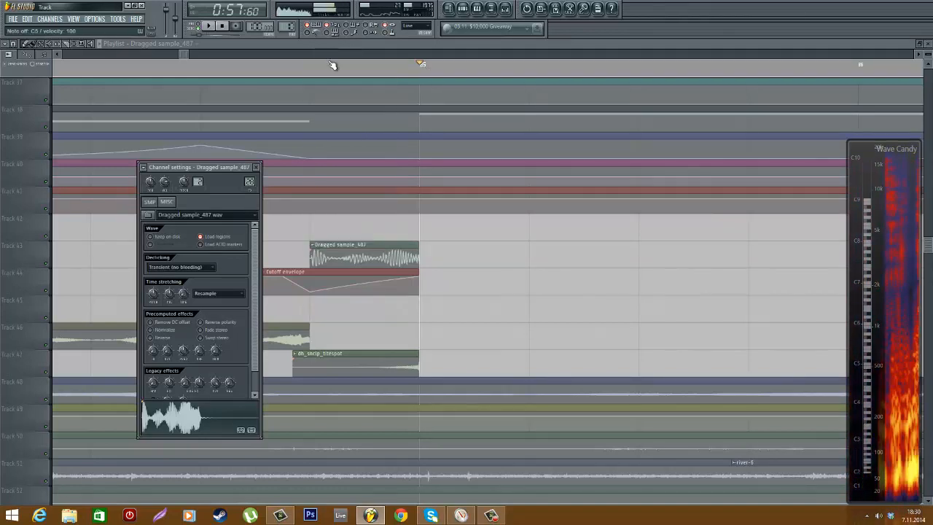
click(326, 67)
- Survey the surrounding arrangement from the padchords tracks down to the effect clips between bars 17 and 57
scroll(357, 286, down, 4)
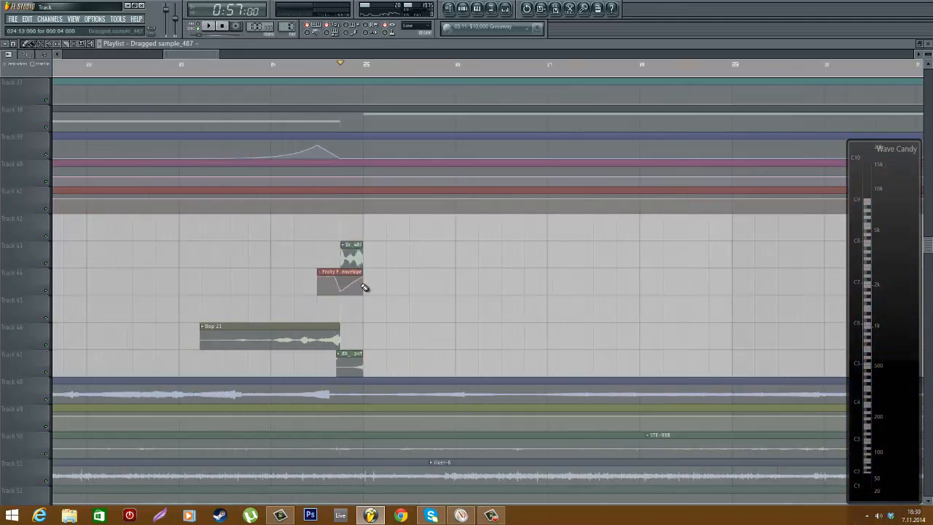
scroll(362, 284, down, 4)
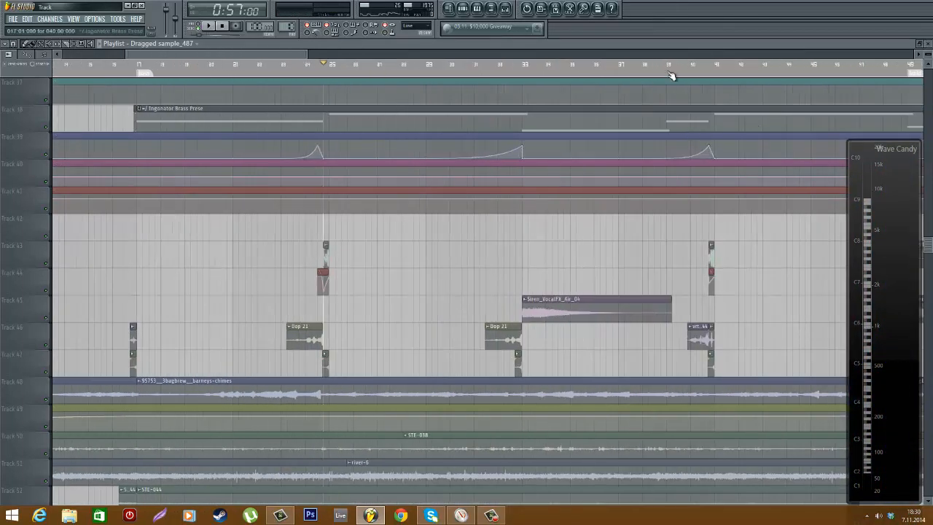
click(332, 73)
scroll(333, 74, down, 4)
scroll(218, 183, up, 6)
scroll(272, 267, up, 6)
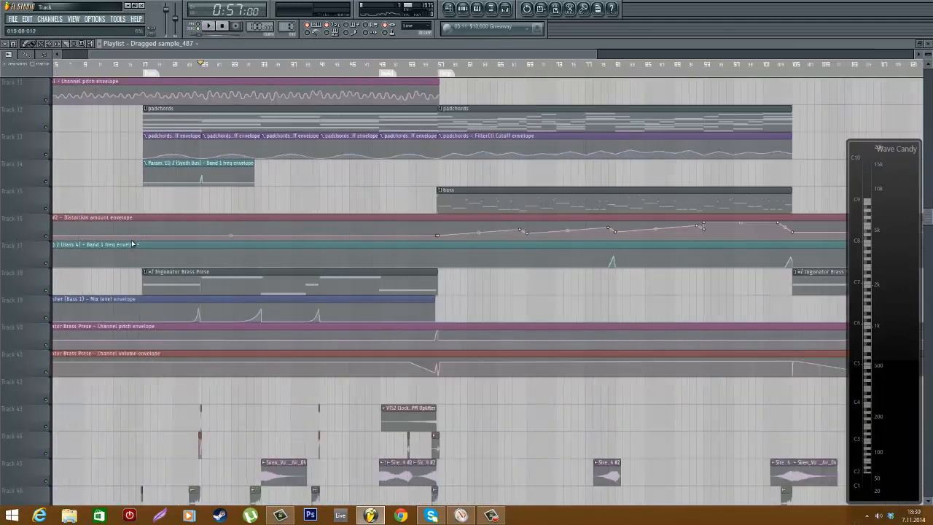
scroll(299, 354, down, 8)
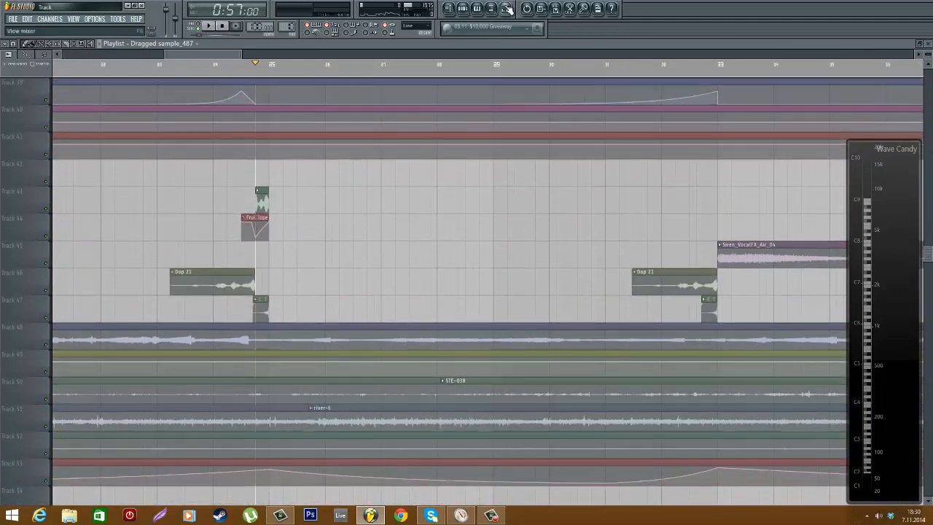
- Play the drop-out before bar 25 with the mixer's Bass 2 track in view, and hide the mixer
click(504, 8)
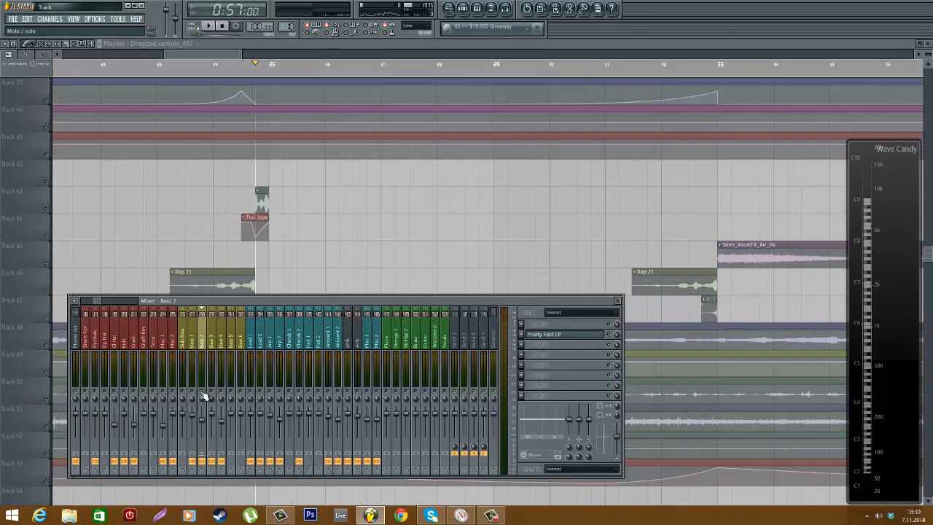
key(space)
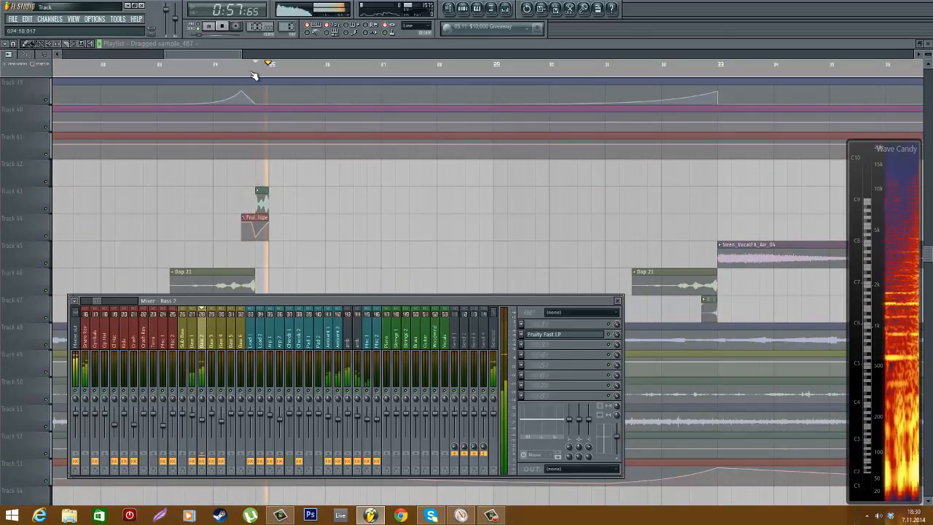
key(F9)
- Look over the ambience and STE-044 clips, return to the guitar samples on Track 17, and stop playback
scroll(400, 333, down, 4)
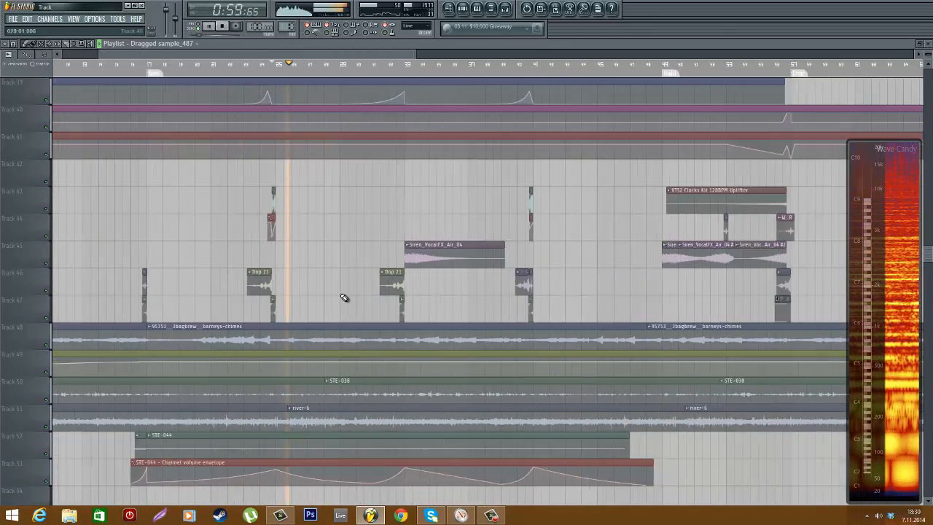
scroll(343, 291, down, 8)
scroll(354, 267, up, 10)
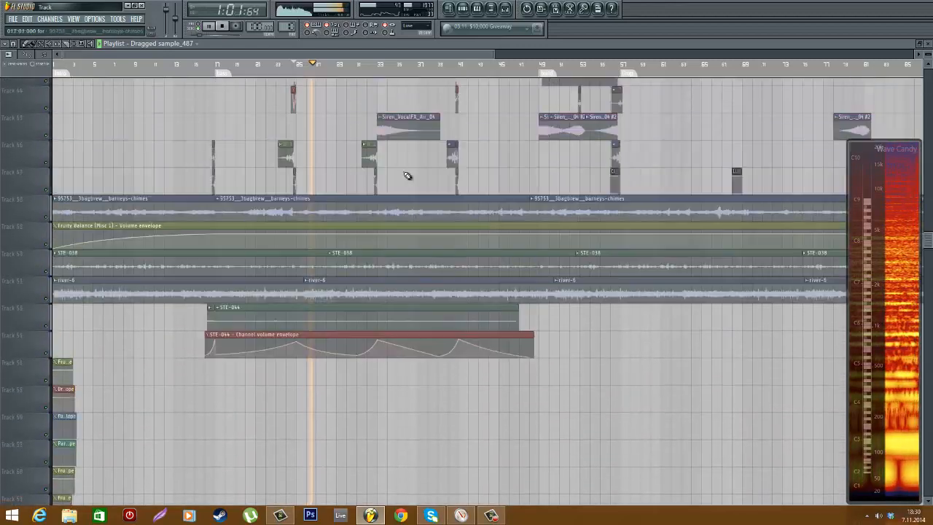
key(space)
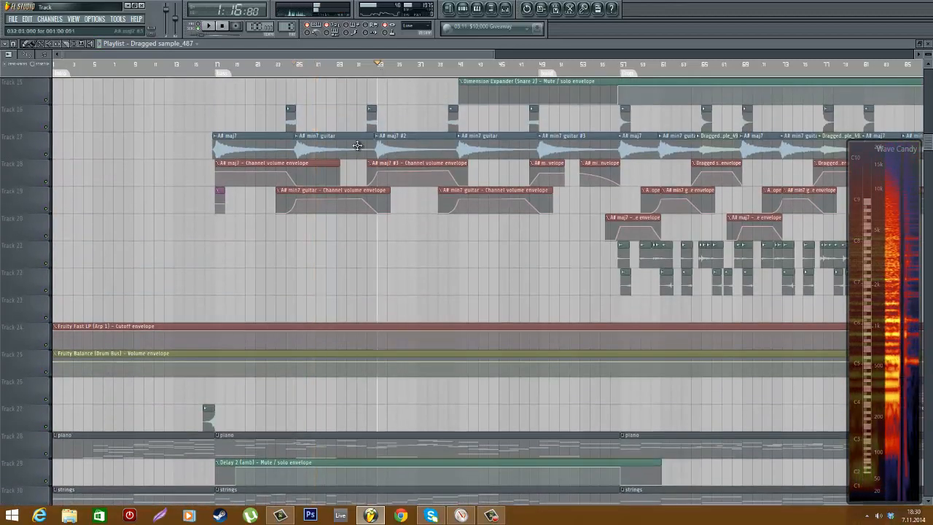
- Cue playback shortly before bar 25 and look over the piano, strings and padchords clips and their envelopes
scroll(309, 73, up, 4)
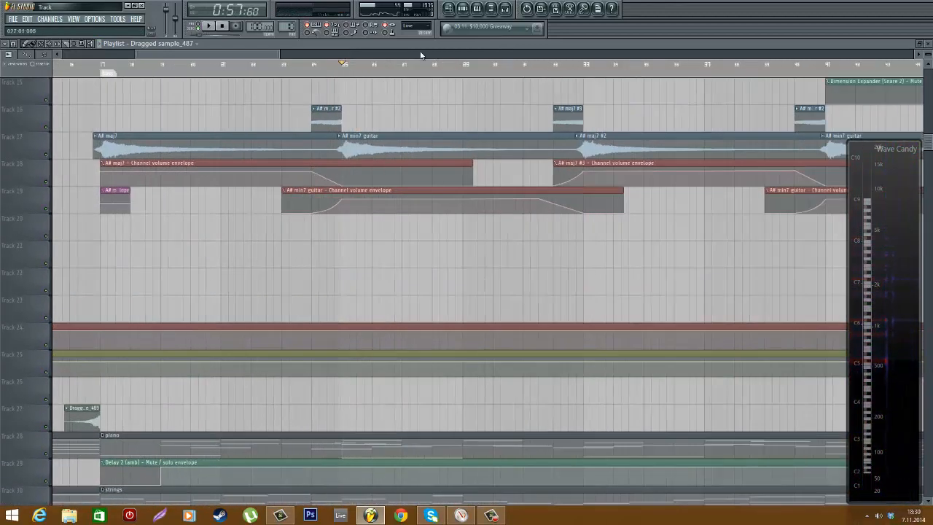
click(321, 68)
scroll(352, 160, down, 7)
scroll(376, 296, down, 4)
scroll(302, 371, up, 3)
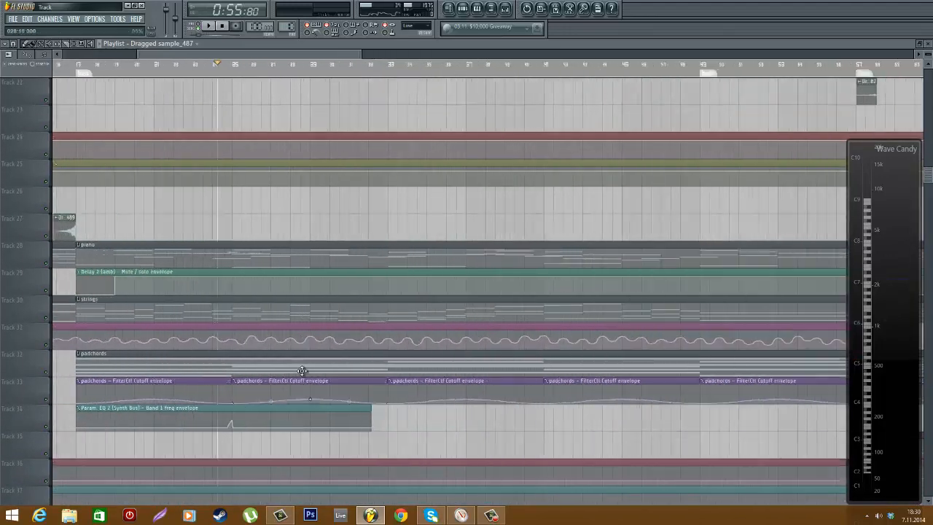
scroll(302, 393, up, 5)
scroll(291, 328, down, 6)
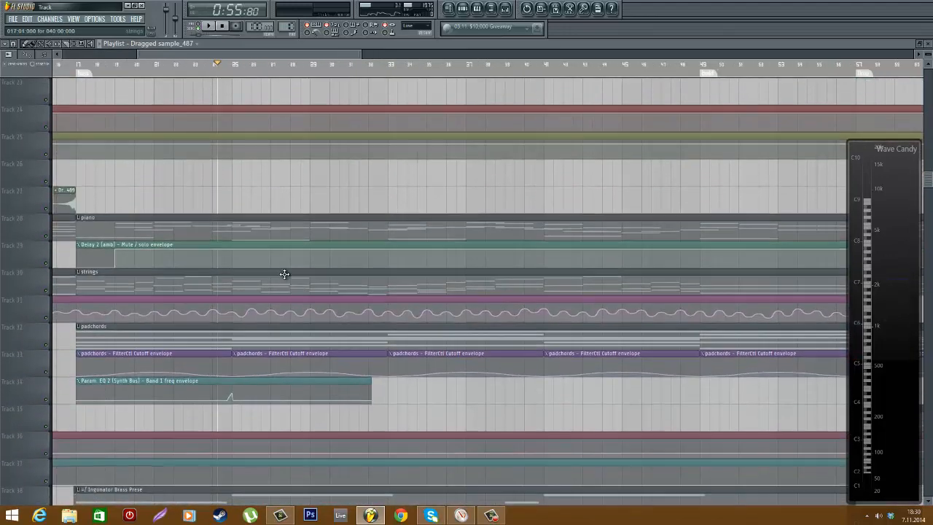
scroll(278, 292, down, 1)
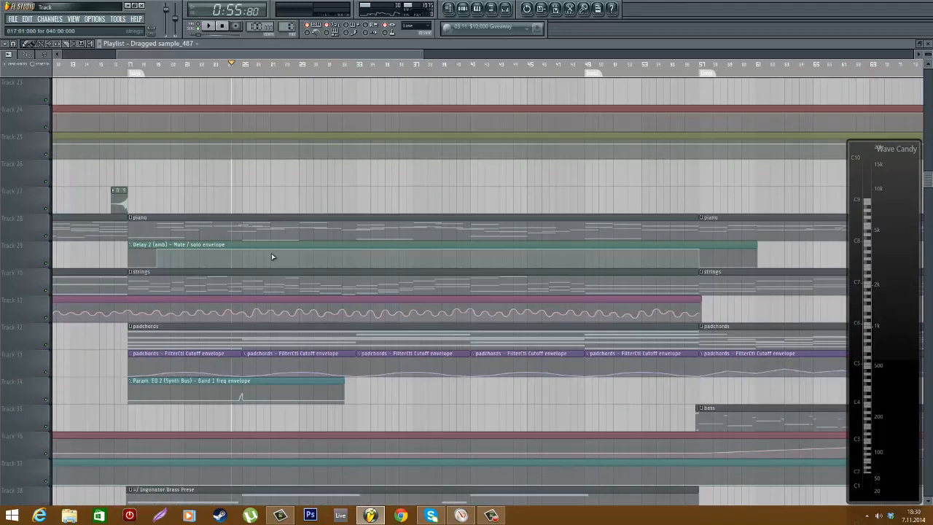
- Examine the notes of the piano pattern in the Kontakt 5 piano roll, and close it
double_click(240, 222)
scroll(233, 277, down, 2)
scroll(208, 323, up, 3)
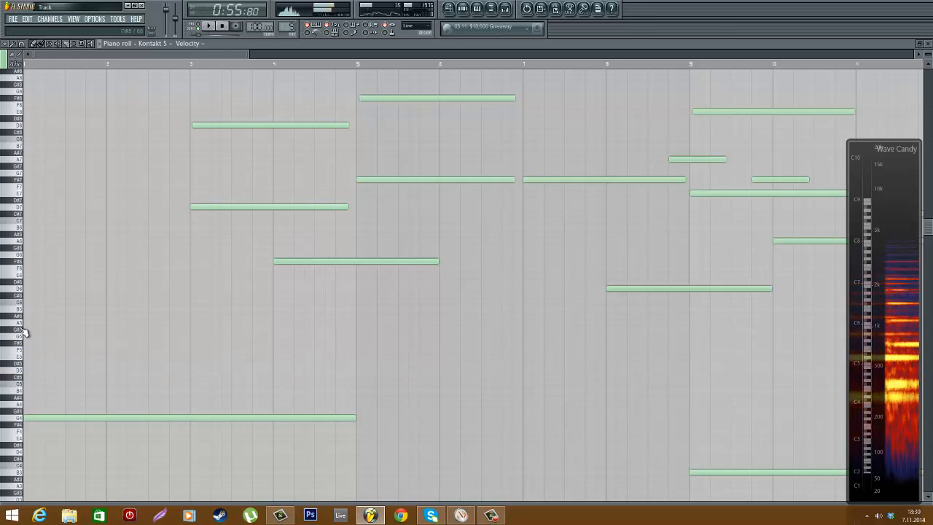
scroll(24, 328, up, 4)
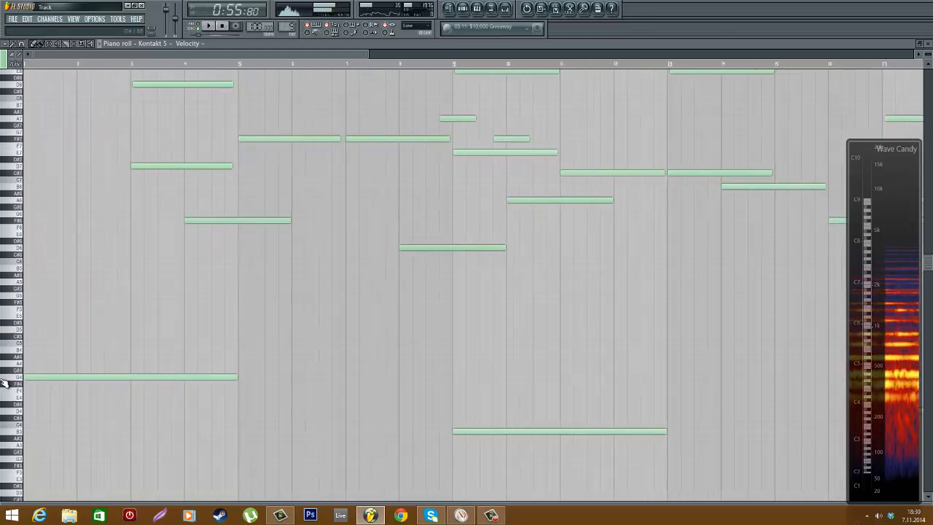
scroll(24, 333, down, 2)
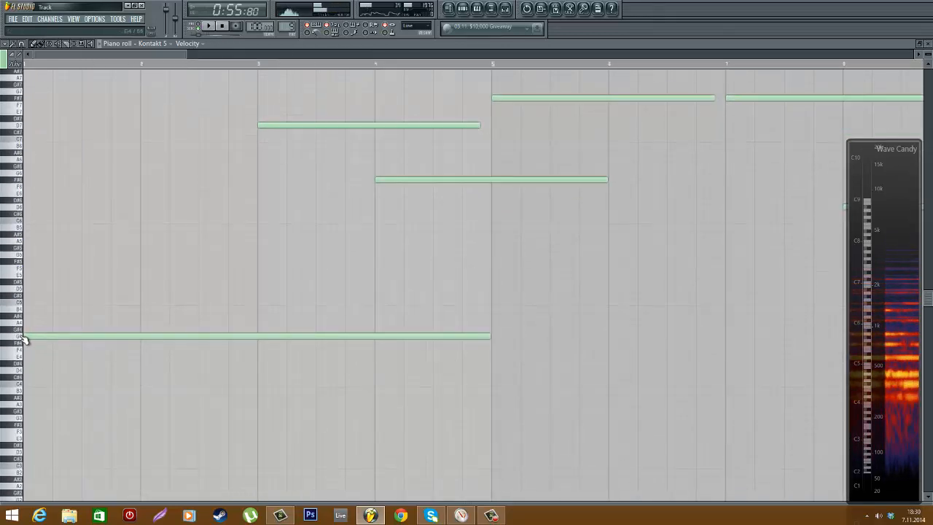
scroll(190, 347, down, 6)
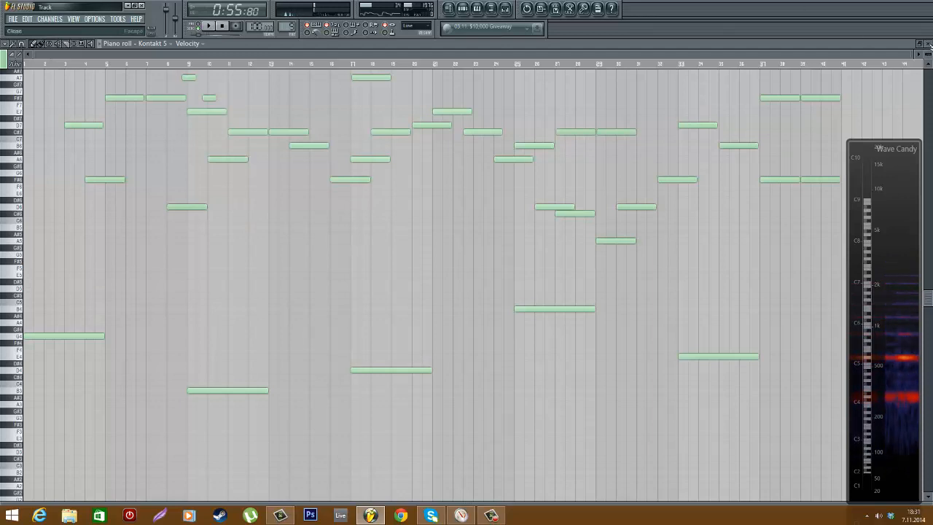
click(928, 45)
- Look at the piano pattern's opening notes in bars 1 to 4 of the piano roll, and return to the playlist
click(112, 150)
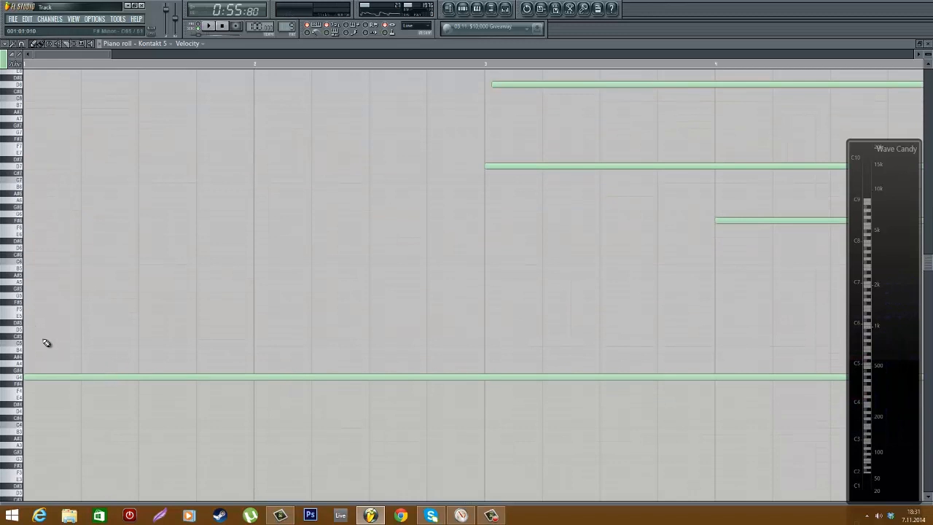
scroll(898, 109, up, 5)
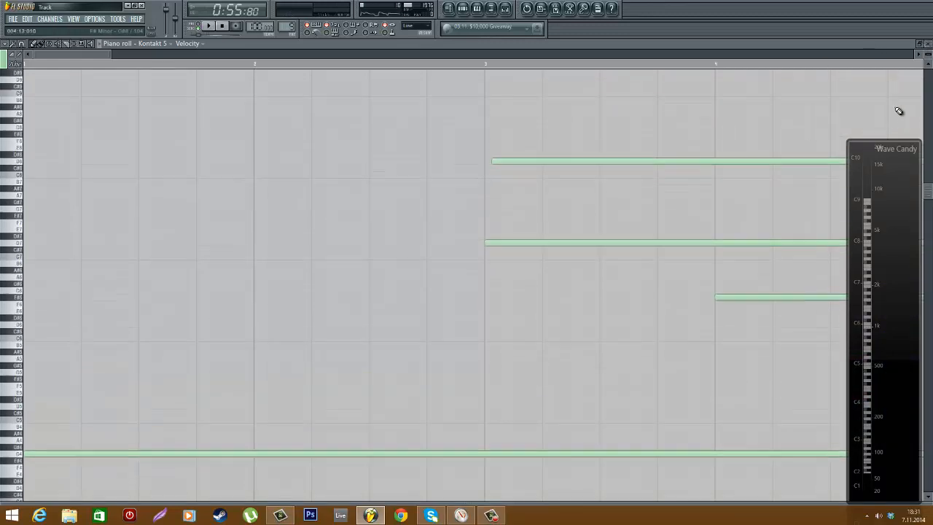
scroll(824, 109, down, 6)
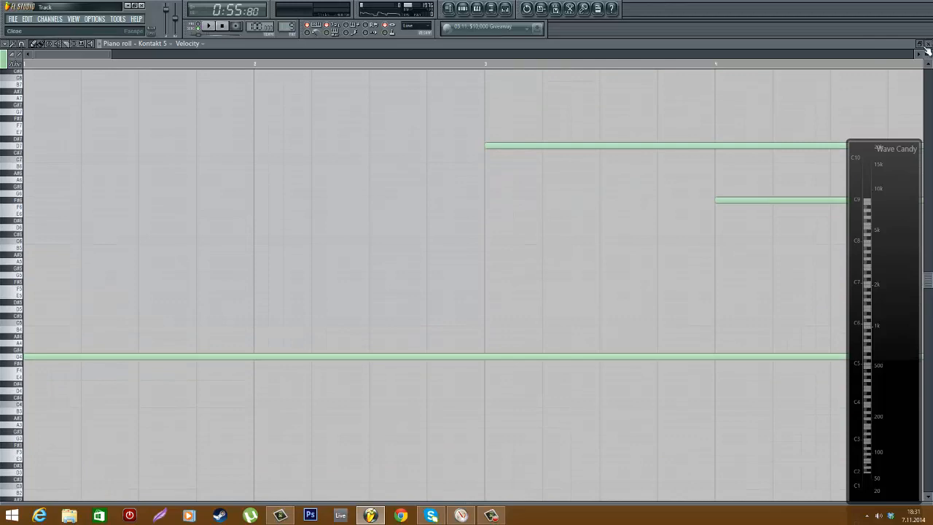
click(926, 48)
click(399, 46)
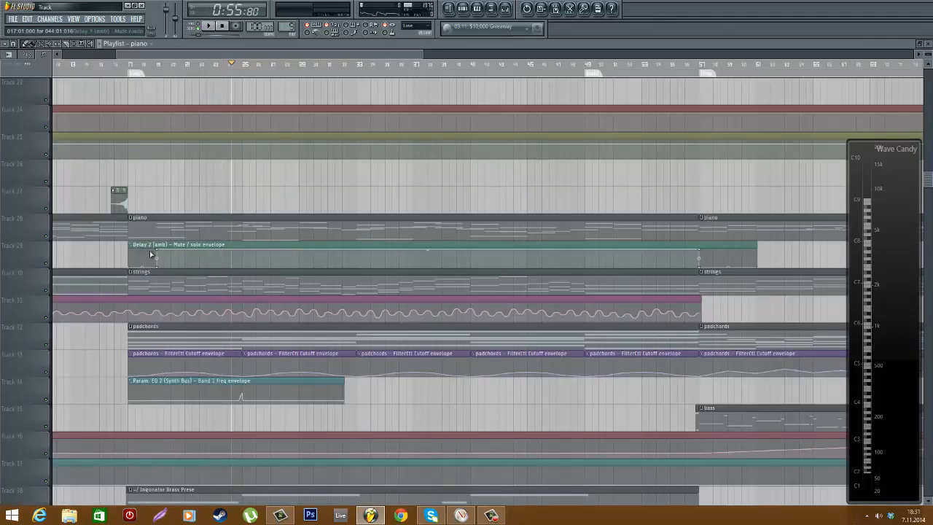
- Survey the piano, pad, brass and effect tracks down to Track 53, and cue playback shortly before bar 25
scroll(150, 254, up, 3)
scroll(249, 270, down, 3)
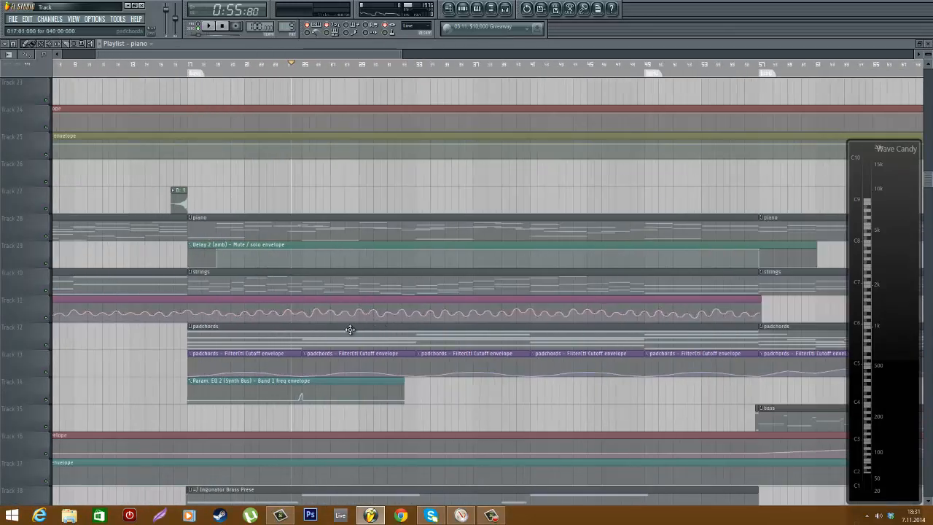
scroll(349, 329, up, 2)
scroll(343, 310, down, 4)
scroll(295, 321, down, 5)
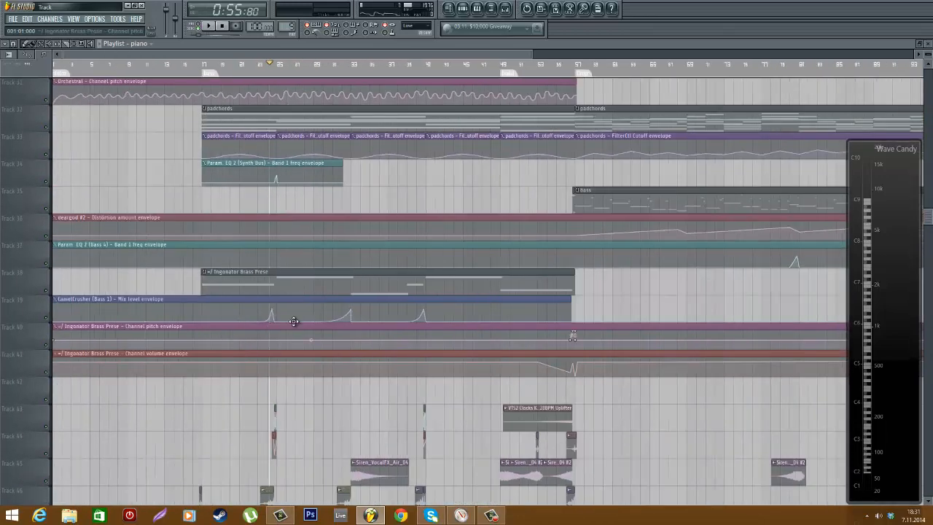
scroll(292, 323, up, 4)
scroll(430, 280, down, 5)
scroll(543, 223, up, 2)
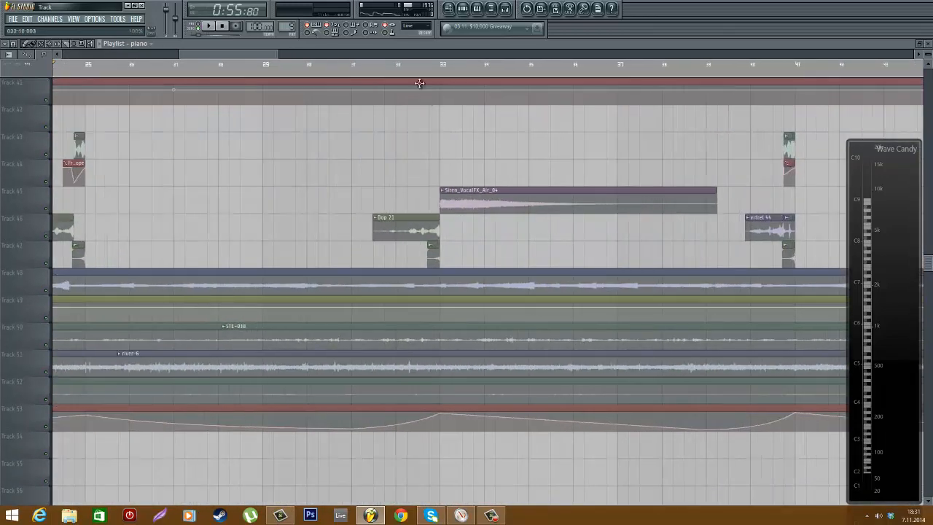
scroll(255, 155, down, 4)
scroll(212, 216, up, 4)
click(368, 67)
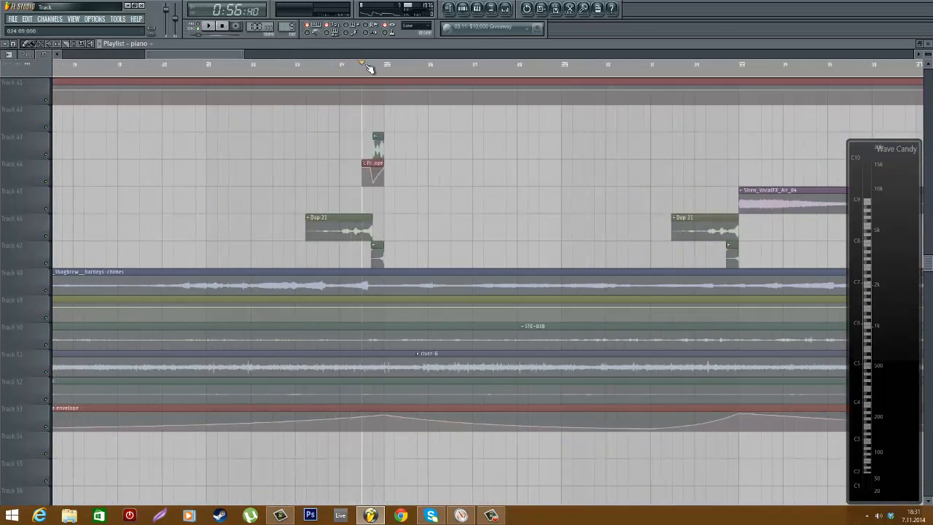
- Inspect the Dop 21 clip's channel settings, and show the mixer with its FX 8 effects
double_click(352, 240)
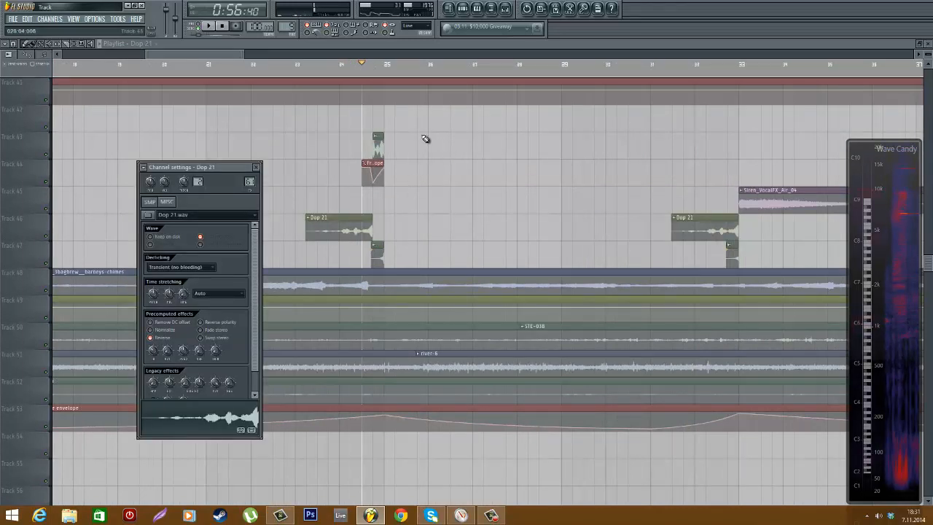
click(511, 10)
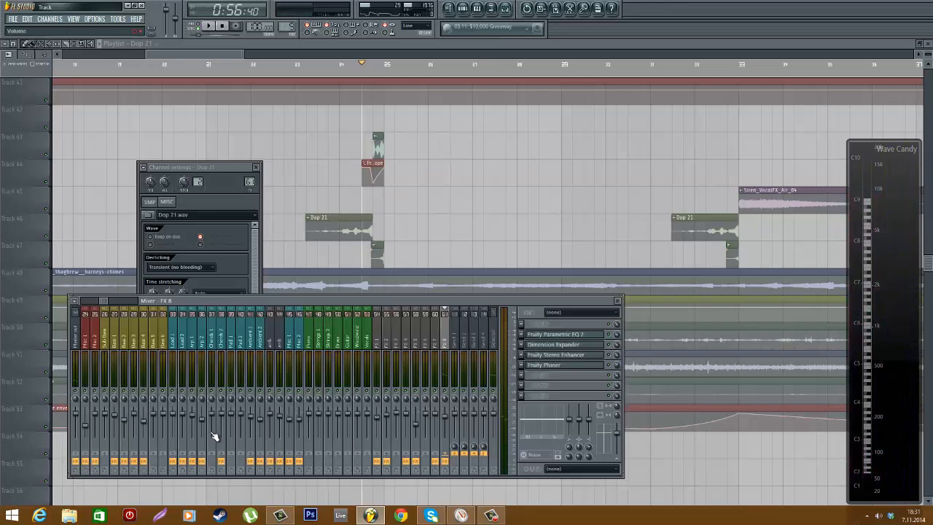
drag(104, 301, 102, 301)
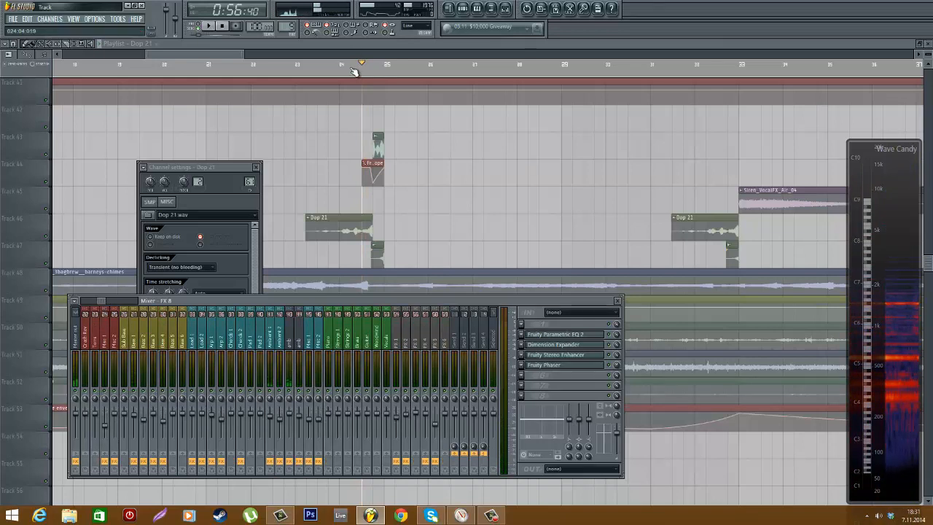
- Play the Dop 21 transition just before bar 33, hide the mixer, and stop playback
drag(353, 71, 381, 77)
scroll(402, 174, down, 4)
scroll(474, 188, up, 3)
click(552, 67)
key(space)
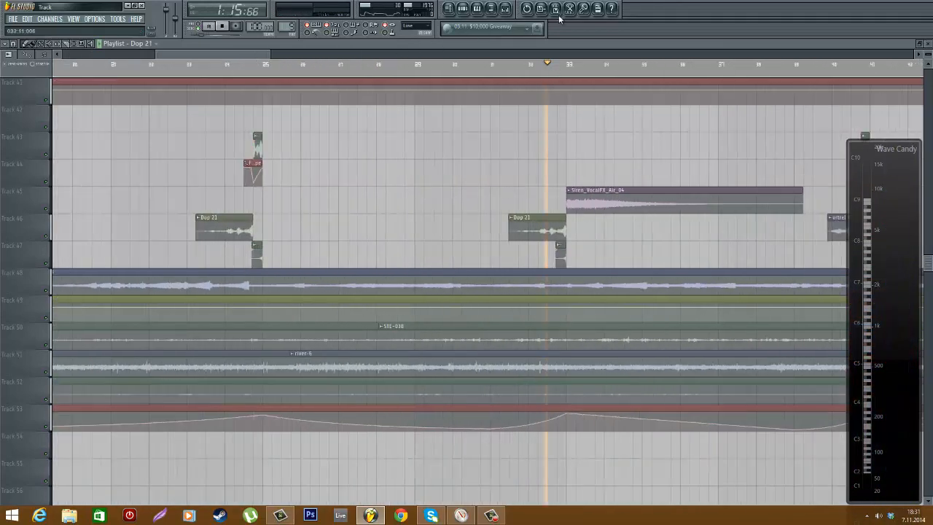
click(504, 8)
click(509, 44)
scroll(508, 93, down, 2)
key(space)
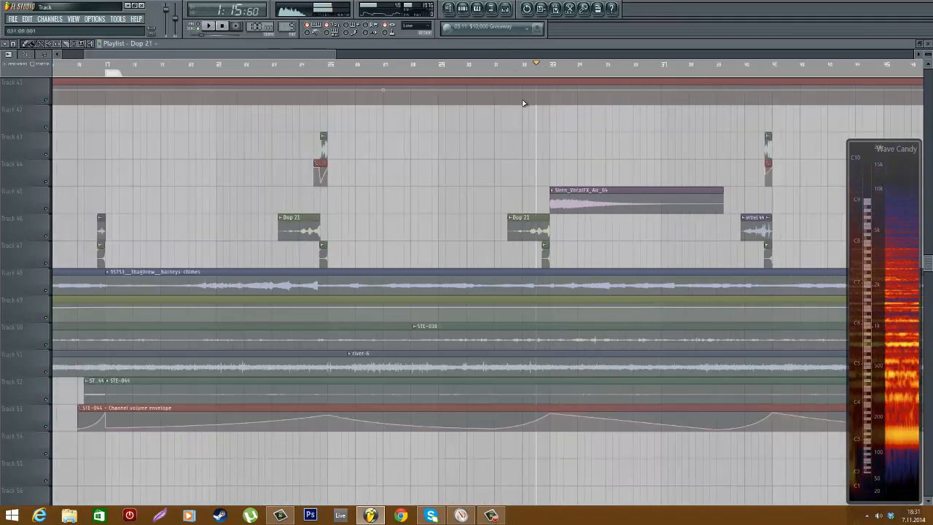
- Play the start of the Siren_VocalFX_Air_04 clip after bar 33, stop playback, and show the mixer
scroll(522, 103, down, 1)
scroll(431, 207, up, 3)
click(299, 72)
key(space)
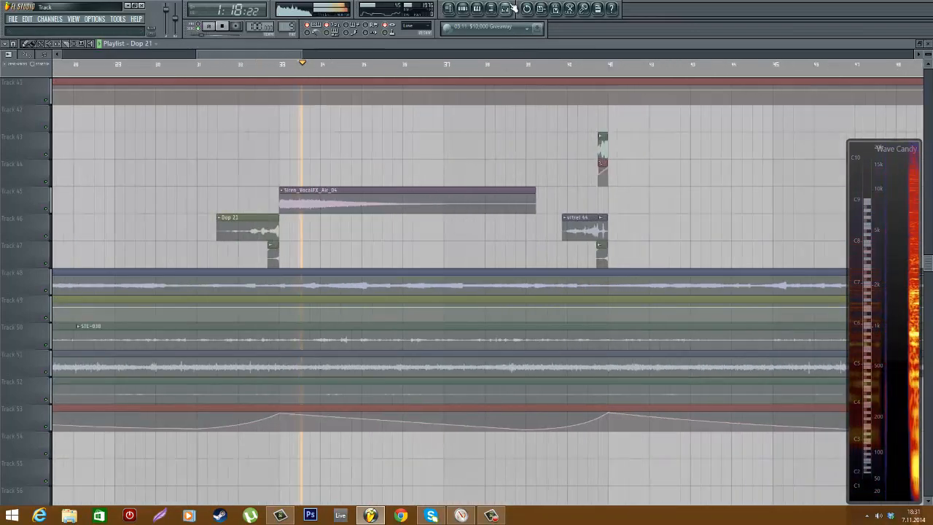
click(512, 9)
key(space)
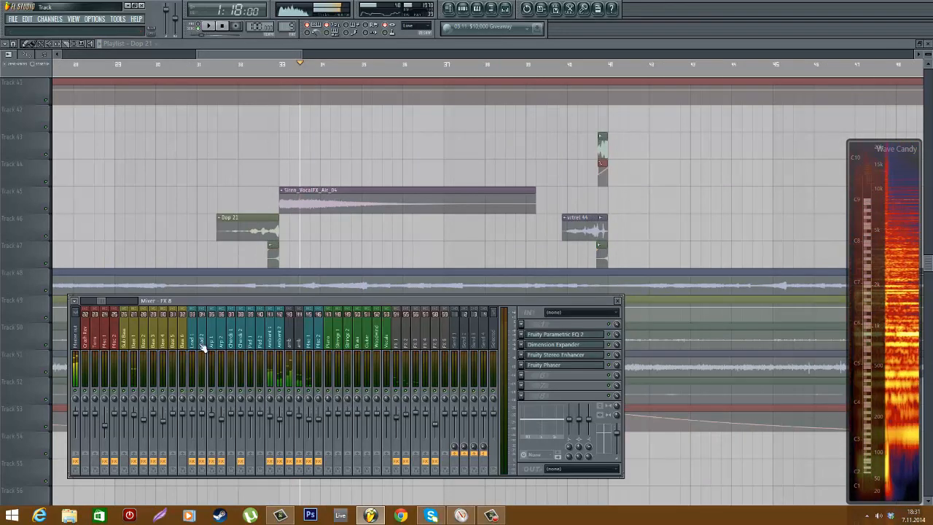
- Check the mixer's FX tracks, and cue playback back at bar 33
scroll(204, 348, right, 5)
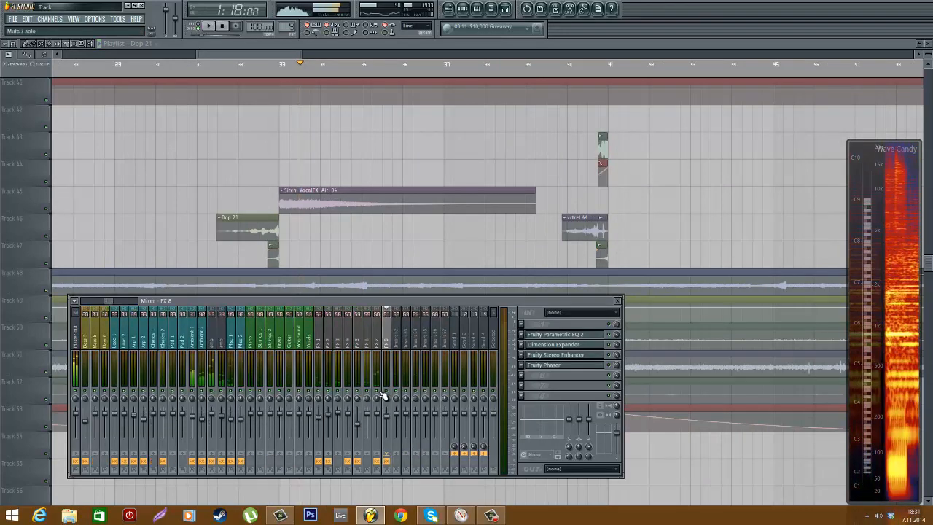
key(space)
click(281, 62)
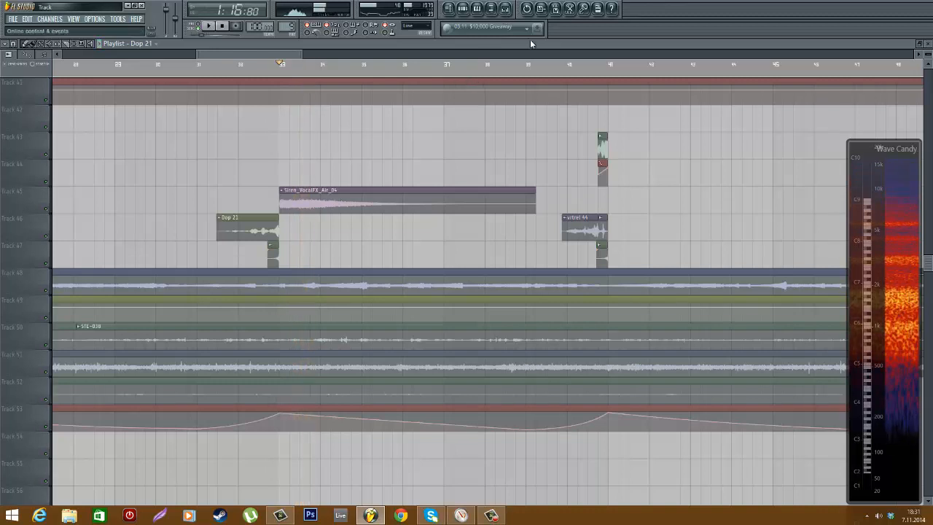
click(506, 8)
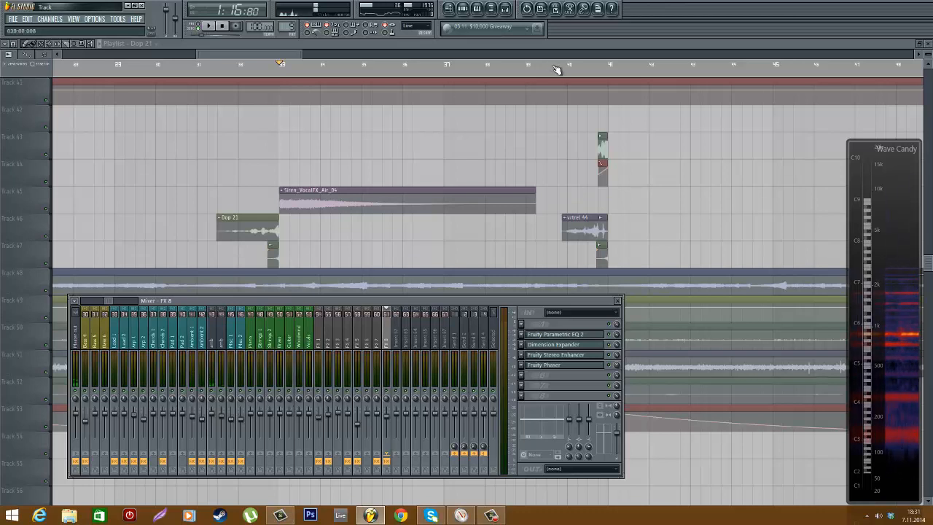
- Play the lead-in to bar 41 and select the vrtrel 44 clip on Track 46
click(580, 67)
scroll(663, 196, up, 3)
key(space)
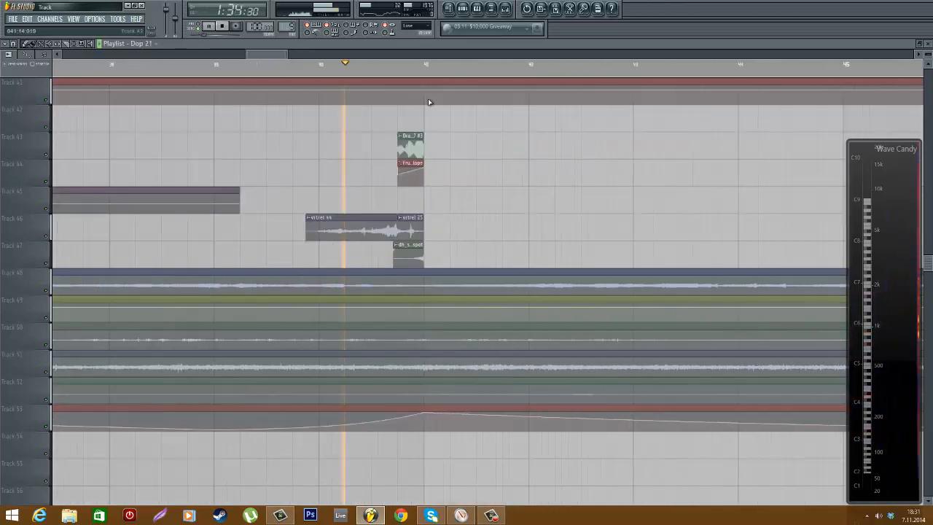
double_click(383, 218)
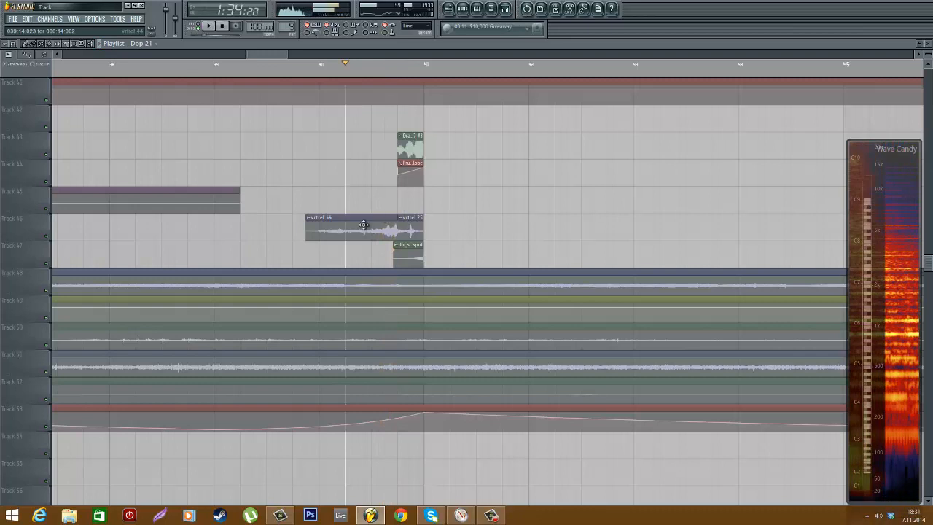
- Cue playback near the end of the vrtrel 44 clip with the mixer in view, and hide the mixer
click(385, 66)
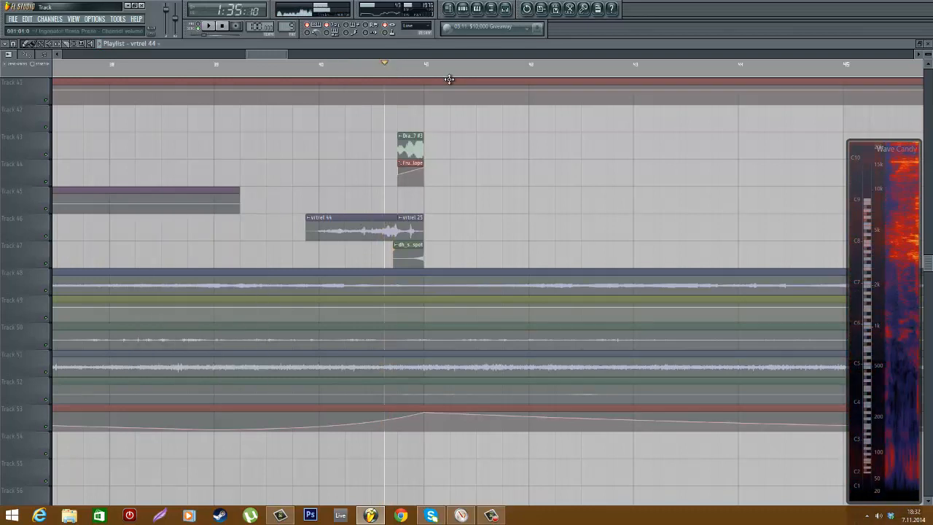
click(505, 8)
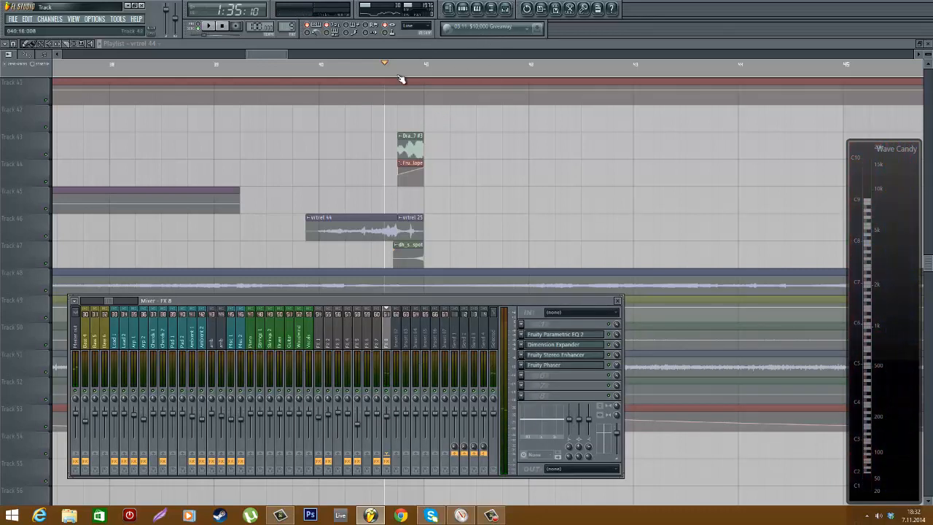
key(F9)
- Play the section from the bar 49 marker while looking over its effect, instrument and drum tracks, and stop playback
scroll(471, 177, down, 3)
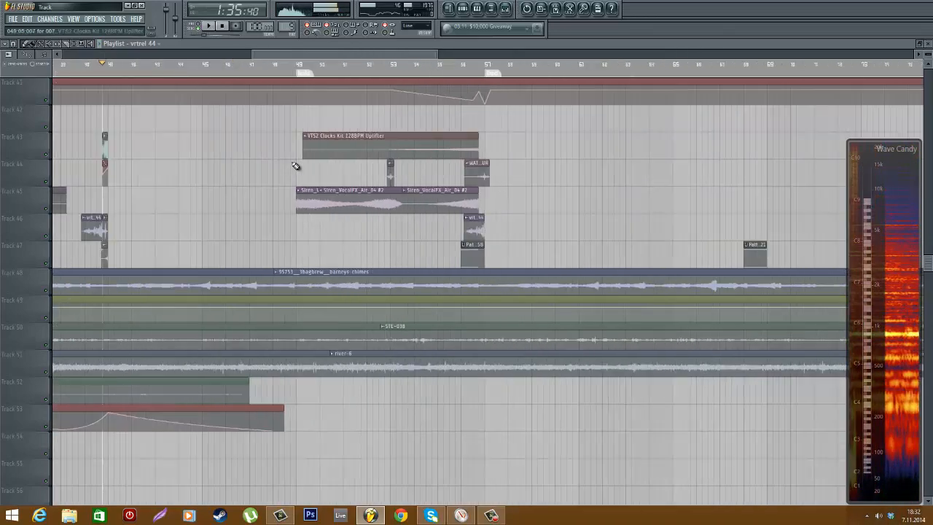
scroll(292, 178, up, 6)
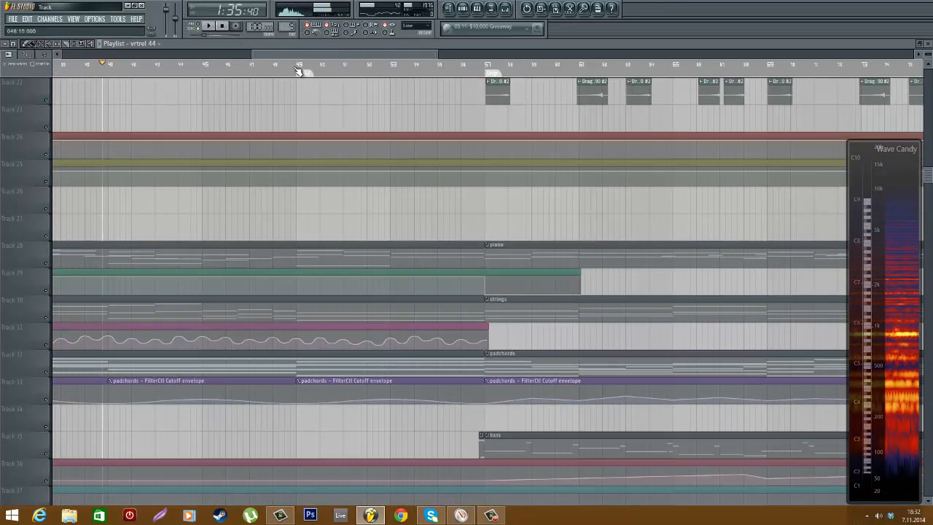
click(298, 72)
scroll(268, 150, up, 4)
scroll(359, 211, down, 5)
scroll(368, 293, up, 4)
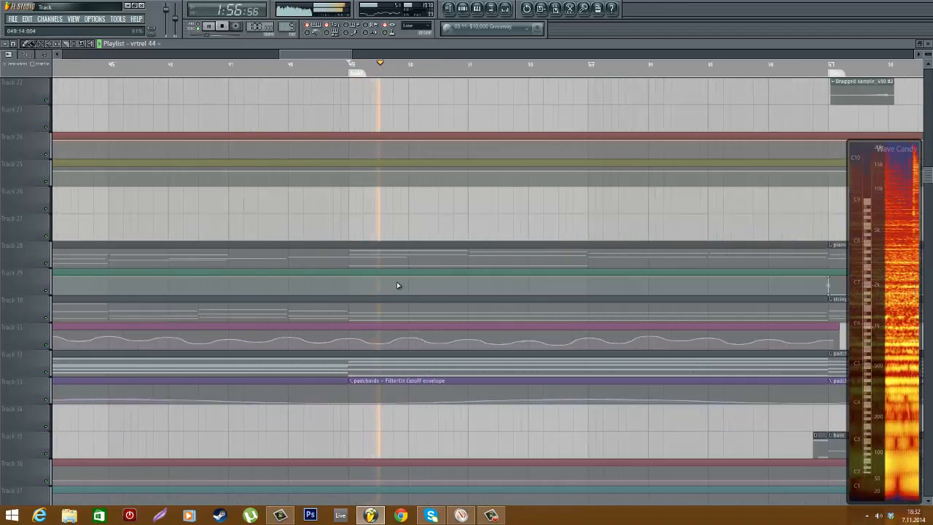
scroll(379, 282, down, 5)
scroll(342, 282, up, 2)
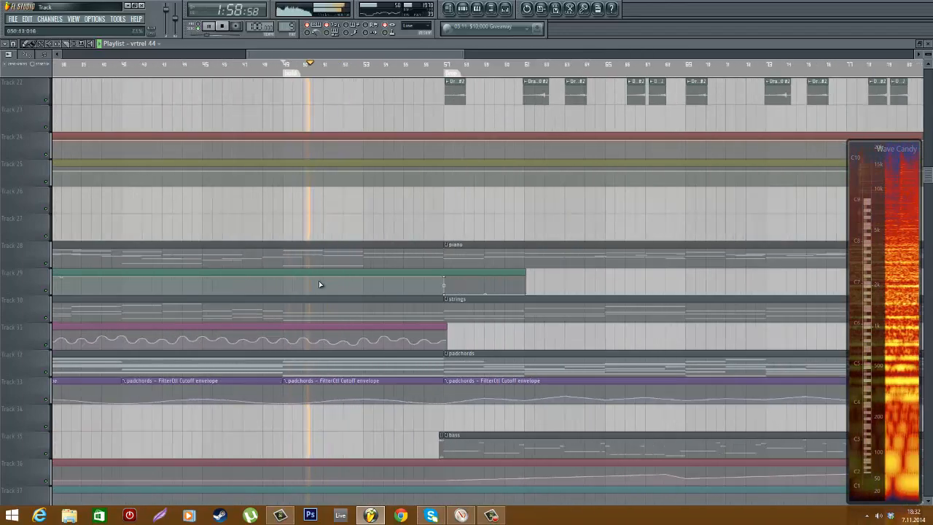
scroll(342, 284, up, 7)
scroll(150, 280, up, 4)
key(space)
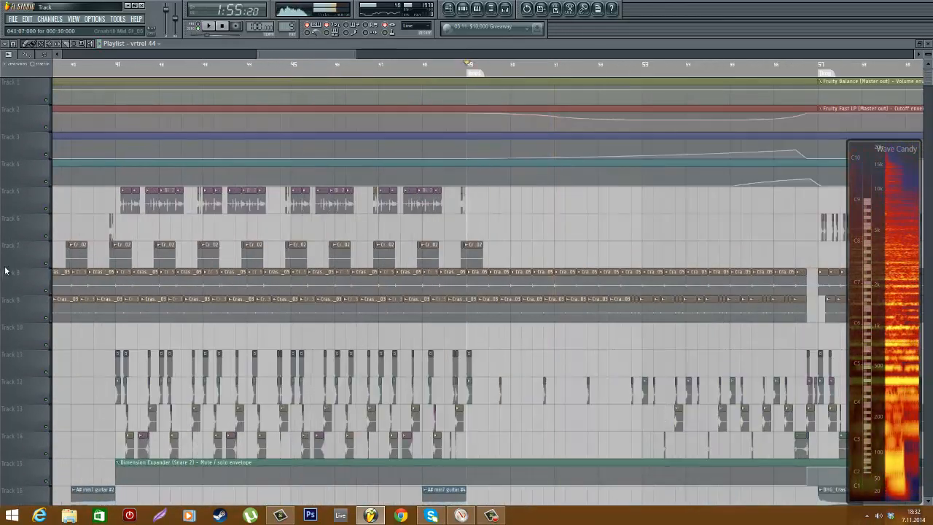
- Cue playback at bar 41 and examine the kick, clap and crash clips down to the guitar tracks
scroll(6, 271, up, 3)
click(194, 72)
scroll(235, 251, down, 7)
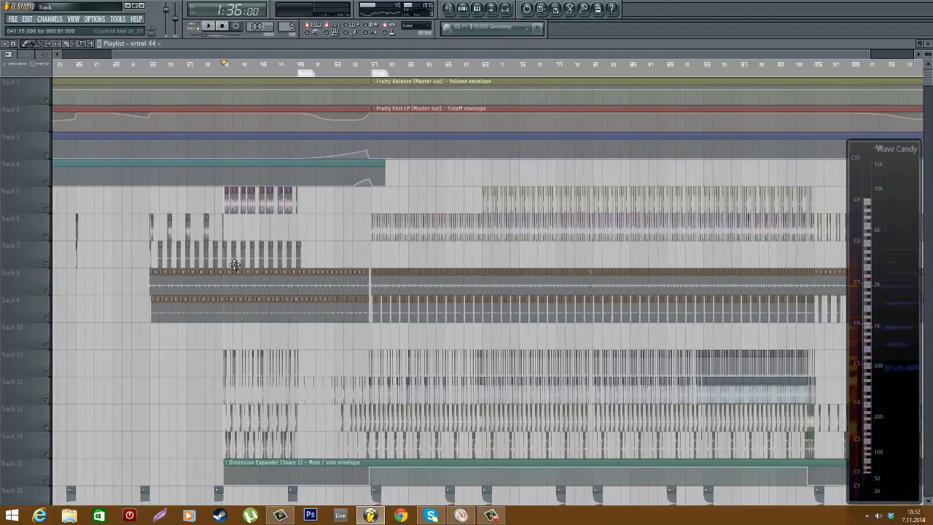
scroll(218, 333, up, 8)
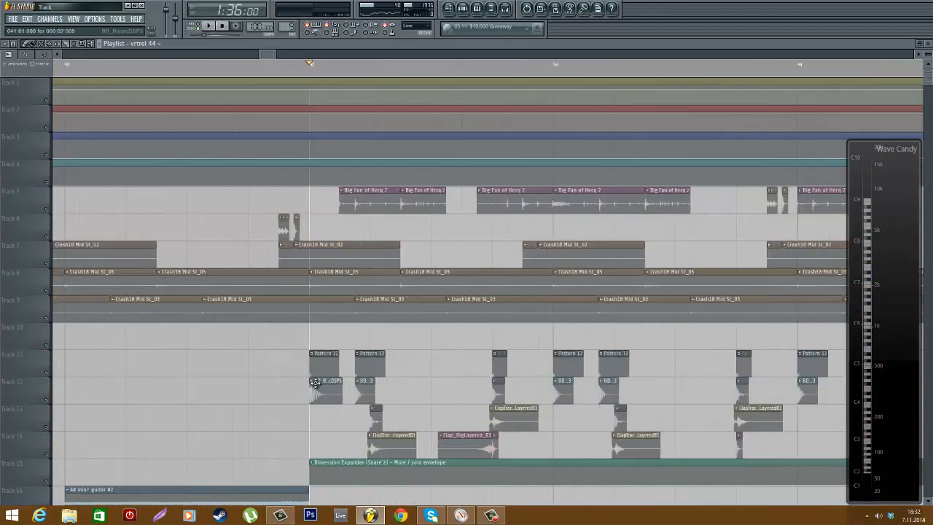
scroll(314, 382, up, 2)
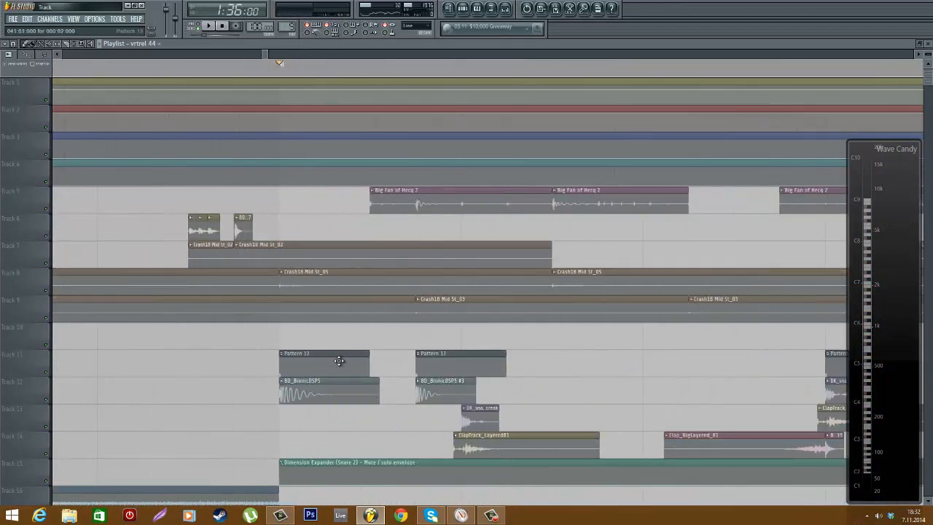
scroll(339, 360, down, 6)
scroll(346, 355, down, 3)
scroll(360, 340, down, 3)
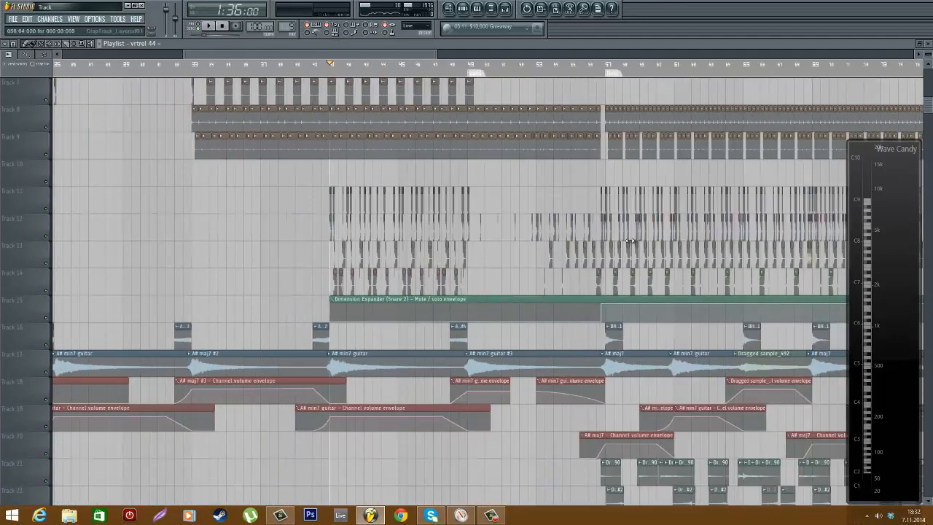
- Open the Crash18 Mid St_05 sample at bar 41 and inspect its Ride mixer track and effects
scroll(379, 141, up, 4)
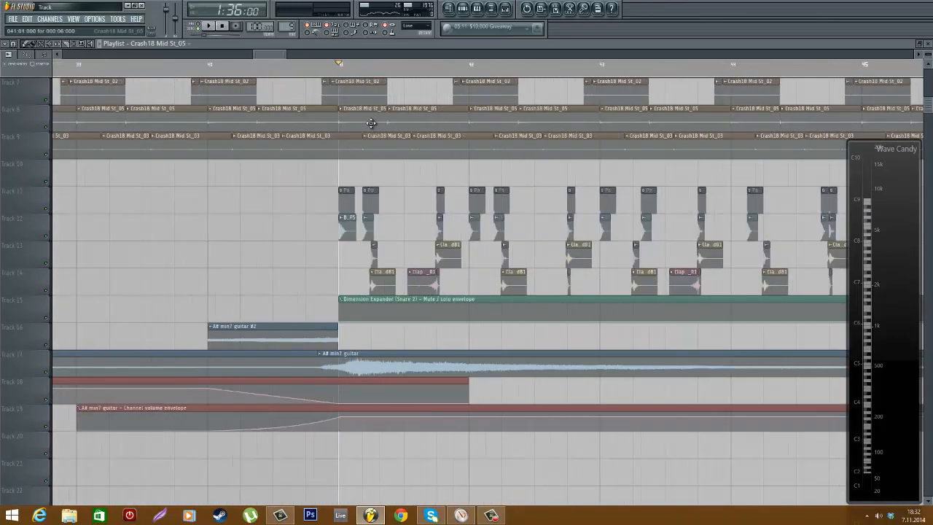
double_click(371, 123)
click(504, 9)
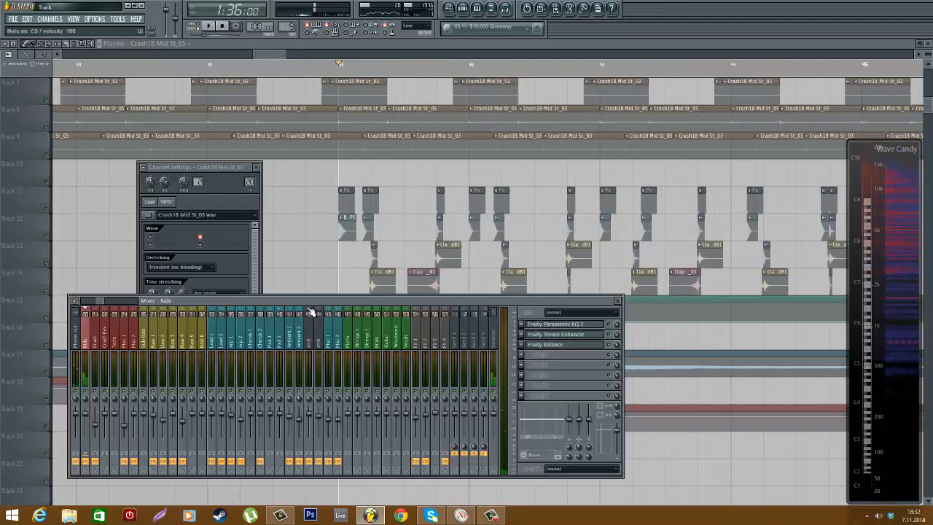
drag(100, 300, 88, 301)
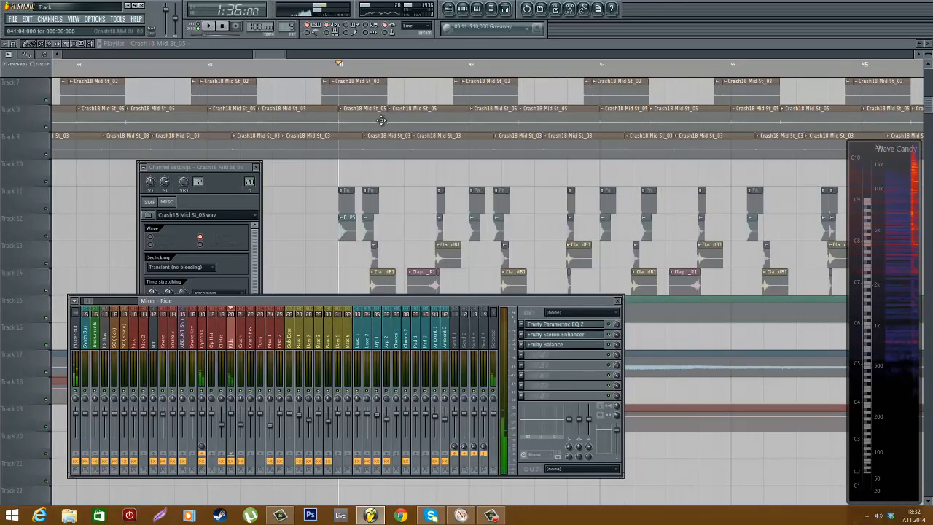
click(355, 48)
- Audition the ClapTrack_LayeredB1 and BD_BionicDSP5 #3 samples in the drum pattern after bar 41, and close their channel settings
scroll(356, 193, down, 5)
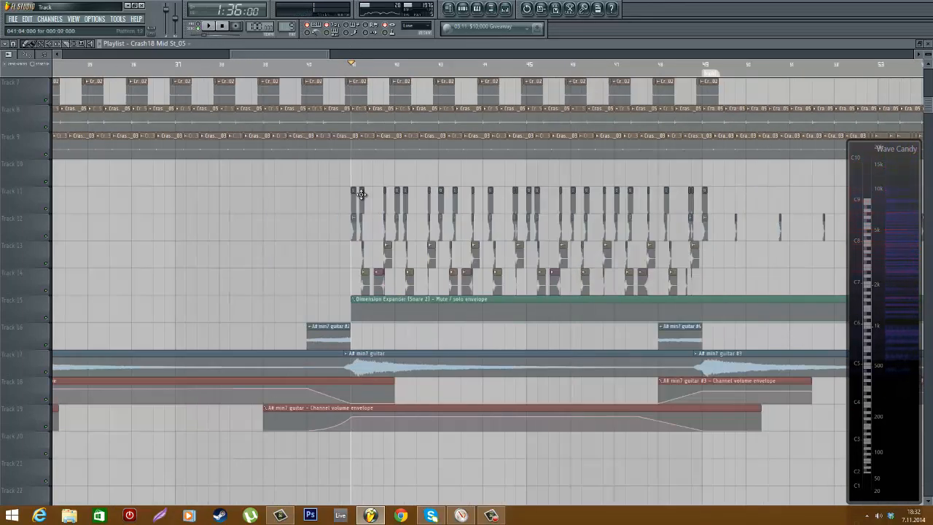
scroll(223, 159, up, 3)
scroll(353, 390, up, 2)
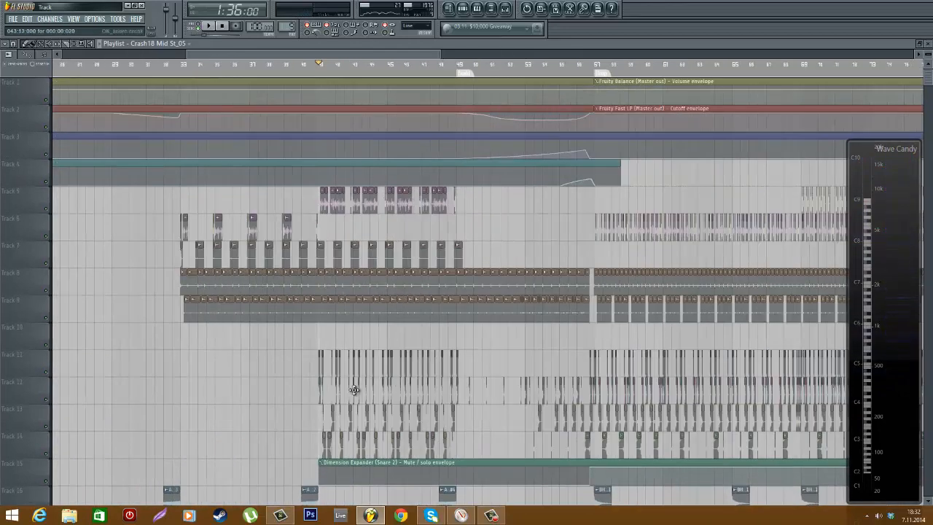
scroll(343, 437, up, 4)
scroll(306, 372, down, 2)
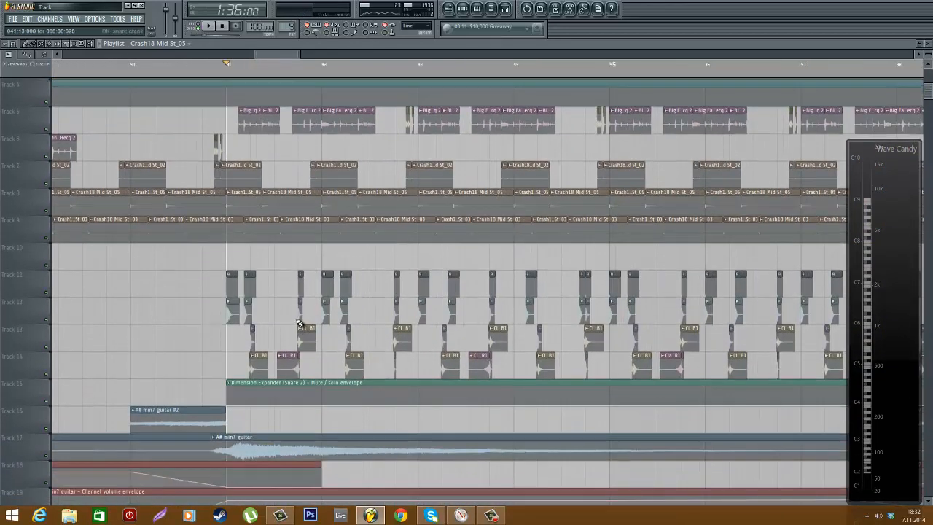
double_click(265, 368)
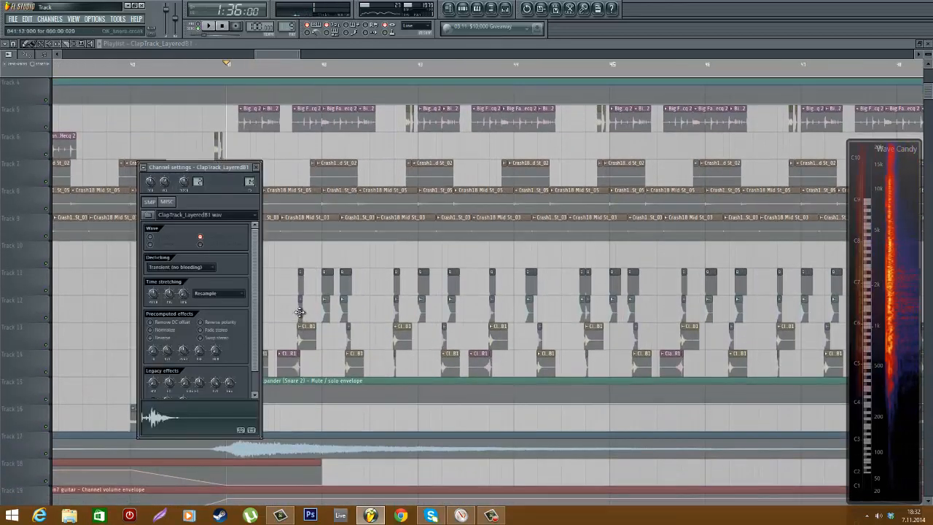
double_click(299, 362)
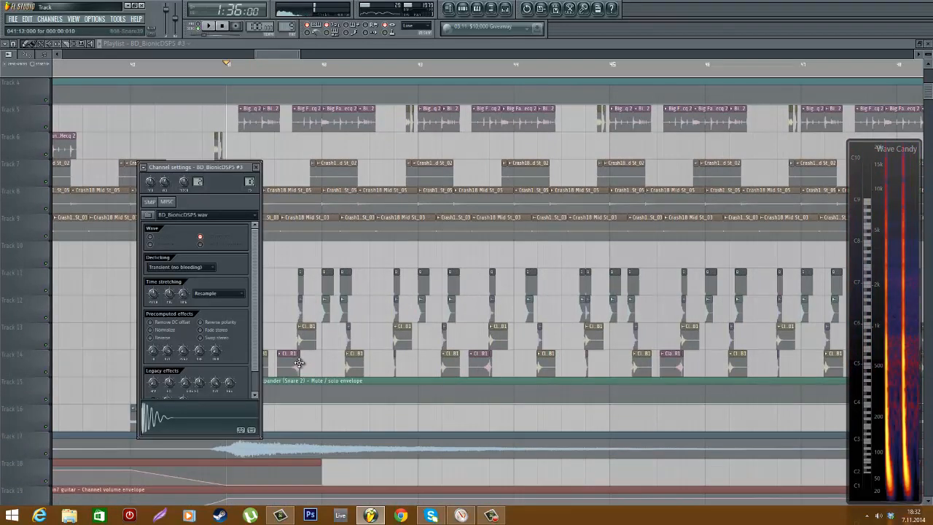
double_click(498, 320)
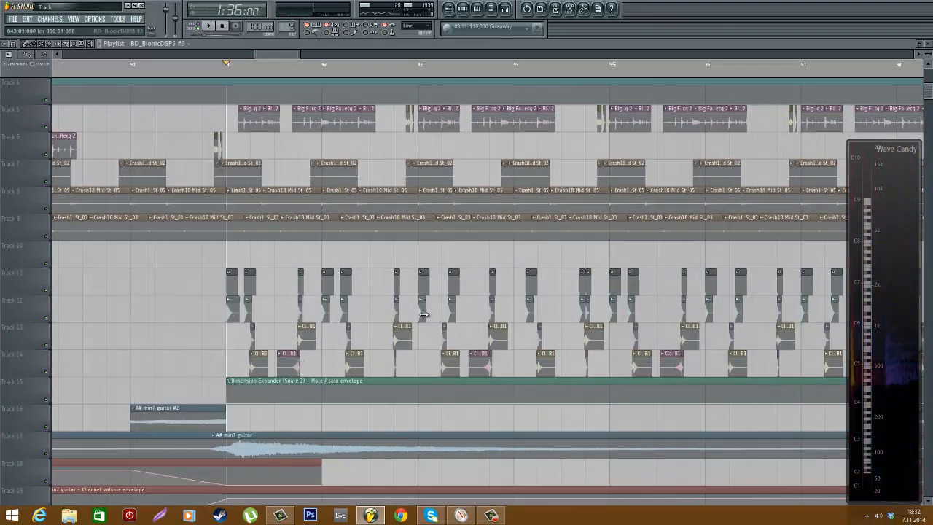
click(404, 46)
- Play the drums from bar 41 while watching the drum tracks in the mixer, and stop playback
scroll(350, 153, down, 3)
scroll(322, 274, up, 3)
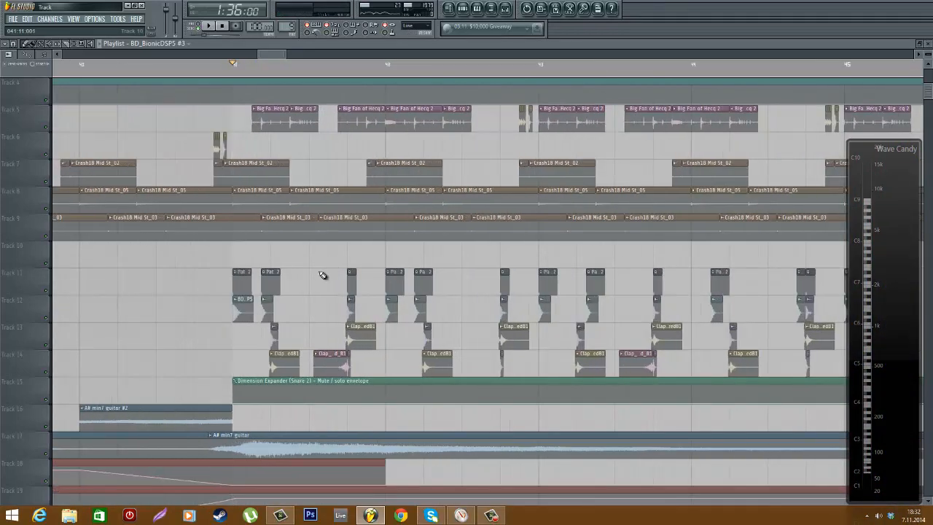
click(509, 9)
drag(90, 301, 83, 302)
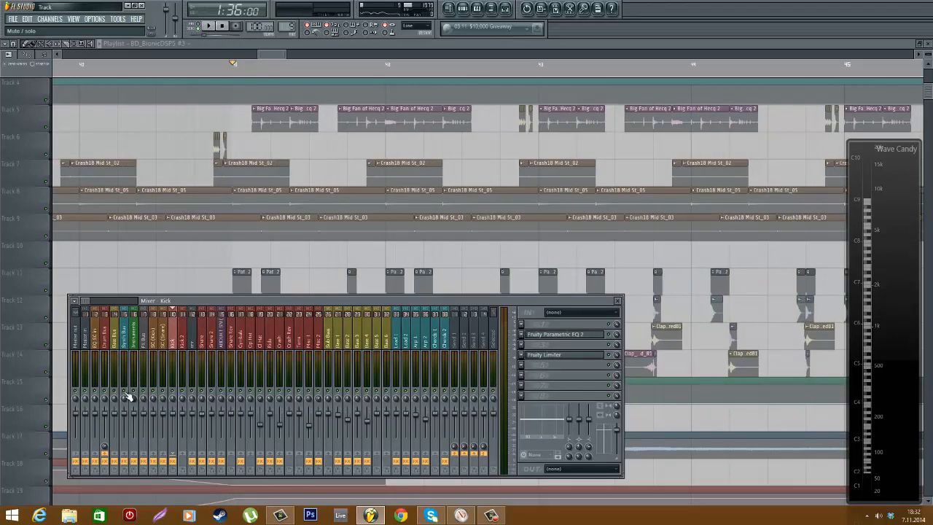
key(space)
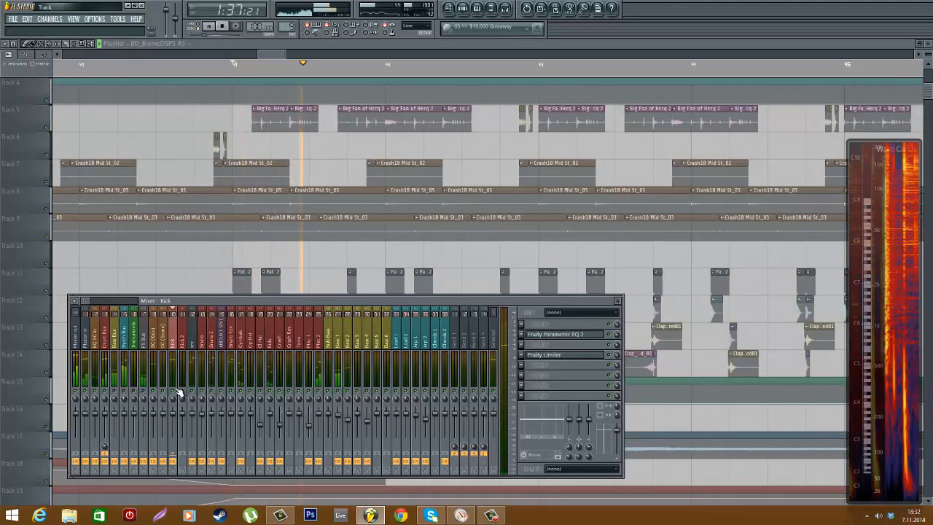
key(space)
- Open the Big Fan of Hecq 2 loop's channel settings on Track 5 and audition its sample
click(270, 64)
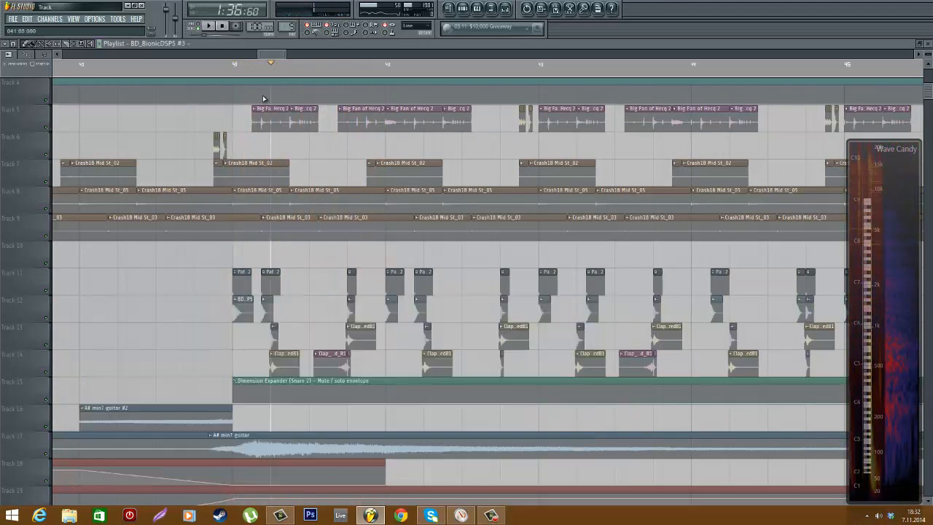
scroll(264, 99, up, 3)
double_click(315, 121)
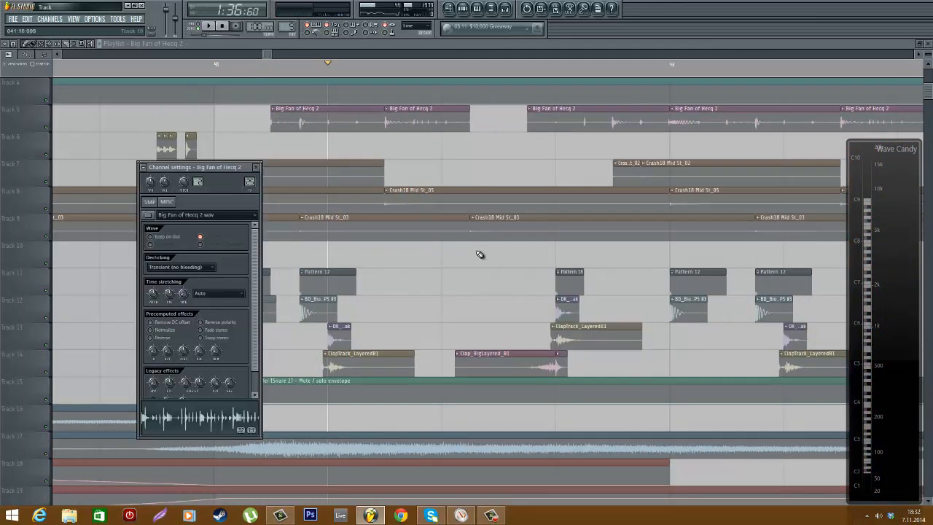
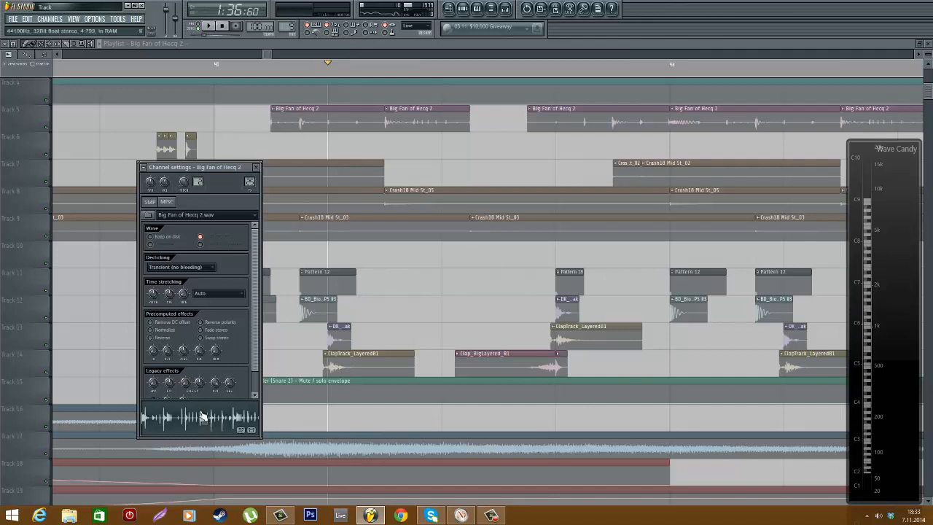
click(204, 415)
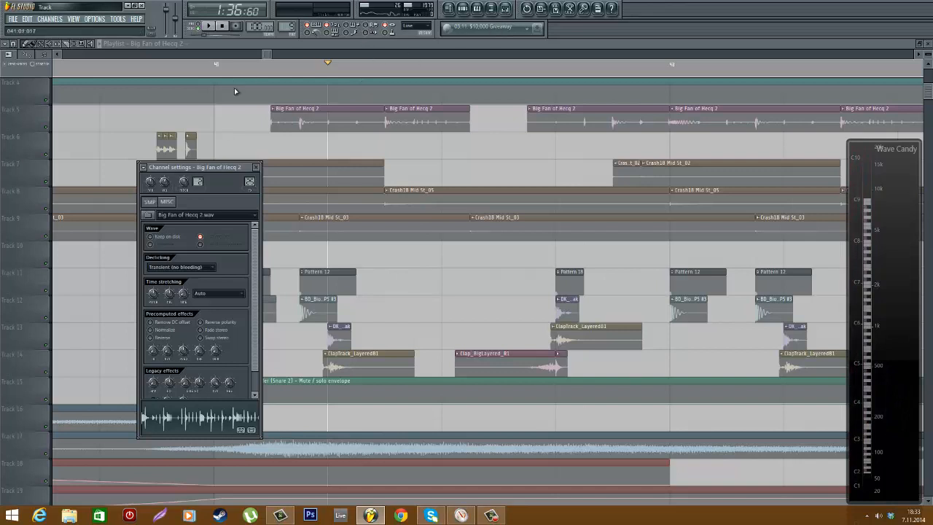
- Cue playback at the first Big Fan of Hecq 2 clip and examine how the loop is arranged between bars 41 and 49
click(280, 74)
scroll(325, 149, down, 6)
scroll(368, 148, up, 5)
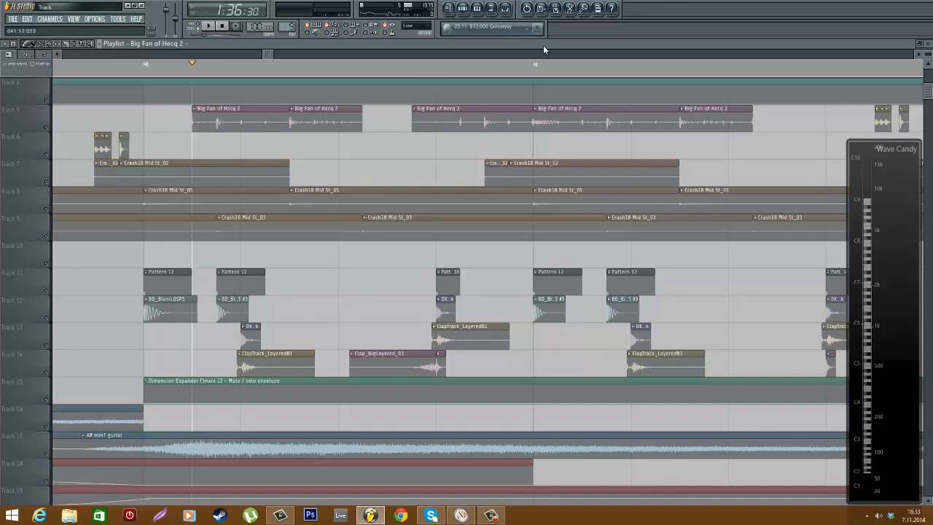
scroll(408, 175, down, 6)
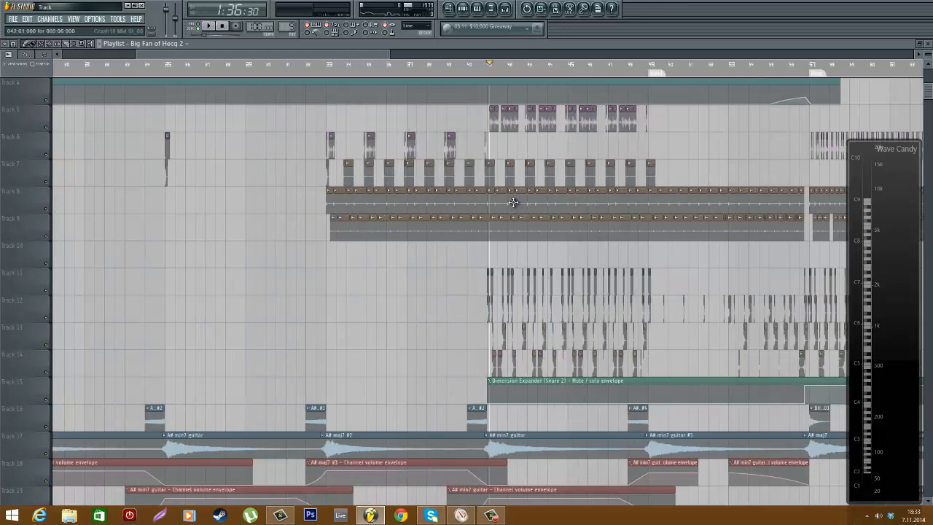
scroll(373, 195, up, 4)
scroll(379, 175, down, 4)
scroll(291, 131, up, 6)
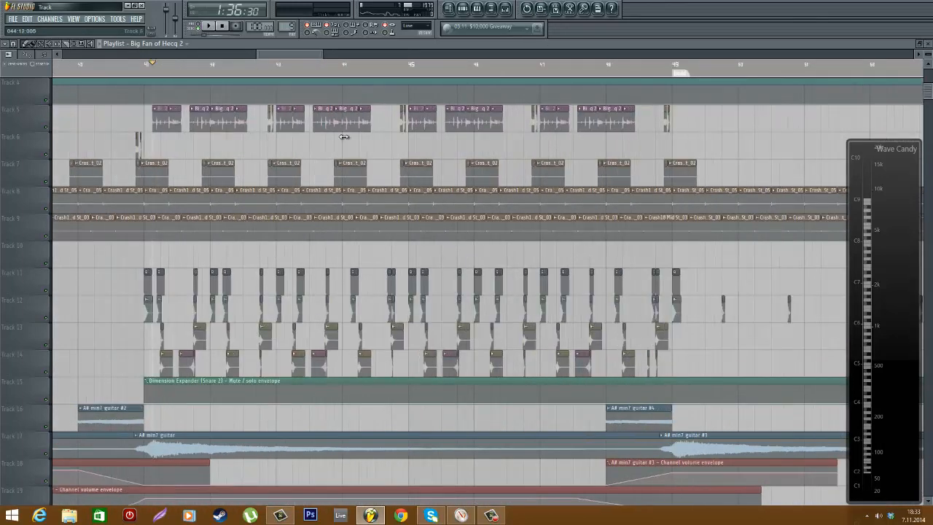
- Play the short hi-hat fill on Track 5 just before bar 43, and stop playback
click(243, 73)
scroll(255, 91, up, 3)
key(space)
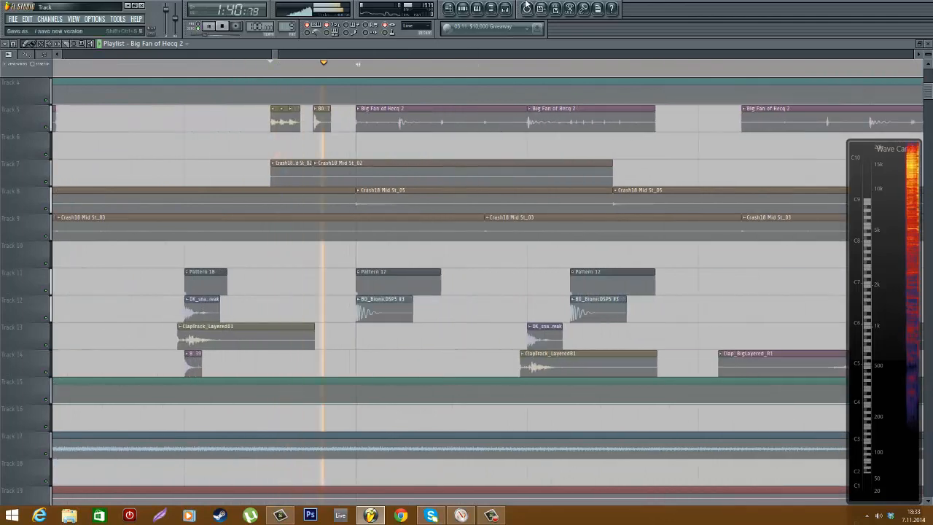
key(space)
- Open the 808-HiHats17 sample's settings and inspect the Fruity Stereo Enhancer on its Cl Hat mixer track
click(300, 110)
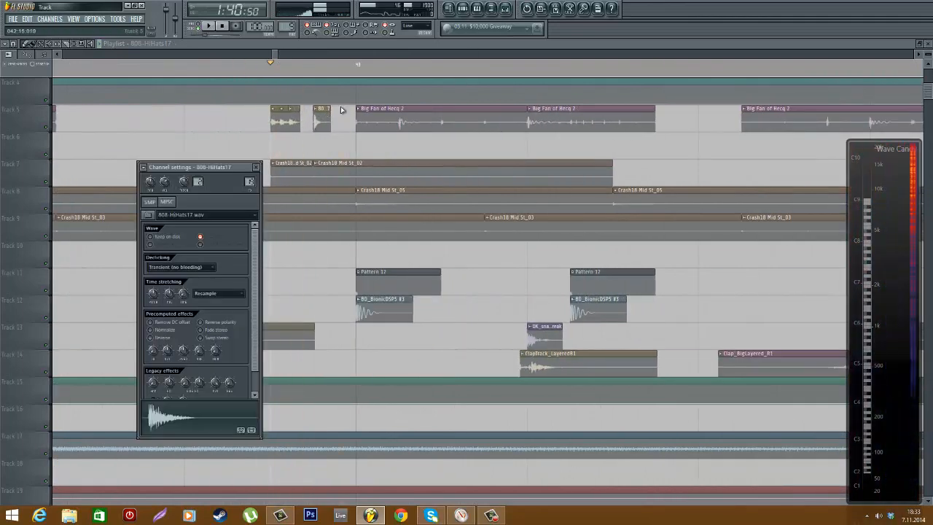
key(F9)
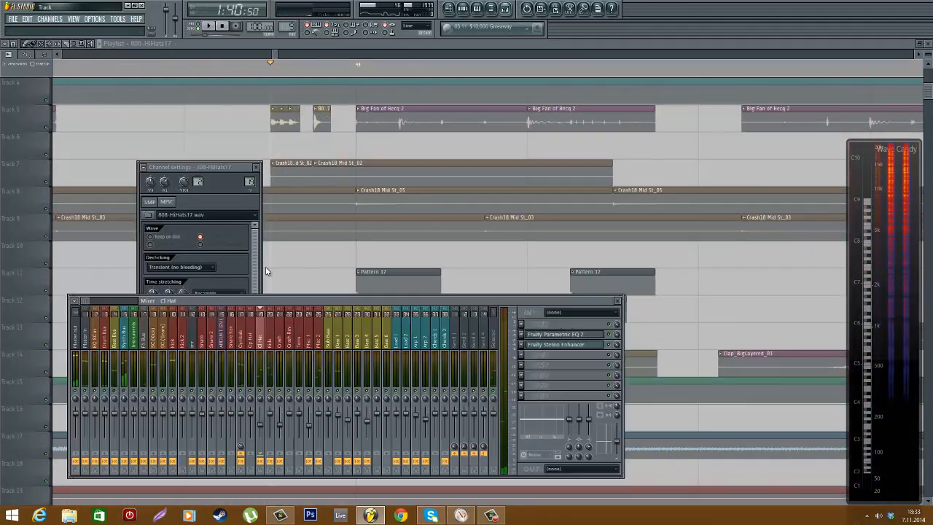
click(582, 344)
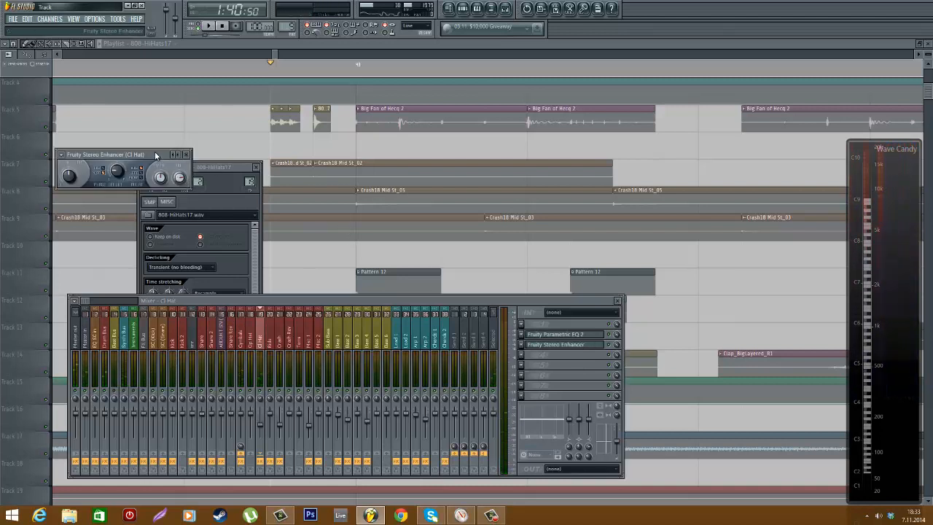
drag(155, 153, 434, 205)
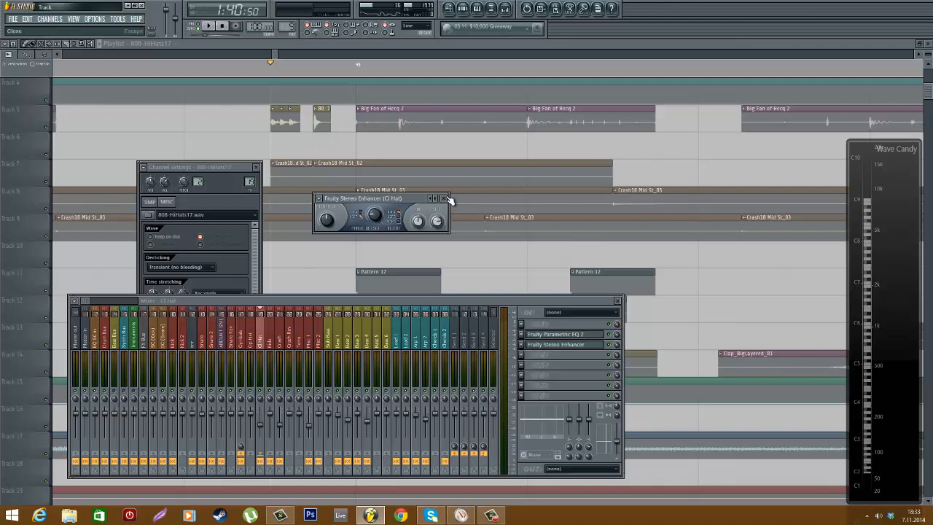
- Audition the 808-HiHats17 and 808-HiHats23 #2 clips, review the Cl Hat track's Fruity Stereo Enhancer again, and close all plugin windows
double_click(321, 116)
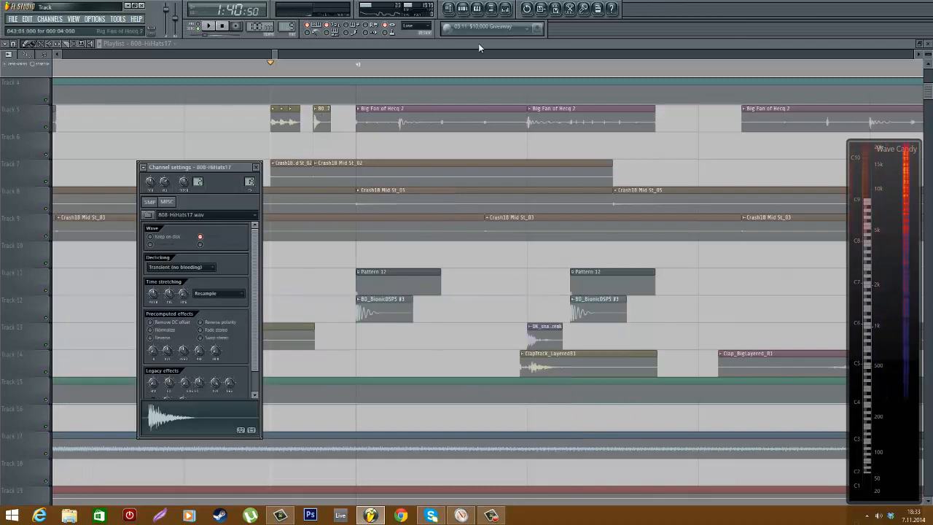
double_click(285, 118)
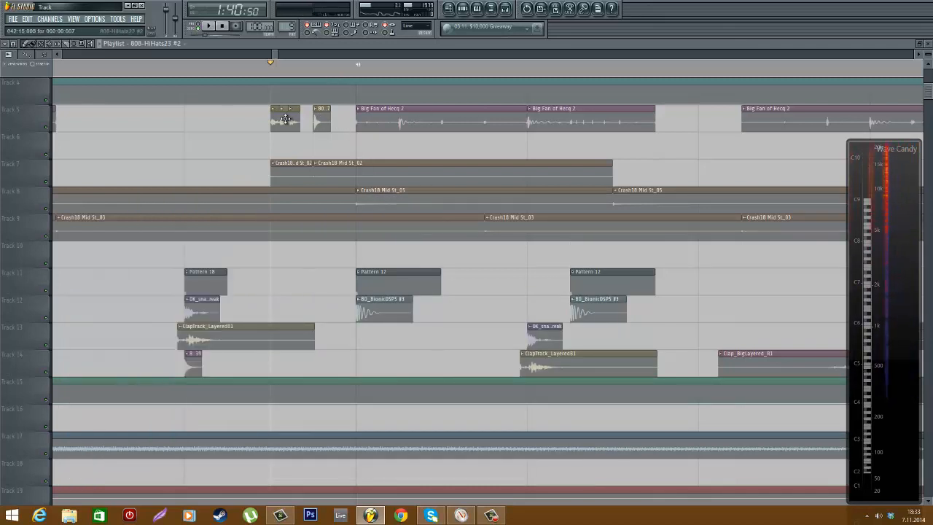
click(470, 45)
click(505, 8)
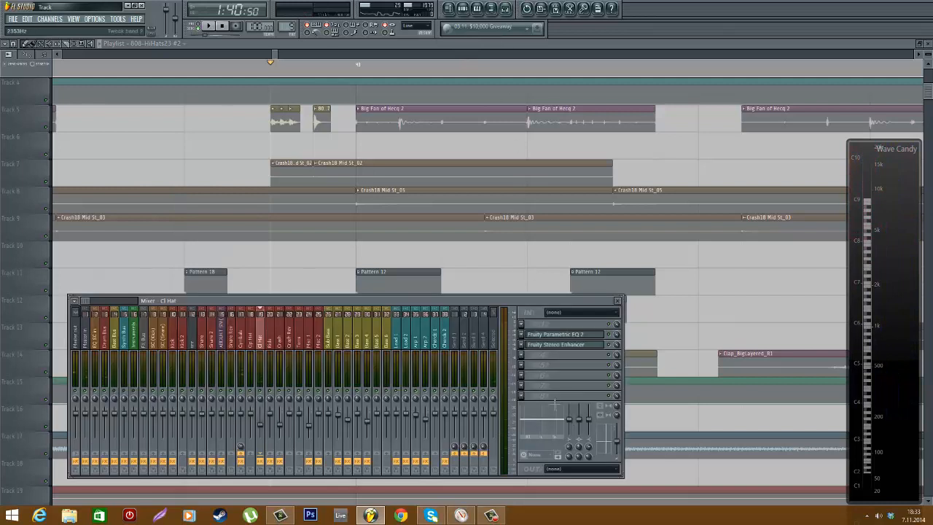
click(557, 346)
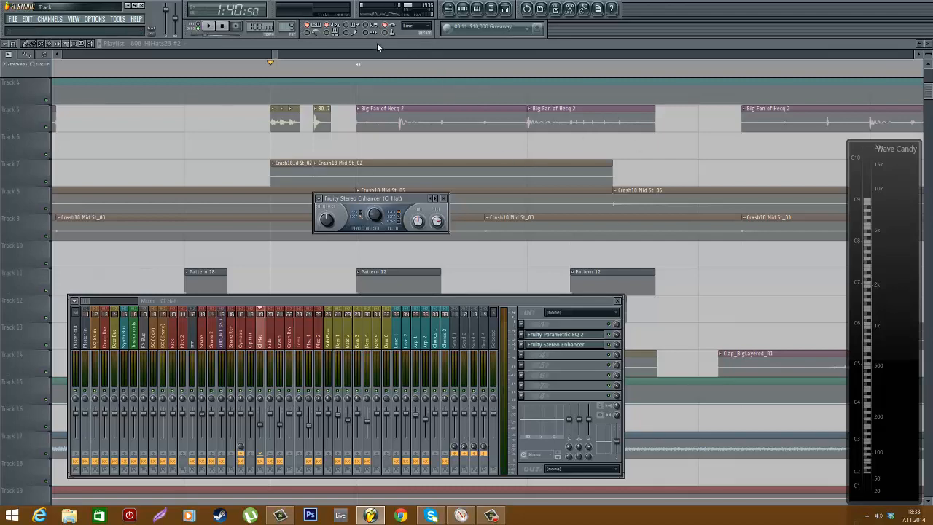
key(F12)
scroll(428, 117, down, 8)
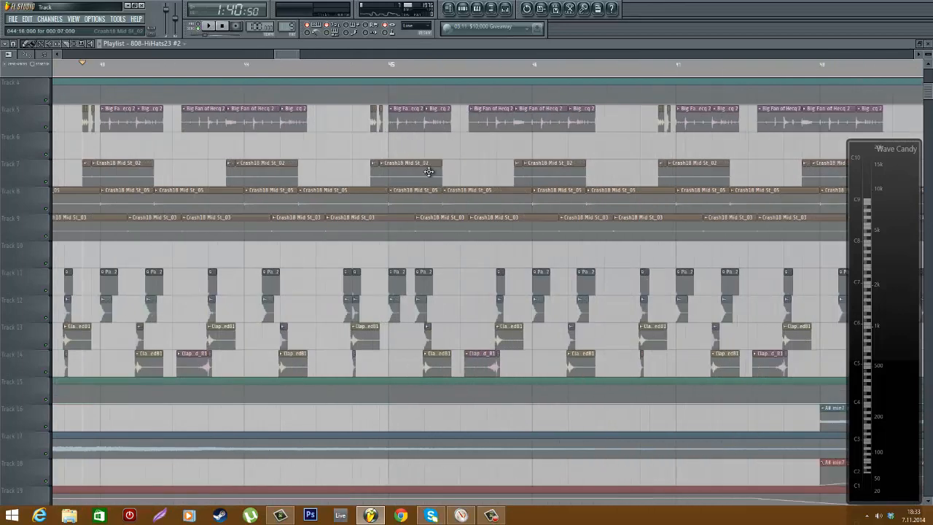
- Examine the arrangement of drum, crash and vocal clips around bars 41 to 49 in the playlist
scroll(367, 108, up, 4)
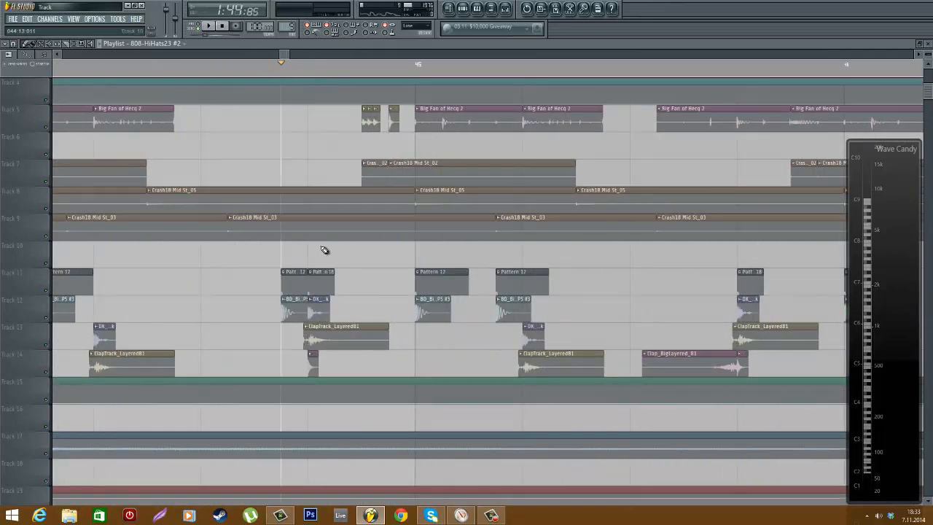
scroll(331, 251, down, 4)
scroll(360, 260, up, 3)
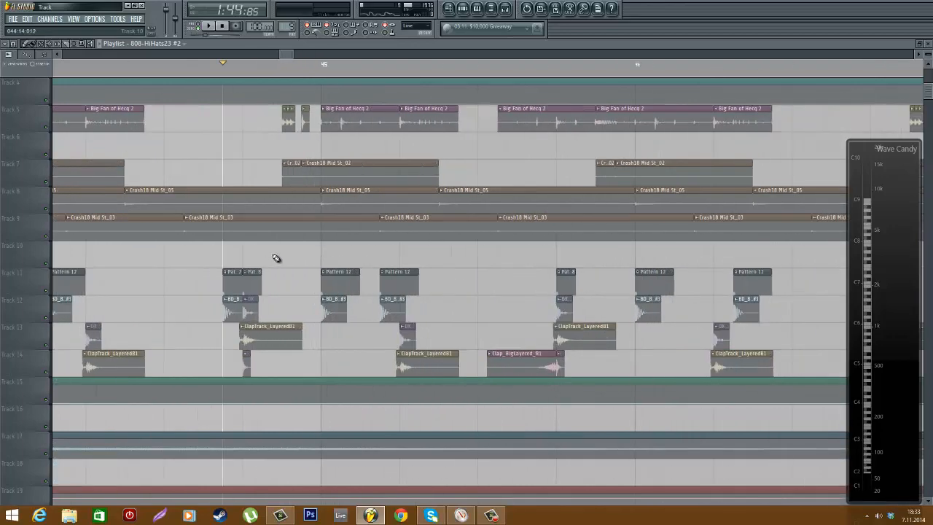
scroll(273, 271, down, 3)
scroll(332, 338, up, 2)
scroll(365, 355, down, 2)
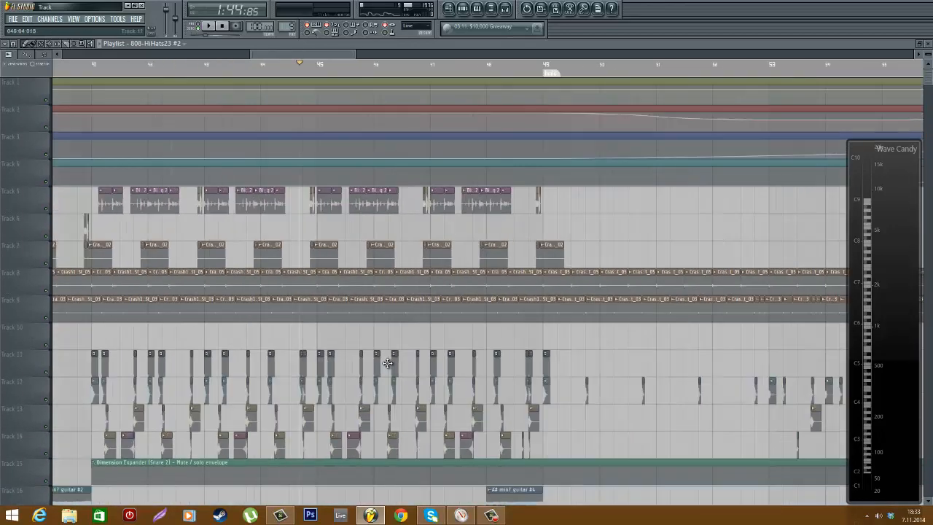
scroll(415, 341, down, 4)
scroll(464, 267, down, 2)
scroll(428, 220, up, 4)
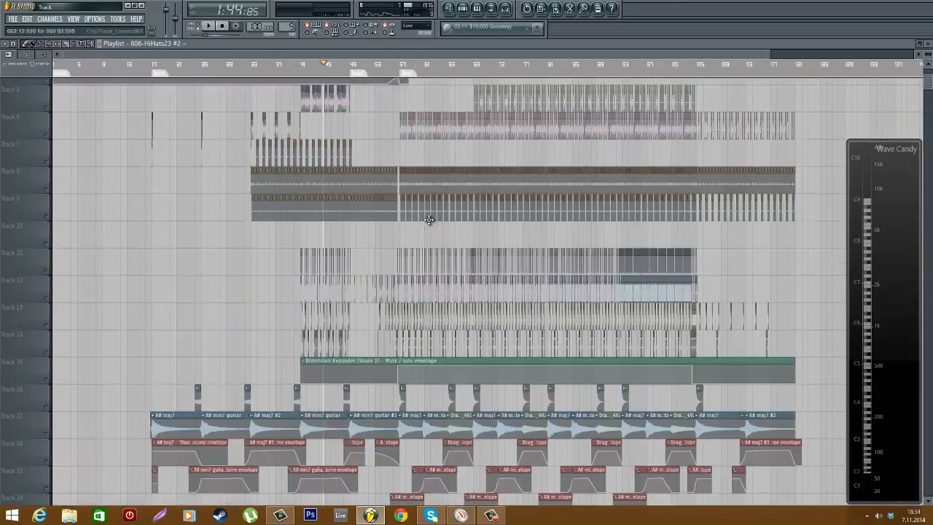
- Examine the automation, drum and sample tracks around the Drop marker at bar 57
scroll(429, 220, up, 3)
scroll(362, 192, up, 4)
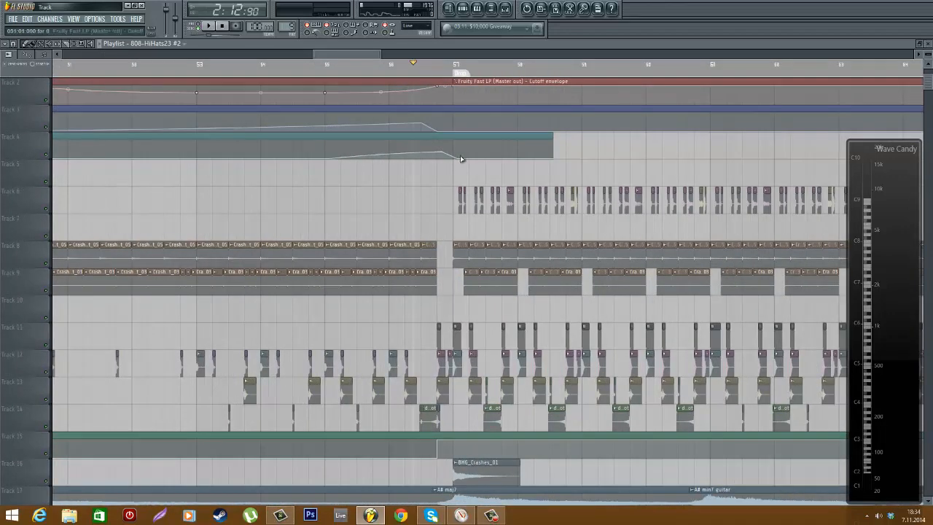
scroll(479, 236, up, 2)
scroll(475, 273, up, 1)
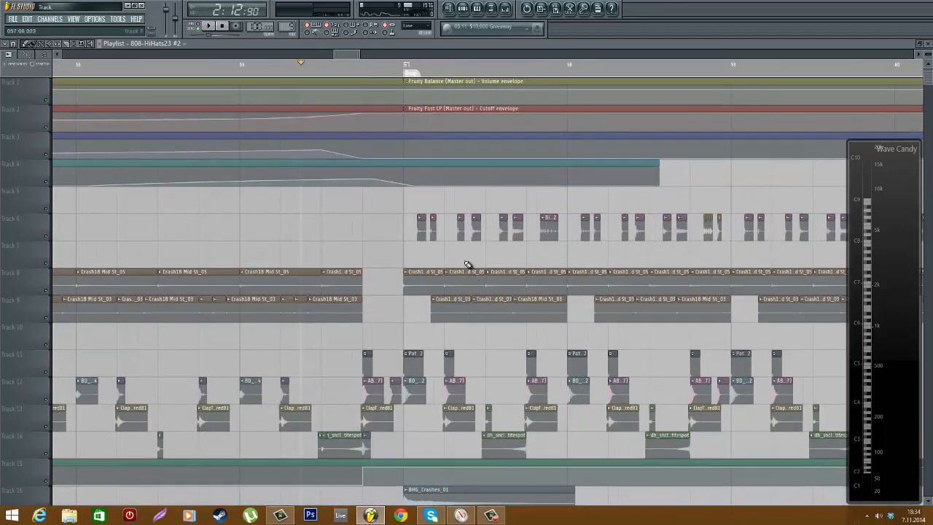
scroll(428, 180, down, 5)
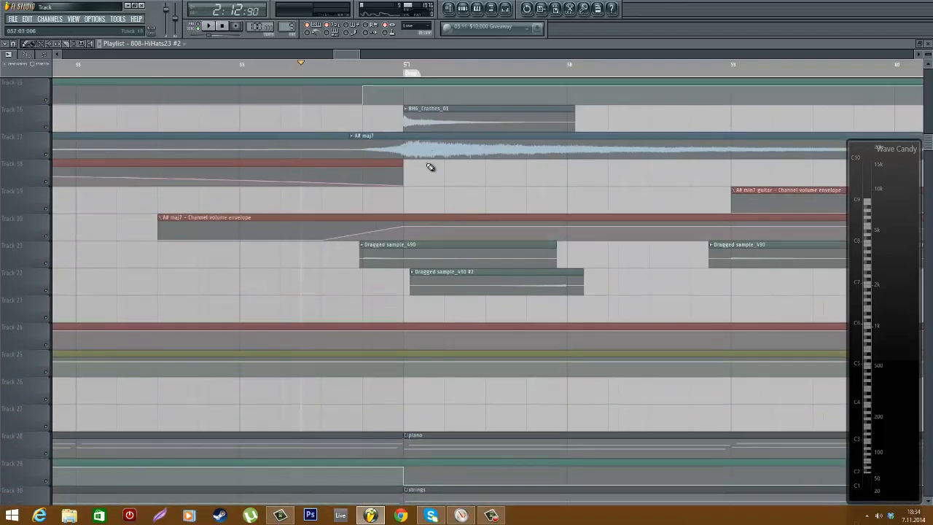
scroll(427, 166, up, 2)
scroll(422, 167, down, 3)
scroll(362, 191, down, 12)
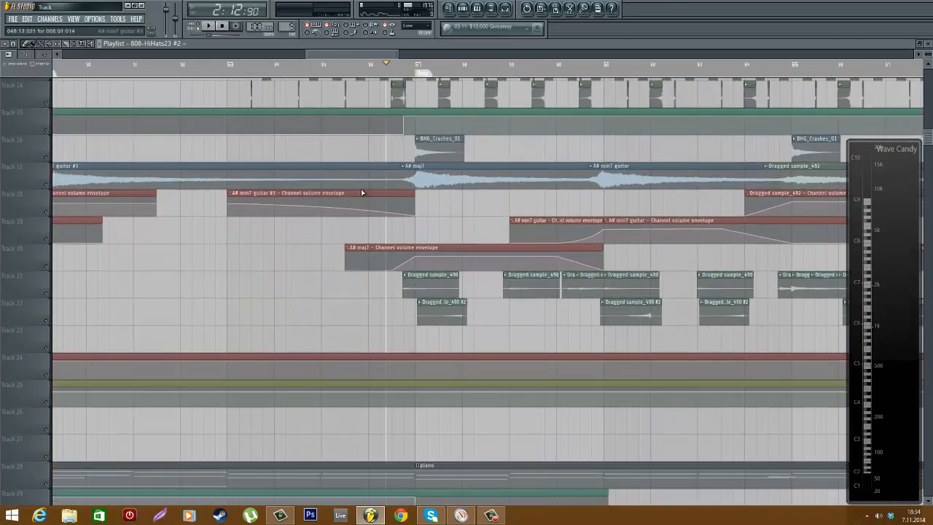
- Review the playlist's lower tracks of effects, ambience, piano, strings and bass around the build and the drop
scroll(371, 215, down, 4)
scroll(360, 226, down, 2)
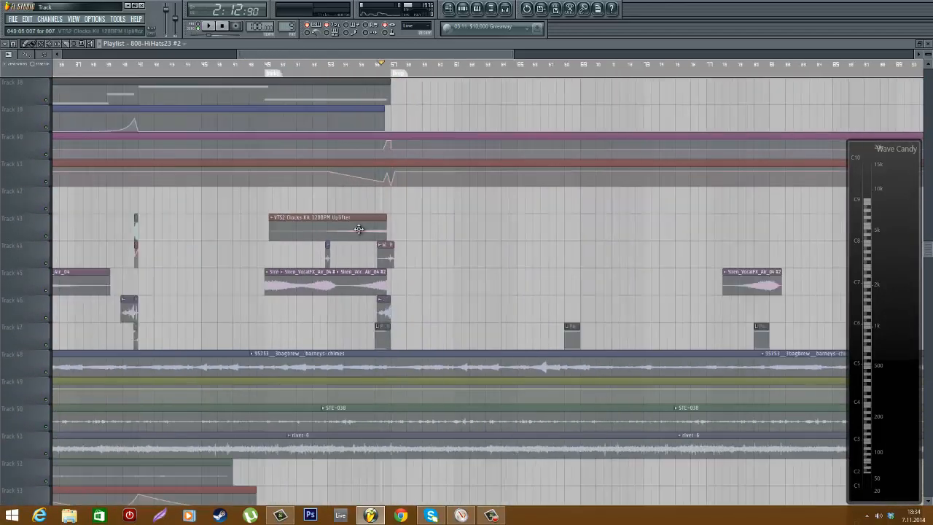
scroll(443, 236, down, 3)
scroll(482, 254, up, 2)
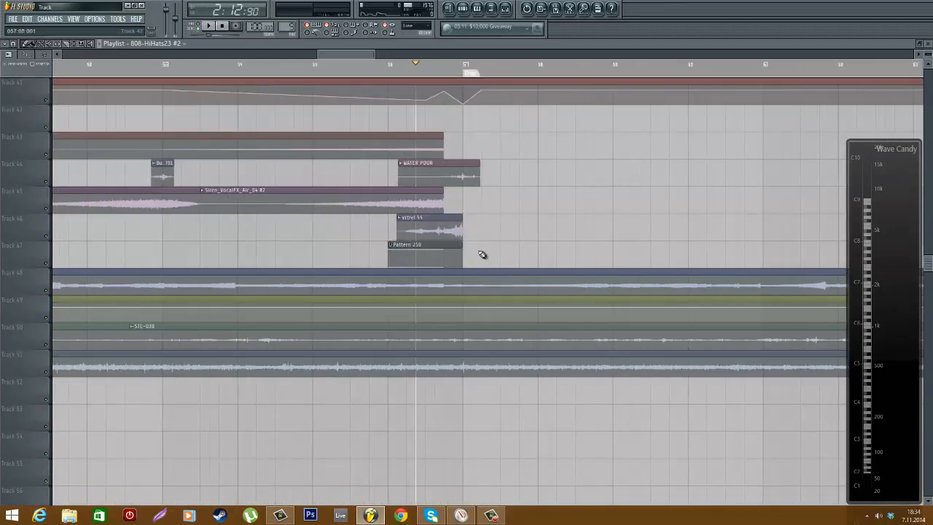
scroll(482, 254, down, 3)
scroll(481, 248, down, 7)
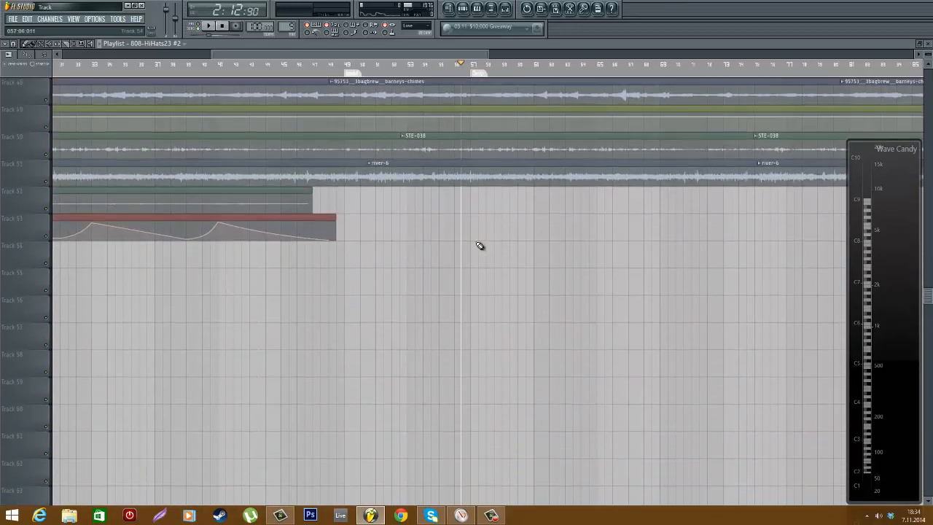
scroll(483, 246, up, 9)
scroll(481, 244, up, 20)
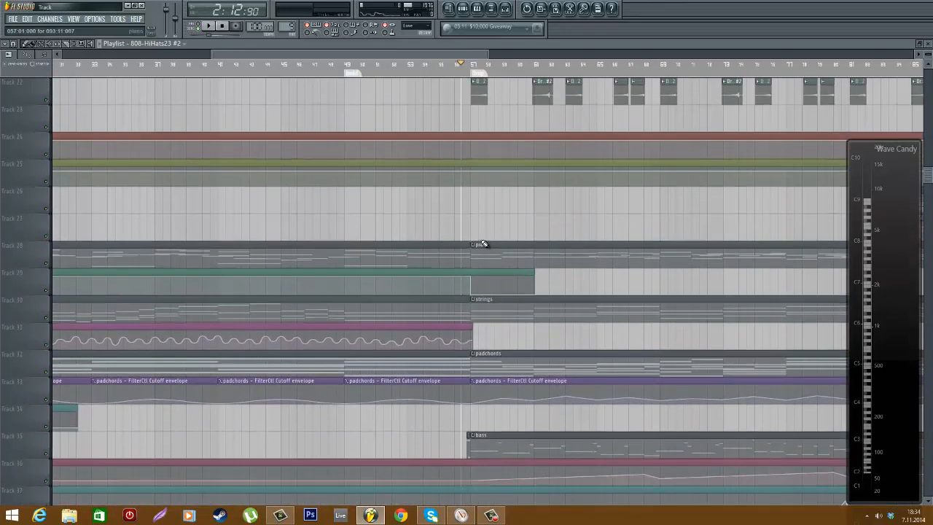
scroll(453, 209, up, 9)
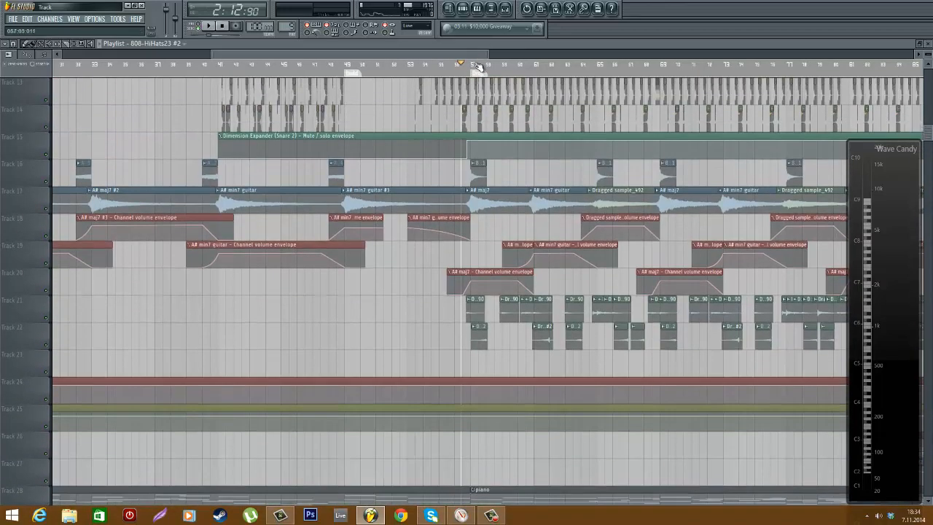
- Place the song position at the Drop marker at bar 57 and play briefly from there
click(476, 65)
scroll(544, 174, up, 10)
key(space)
scroll(540, 163, up, 3)
key(space)
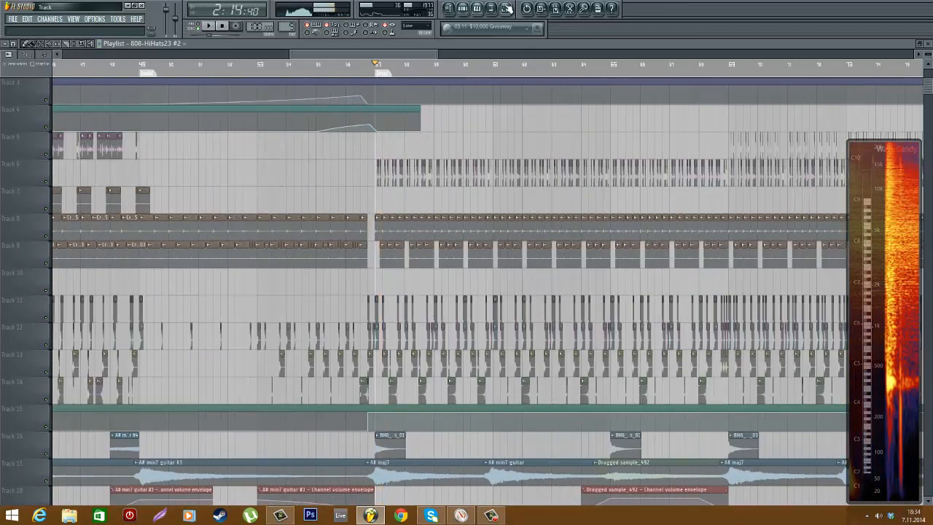
- Check the track levels in the mixer, close it and start playback from the drop
click(506, 9)
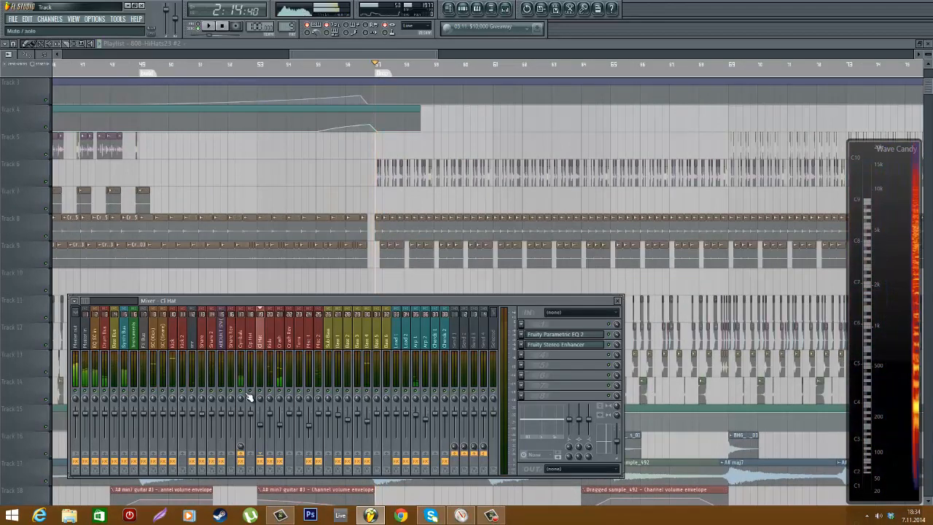
key(F9)
key(space)
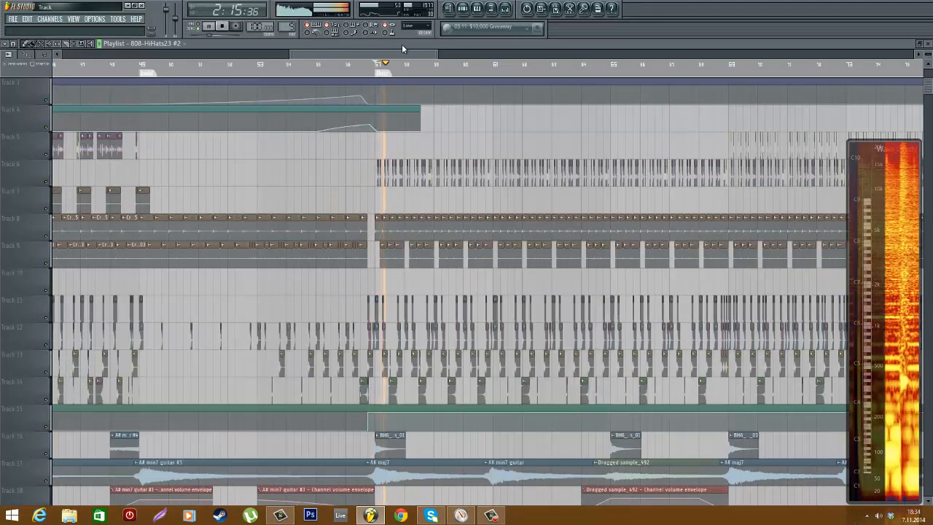
- Listen to the drop from bar 57 while reviewing its drum, guitar sample, piano, strings, pad and bass tracks
scroll(450, 210, up, 2)
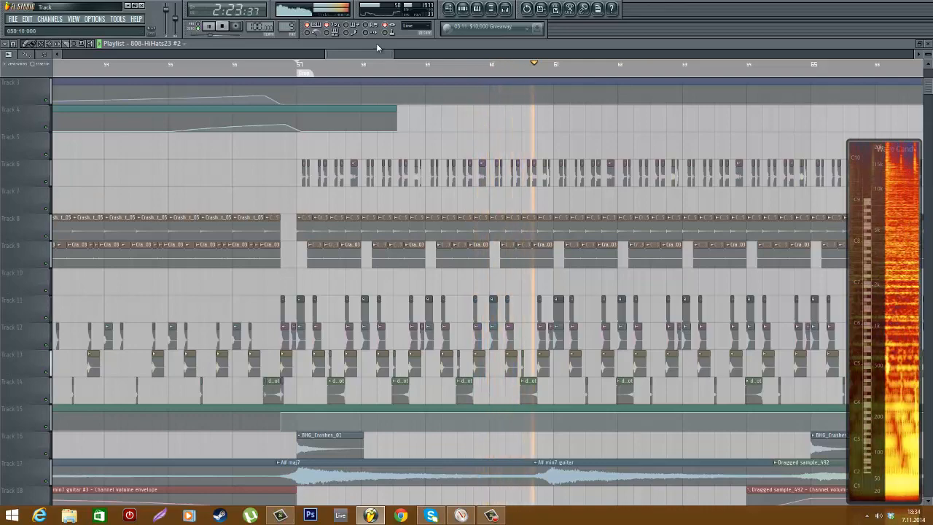
scroll(412, 127, down, 2)
scroll(504, 248, down, 8)
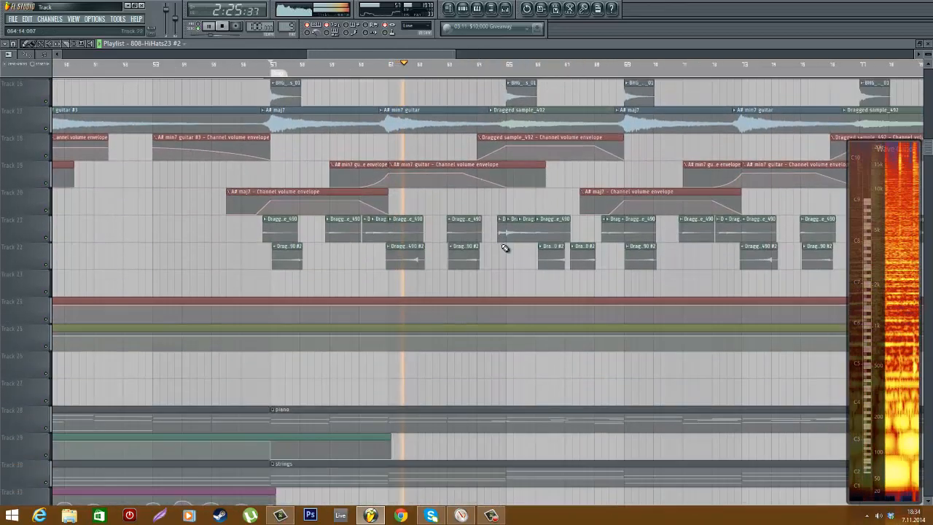
scroll(499, 243, down, 4)
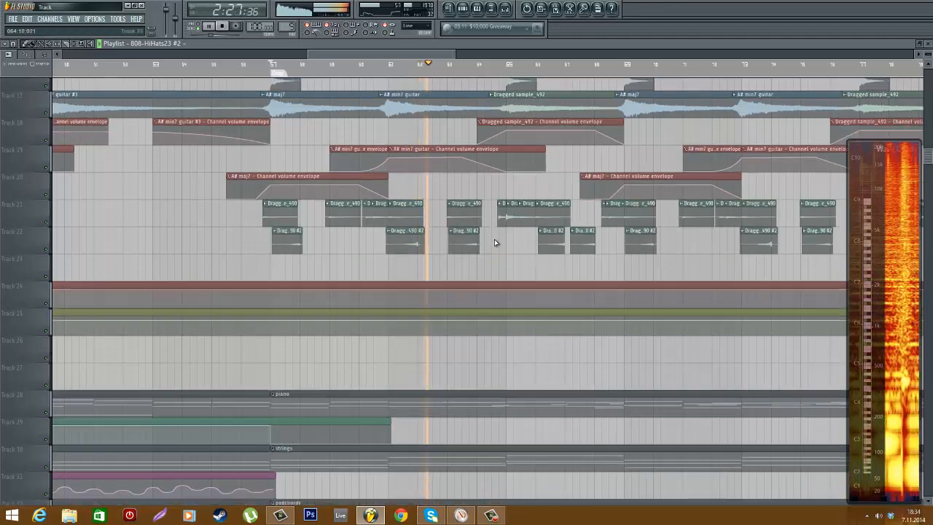
scroll(498, 242, down, 1)
scroll(503, 240, down, 4)
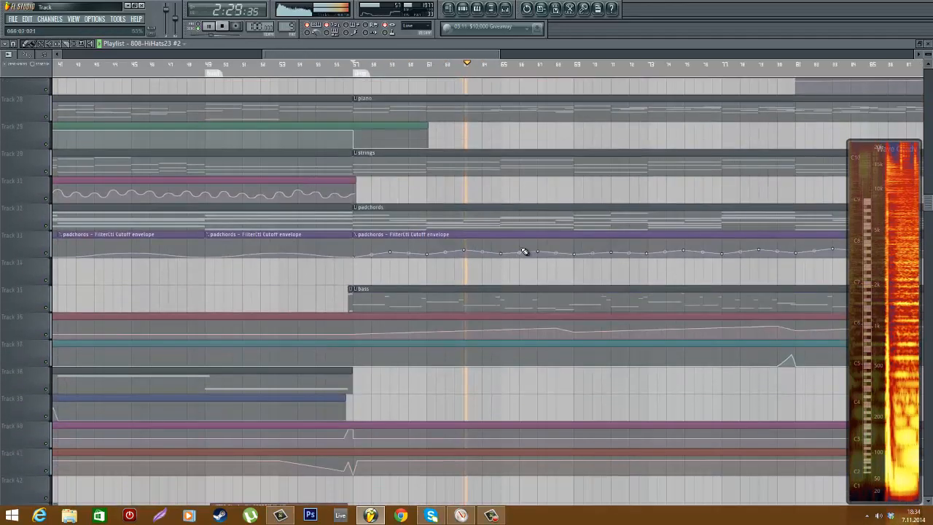
scroll(524, 267, up, 2)
scroll(485, 252, up, 2)
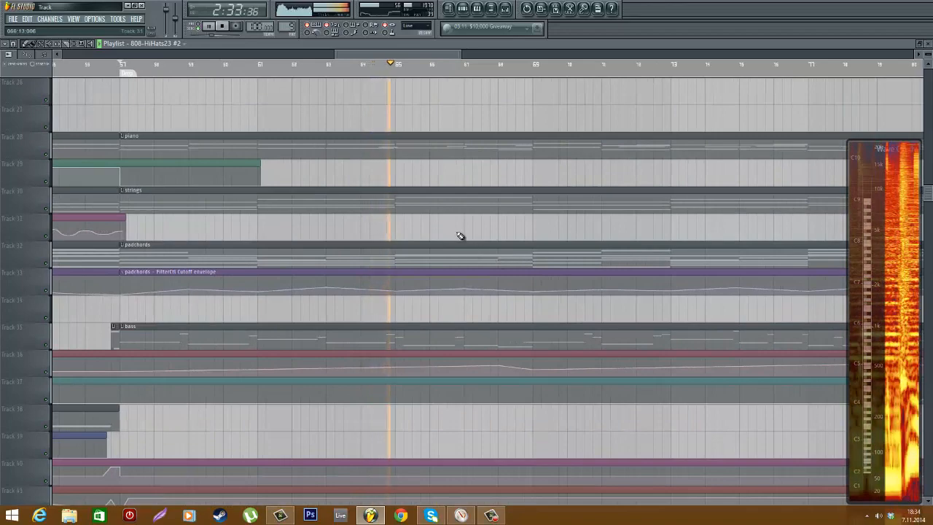
scroll(458, 234, down, 1)
scroll(458, 230, up, 20)
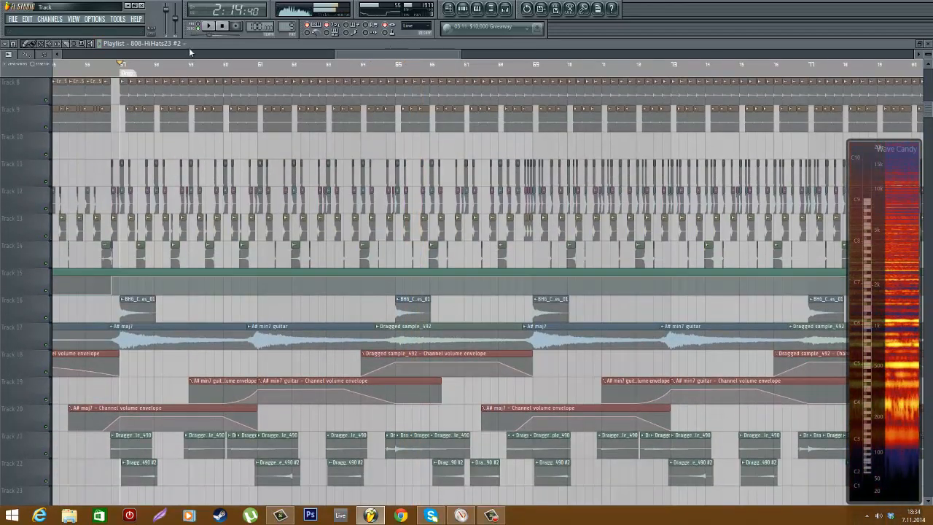
- Inspect the notes of the strings pattern from the drop in the piano roll, and return to the playlist
click(155, 65)
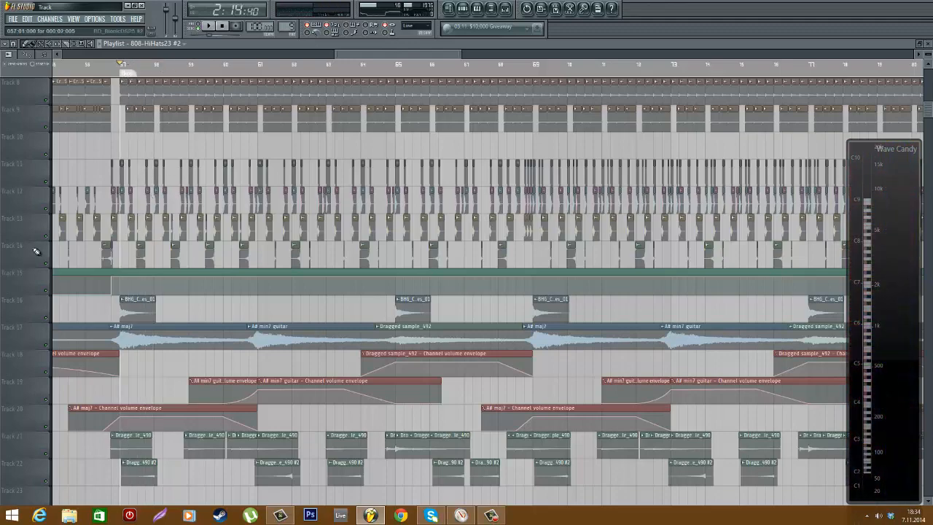
scroll(231, 246, up, 3)
scroll(325, 209, down, 10)
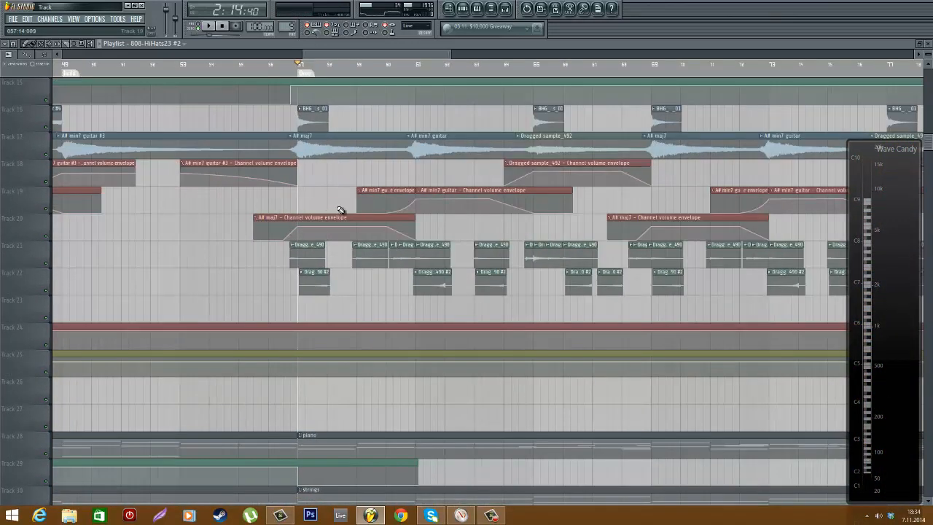
scroll(397, 238, down, 2)
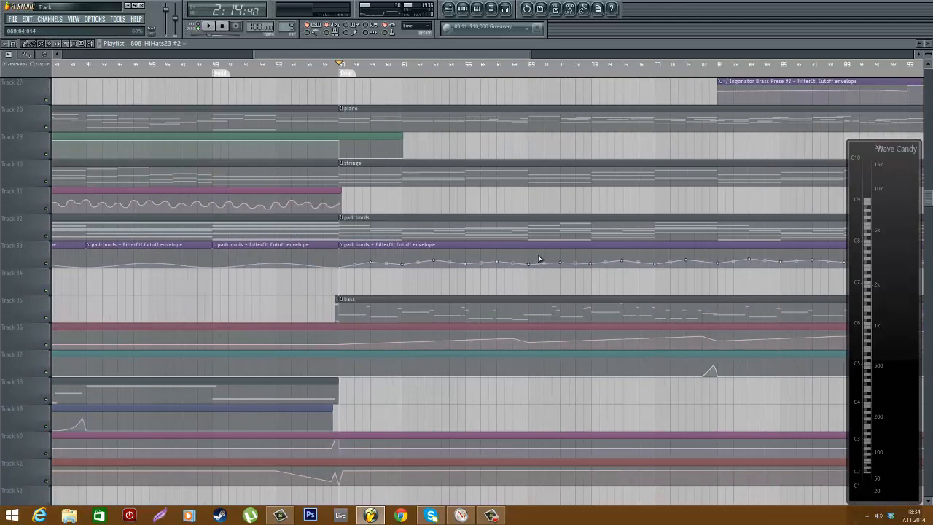
scroll(539, 258, up, 1)
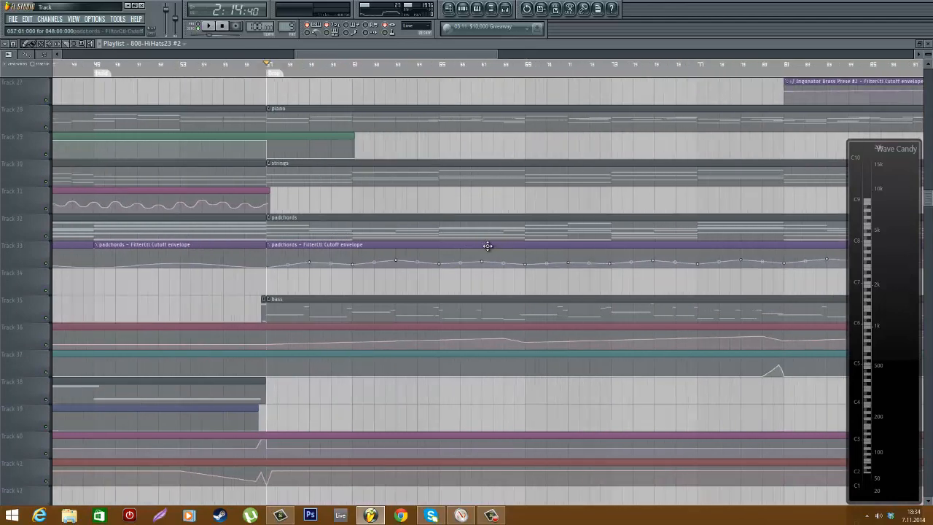
scroll(459, 255, up, 2)
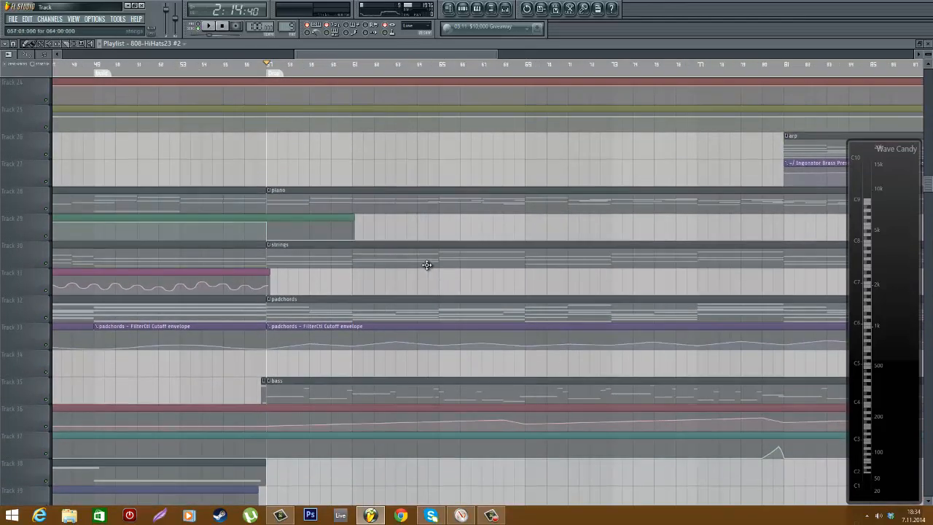
double_click(426, 264)
scroll(433, 270, down, 3)
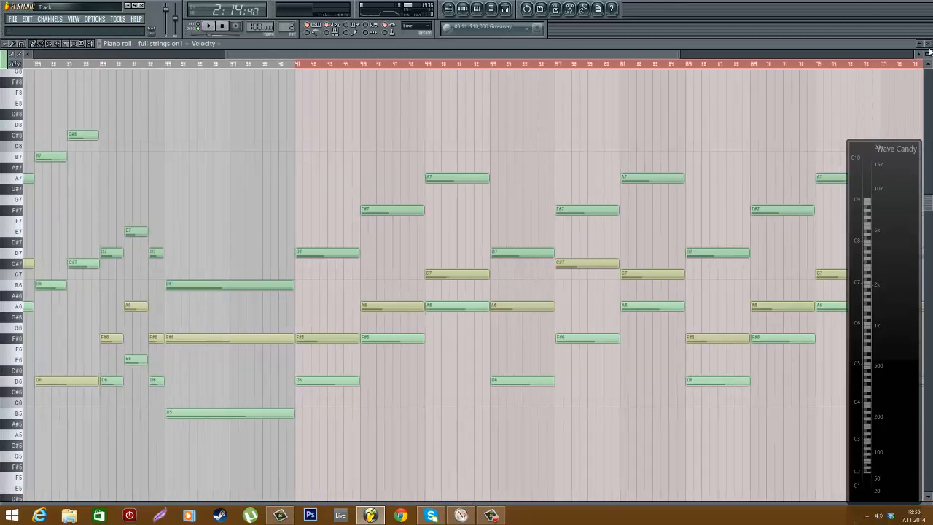
click(927, 44)
key(F6)
scroll(423, 221, down, 3)
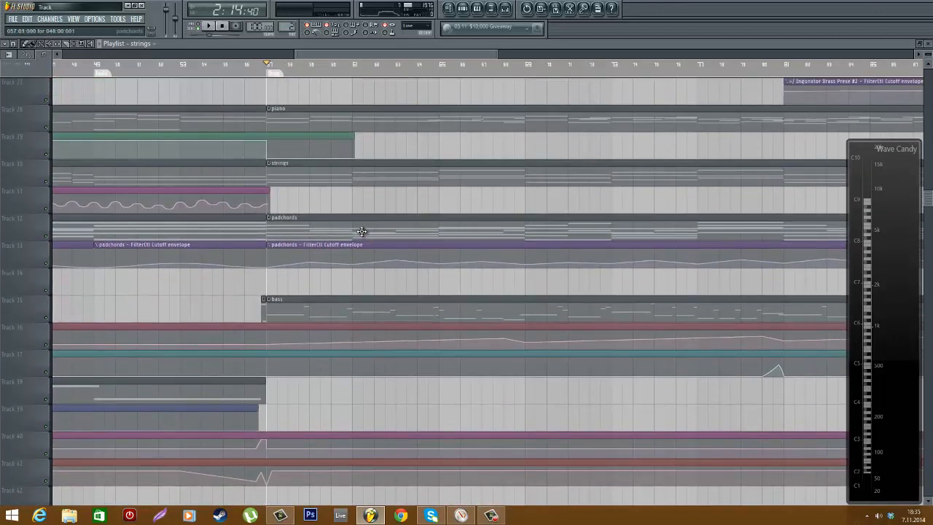
- View the padchords pattern's chord notes in the piano roll, and return to the full playlist
double_click(362, 232)
scroll(364, 269, down, 3)
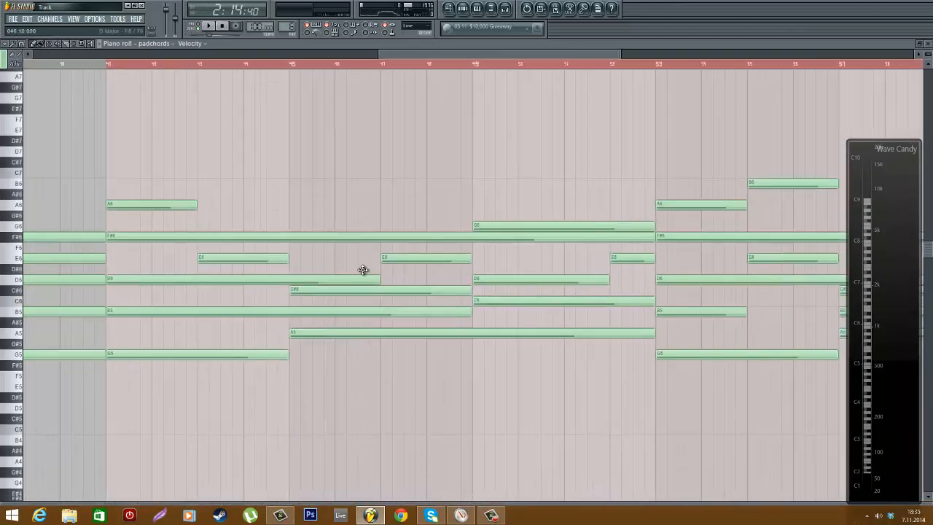
click(927, 44)
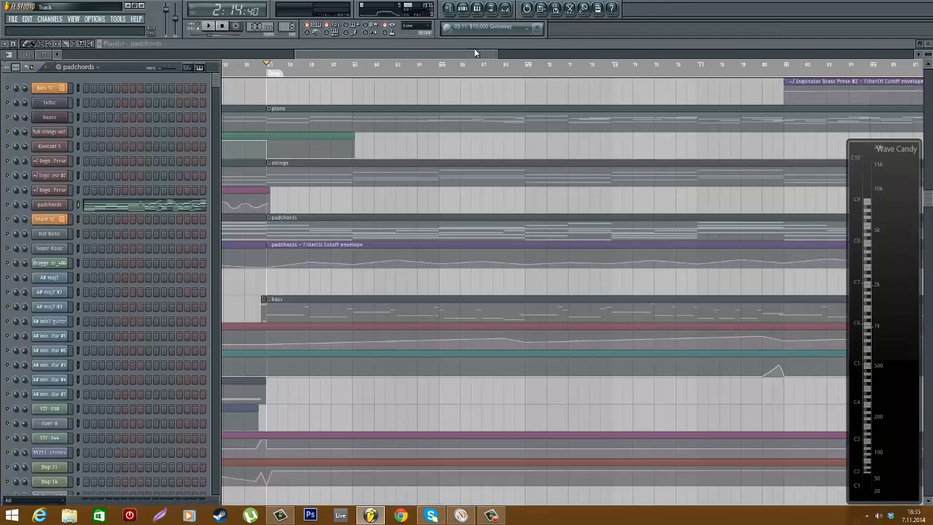
key(F6)
- Inspect the notes of the bass pattern in the piano roll and close the editor
scroll(323, 285, down, 1)
double_click(317, 266)
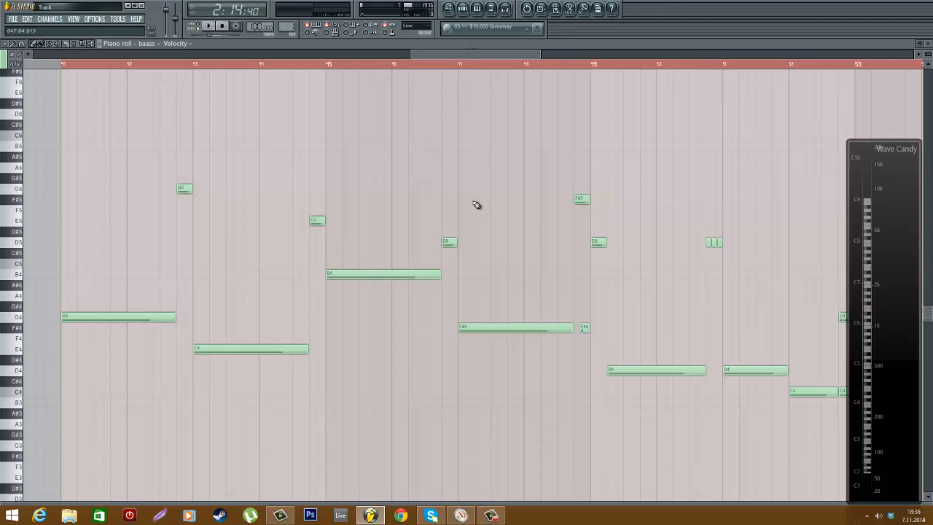
scroll(480, 226, up, 6)
scroll(568, 197, down, 7)
click(926, 44)
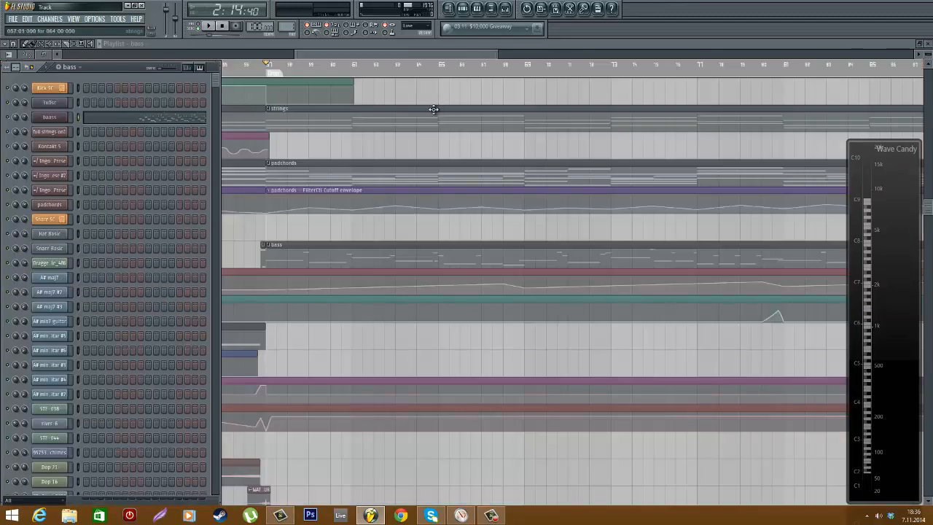
- Reopen the padchords pattern in the piano roll to review its chords against the bass, and close it
click(428, 53)
double_click(392, 169)
scroll(379, 197, down, 4)
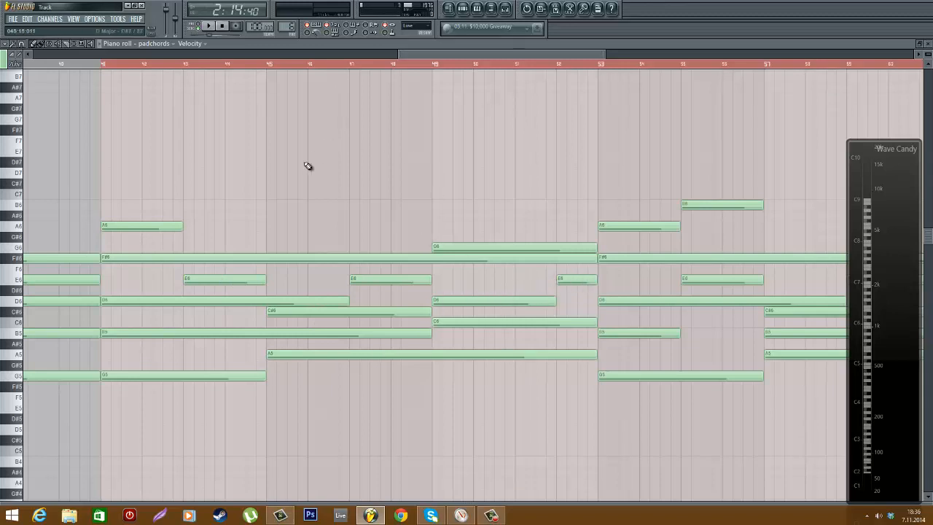
click(928, 43)
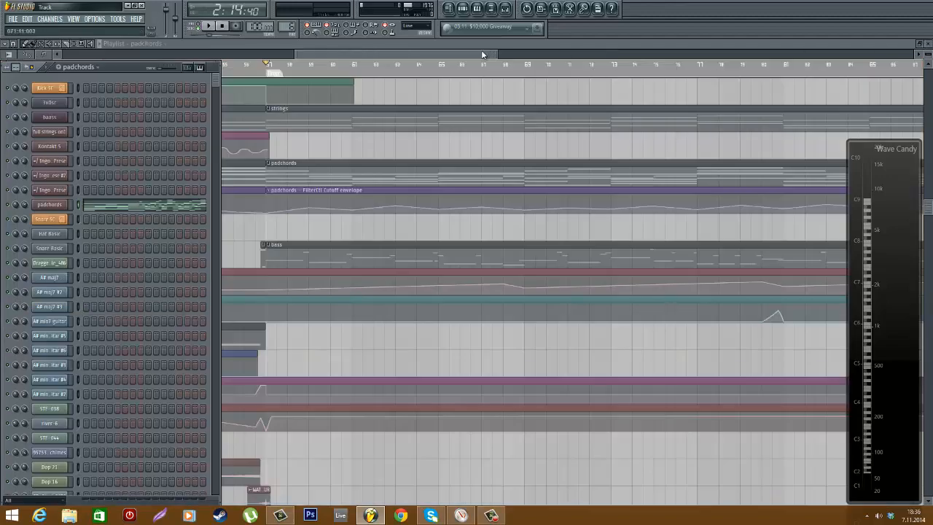
- Return to the playlist without the channel rack, show the guitar sample tracks, and move the playhead from bar 57 to bar 69
click(482, 51)
scroll(510, 117, down, 5)
scroll(511, 142, up, 4)
scroll(319, 132, up, 13)
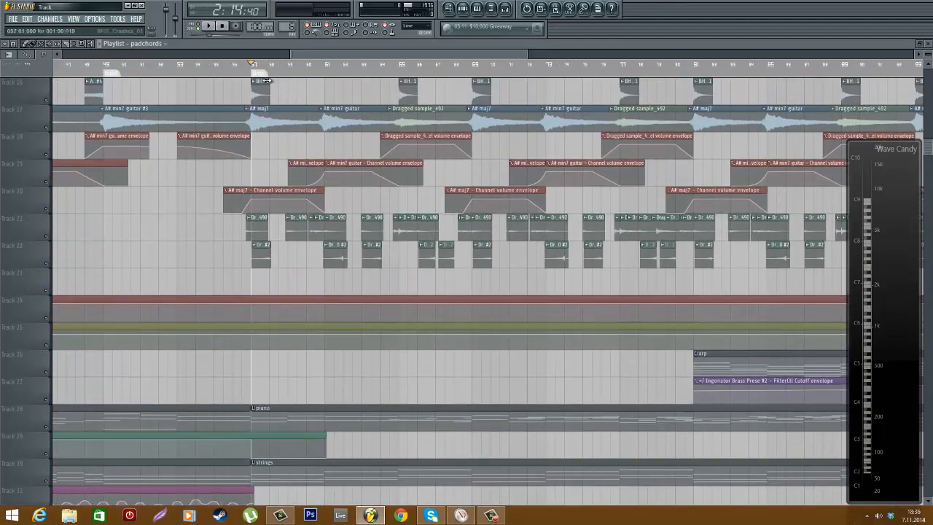
mouse_move(265, 69)
mouse_down()
mouse_move(478, 87)
mouse_move(282, 87)
mouse_move(474, 108)
mouse_up()
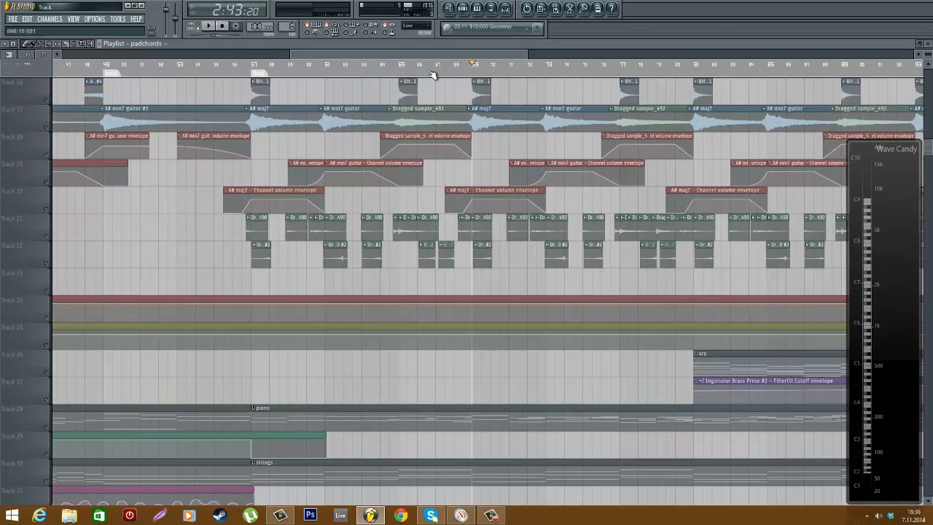
- Place the playhead at bars 57, 61, 65 and 69 in turn to point out the guitar chord changes in the drop
click(259, 66)
click(327, 67)
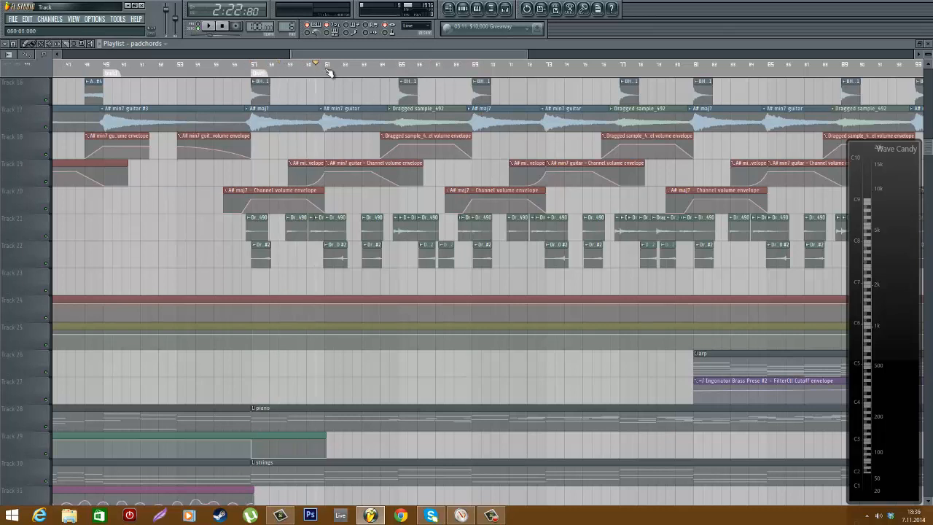
scroll(295, 88, up, 2)
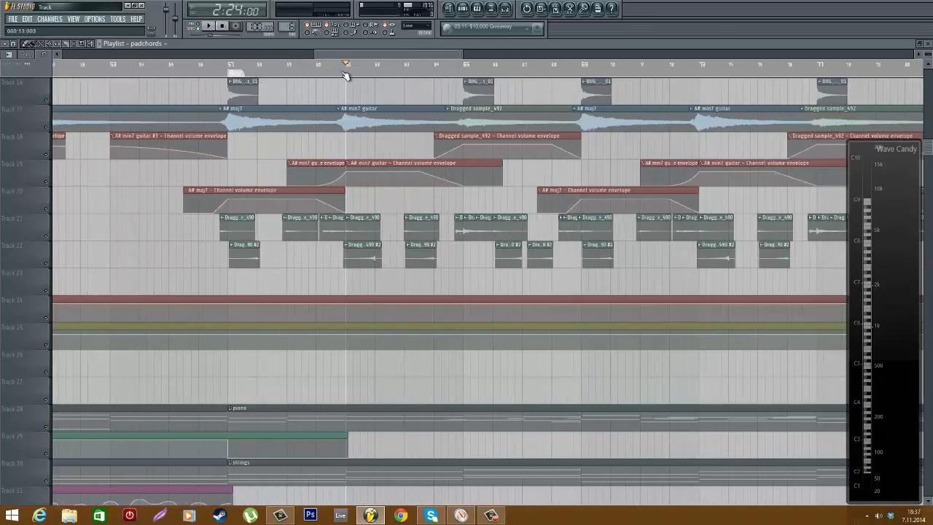
click(467, 67)
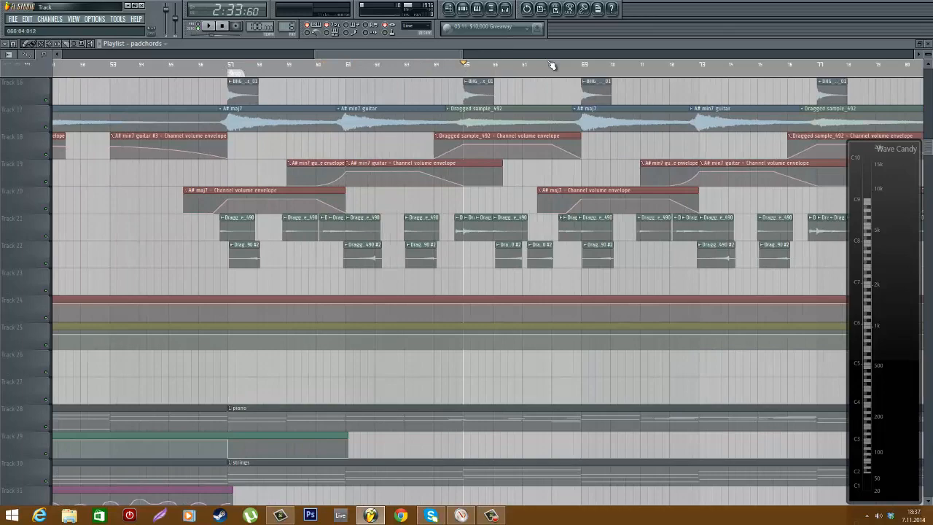
click(587, 69)
- Examine the drop's layers in the playlist, from the guitar samples down through the piano, strings, padchords, bass and automation tracks
scroll(622, 120, up, 1)
scroll(649, 128, up, 4)
scroll(656, 141, down, 12)
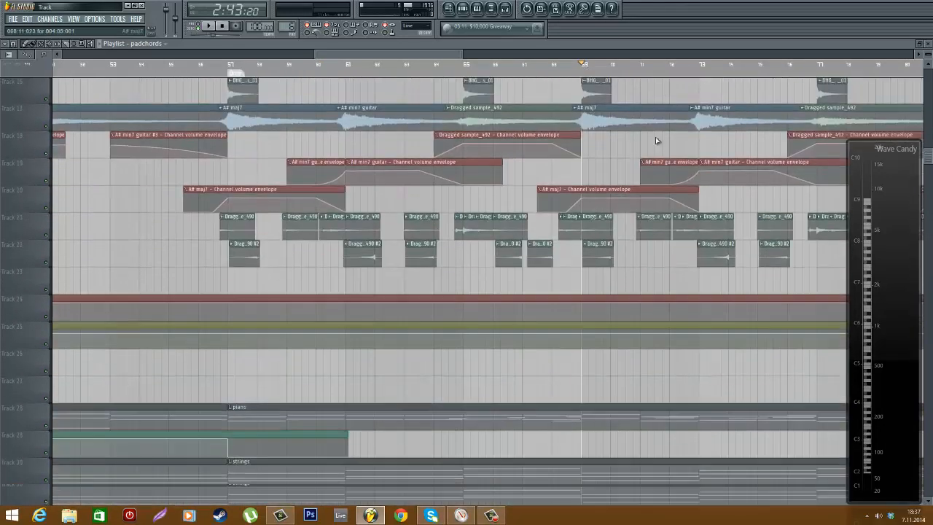
scroll(590, 233, down, 3)
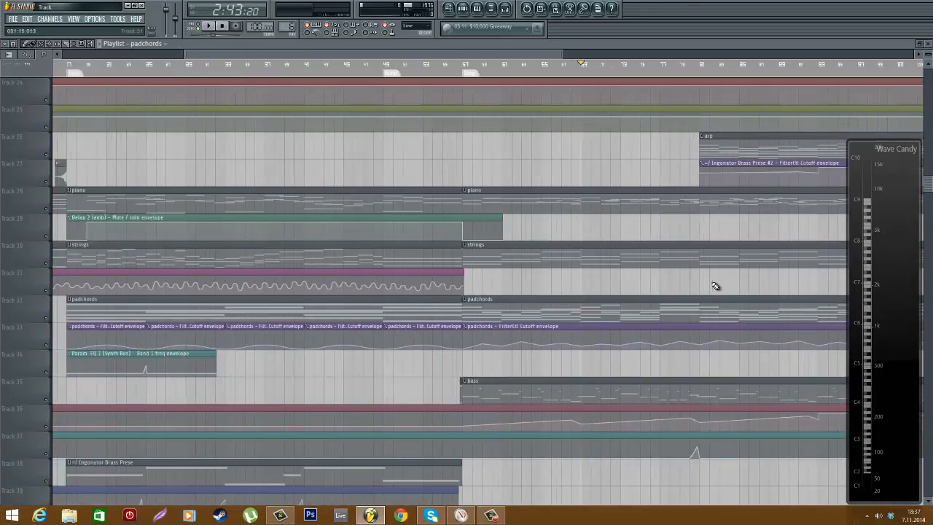
scroll(645, 260, up, 2)
scroll(512, 297, up, 3)
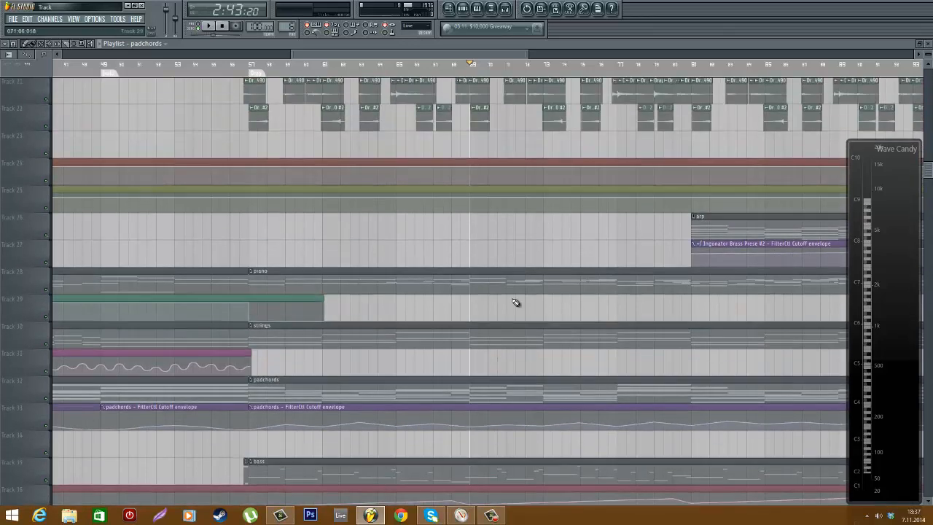
scroll(456, 294, up, 2)
scroll(457, 295, down, 7)
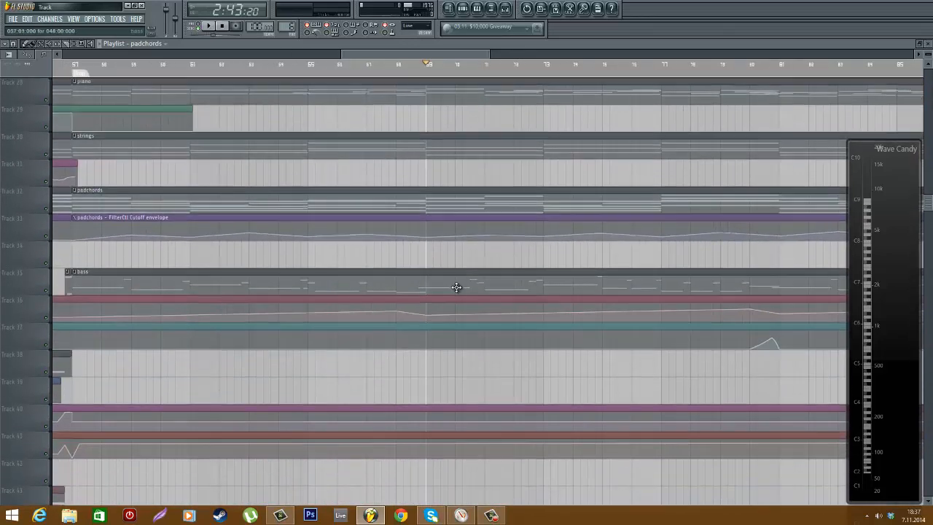
scroll(457, 286, down, 3)
scroll(441, 294, up, 3)
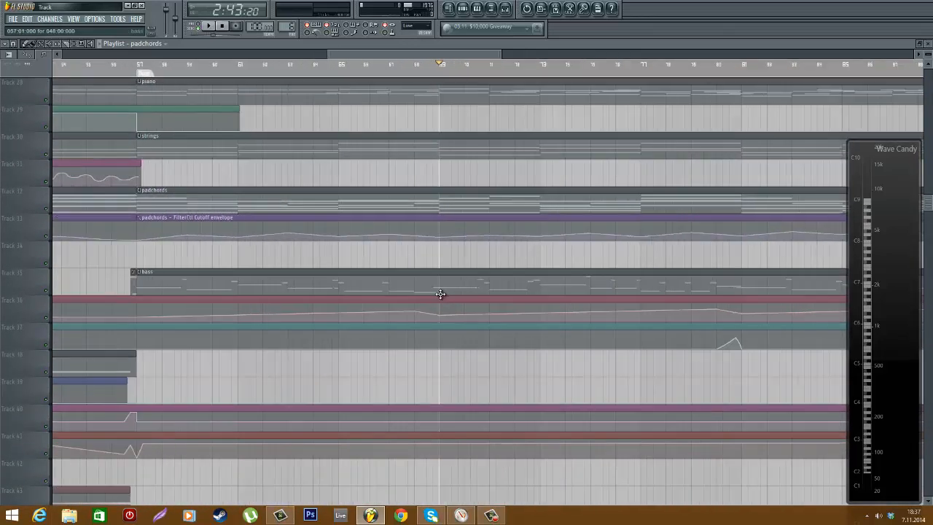
scroll(331, 194, up, 8)
- Mark the start of the drop by placing the playhead at bar 57, just before it, and at bar 57 again
click(142, 71)
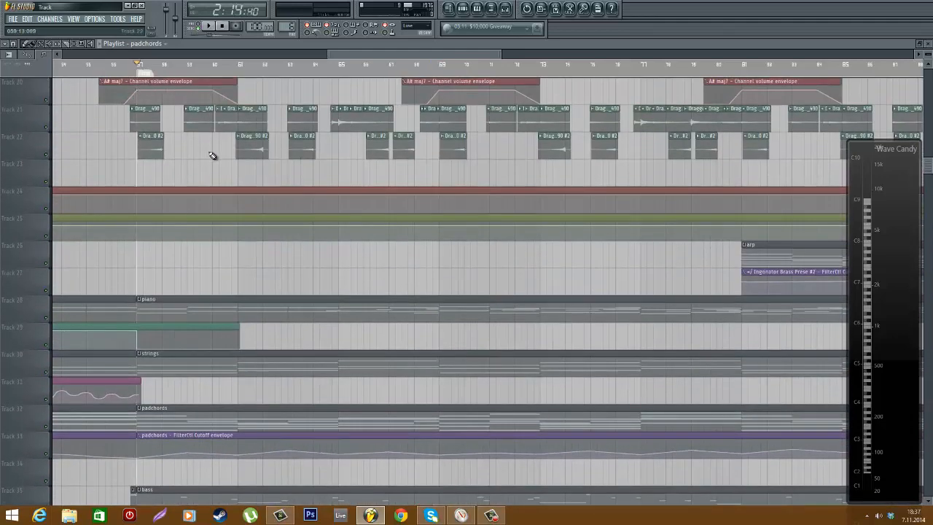
scroll(211, 153, up, 6)
scroll(257, 119, up, 3)
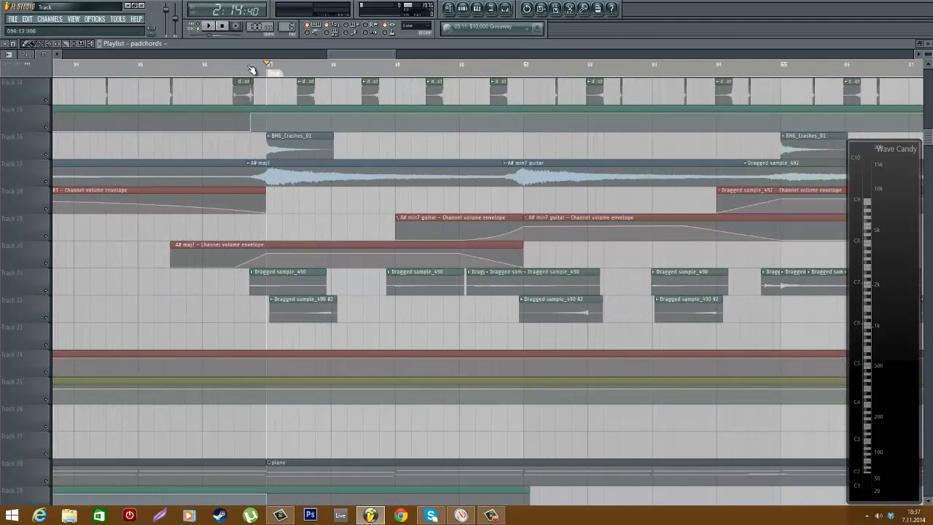
click(251, 69)
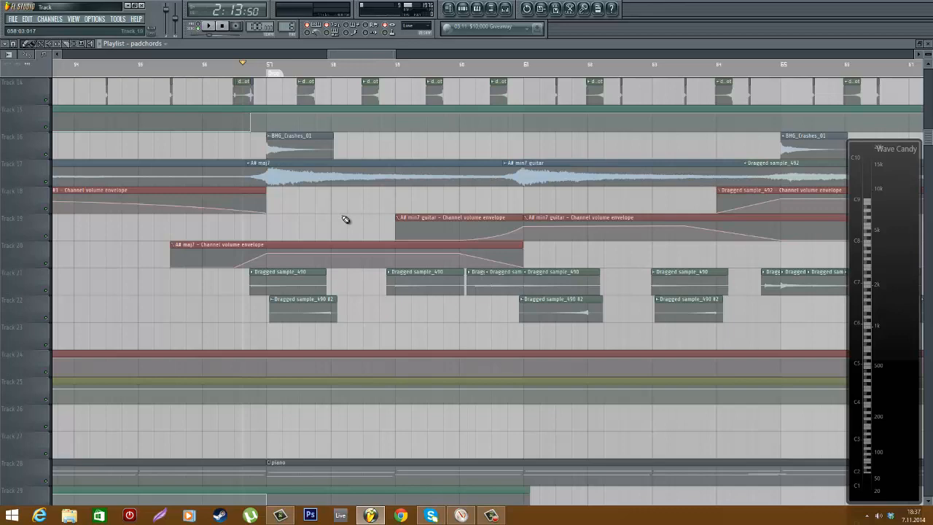
click(269, 66)
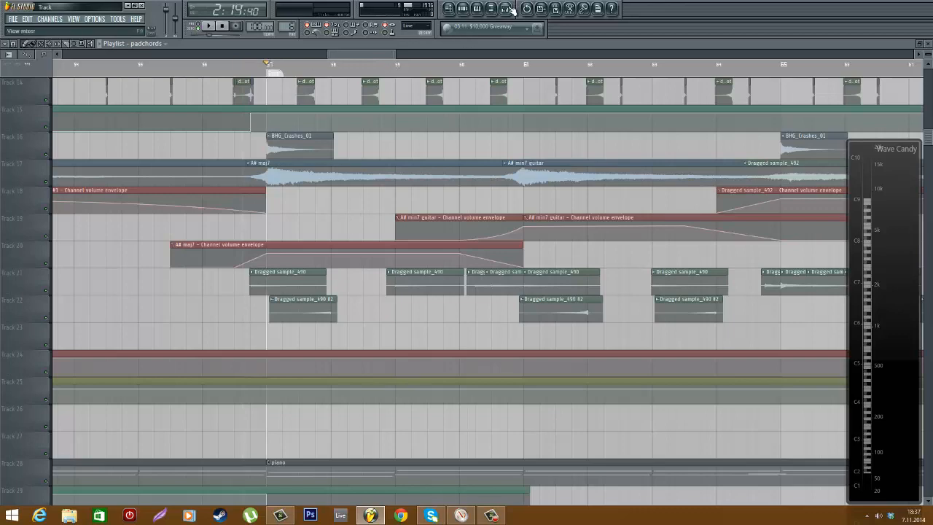
- Look over the drum, crash and dragged sample tracks around bar 57, along with the melodic patterns below them
scroll(412, 129, down, 3)
scroll(412, 129, down, 3)
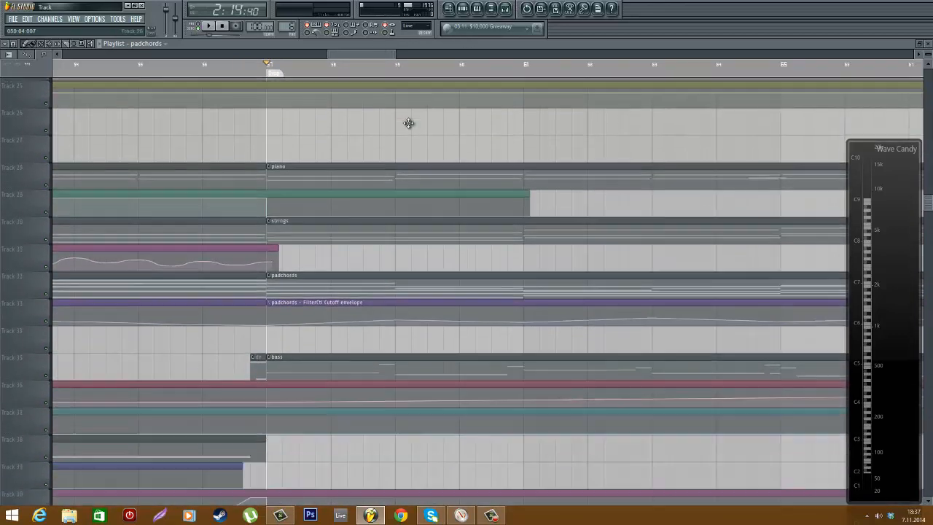
scroll(412, 118, up, 3)
scroll(412, 118, up, 8)
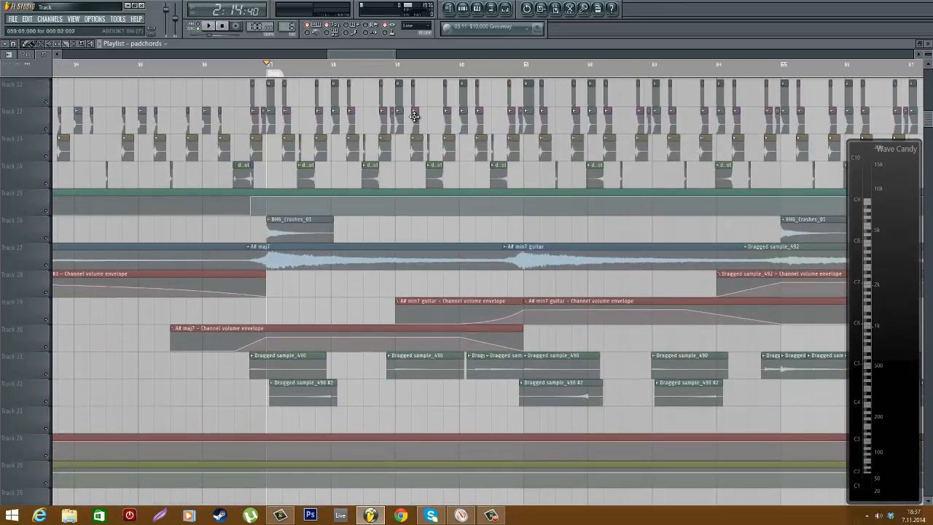
scroll(420, 118, down, 6)
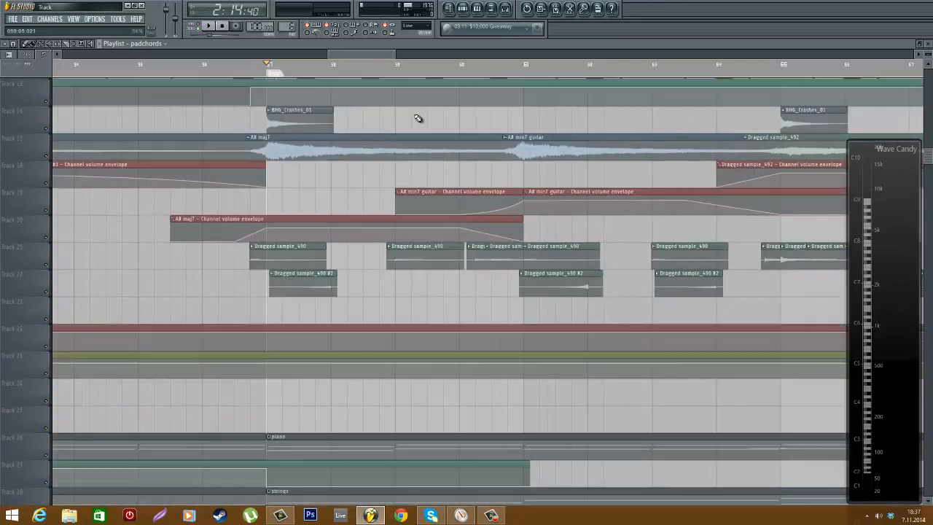
scroll(413, 113, up, 3)
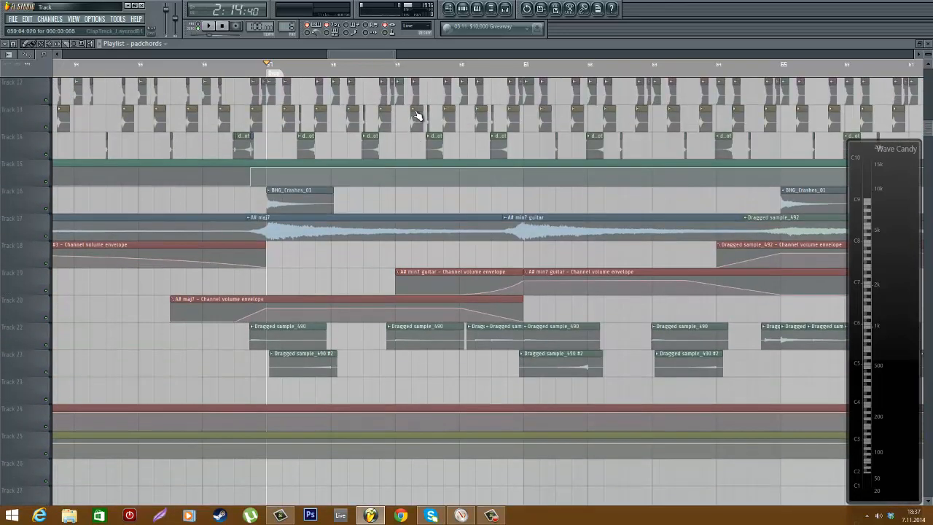
scroll(417, 115, up, 2)
scroll(420, 117, down, 3)
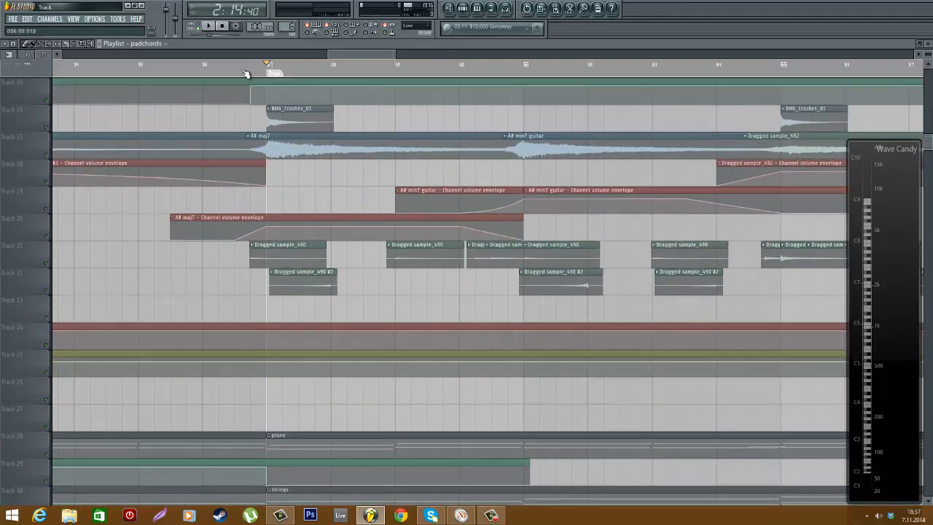
- Open the Dragged sample_490 clip's channel settings and the mixer, and play the song from just before bar 57
click(244, 70)
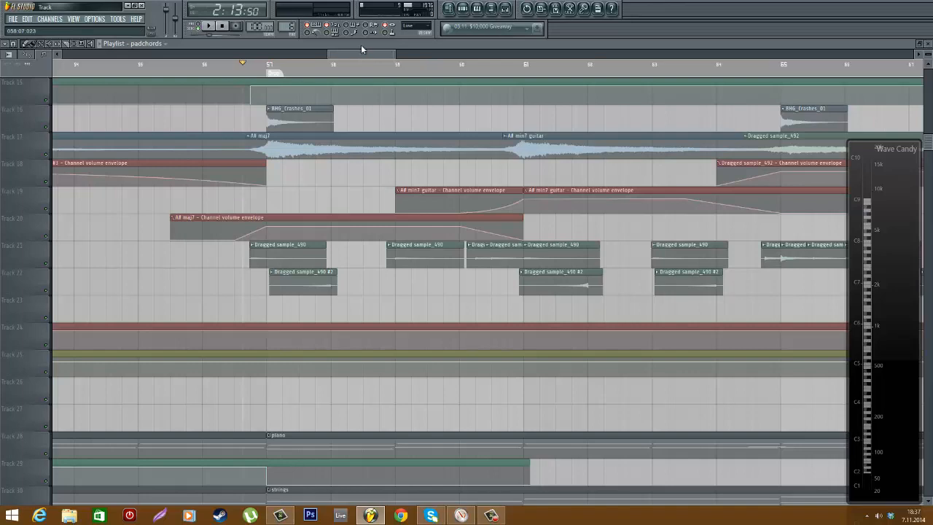
scroll(381, 215, down, 6)
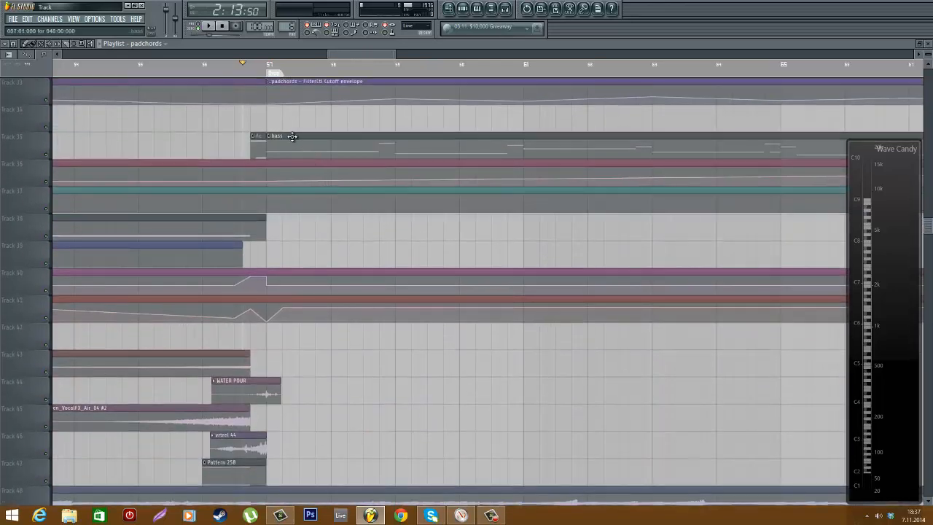
scroll(308, 246, up, 3)
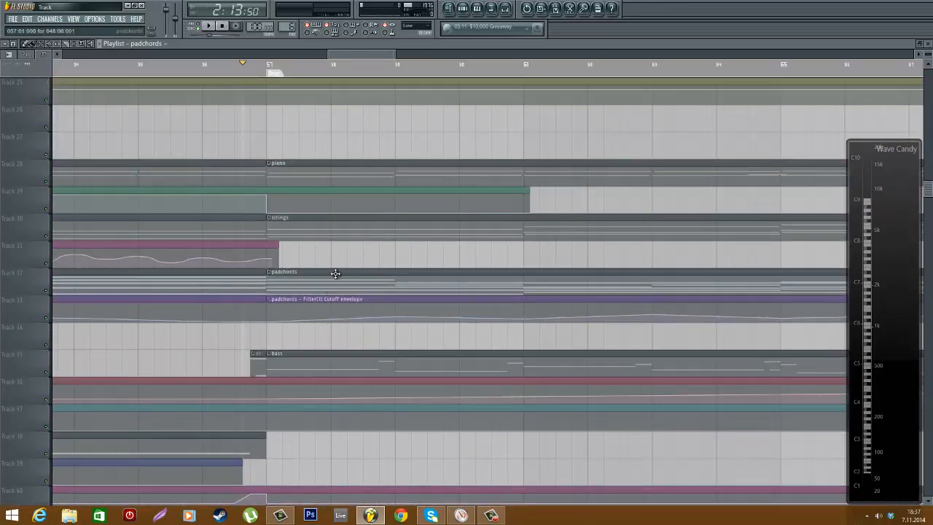
scroll(336, 275, up, 4)
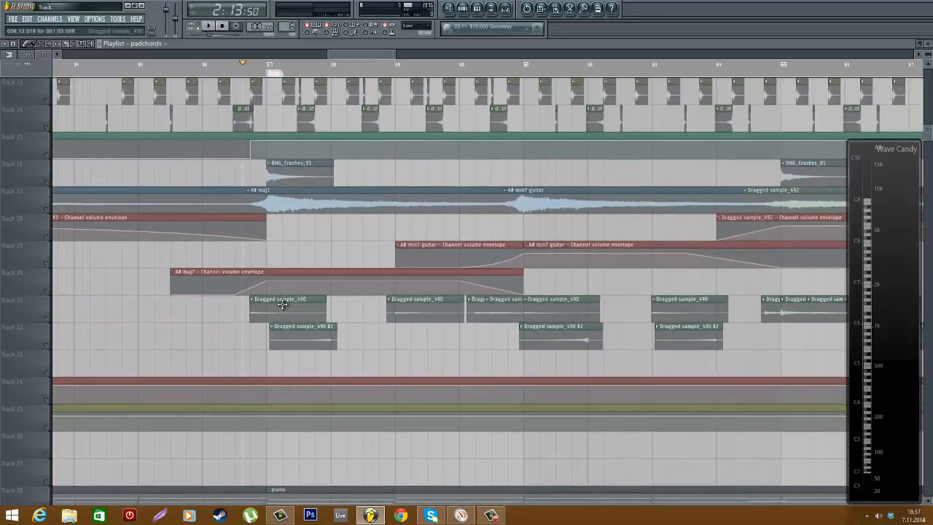
double_click(284, 304)
click(504, 8)
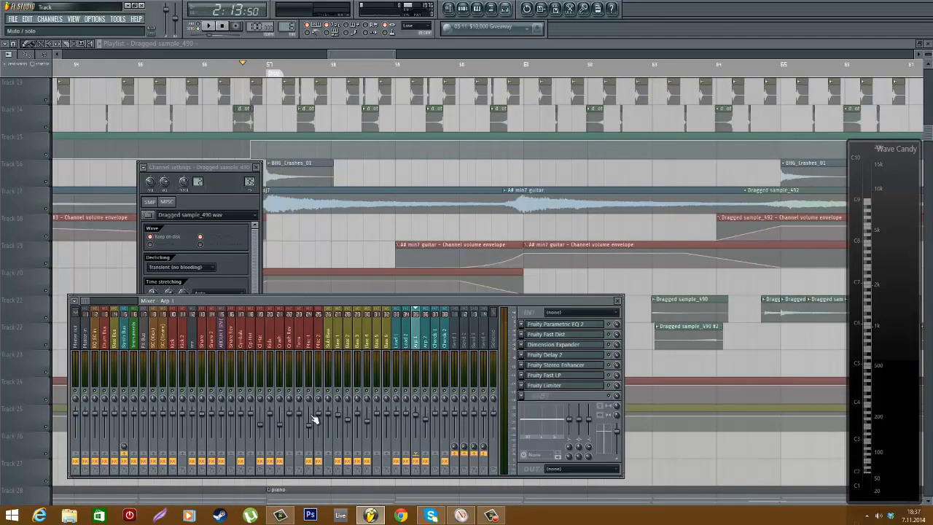
drag(86, 302, 90, 302)
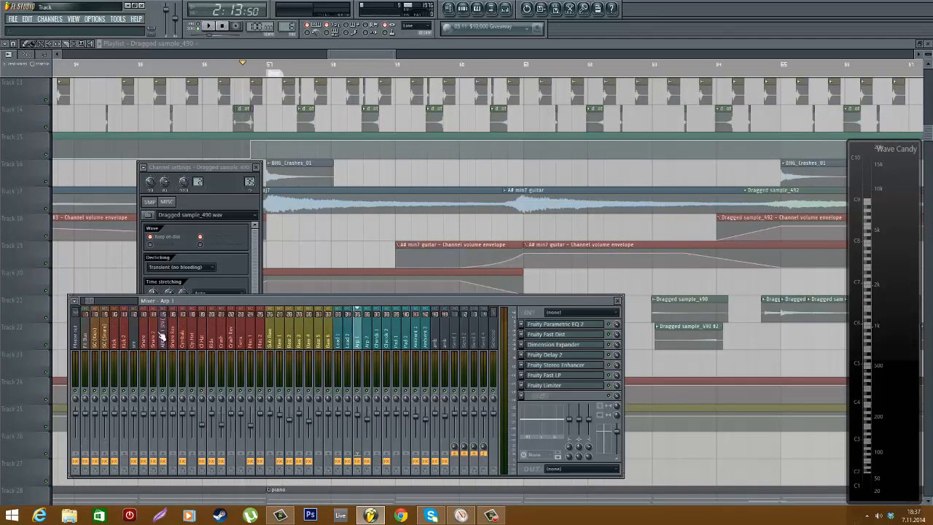
key(space)
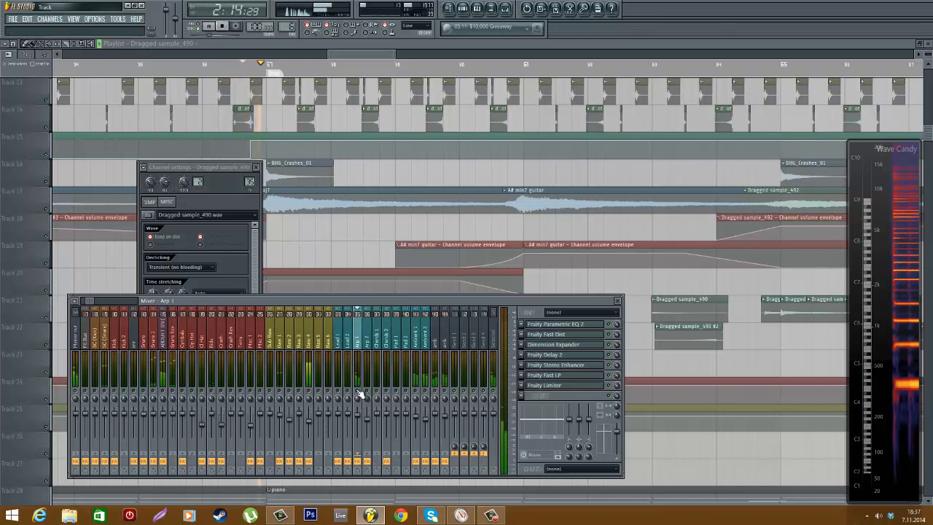
- Hide the mixer, skip the playback ahead to just before bar 65, then show the mixer again and stop playback
click(347, 58)
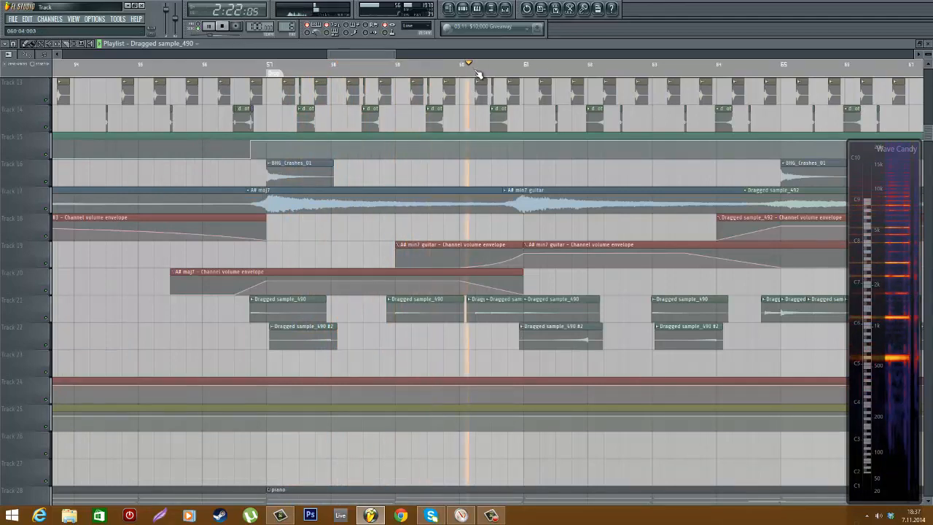
click(642, 66)
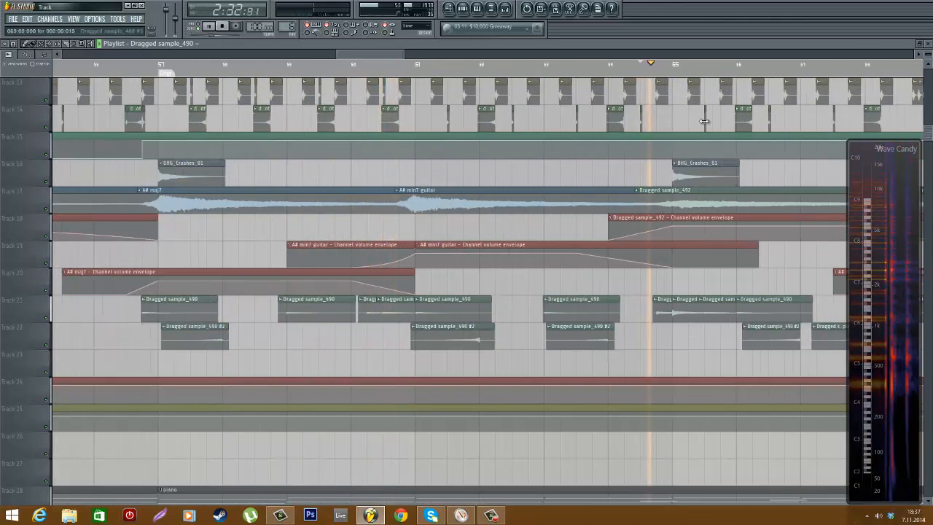
click(505, 11)
key(space)
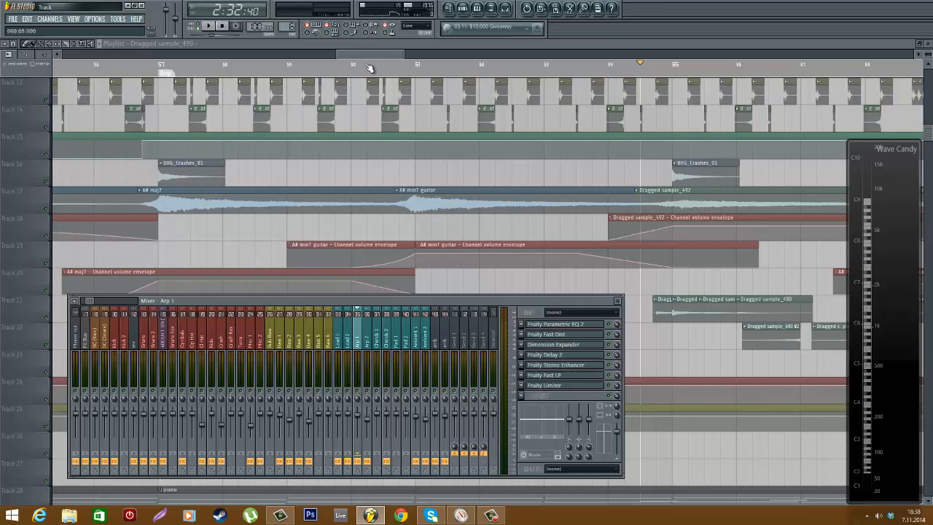
- Return to the playlist from the mixer and open the drop's bass pattern in the piano roll
click(363, 45)
scroll(342, 191, down, 3)
scroll(209, 233, up, 3)
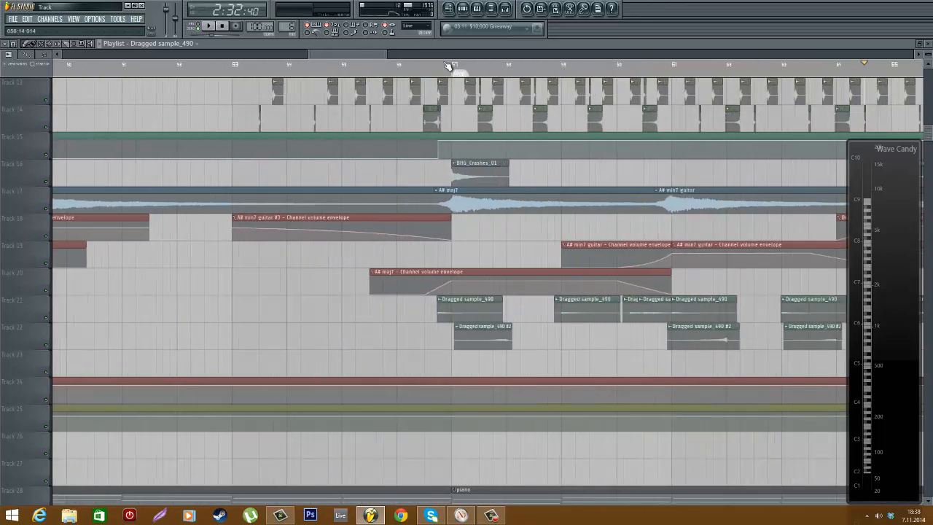
scroll(454, 203, down, 3)
scroll(431, 295, up, 3)
scroll(432, 291, down, 4)
scroll(432, 291, down, 4)
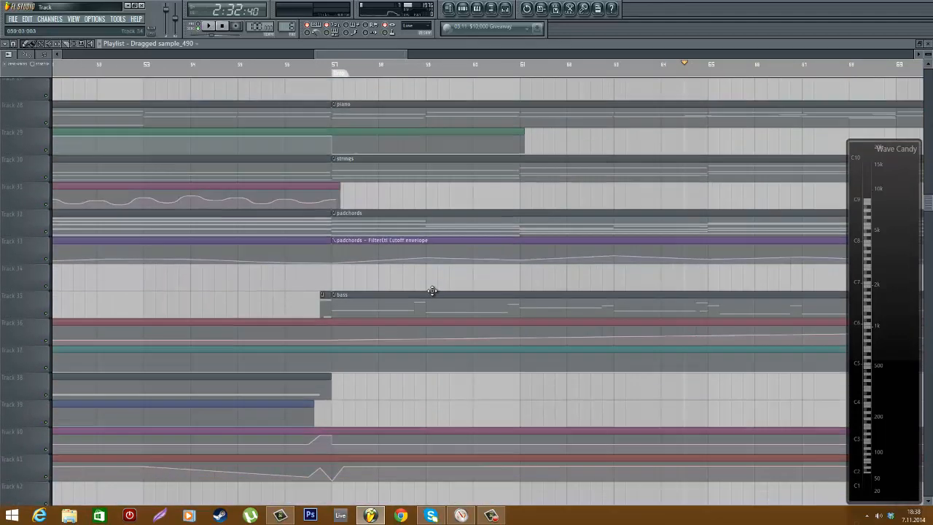
double_click(431, 292)
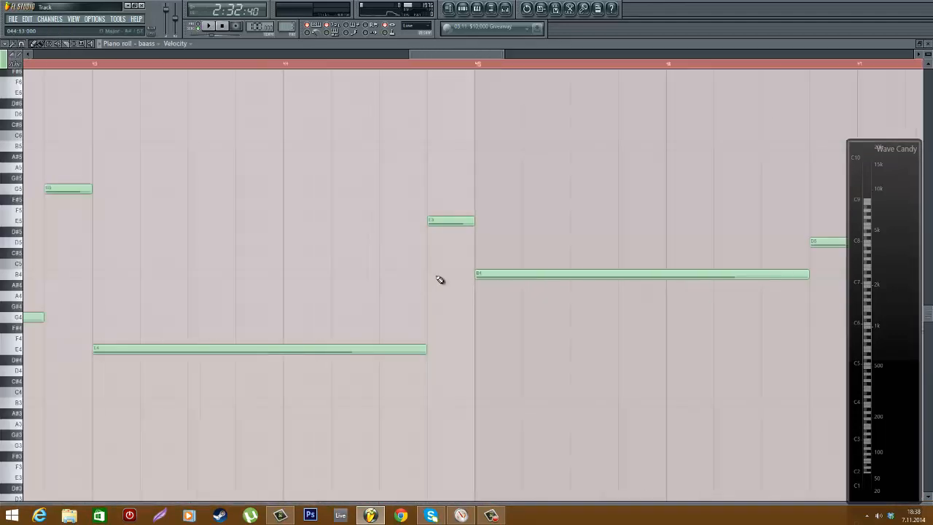
- Open the baass channel's Harmor synth, preview its sound with a few notes, and adjust the XY modulation pad
click(474, 12)
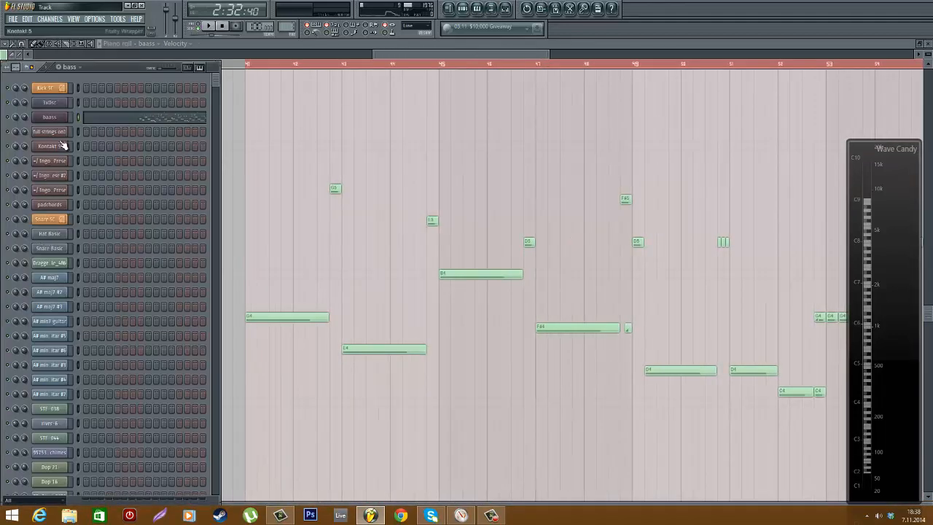
click(61, 119)
key(w)
key(c)
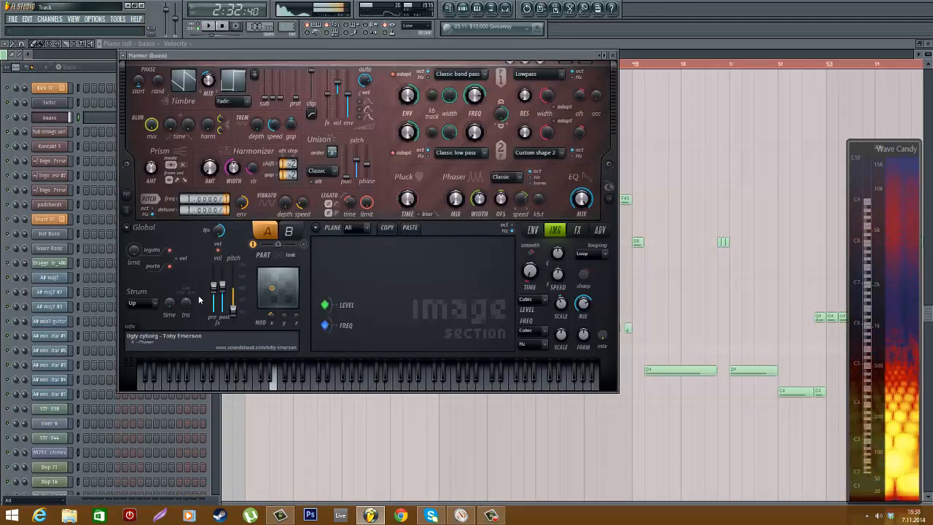
drag(272, 312, 282, 331)
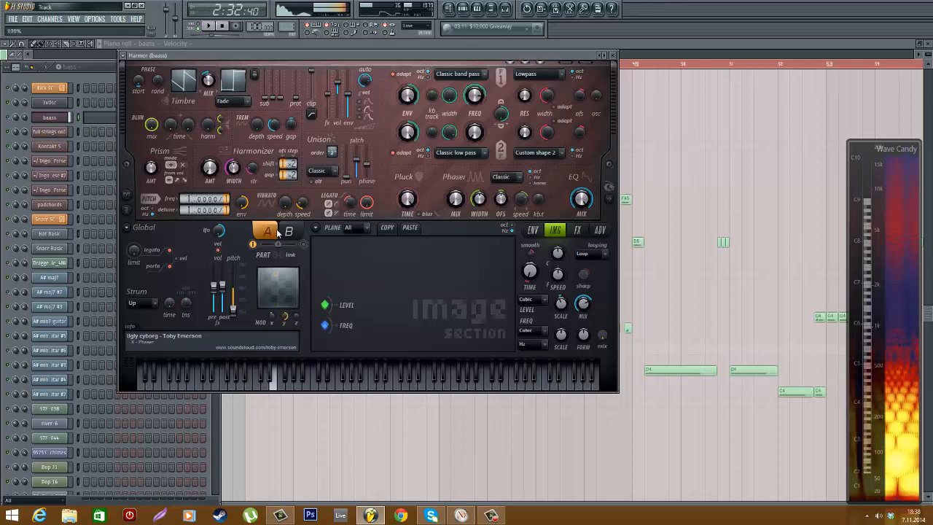
- Show the Harmor bass's effects page to examine its distortion amount, and return to the playlist
click(578, 230)
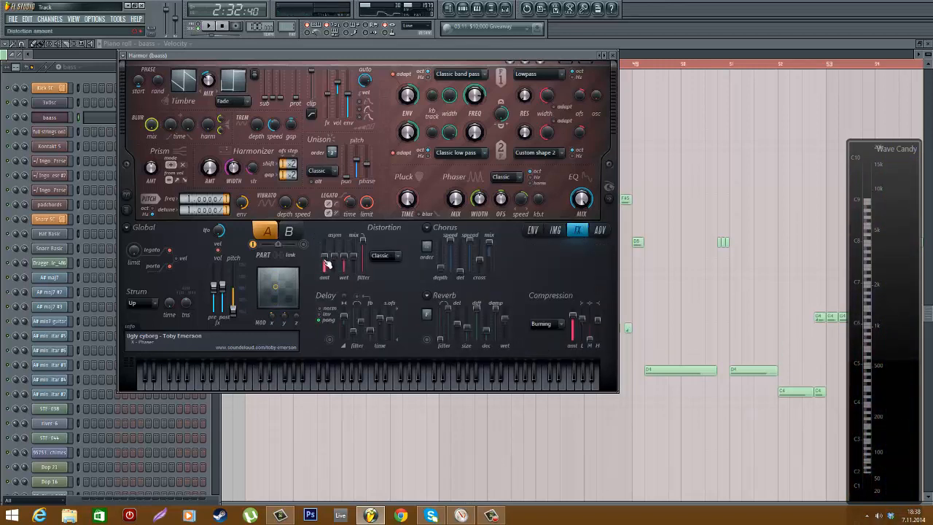
mouse_move(327, 263)
mouse_down()
mouse_move(322, 173)
mouse_move(316, 259)
mouse_up()
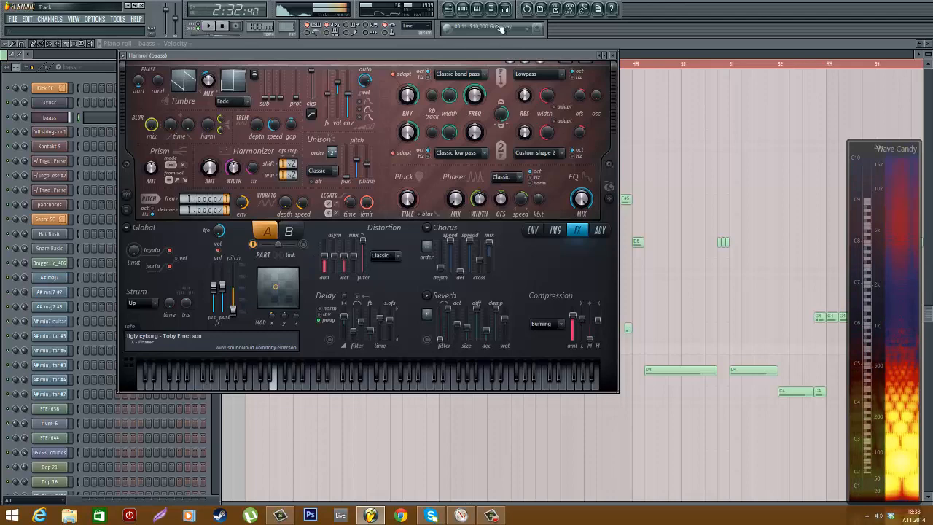
click(927, 44)
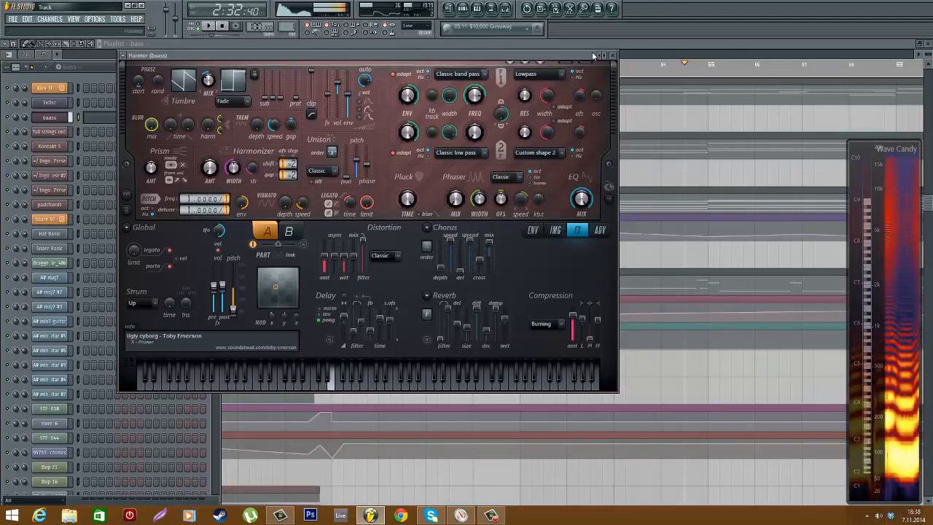
- Close the Harmor window, play the drop from bar 57, and watch the mixer levels before stopping
key(F9)
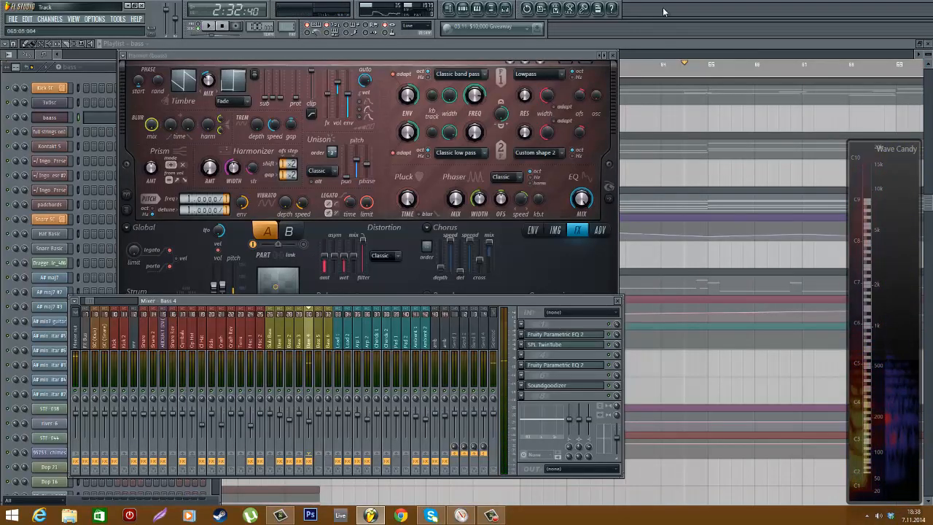
click(657, 48)
click(333, 71)
key(space)
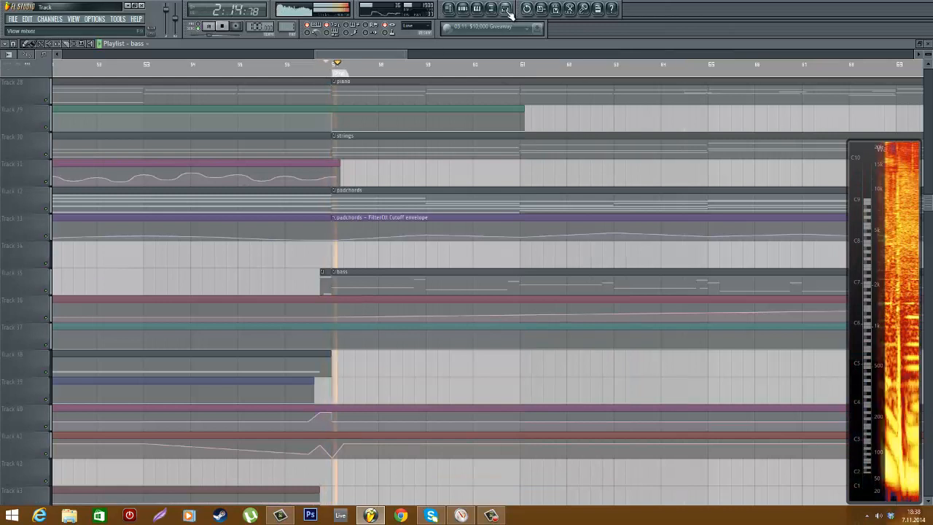
key(F9)
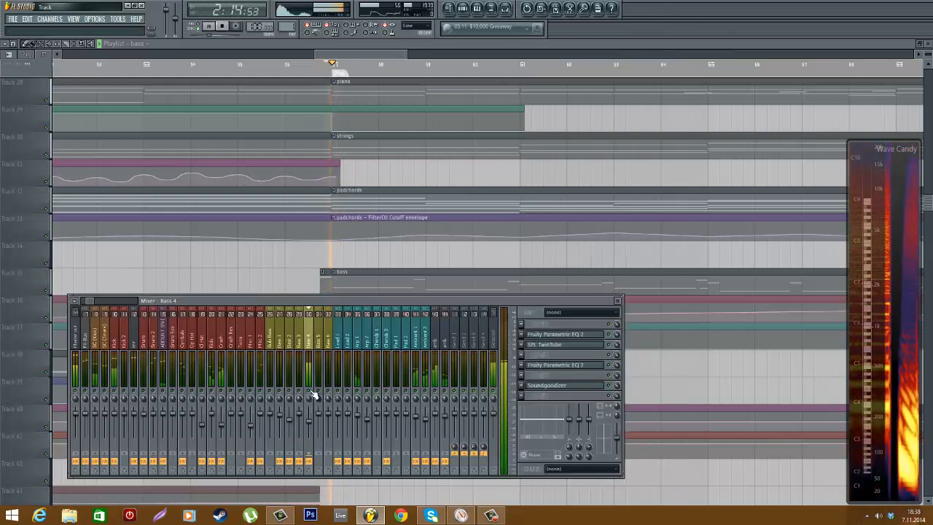
key(space)
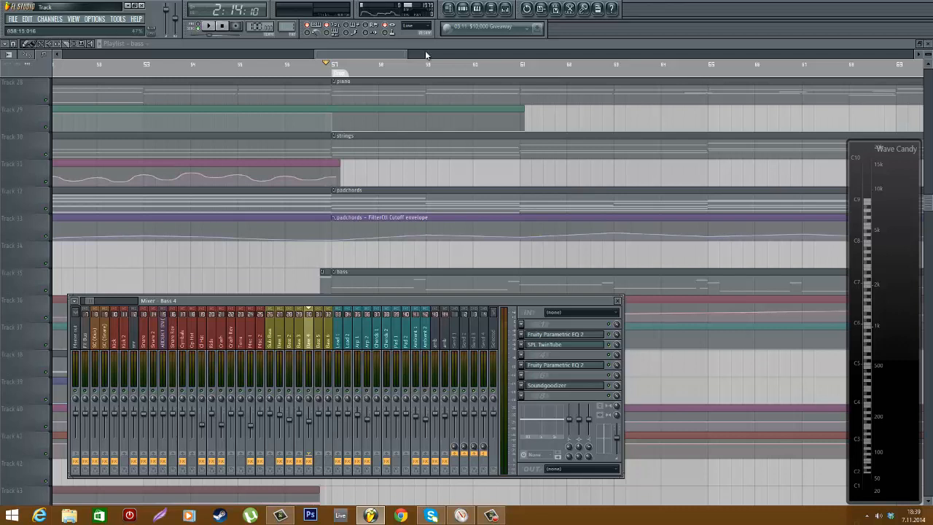
- Replay the drop from bar 57 with the sample clips and the mixer in view, then hide the mixer and stop playback
key(F9)
scroll(450, 154, up, 7)
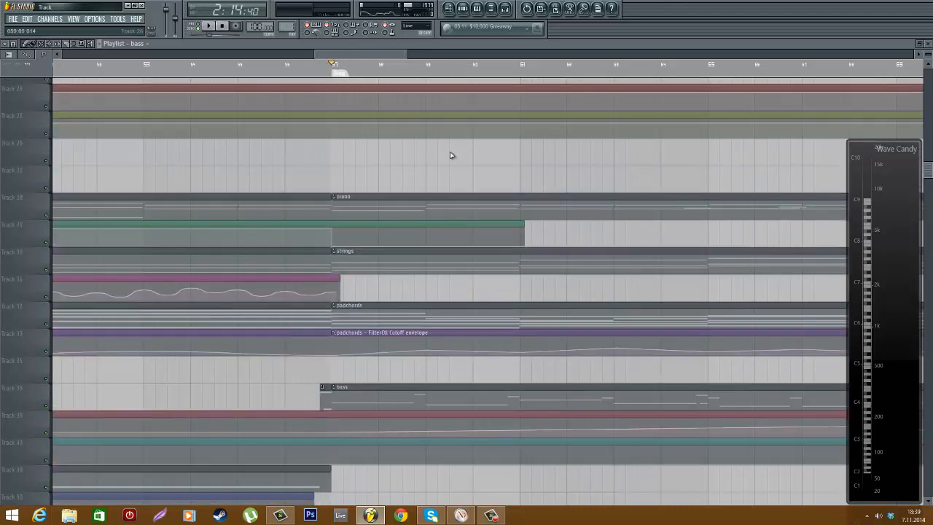
key(space)
click(508, 10)
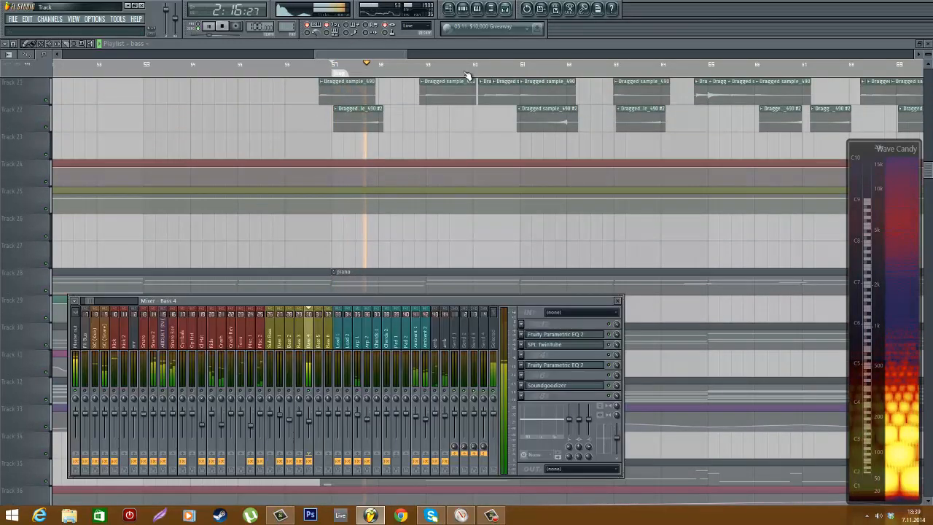
click(405, 46)
scroll(438, 146, down, 4)
scroll(530, 209, up, 2)
key(space)
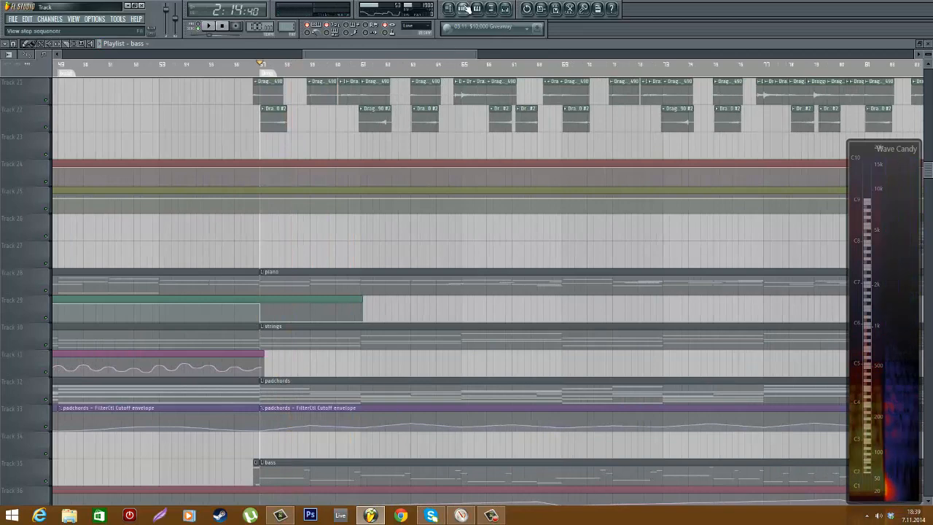
- Reopen the baass channel's Harmor synth and examine its image page and the Filter 2 frequency envelope
key(F6)
click(49, 118)
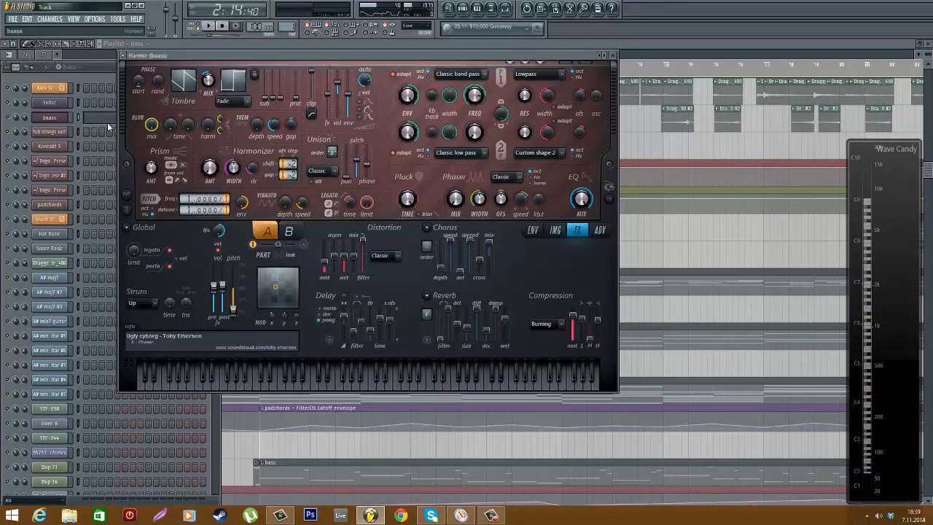
drag(217, 55, 381, 108)
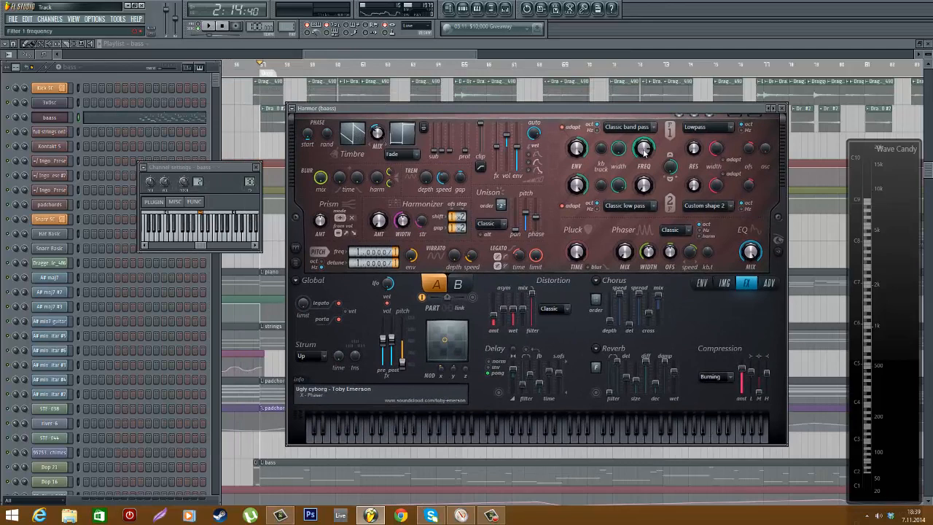
click(724, 283)
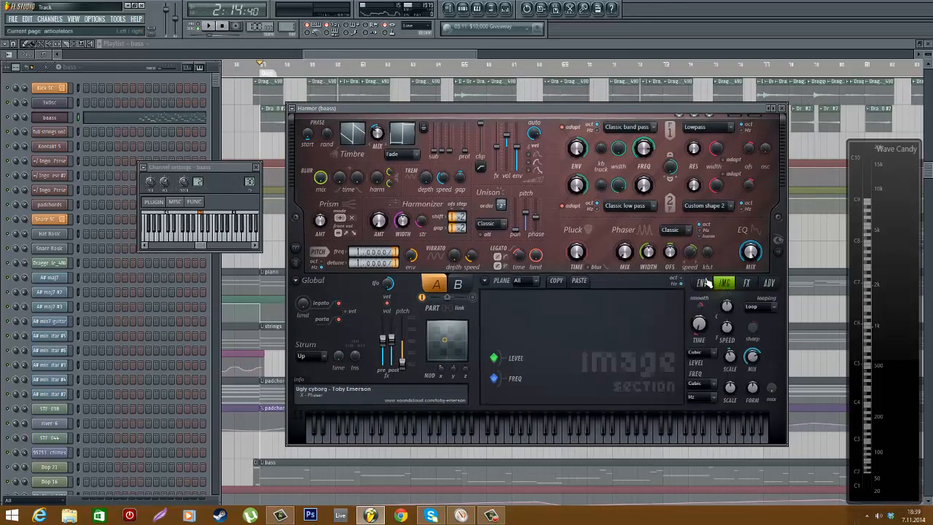
click(702, 283)
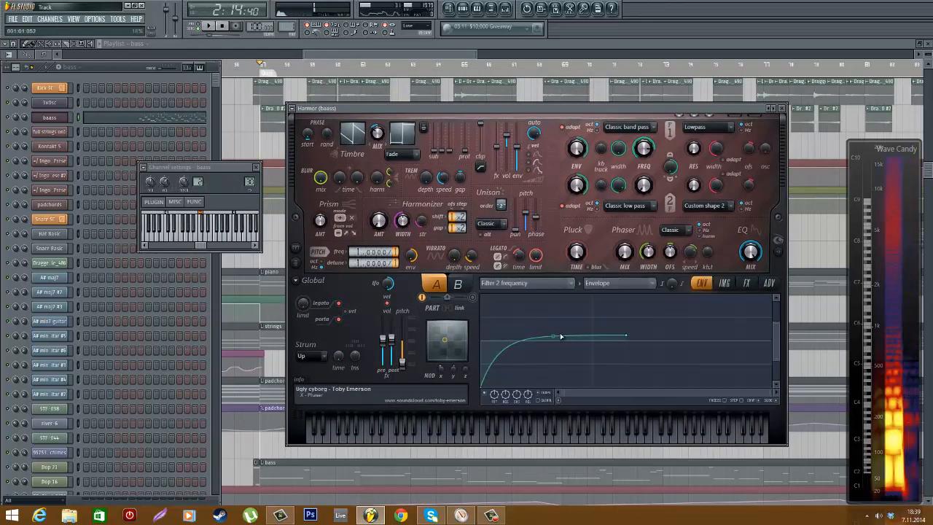
drag(775, 322, 776, 301)
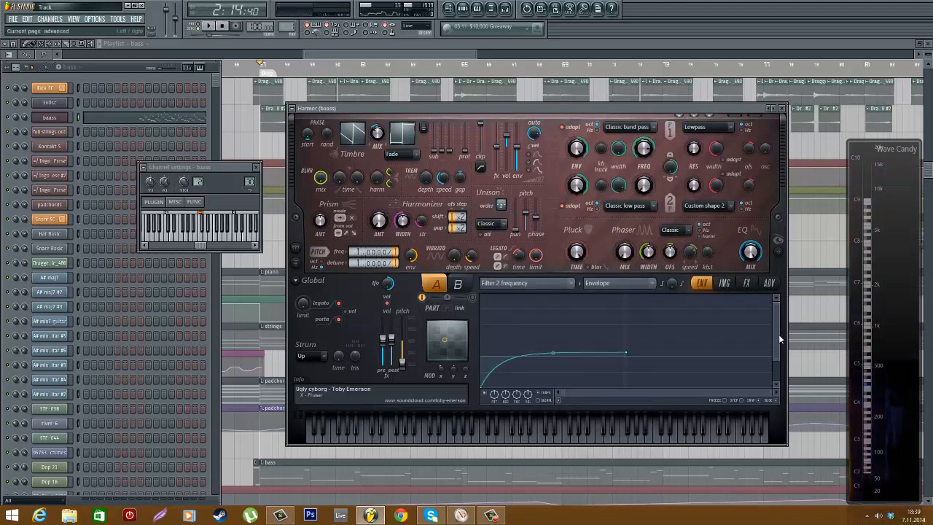
drag(777, 361, 776, 380)
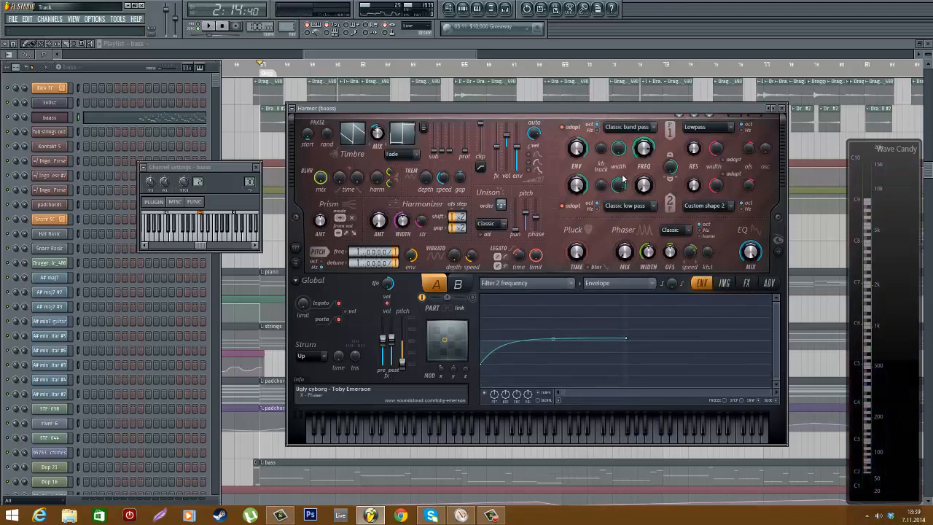
- Preview a bass note in Harmor, compare the envelope and effects pages, and check the compression types, keeping Burning
click(747, 283)
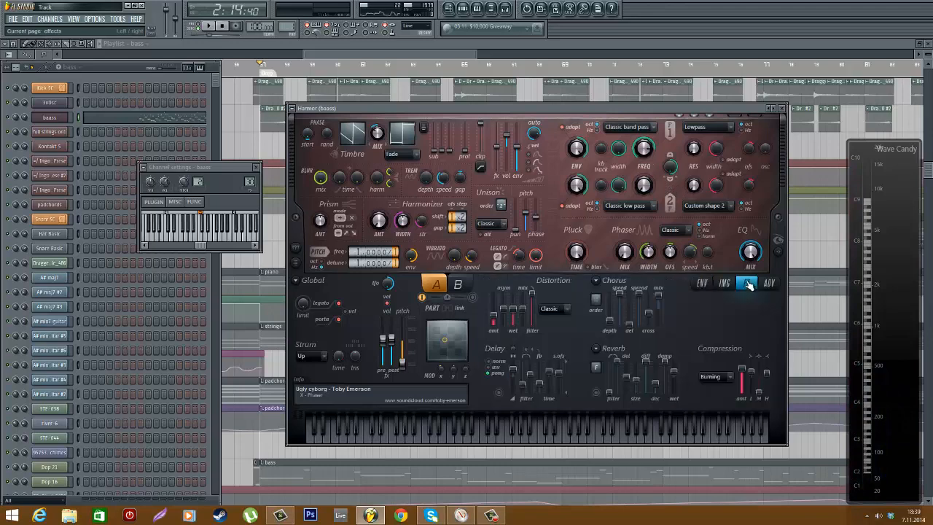
click(702, 283)
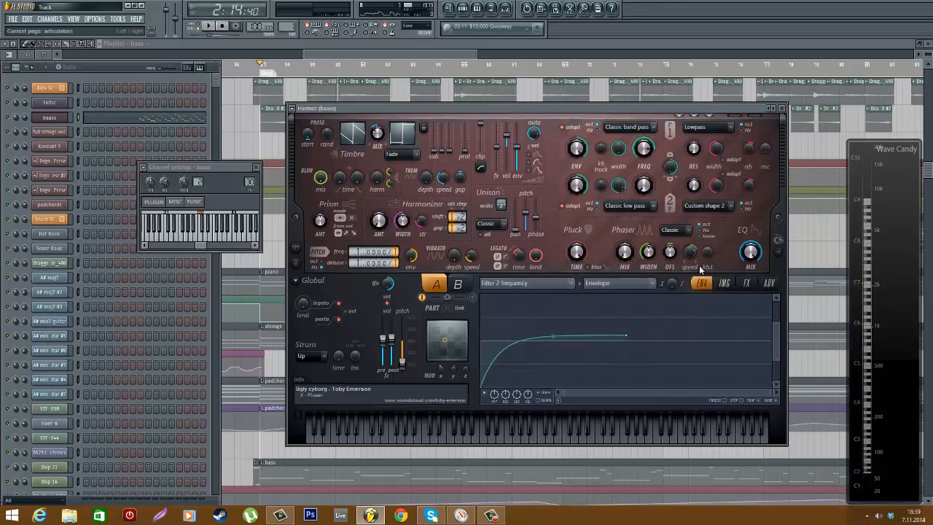
key(z)
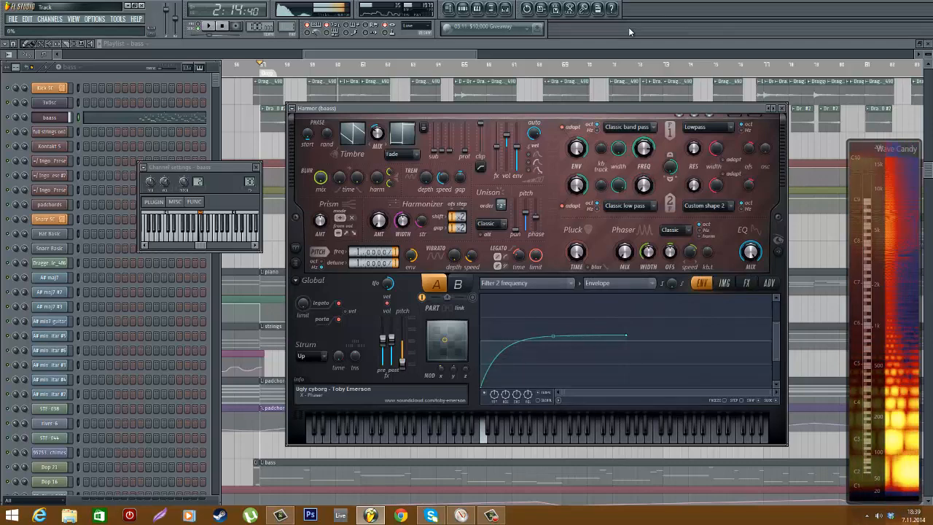
click(744, 285)
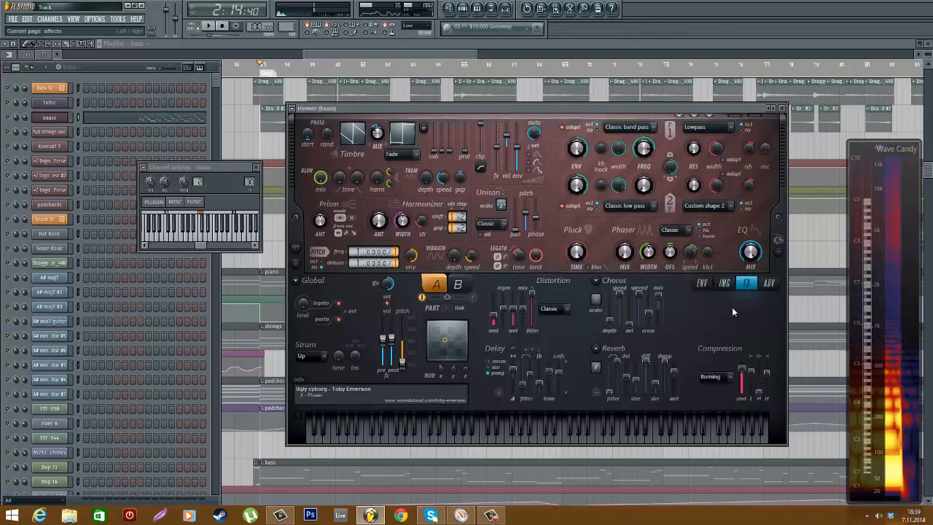
click(727, 378)
click(719, 438)
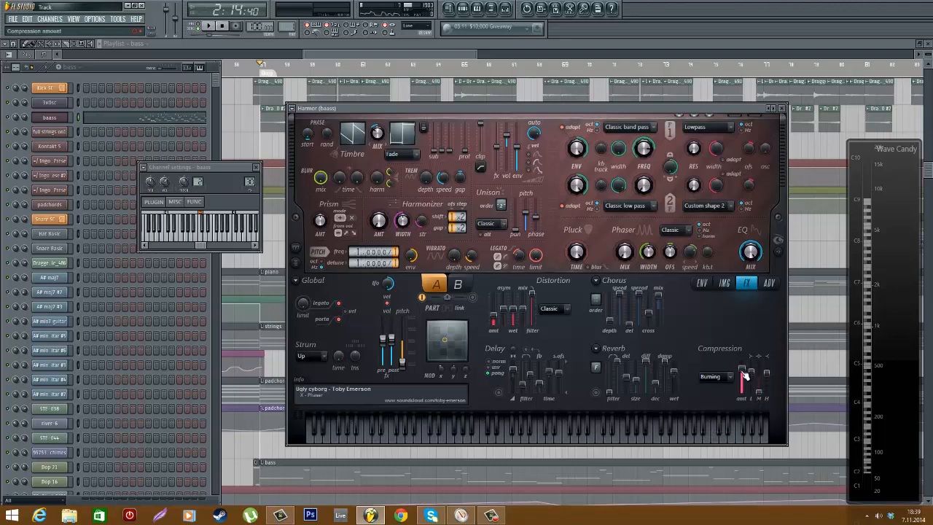
- Close Harmor and its channel settings, and inspect the Soundgoodizer on the Bass 4 mixer track
click(780, 107)
click(506, 9)
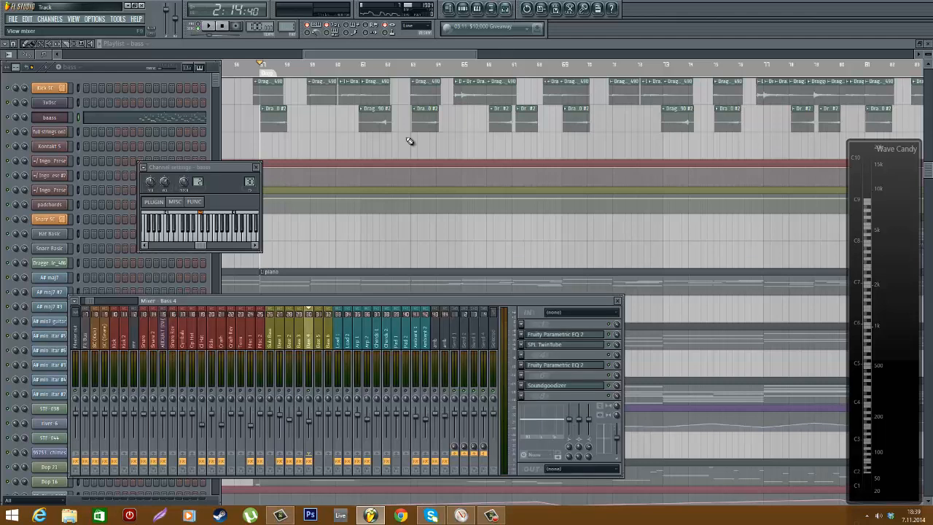
click(255, 167)
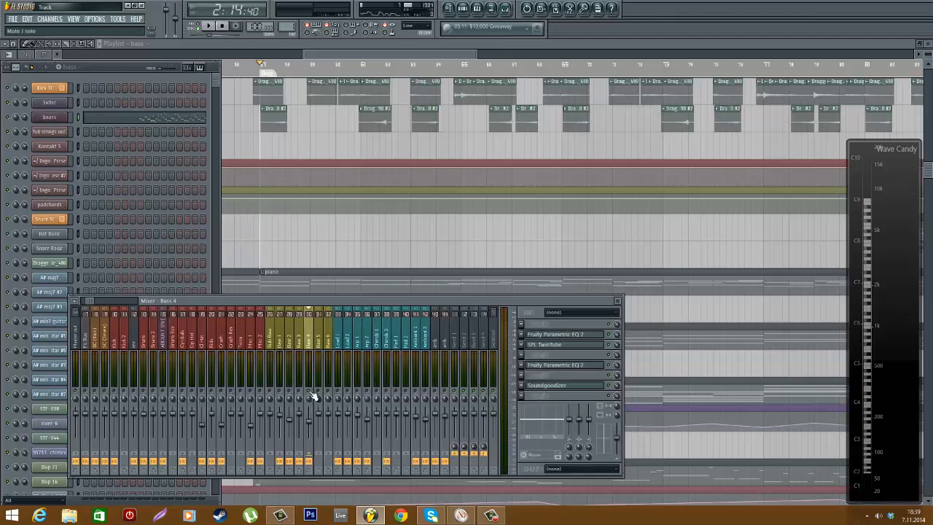
click(561, 386)
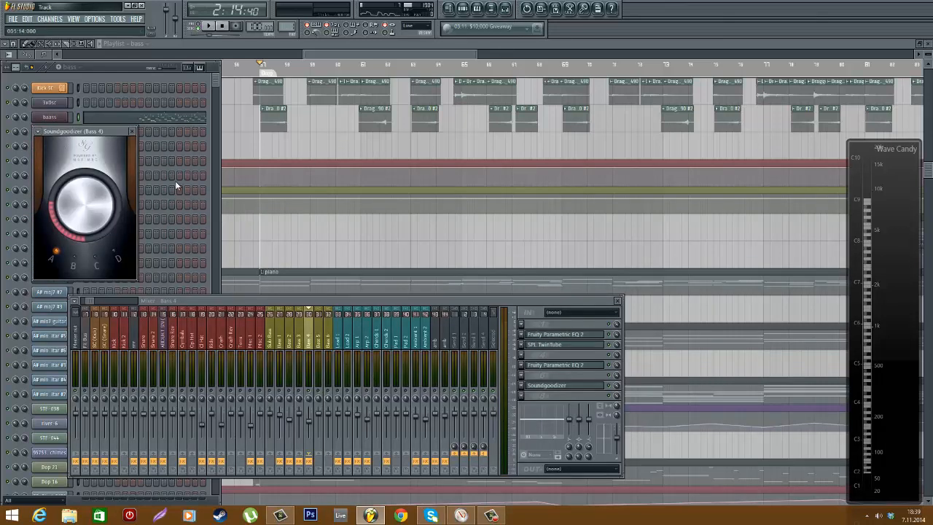
click(131, 132)
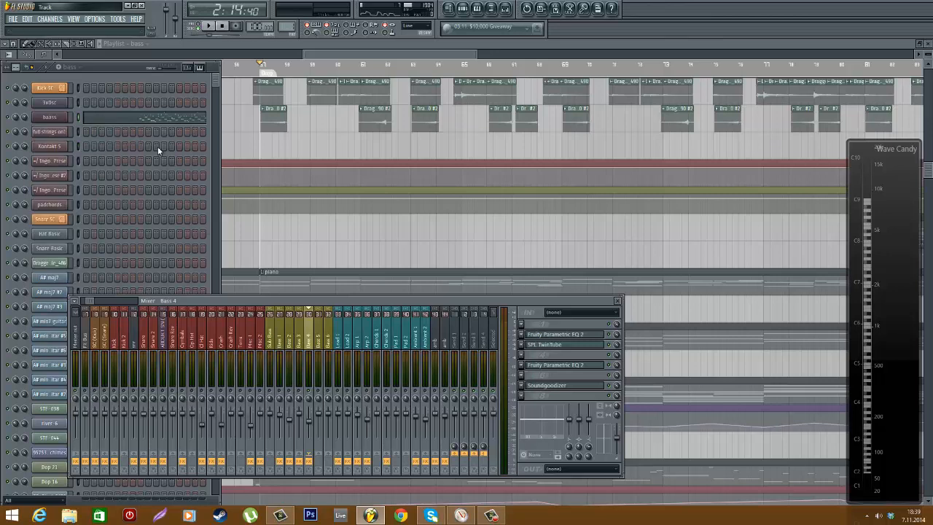
- Inspect both Fruity Parametric EQ 2 effects on the Bass 4 track, closing each one
click(592, 335)
click(353, 156)
click(591, 365)
click(424, 225)
- Open the SPL TwinTube on the Bass 4 track, examine its harmonics and saturation settings, and close it
click(551, 344)
drag(148, 150, 339, 188)
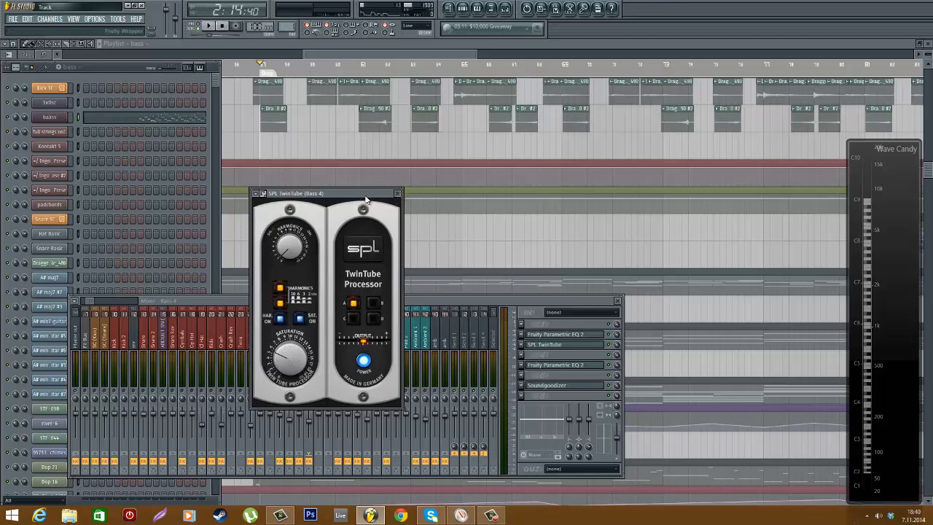
drag(366, 197, 444, 202)
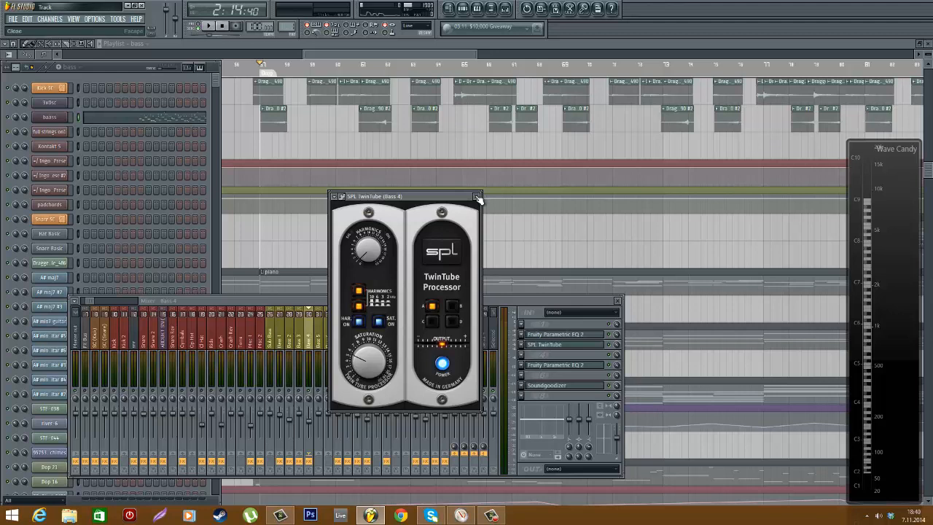
click(475, 196)
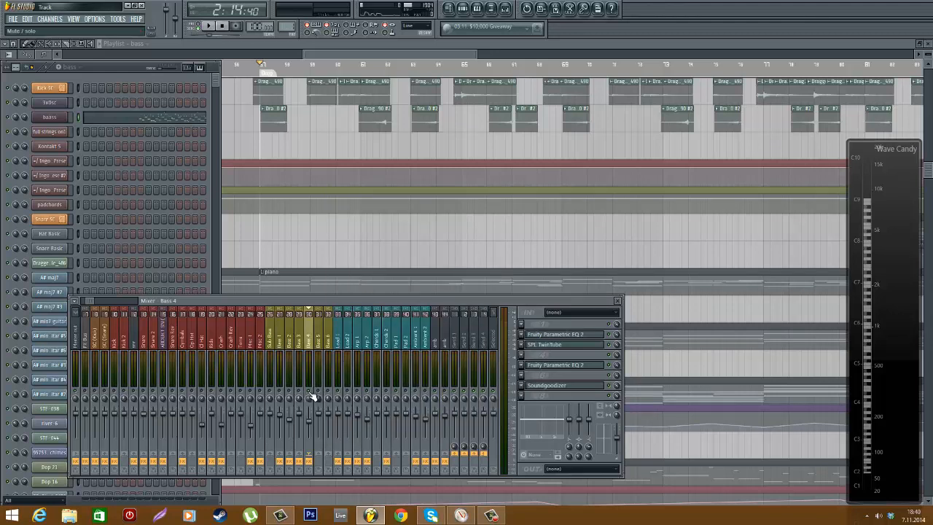
- Return to the playlist and examine the automation clips below the bass pattern, including the distortion amount envelope
click(350, 55)
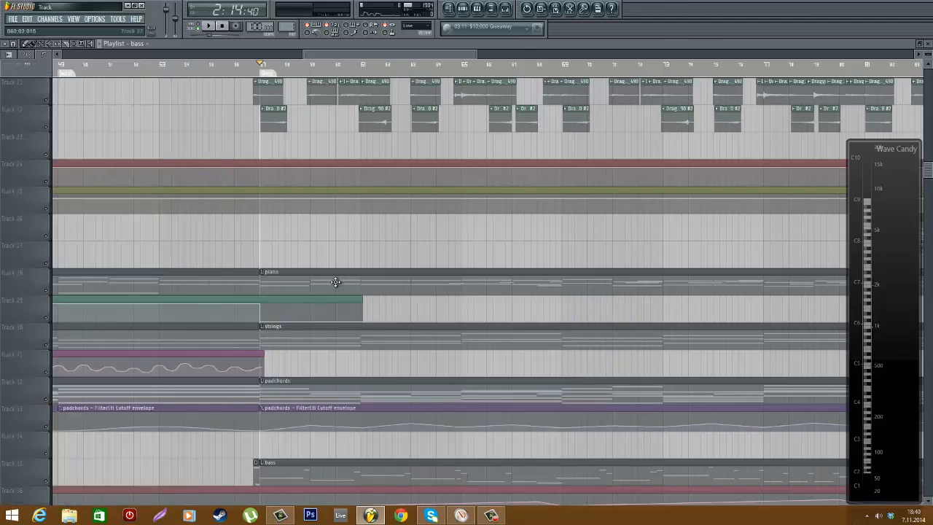
scroll(338, 277, up, 7)
scroll(408, 113, up, 3)
scroll(374, 146, down, 12)
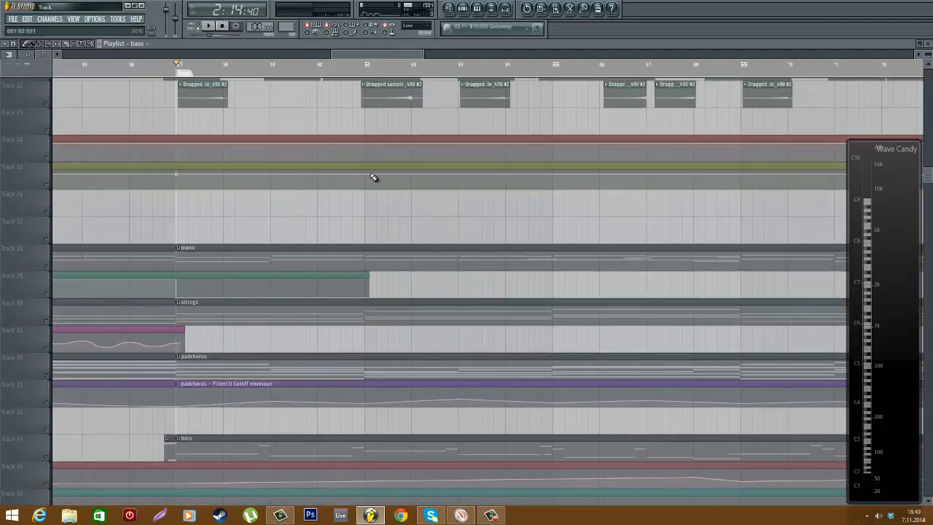
scroll(368, 166, down, 3)
scroll(367, 165, down, 6)
scroll(377, 175, up, 8)
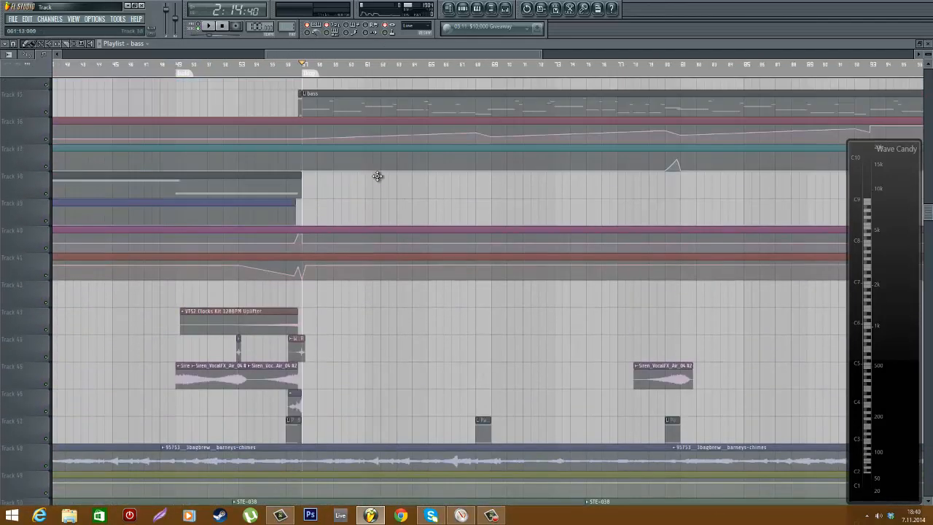
scroll(408, 178, down, 4)
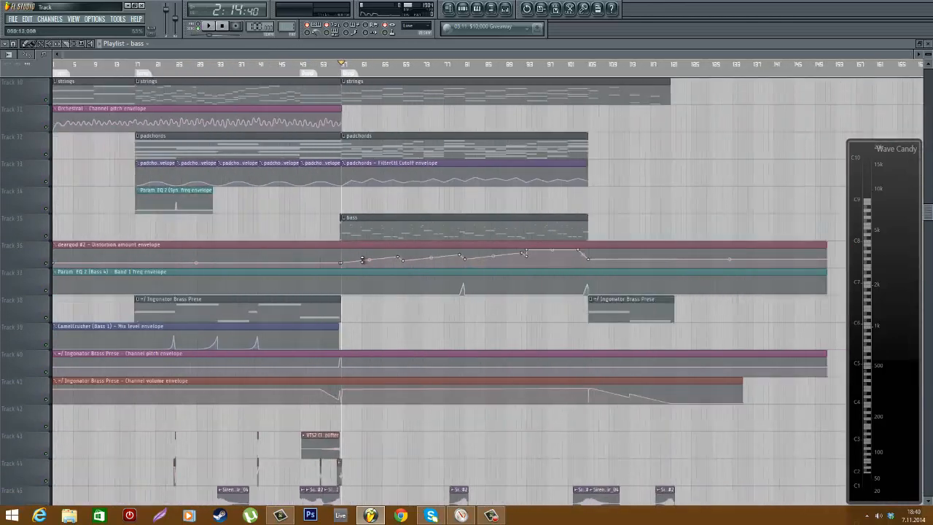
- Show the mixer and briefly play the song from around bar 92, where the distortion automation nears its peak
click(521, 67)
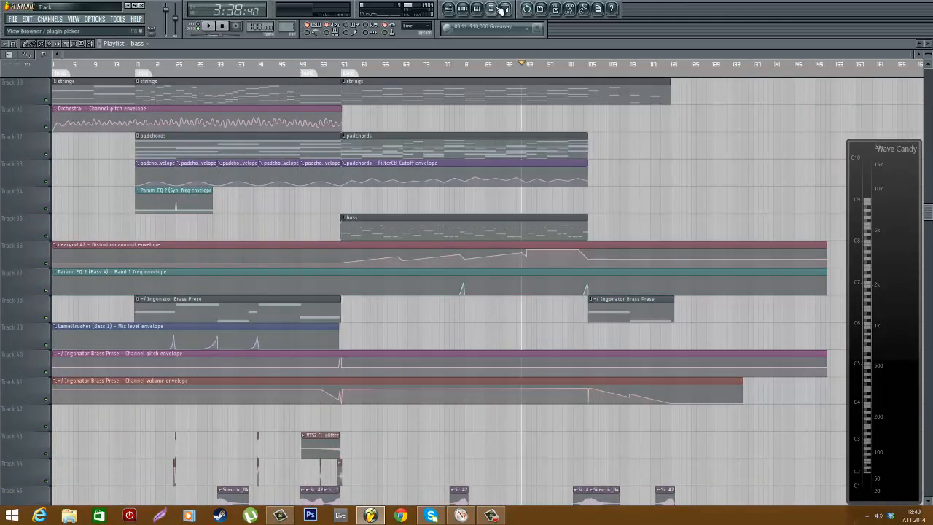
click(490, 8)
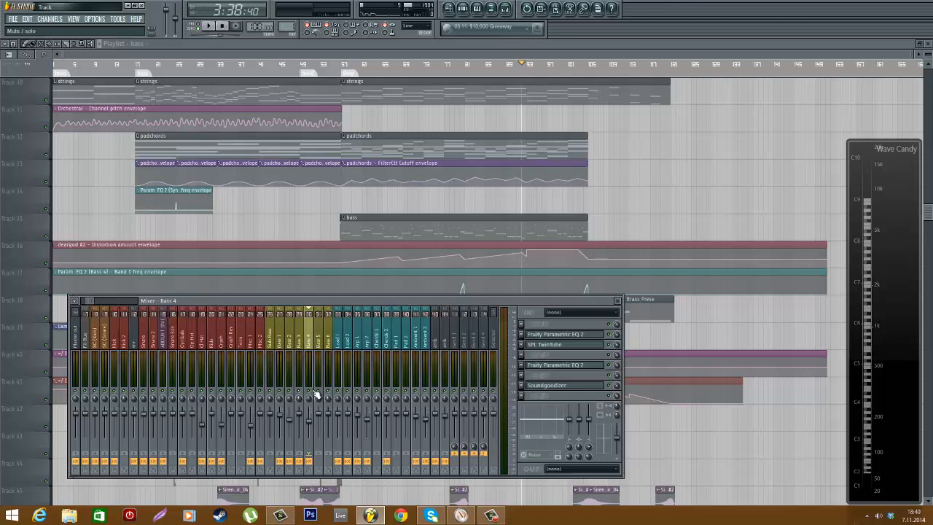
key(space)
key(space)
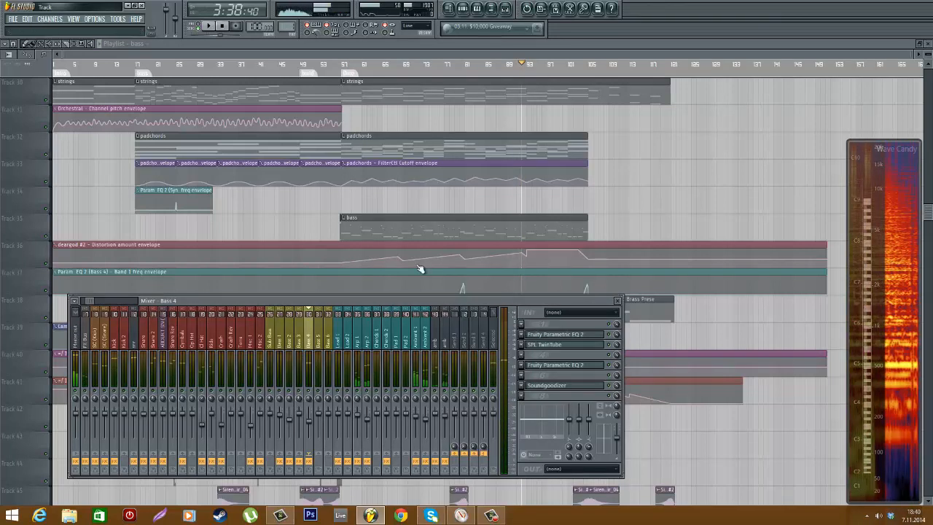
- Play the song from bar 63, the drop at bar 57, and around bar 98 to compare the bass distortion, ending playback with the mixer shown
click(373, 66)
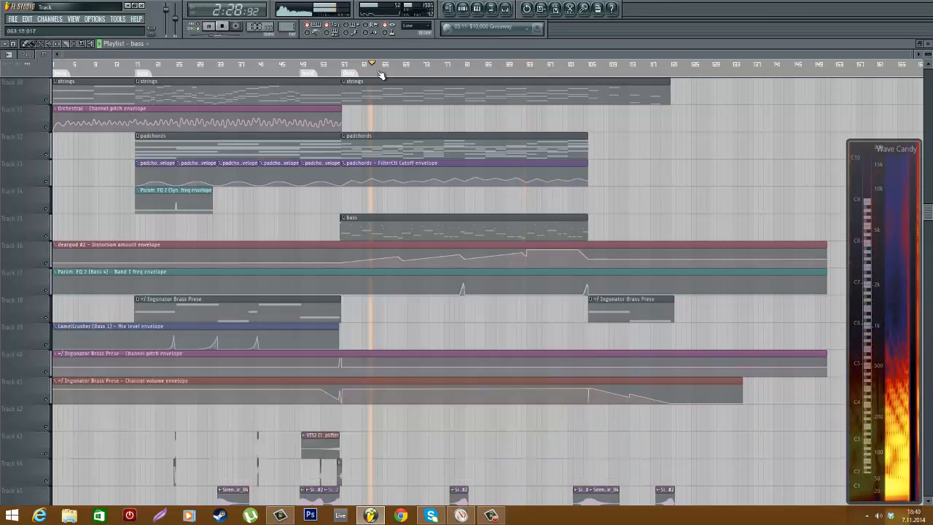
click(342, 66)
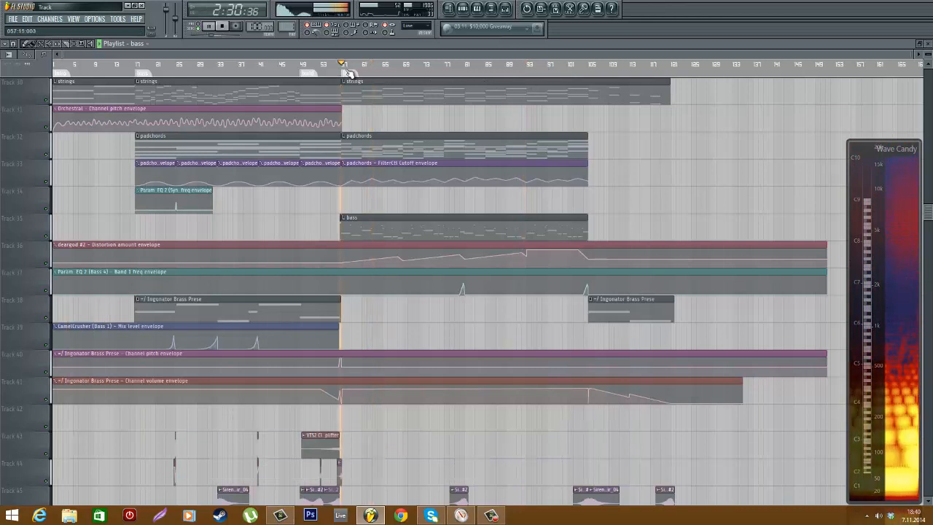
click(552, 67)
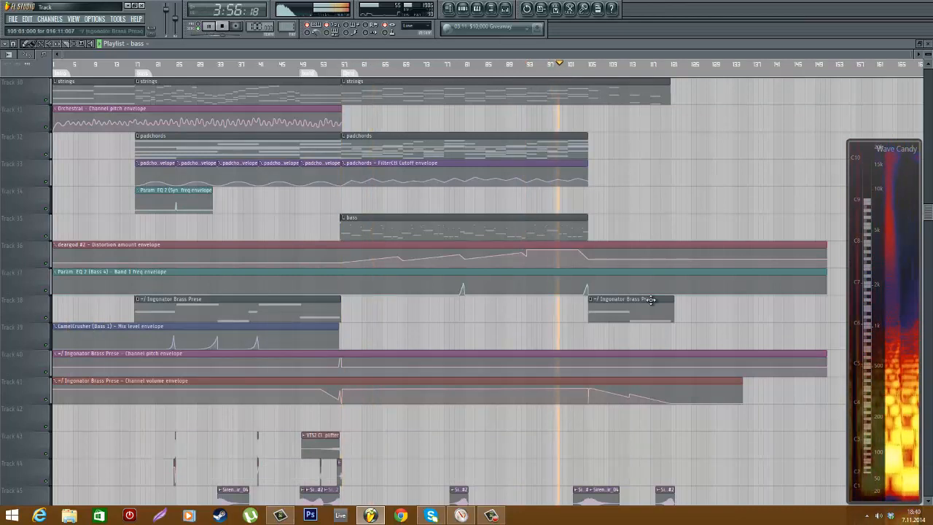
scroll(651, 299, up, 3)
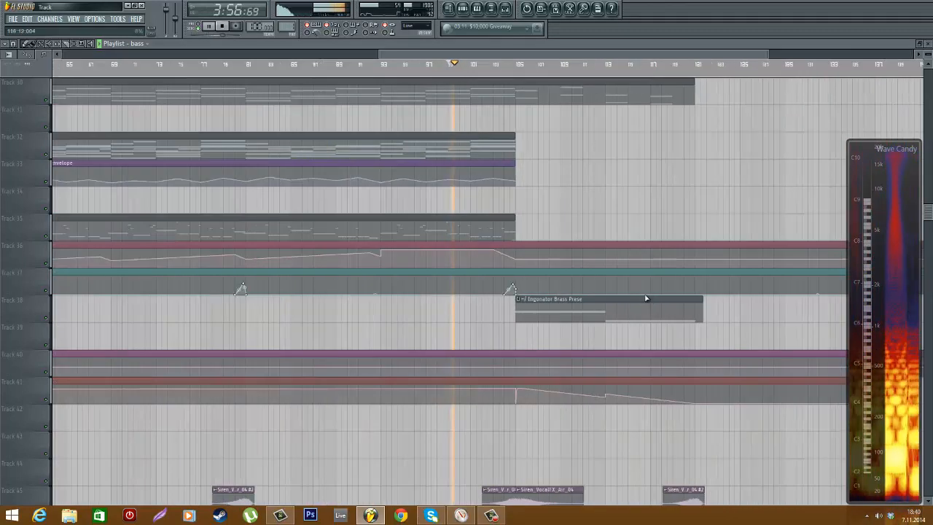
click(505, 10)
key(space)
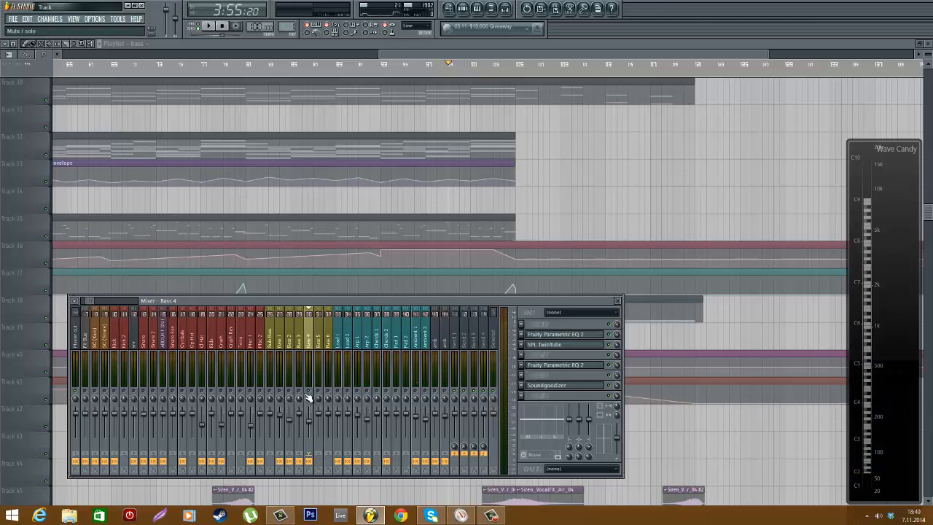
- Place the playback position around bar 63 and examine the drop's siren effects, transition clips and ambience layers in the playlist
click(415, 49)
scroll(410, 156, down, 3)
scroll(410, 158, up, 1)
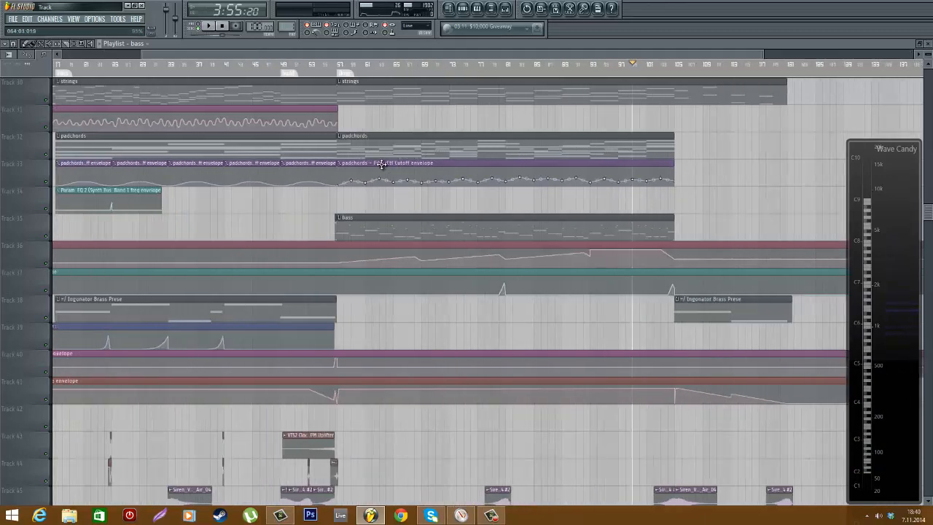
scroll(404, 147, up, 4)
scroll(419, 167, up, 4)
click(380, 64)
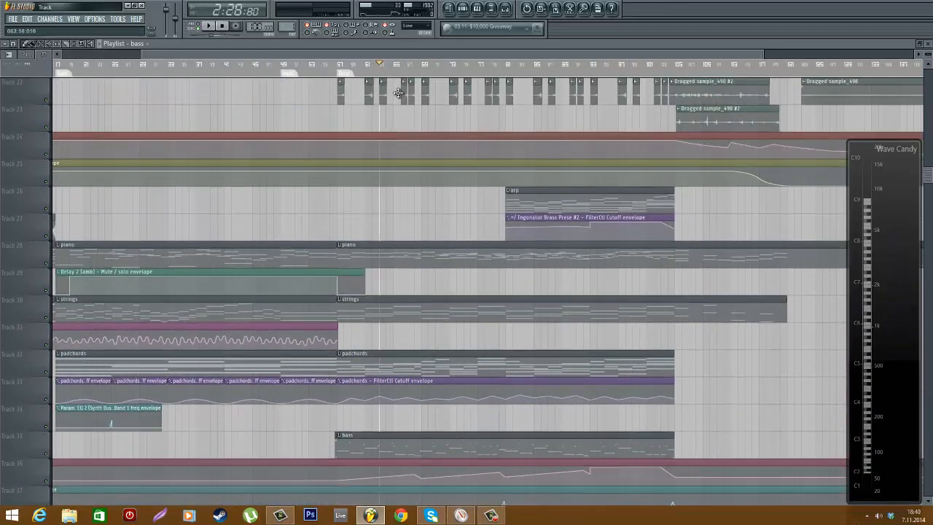
scroll(510, 237, up, 4)
scroll(521, 306, down, 20)
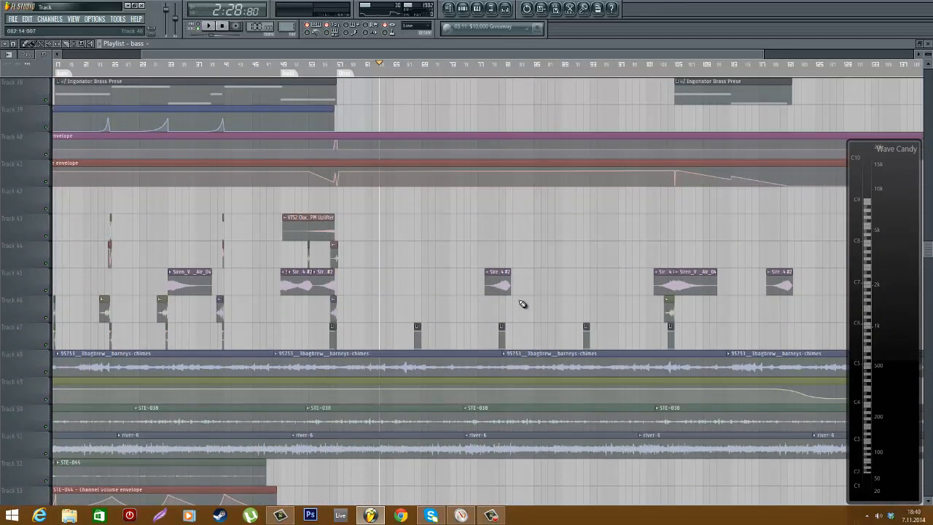
scroll(512, 296, up, 6)
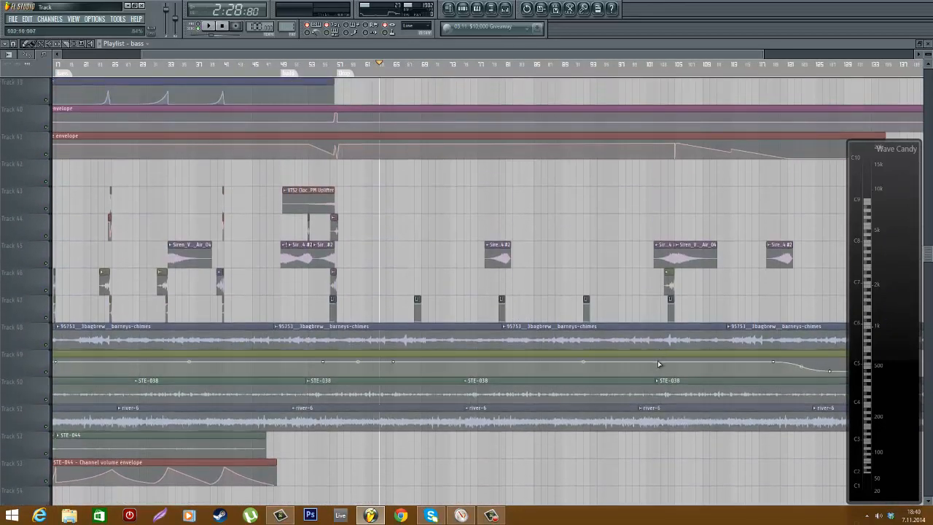
scroll(620, 386, up, 7)
scroll(462, 456, up, 3)
scroll(386, 383, down, 7)
- Open the short Pattern 21 clip just before the drop in the piano roll and audition its 3xOsc notes
double_click(335, 312)
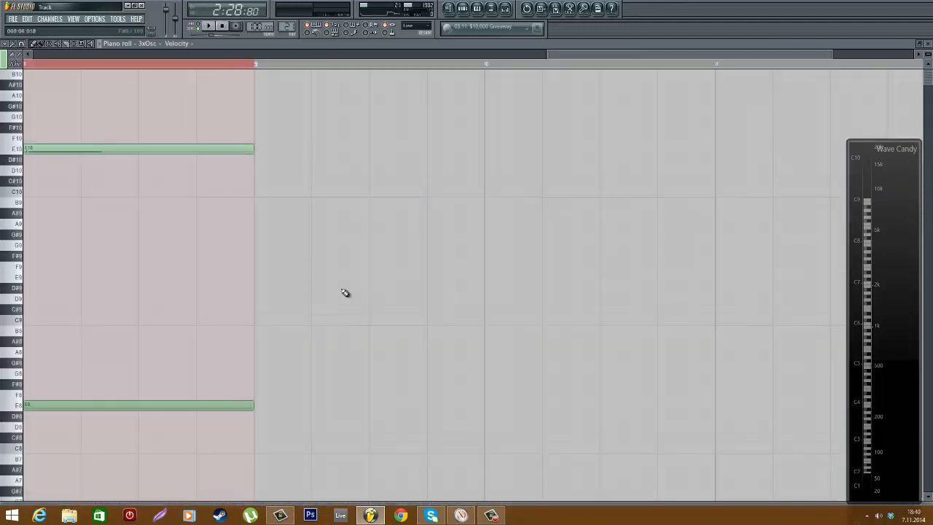
scroll(346, 293, down, 4)
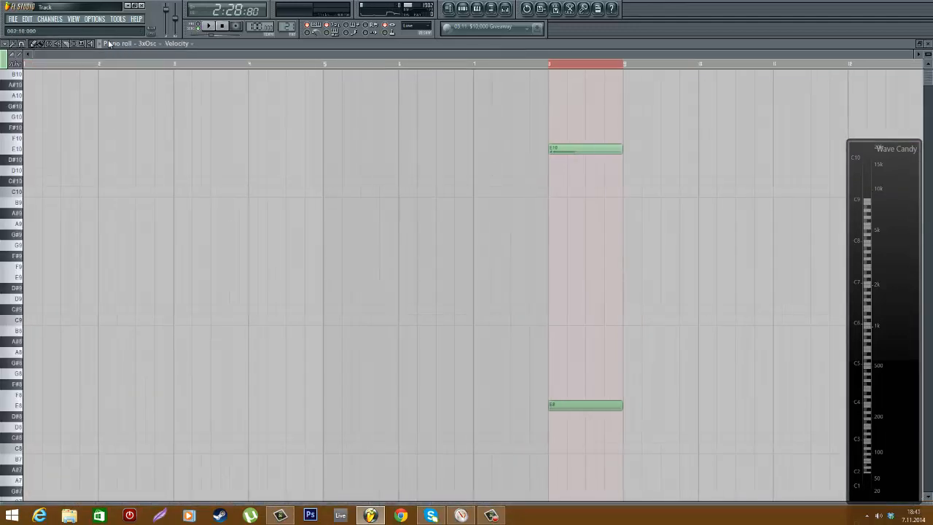
key(space)
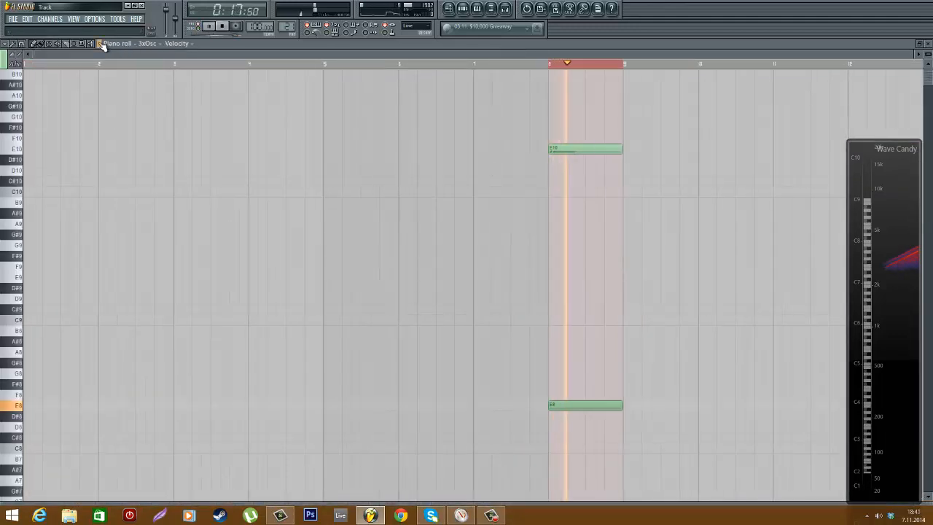
key(space)
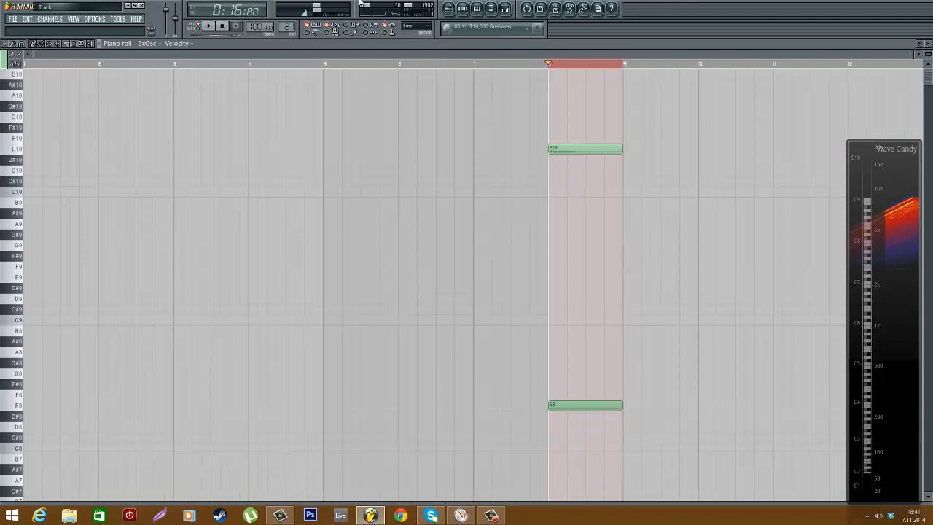
- Inspect the 3xOsc channel settings and the FX 5 mixer track with its Fruity Reeverb, closing each one
click(462, 9)
click(52, 104)
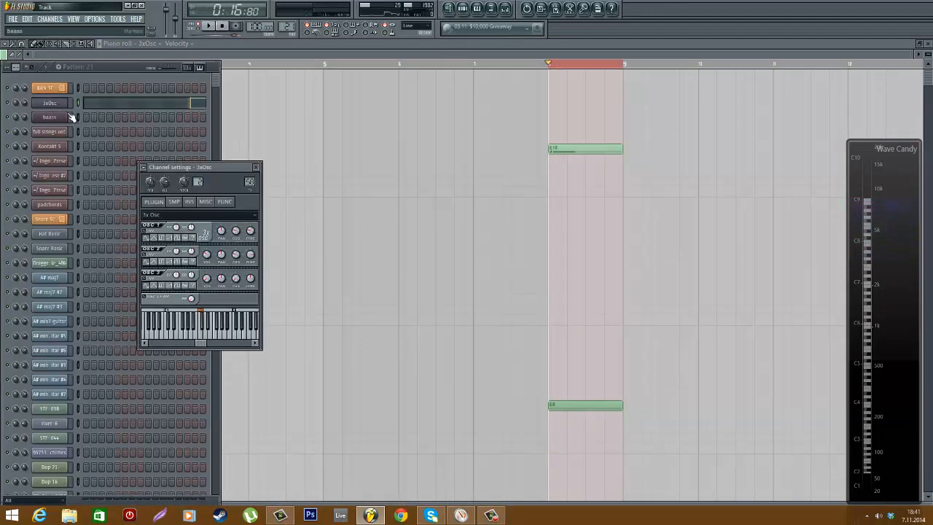
click(256, 168)
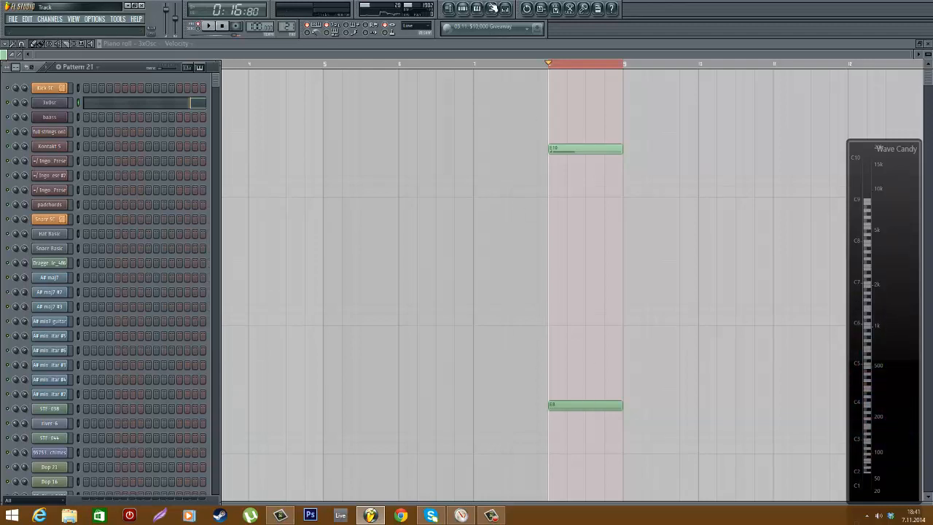
click(505, 9)
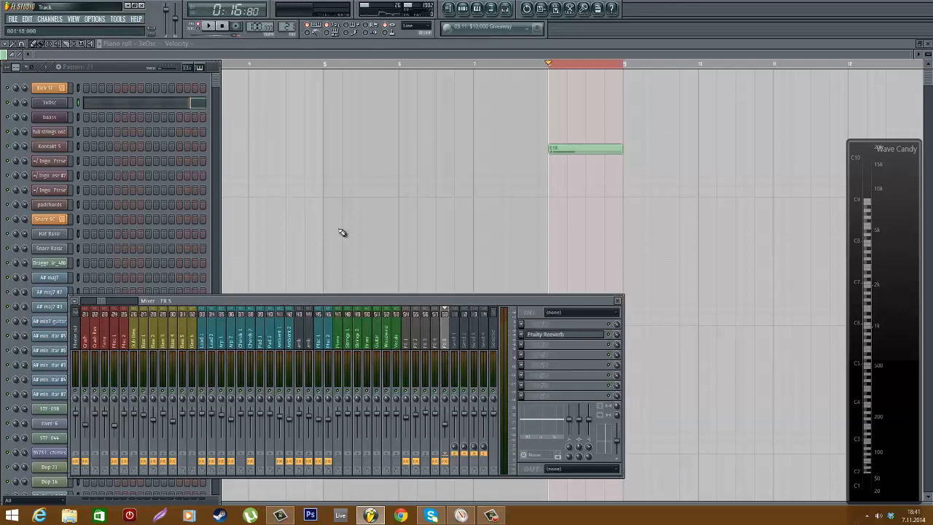
click(619, 300)
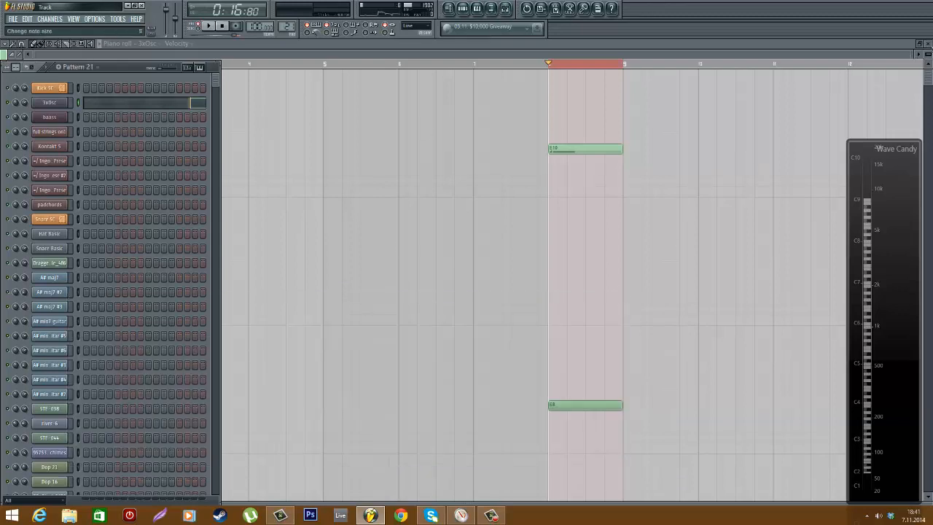
- Return to the playlist, set the playback position to about bar 80, and examine the drum, crash and guitar layers around it
click(927, 43)
click(587, 72)
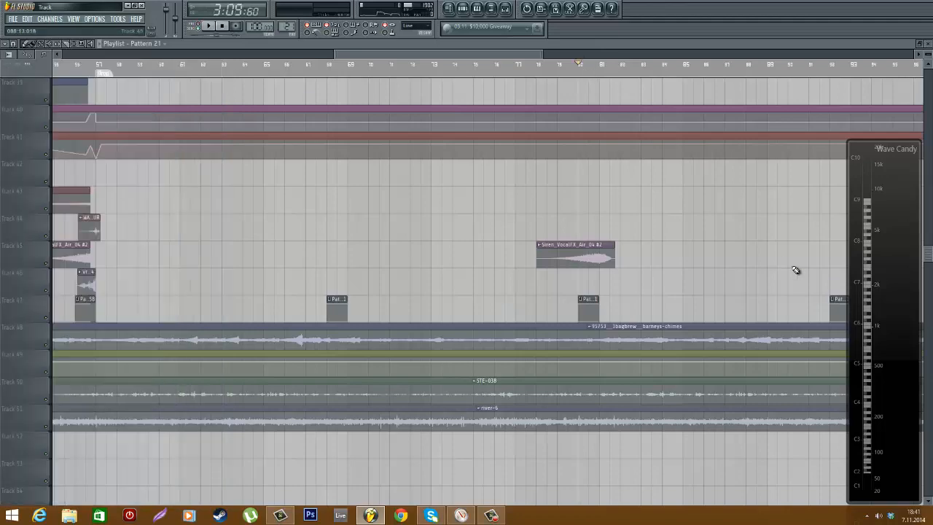
scroll(756, 283, up, 3)
scroll(488, 280, up, 5)
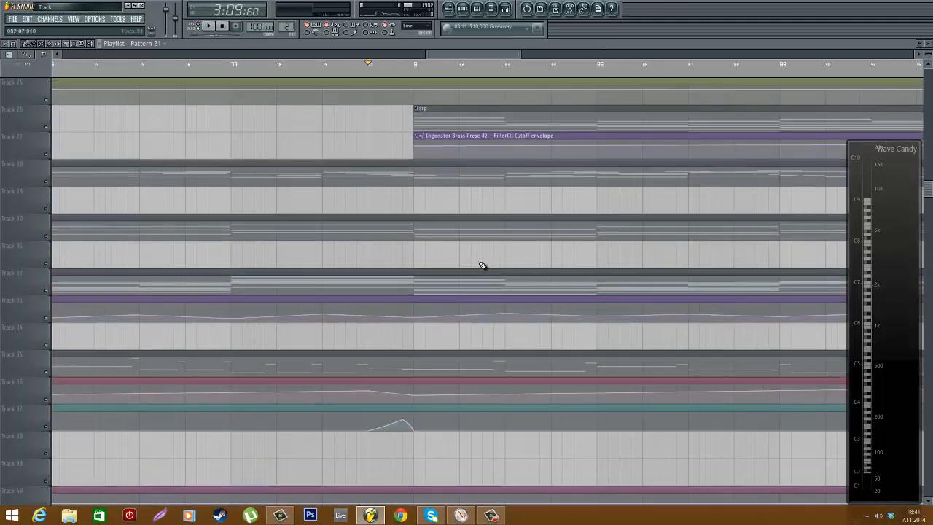
scroll(456, 277, up, 3)
scroll(456, 277, down, 6)
scroll(520, 276, up, 3)
scroll(524, 261, up, 4)
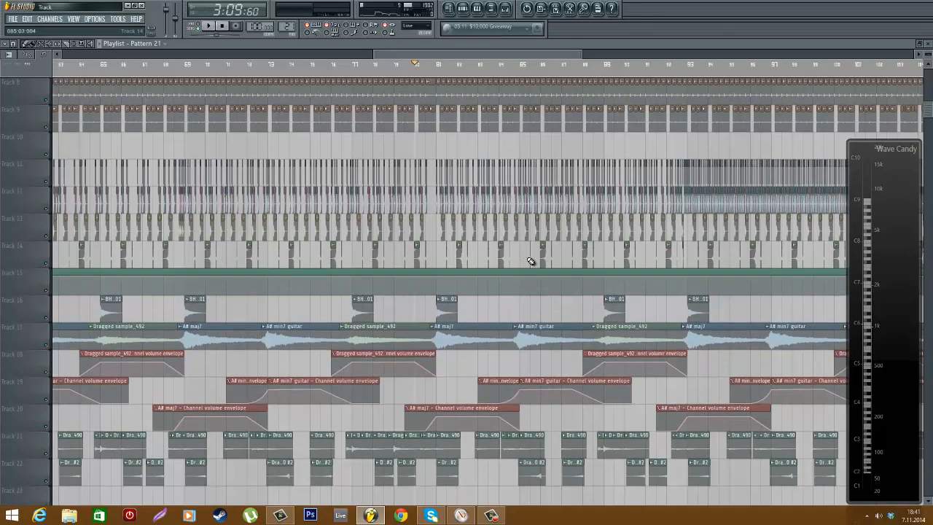
scroll(654, 301, up, 2)
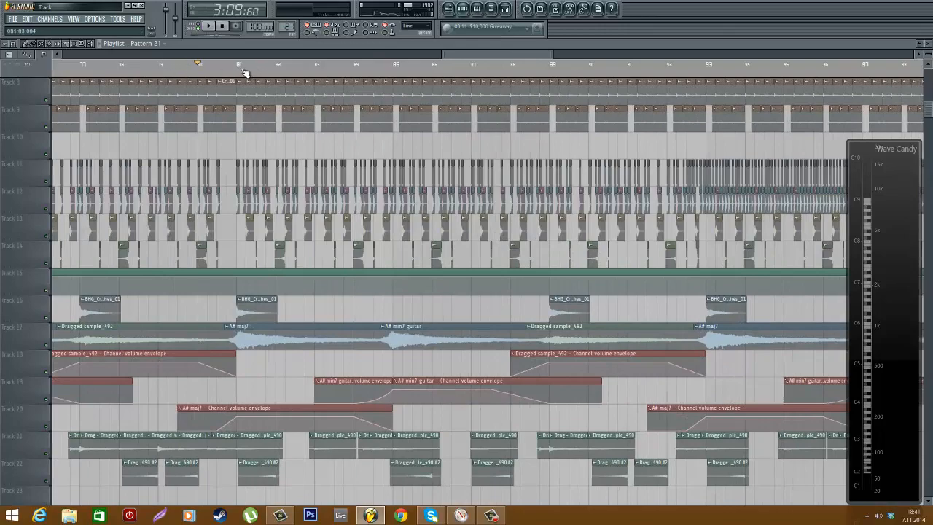
- Place the playback position at bar 81 and examine the arrangement there, from the siren effect to the arp clip and guitar samples
scroll(346, 173, down, 15)
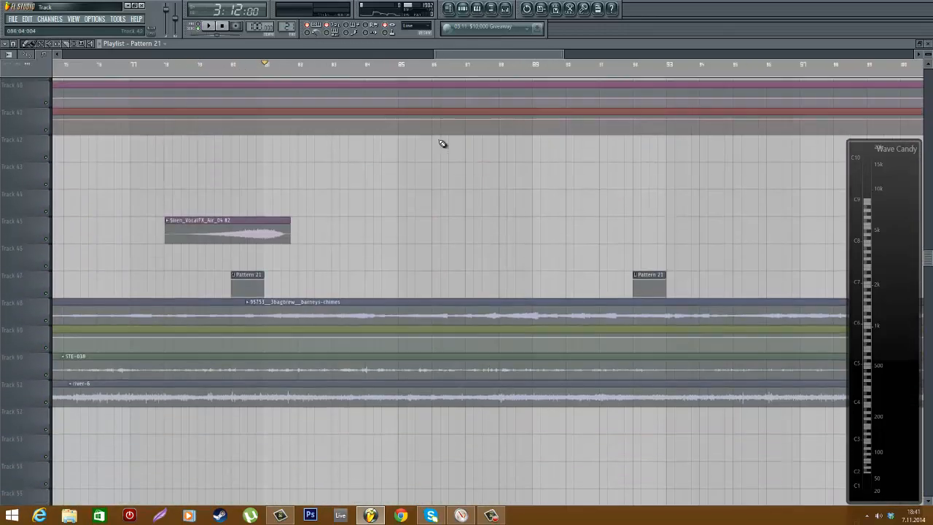
scroll(441, 144, up, 3)
scroll(443, 138, down, 2)
scroll(444, 129, up, 5)
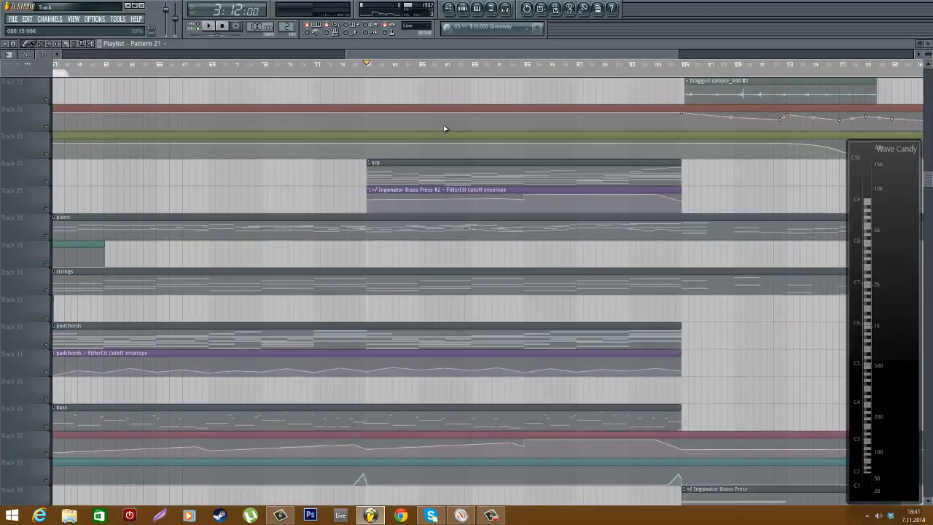
scroll(410, 131, up, 2)
scroll(396, 146, up, 3)
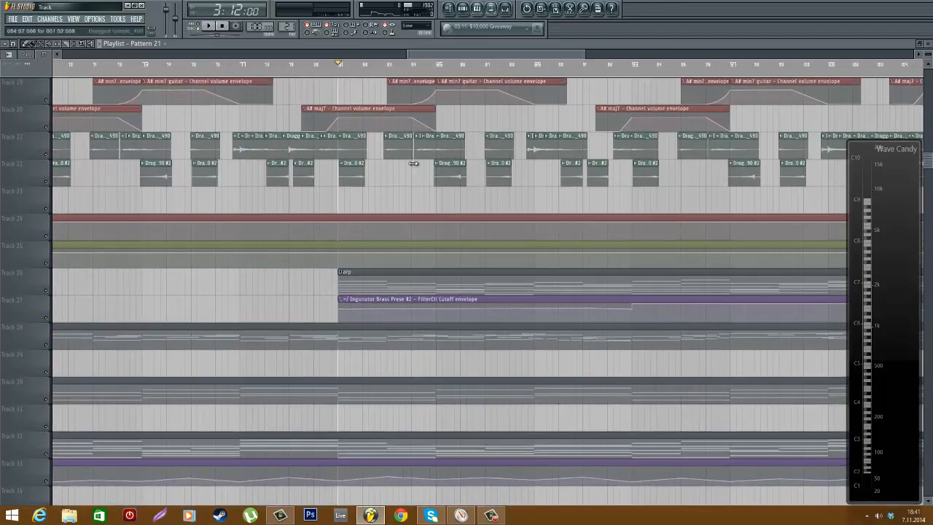
scroll(413, 162, up, 5)
scroll(414, 160, down, 5)
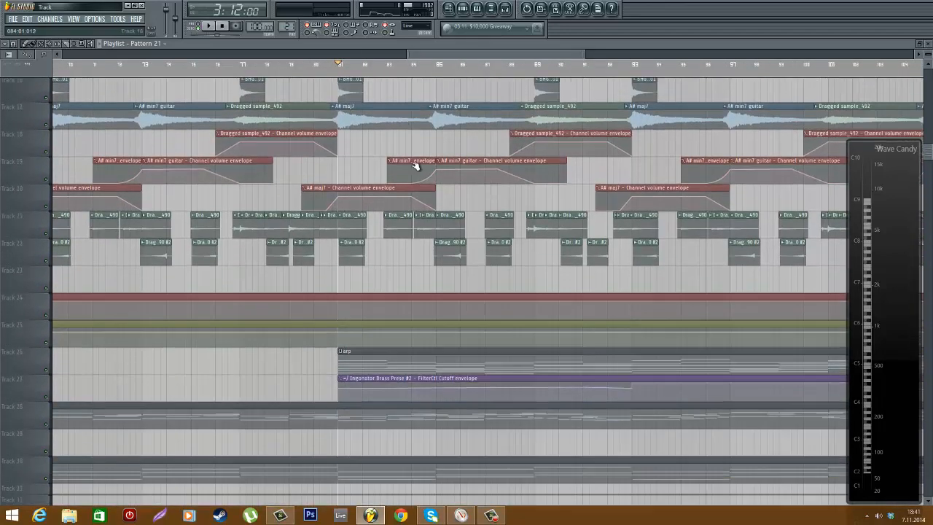
- Check the mixer briefly and open the arp clip at bar 81 in the piano roll
click(505, 8)
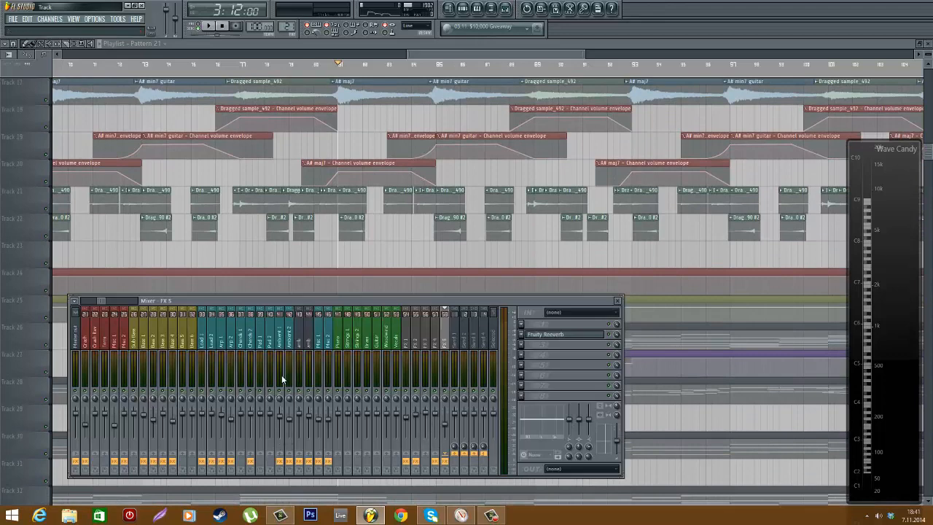
click(425, 53)
scroll(379, 281, down, 2)
double_click(375, 289)
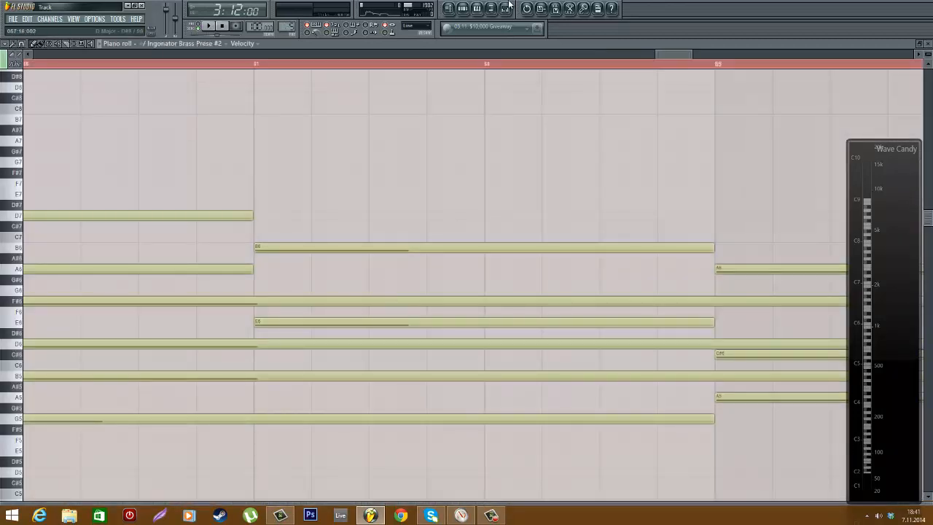
- Inspect the Sylenth1 synth on the arp pattern's Ingonator Brass Prese #2 channel, then close it
click(463, 8)
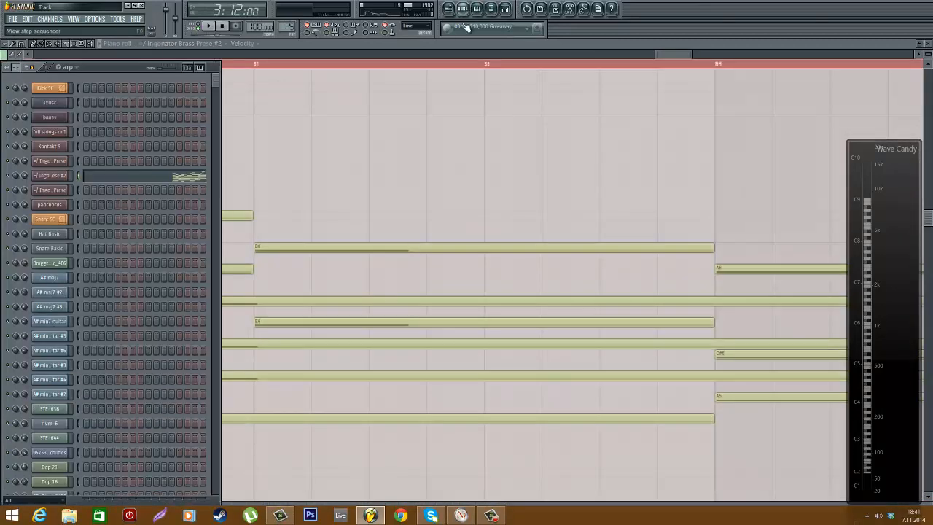
click(53, 176)
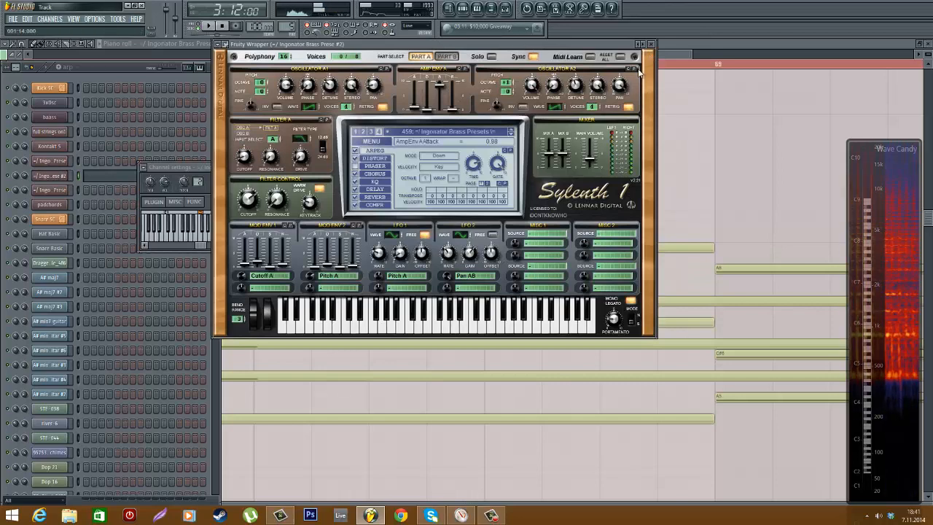
click(693, 49)
- Return to the playlist, show the Arp 2 track's mixer effects, and listen to the arp from bar 81
click(448, 9)
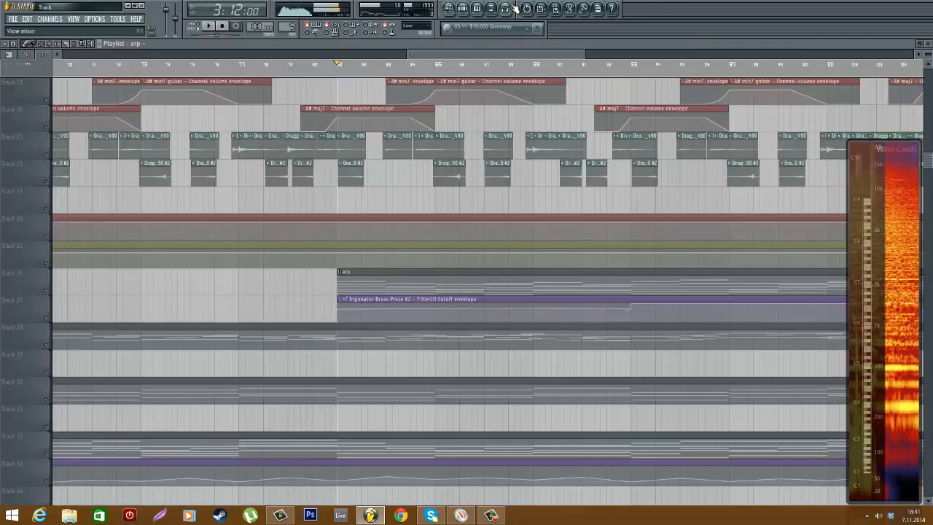
click(505, 9)
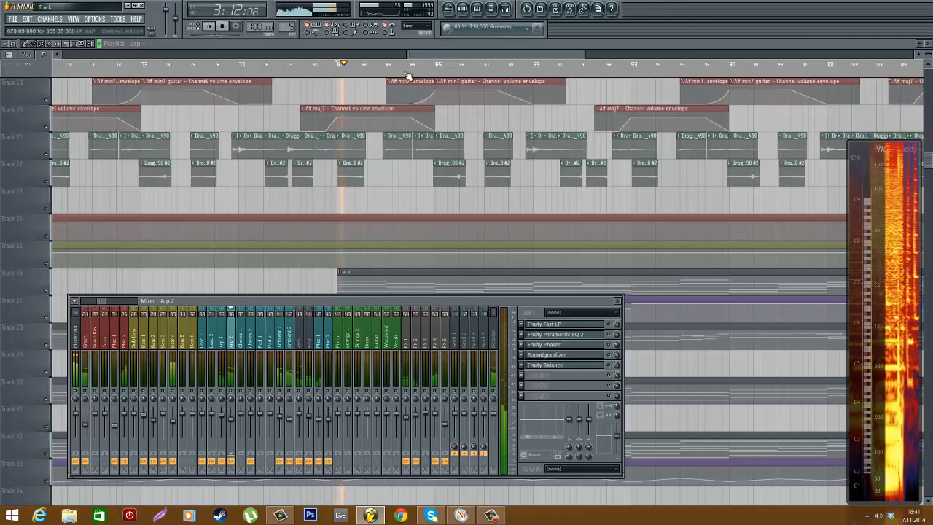
click(432, 57)
scroll(439, 94, down, 4)
scroll(541, 152, up, 3)
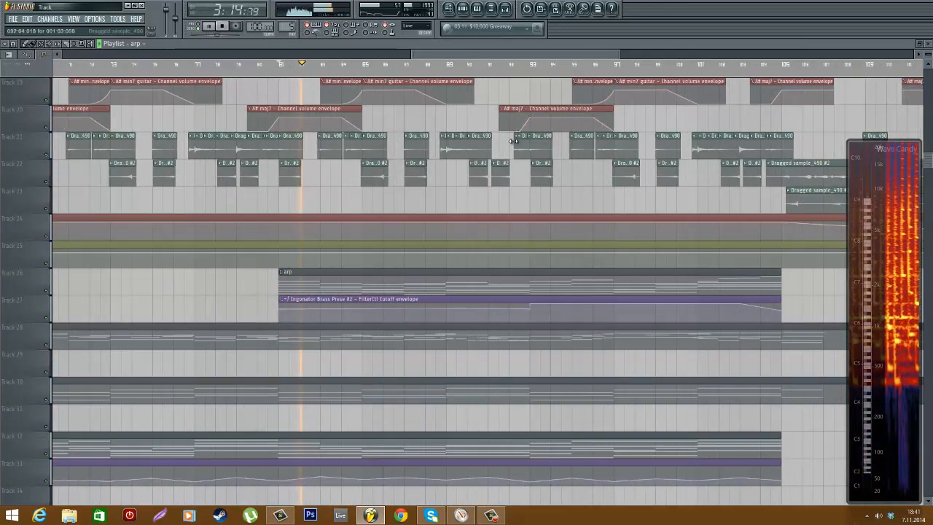
- Examine the lower automation and effect clips, then the guitar samples and arp cutoff envelope, while the song plays
scroll(518, 153, down, 8)
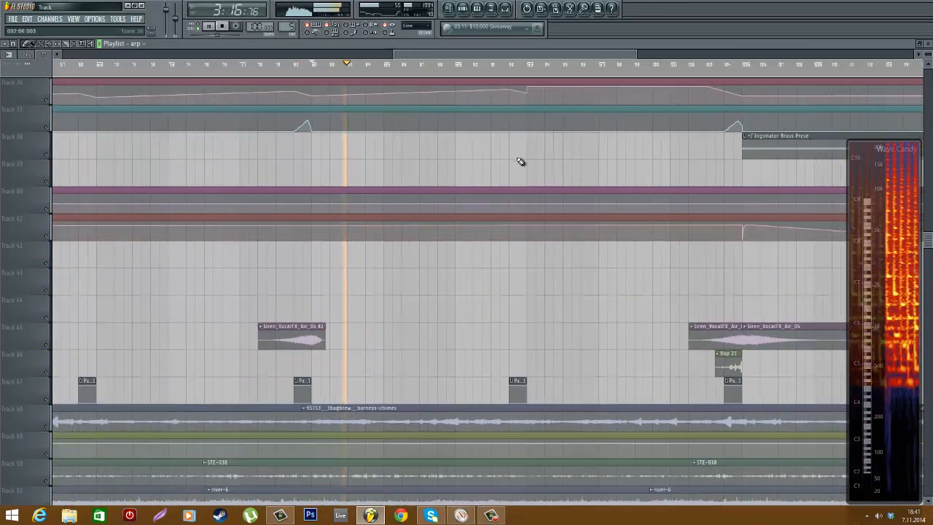
scroll(522, 168, up, 7)
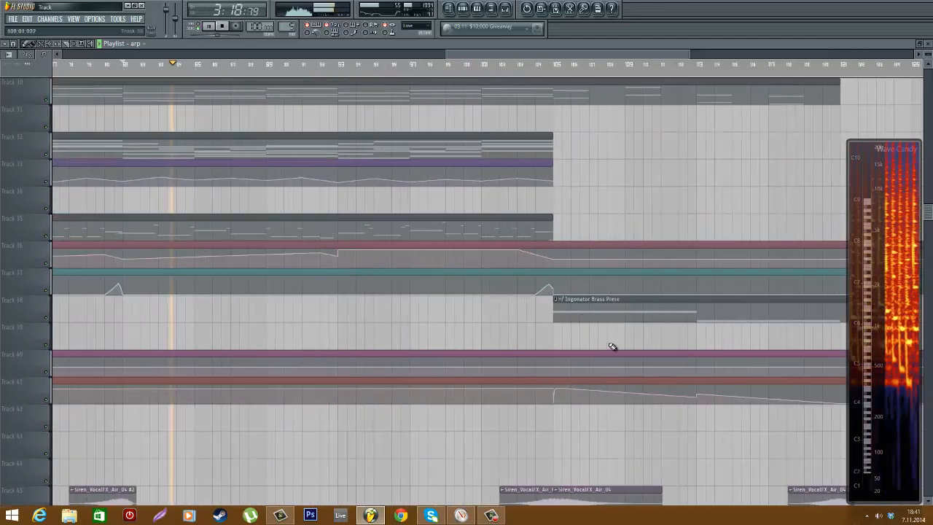
scroll(436, 263, up, 1)
scroll(329, 242, up, 3)
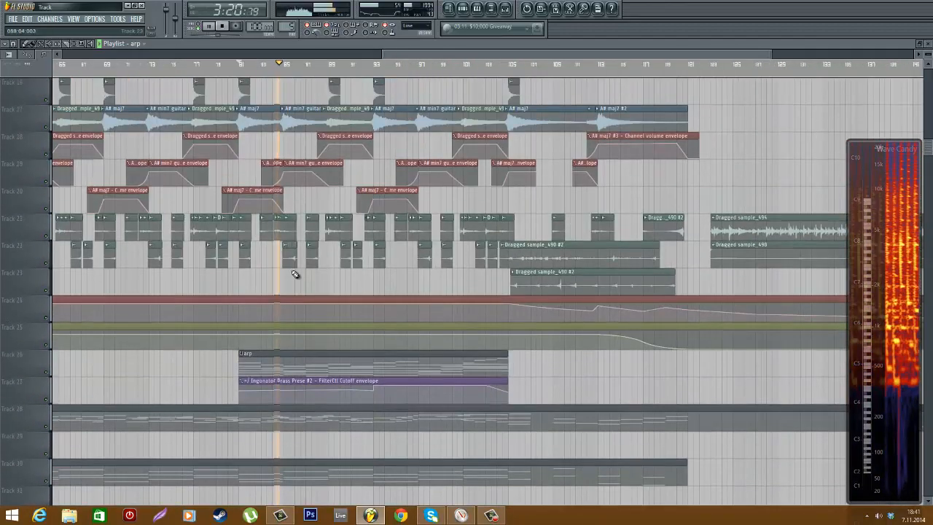
- Stop playback, audition a few notes on the Sylenth1 of the Ingonator Brass Prese #2 channel, and return to the playlist
ctrl+scroll(298, 270, up, 3)
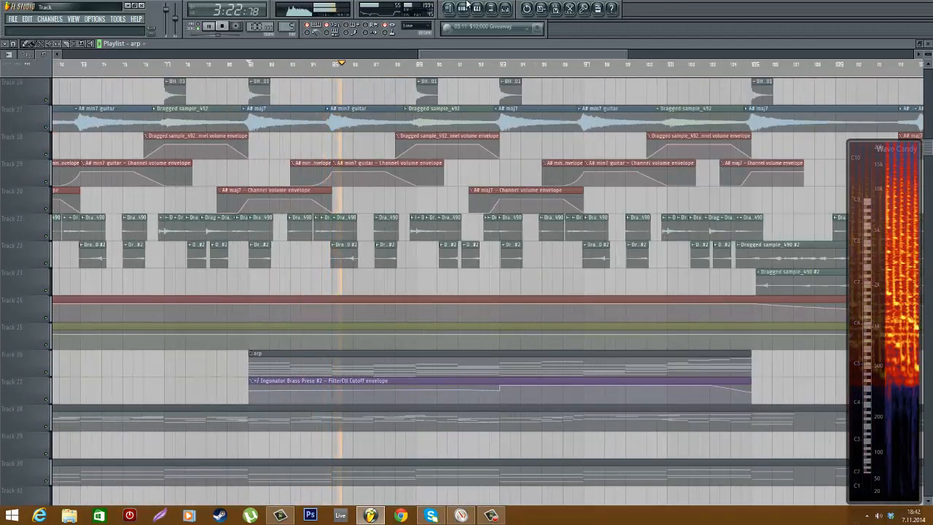
key(F6)
key(space)
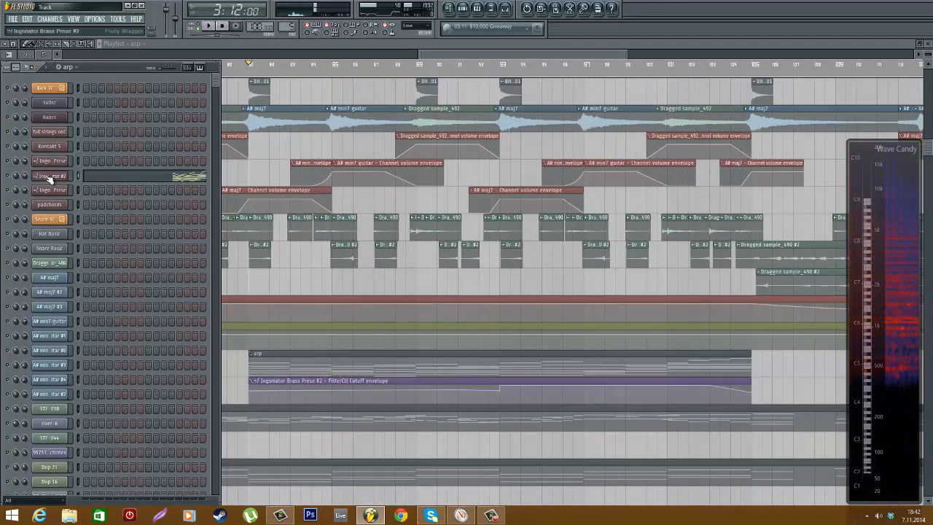
click(51, 175)
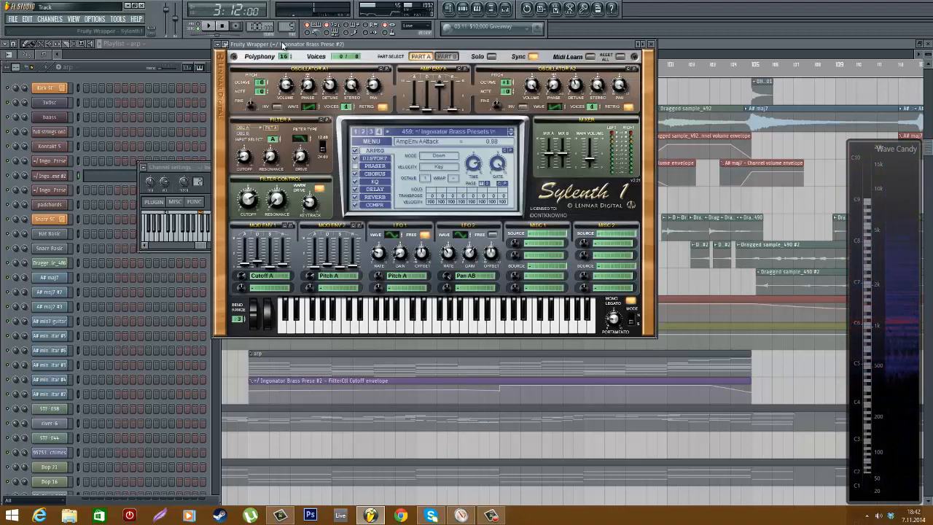
drag(286, 48, 328, 104)
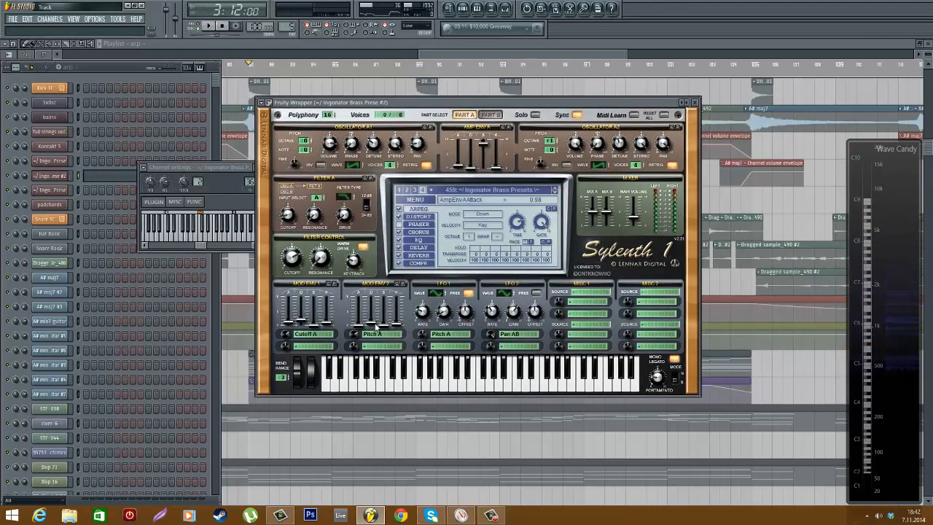
key(m)
key(m)
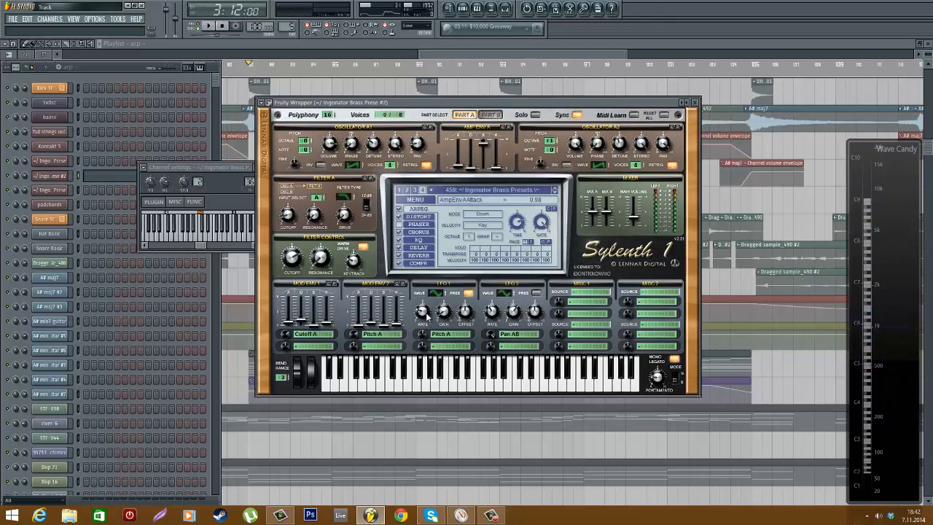
key(c)
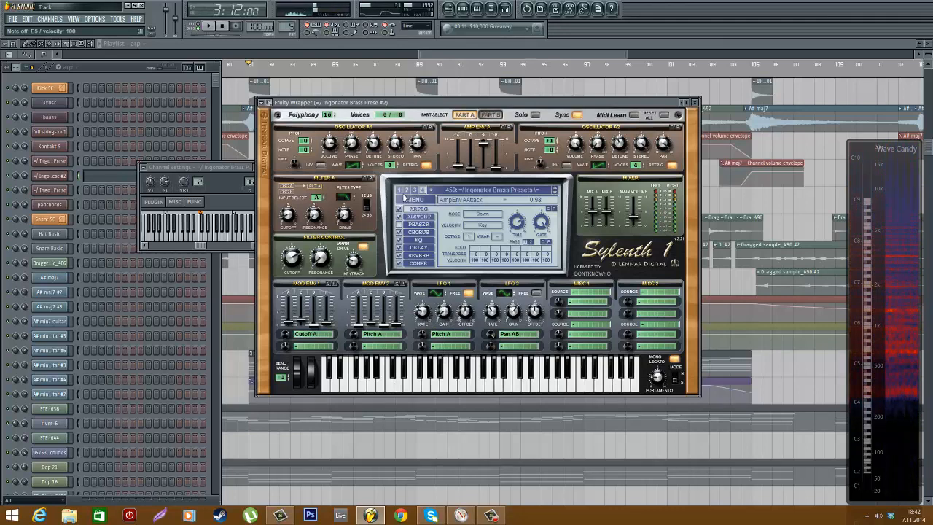
click(449, 53)
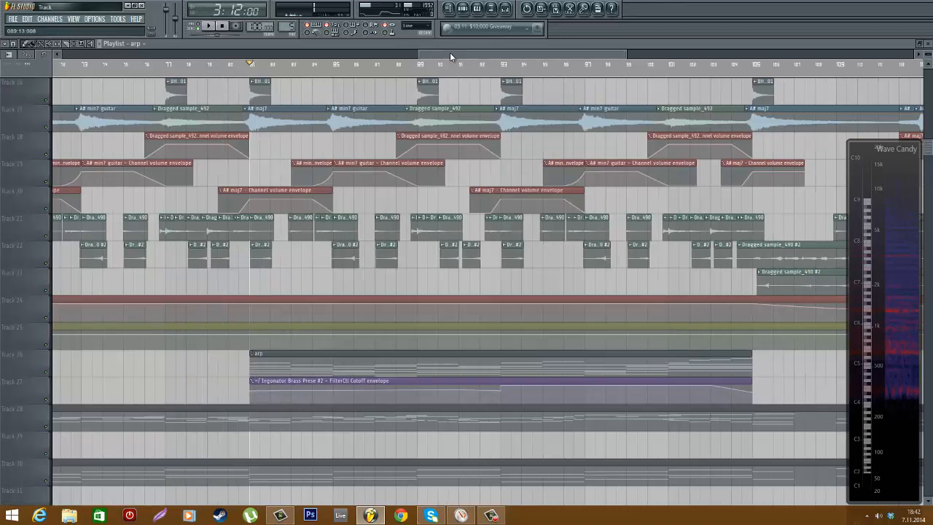
- Play the song twice from bar 93 with the mixer open to watch the track levels, and close the mixer
click(509, 73)
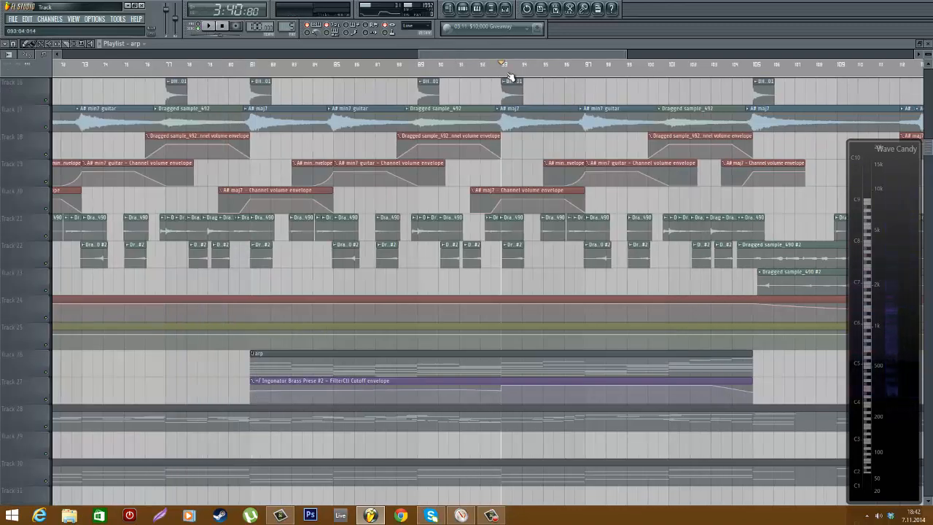
click(507, 9)
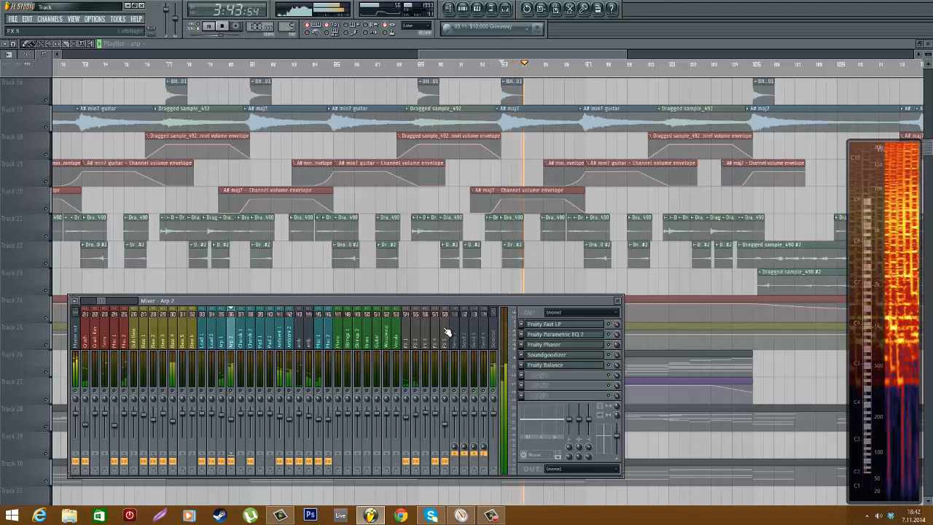
key(space)
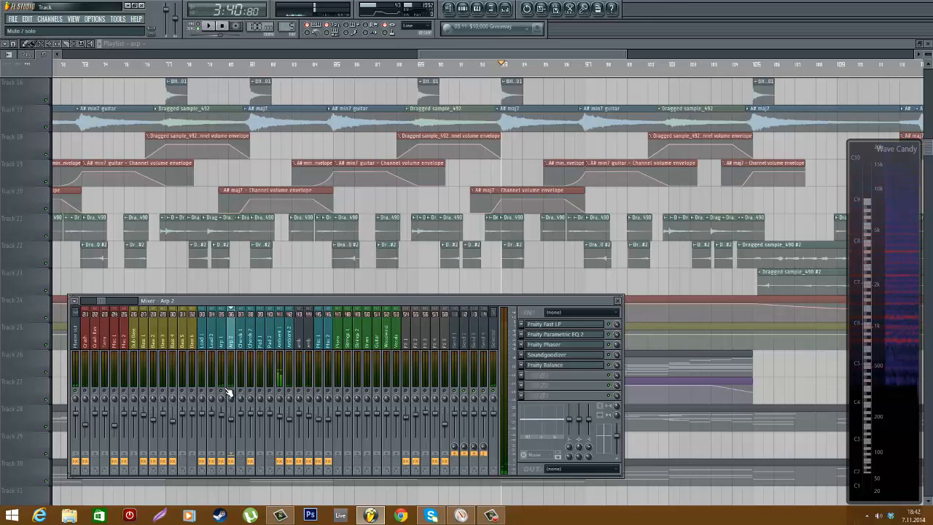
key(space)
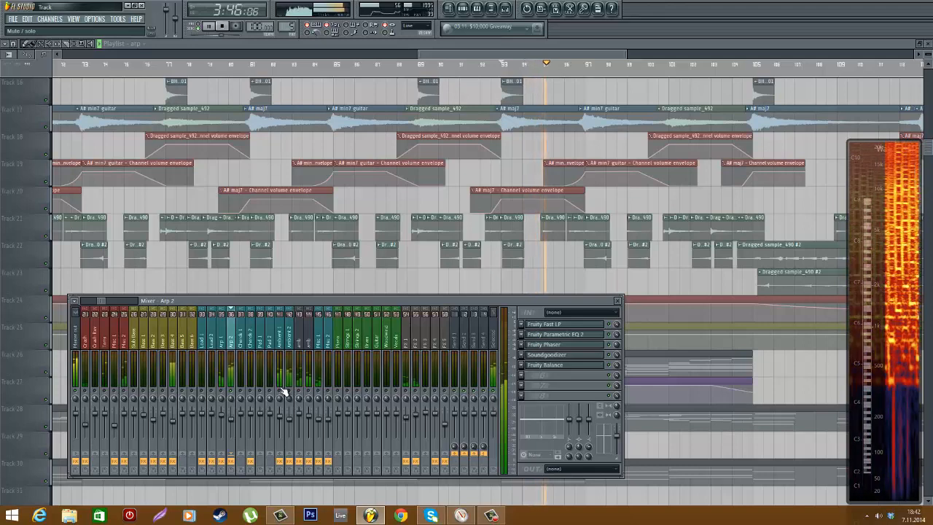
key(space)
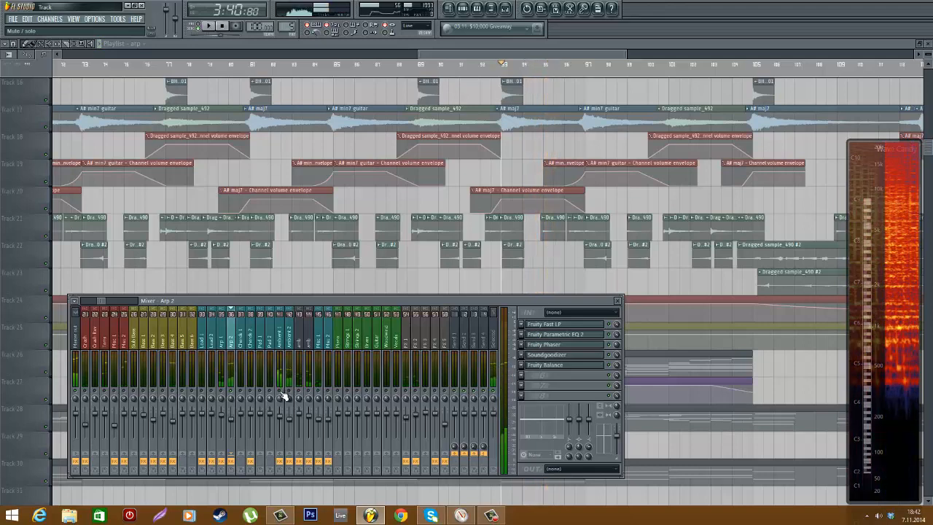
click(457, 55)
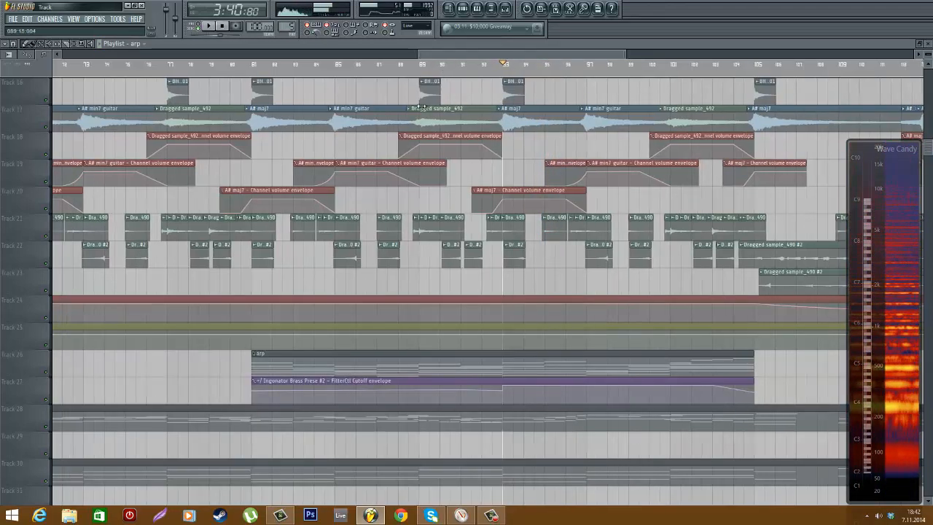
- Move the playback position to the drop marker at bar 57 and briefly check the step sequencer
scroll(437, 103, down, 3)
click(248, 68)
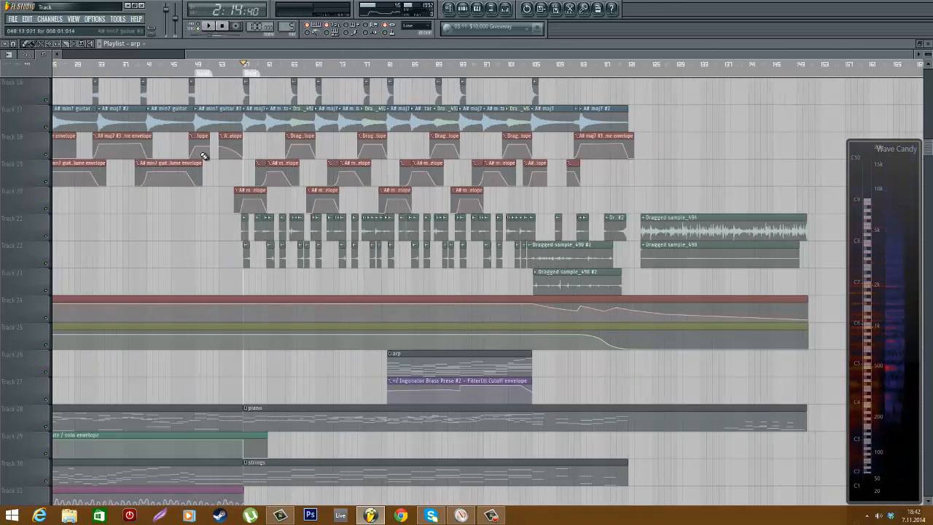
scroll(253, 146, up, 2)
click(465, 10)
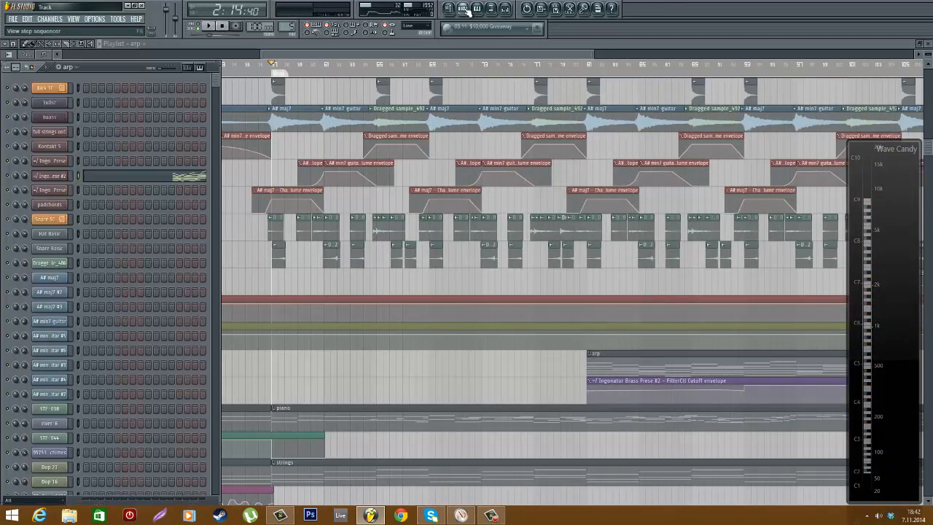
click(368, 42)
scroll(308, 127, down, 3)
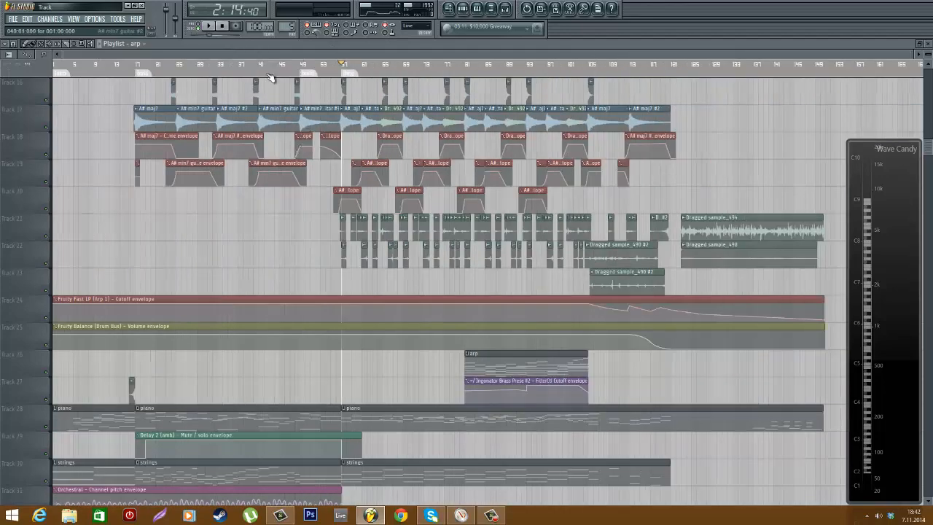
- Play the section before the drop from bar 45 with its drum clips in view
scroll(346, 123, up, 3)
scroll(288, 145, up, 3)
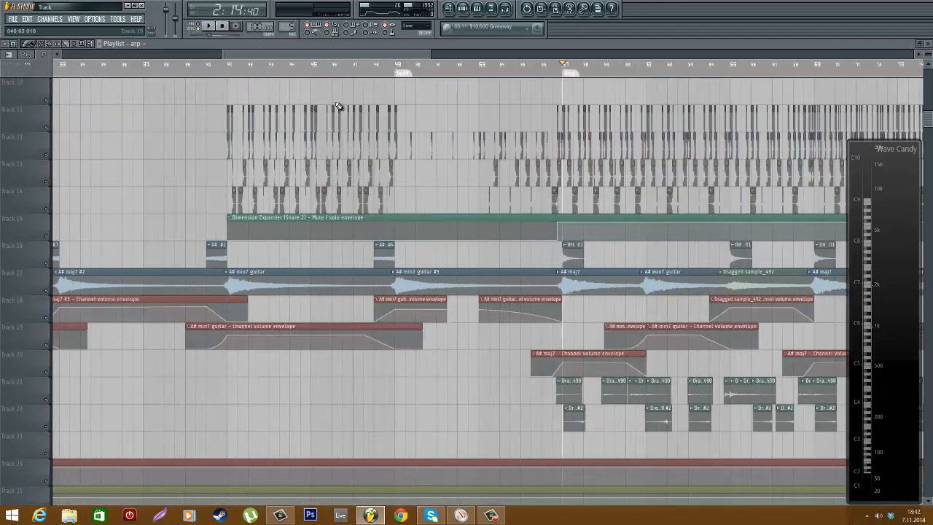
scroll(337, 106, up, 2)
click(293, 72)
key(space)
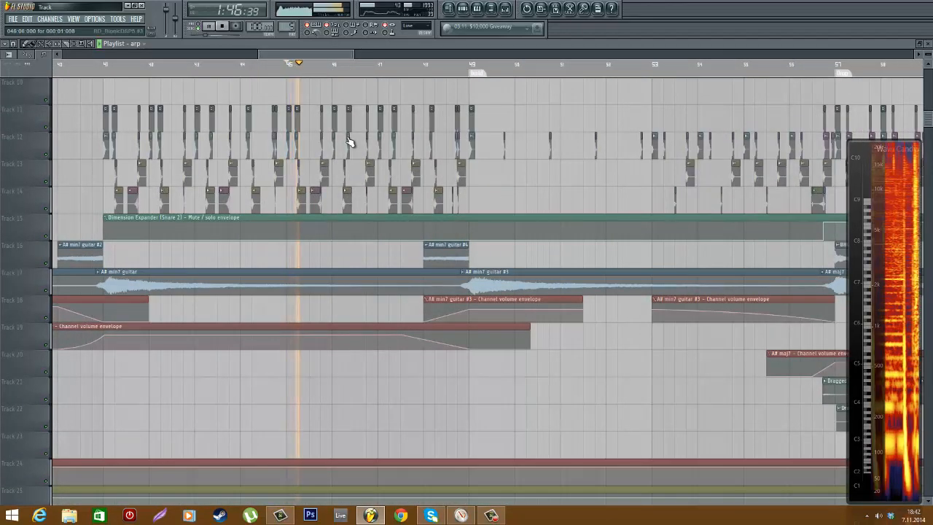
- Listen to a short passage of the drop from about bar 61 and stop playback
scroll(348, 141, down, 3)
click(490, 72)
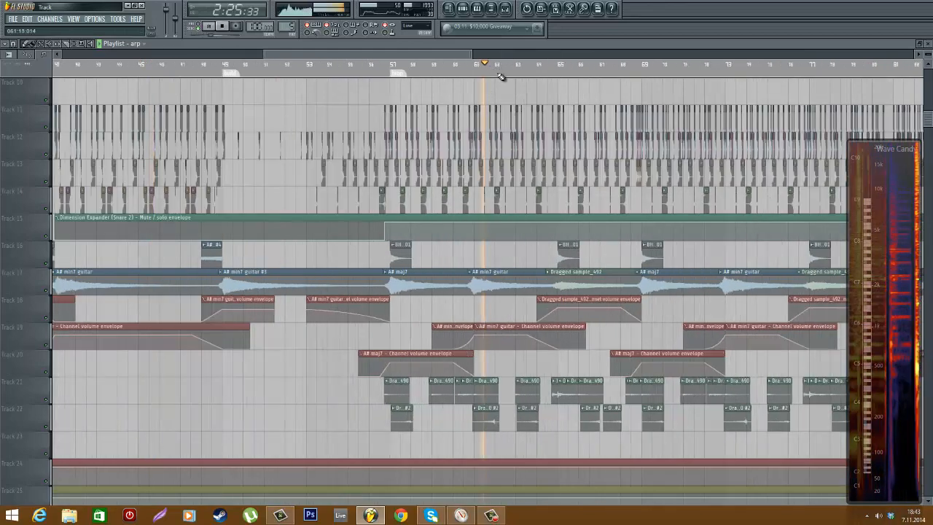
scroll(482, 228, up, 3)
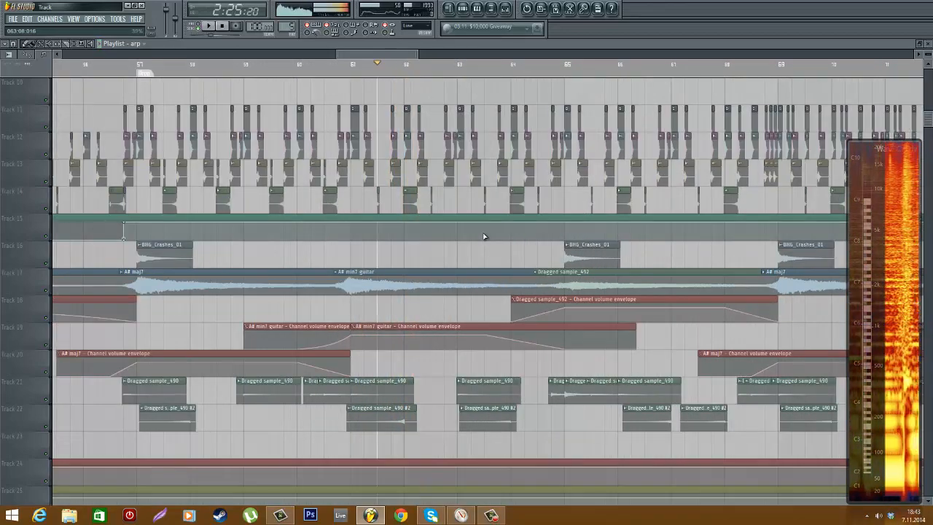
scroll(483, 236, down, 4)
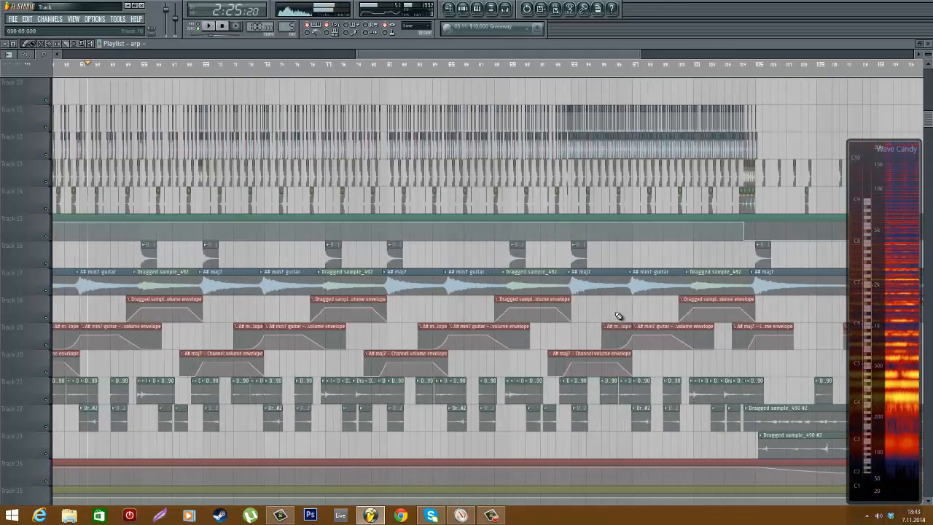
- Look over the playlist tracks from the arp up to the drums, and examine the denser drum clips around bar 93
scroll(616, 313, down, 3)
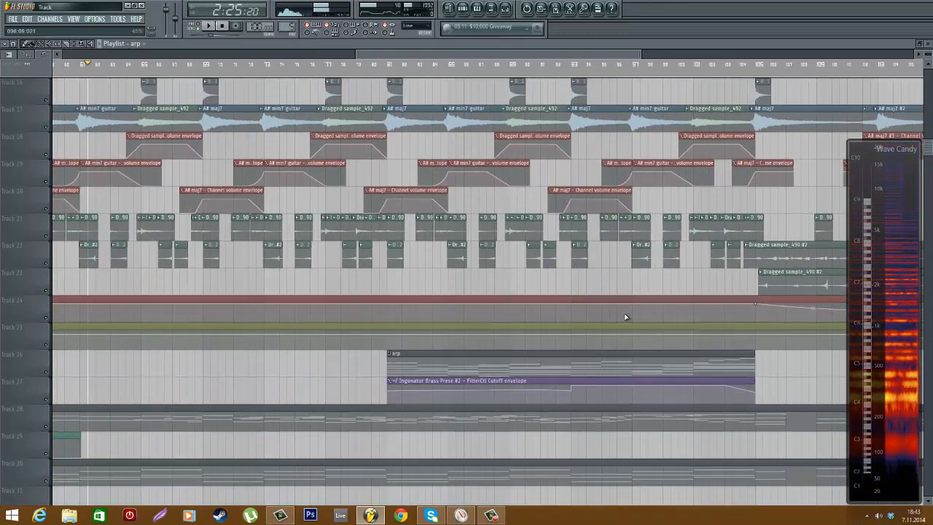
scroll(632, 330, down, 1)
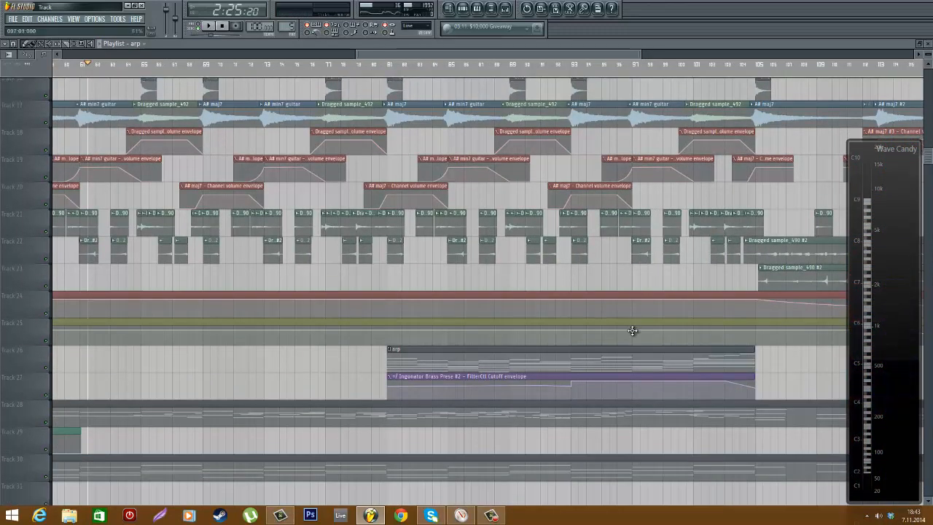
scroll(631, 330, down, 2)
scroll(583, 182, up, 6)
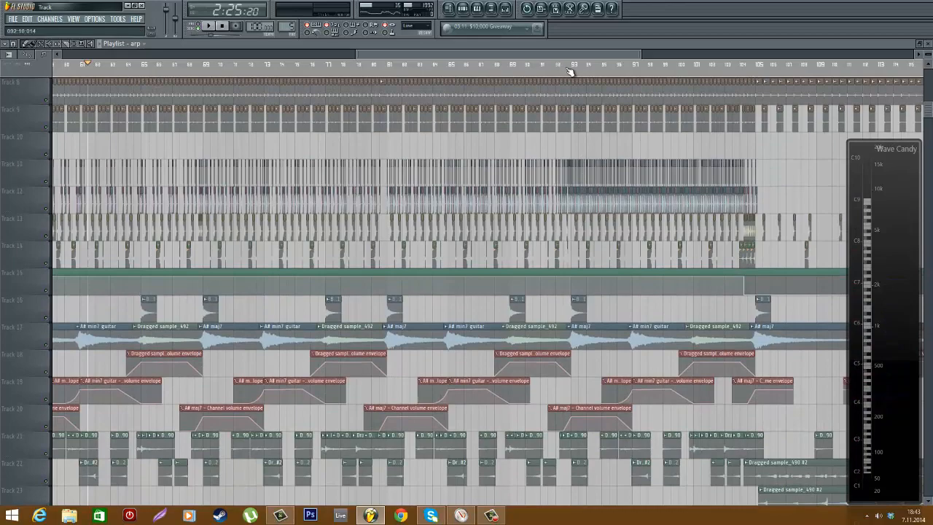
click(574, 69)
scroll(580, 69, up, 3)
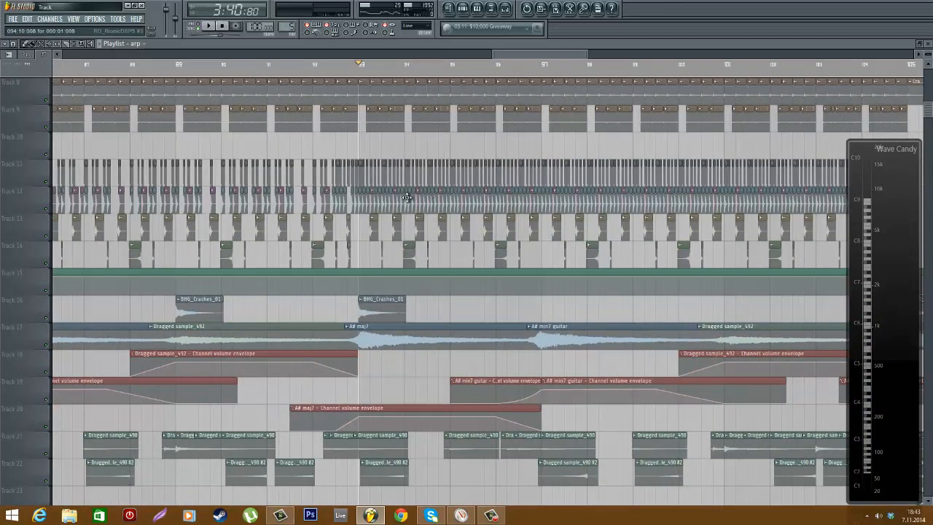
scroll(406, 197, down, 4)
scroll(243, 211, up, 5)
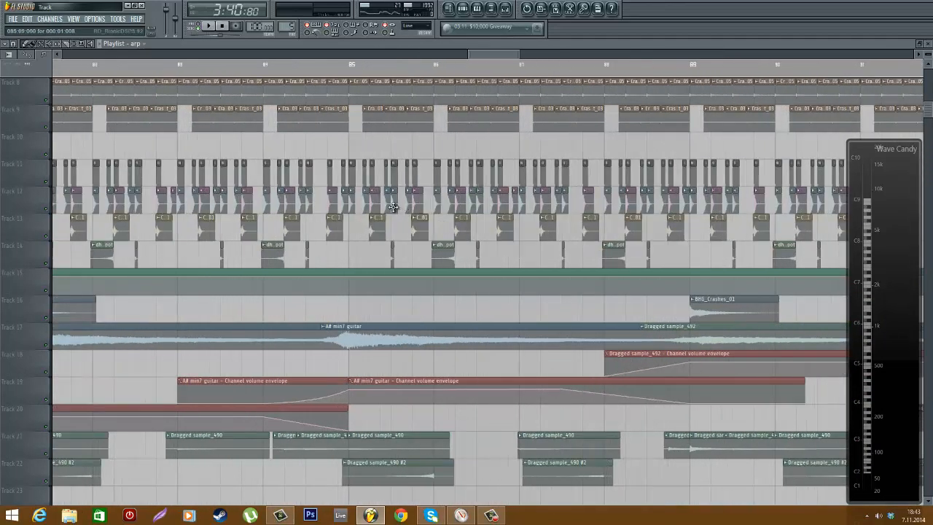
- Inspect the channel settings of the BD_BionicDSP5 #2 kick and ABDUKT SN (7) snare clips on Track 12 near bar 85
scroll(392, 207, up, 2)
click(392, 207)
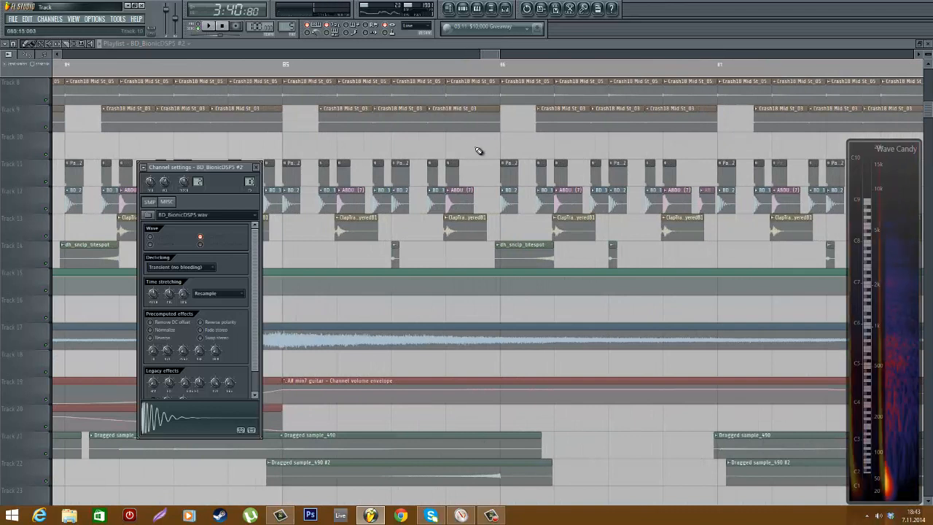
click(404, 69)
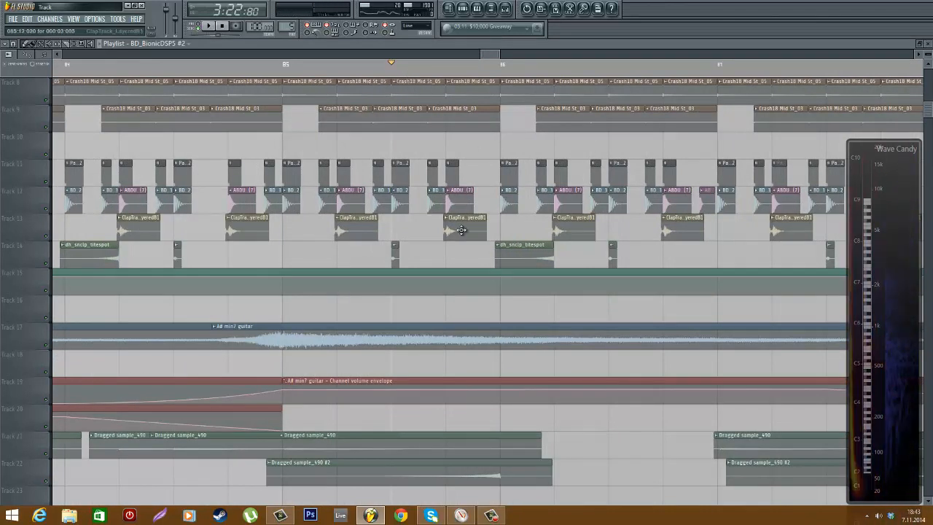
click(457, 197)
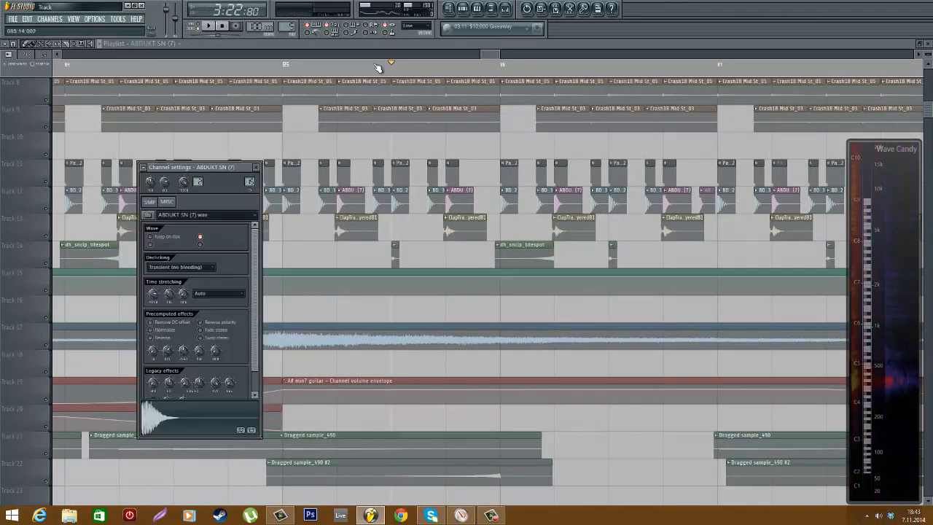
- Play from early in bar 85 while examining the drum tracks in the mixer, and return to the playlist's drum clips
click(324, 68)
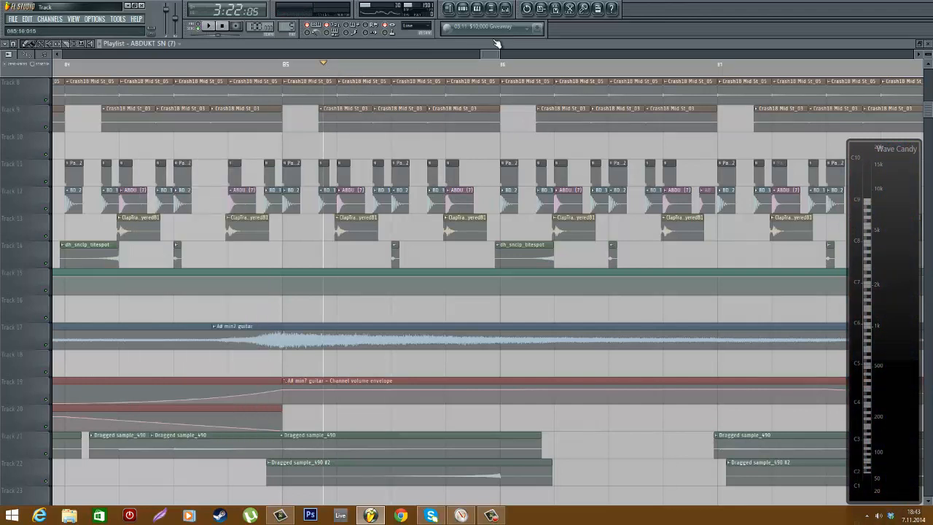
click(505, 11)
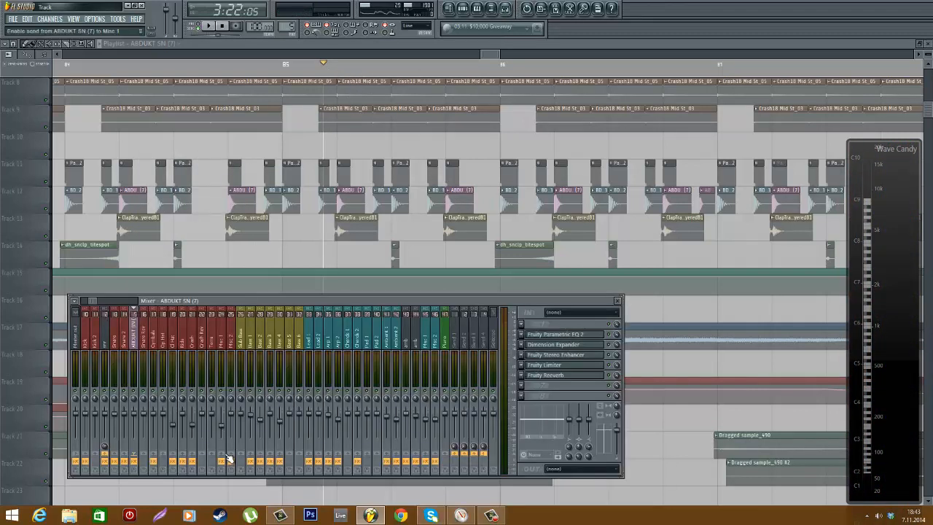
key(space)
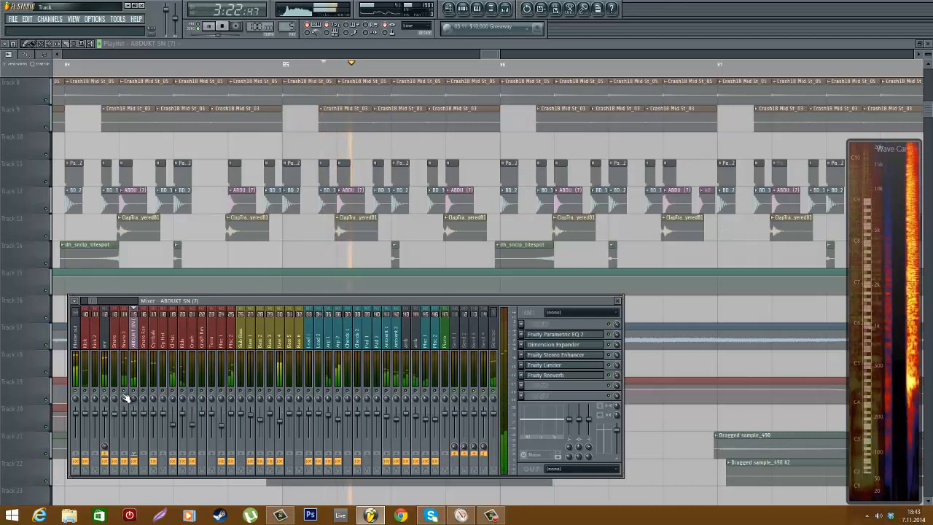
drag(93, 300, 86, 307)
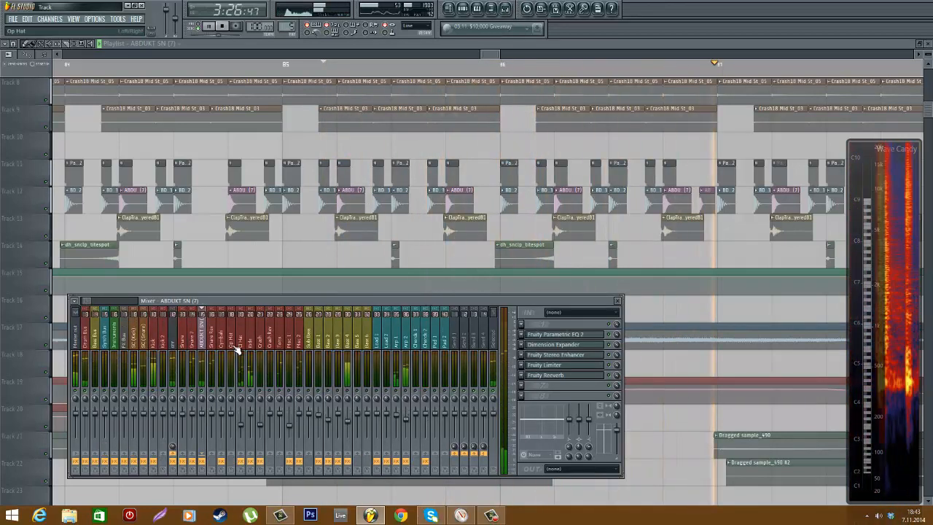
key(space)
click(457, 48)
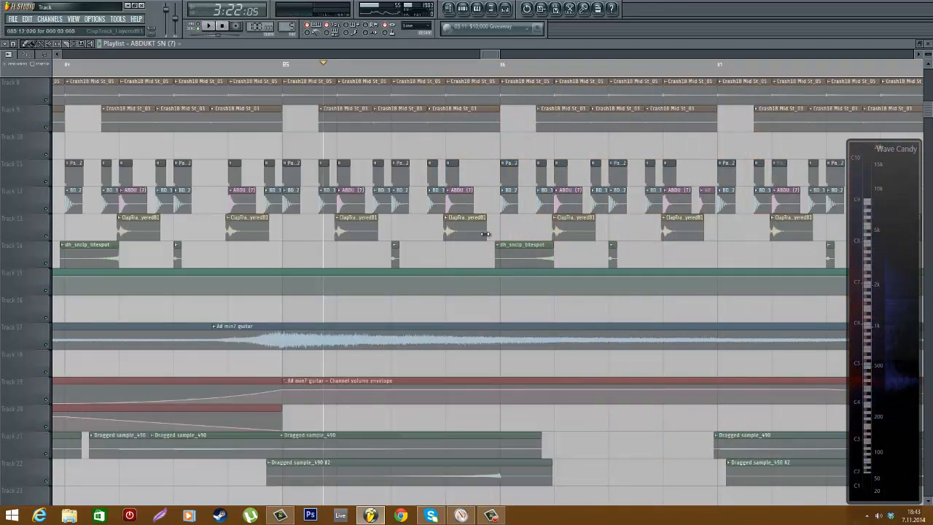
scroll(498, 244, up, 3)
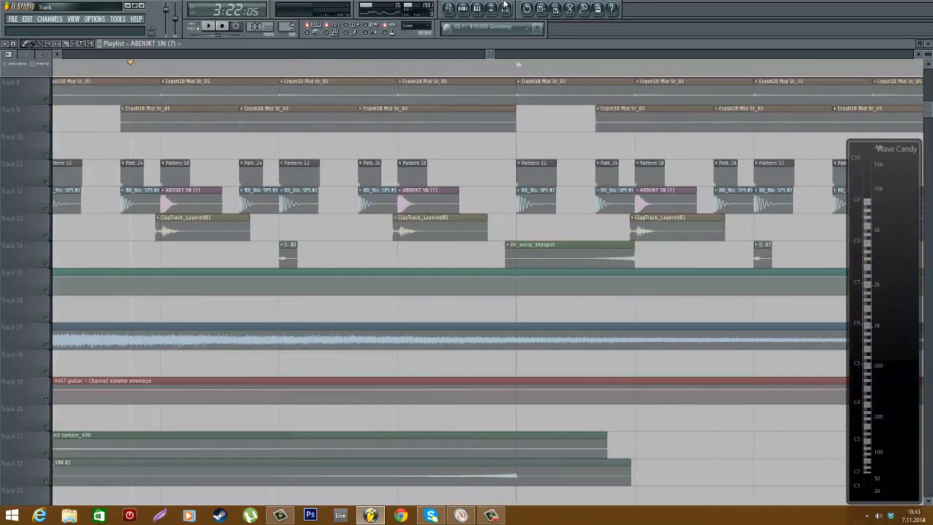
- Compare the effect chains of the Snare 2 and ABDUKT SN (7) mixer tracks and open the latter's Fruity Stereo Enhancer
click(507, 9)
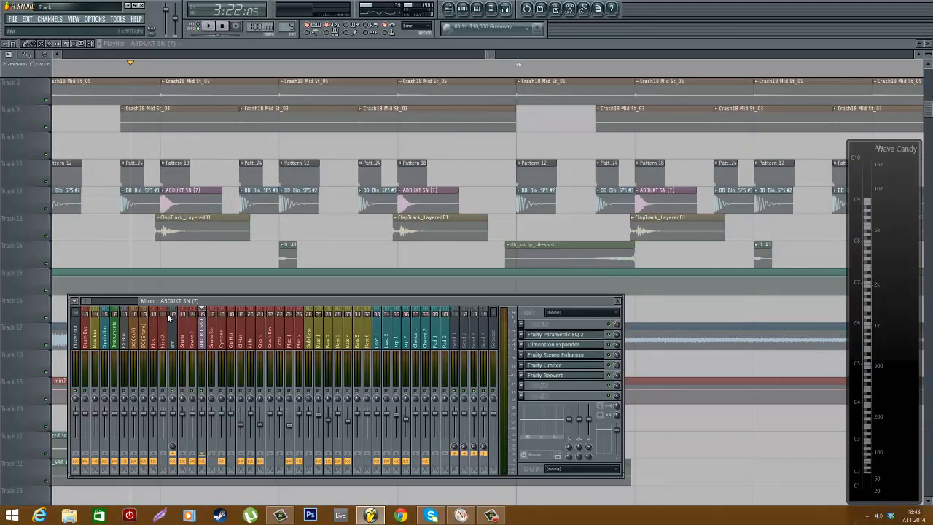
click(195, 348)
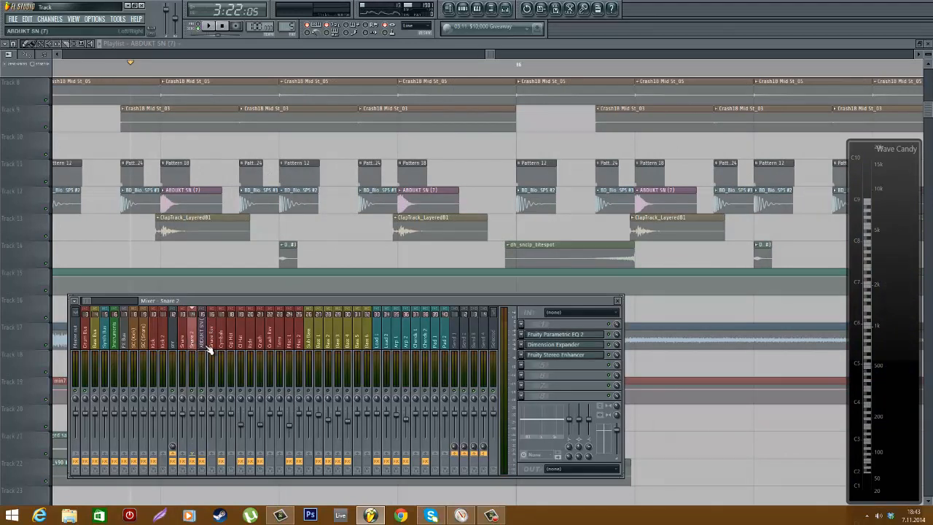
click(207, 348)
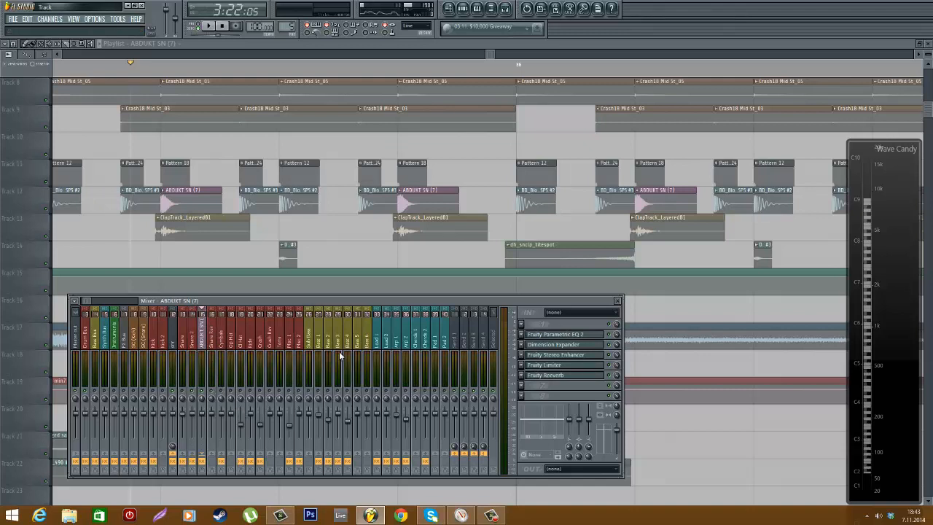
click(213, 336)
click(207, 335)
click(572, 356)
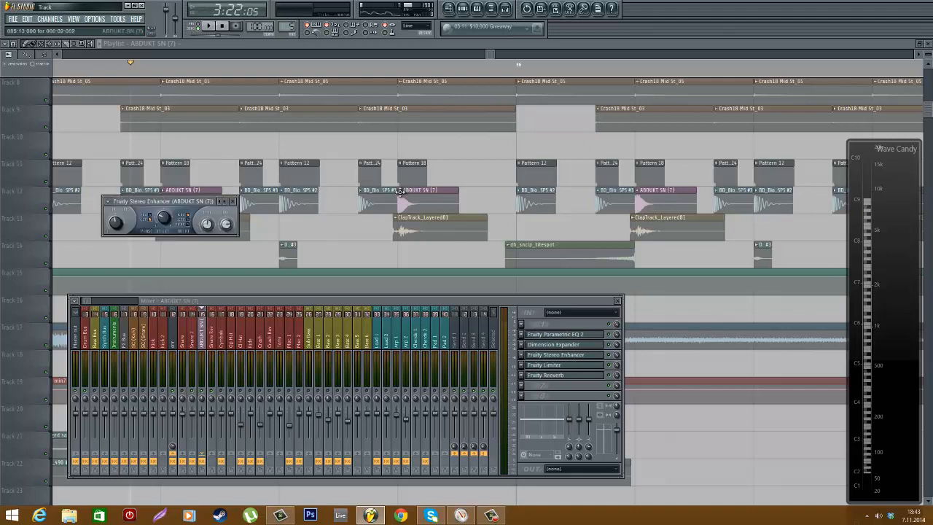
- Inspect the channel settings of the ABDUKT SN (7) snare clip near bar 85 alongside its mixer track
click(173, 93)
double_click(186, 203)
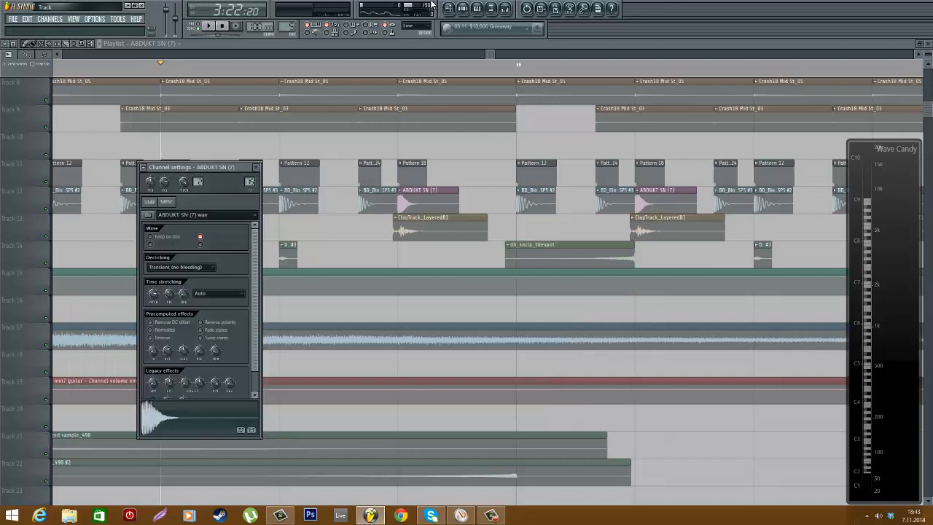
click(506, 9)
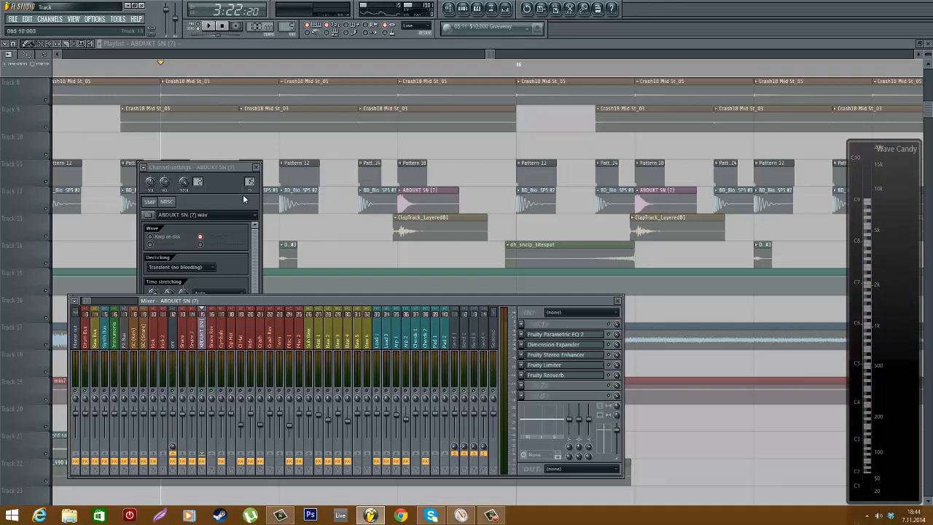
drag(218, 166, 415, 131)
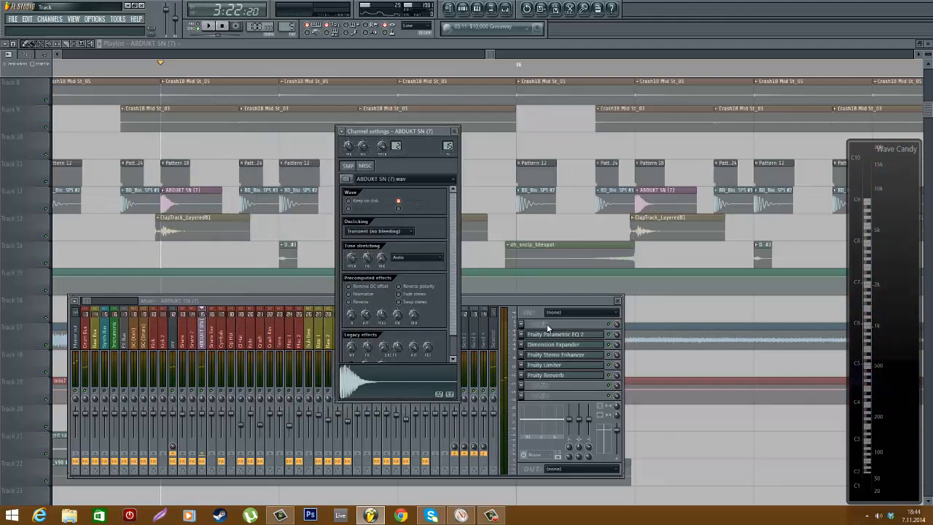
key(q)
key(q)
- Examine the Dimension Expander on the ABDUKT SN (7) mixer track and close it
click(573, 350)
drag(135, 160, 295, 170)
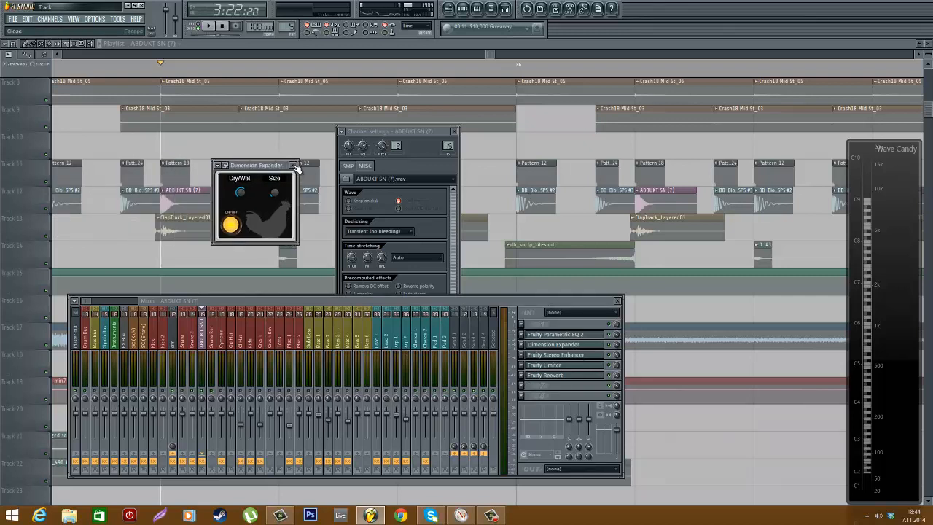
click(294, 171)
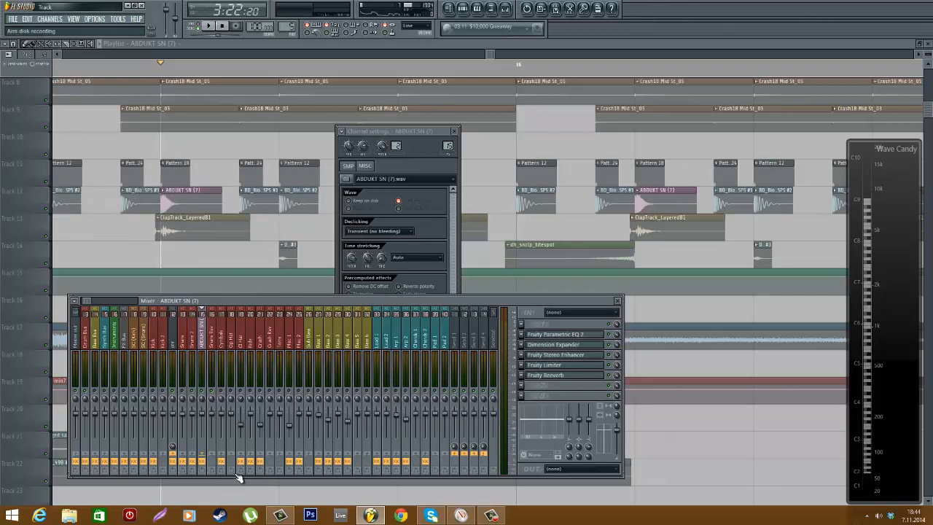
click(574, 345)
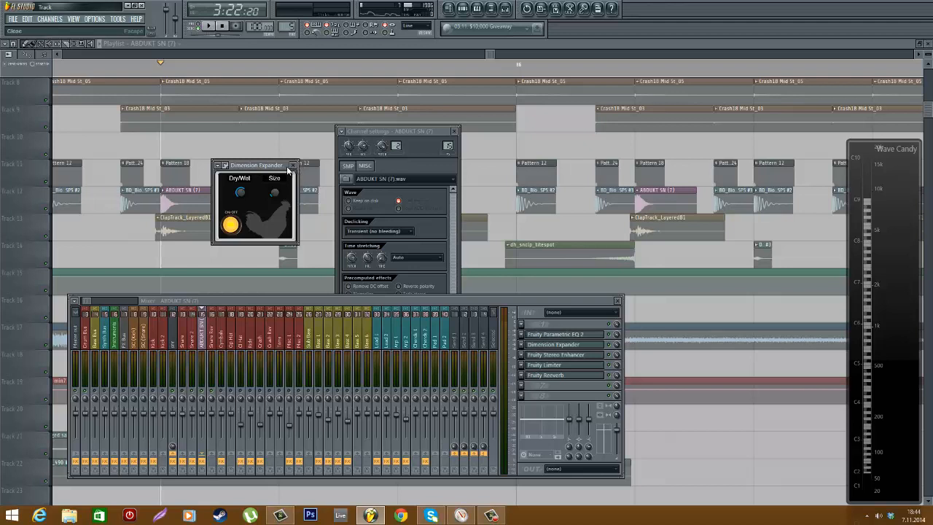
drag(276, 165, 386, 177)
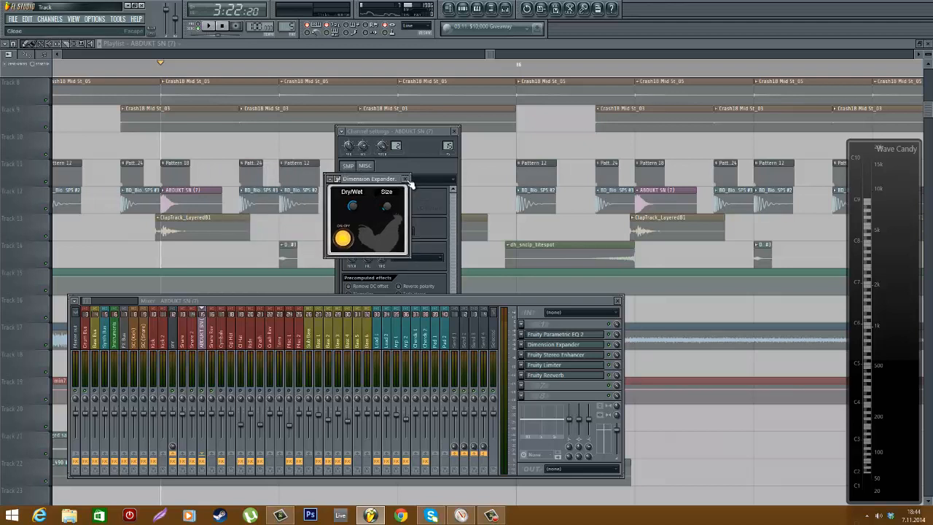
click(406, 179)
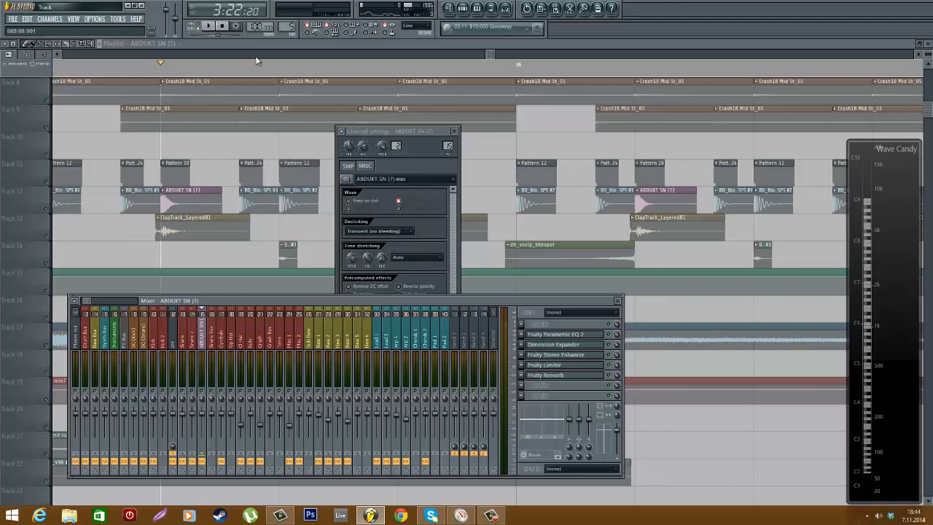
- Return the playback position to early in bar 85 and inspect the channel settings of the ClapTrack_LayeredB1 clip on Track 13
click(179, 73)
click(150, 71)
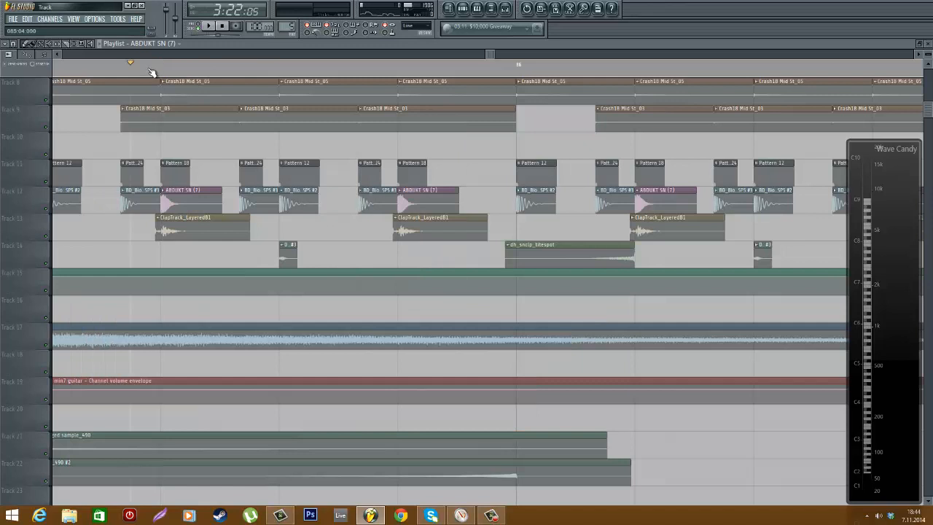
click(183, 189)
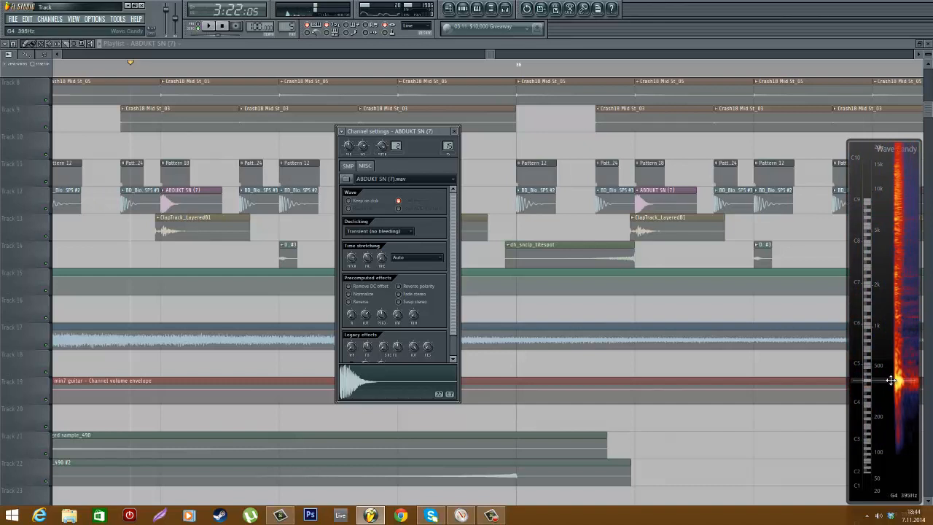
click(188, 229)
double_click(188, 229)
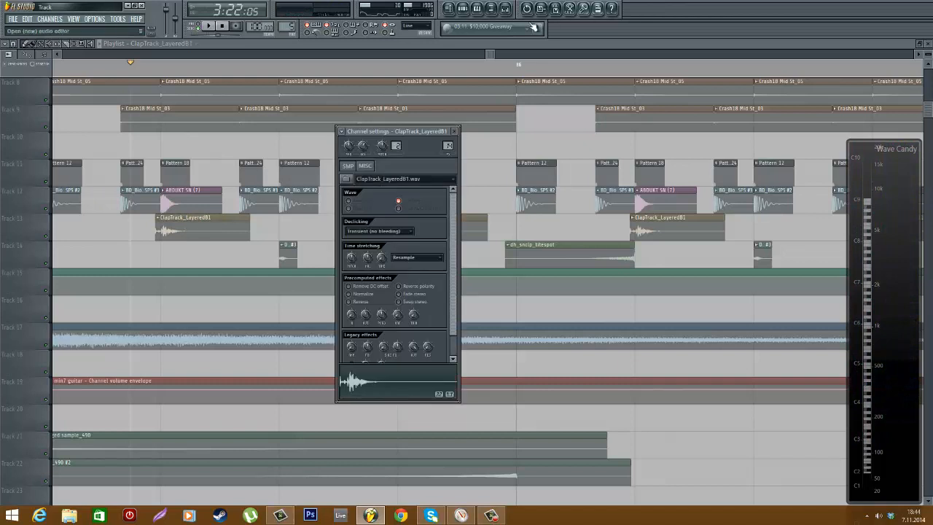
- Examine the Dimension Expander on the clap's Snare 2 mixer track and close it
click(507, 10)
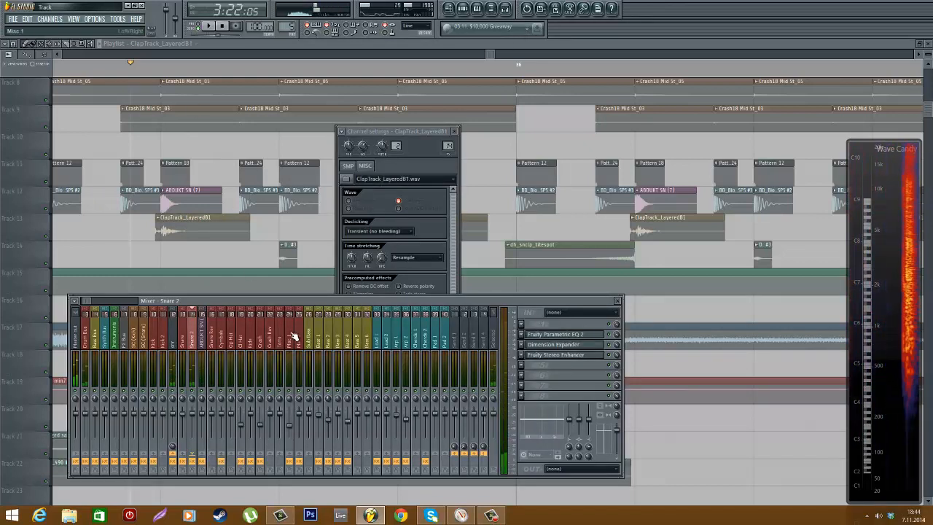
click(585, 344)
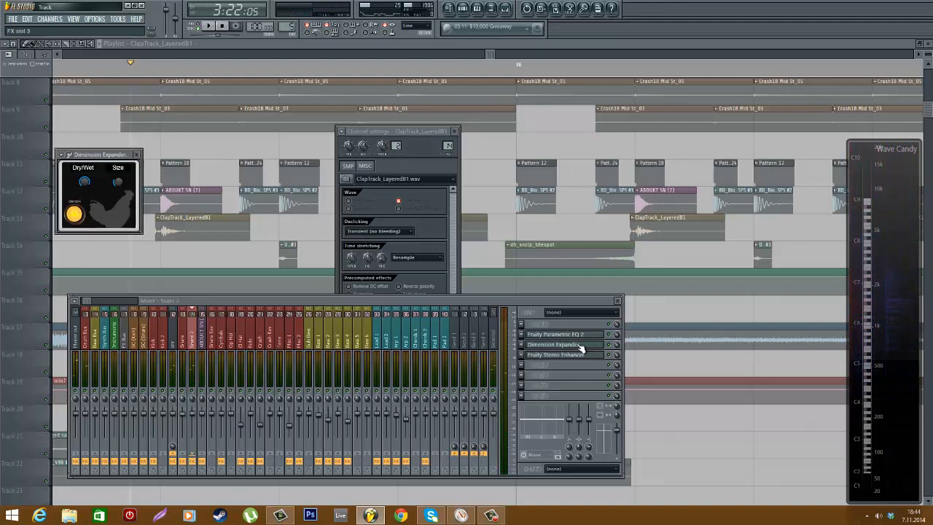
click(136, 155)
- Examine the Fruity Stereo Enhancer on the Snare 2 mixer track, close it, and return to the playlist
click(587, 355)
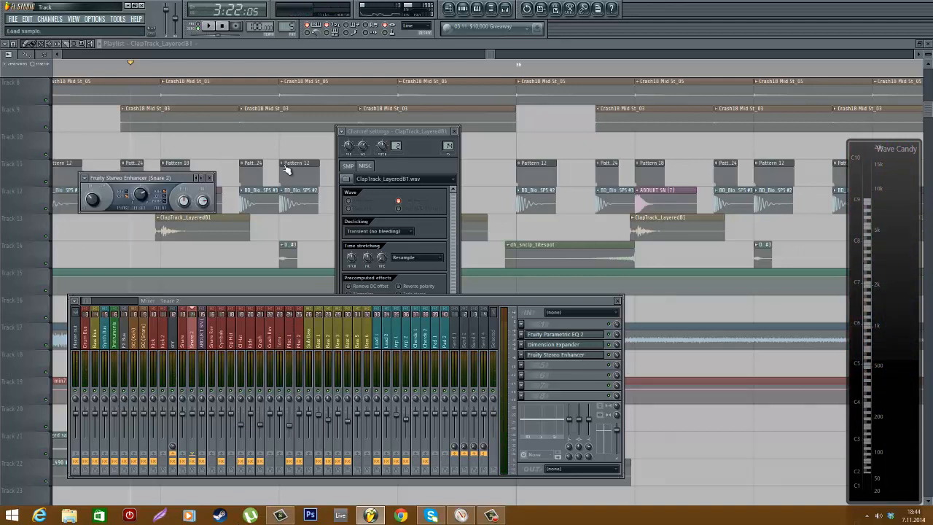
click(209, 179)
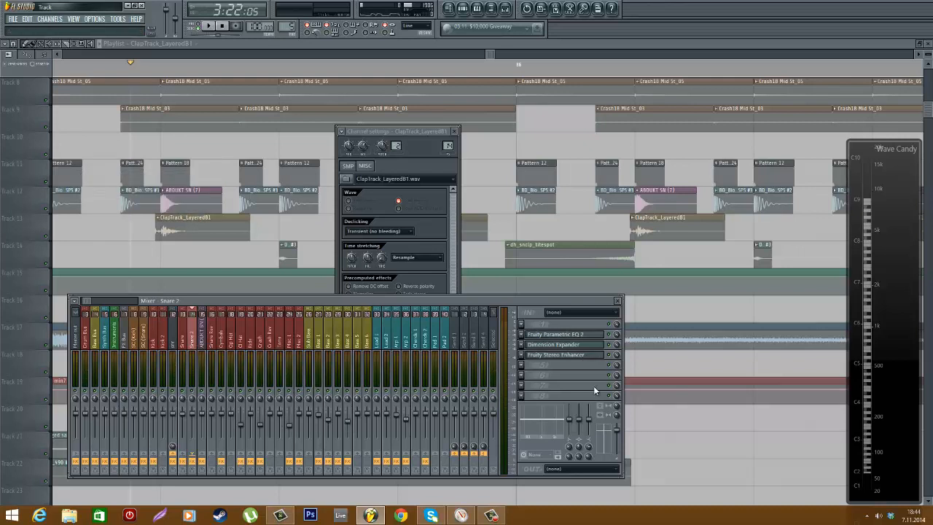
click(557, 355)
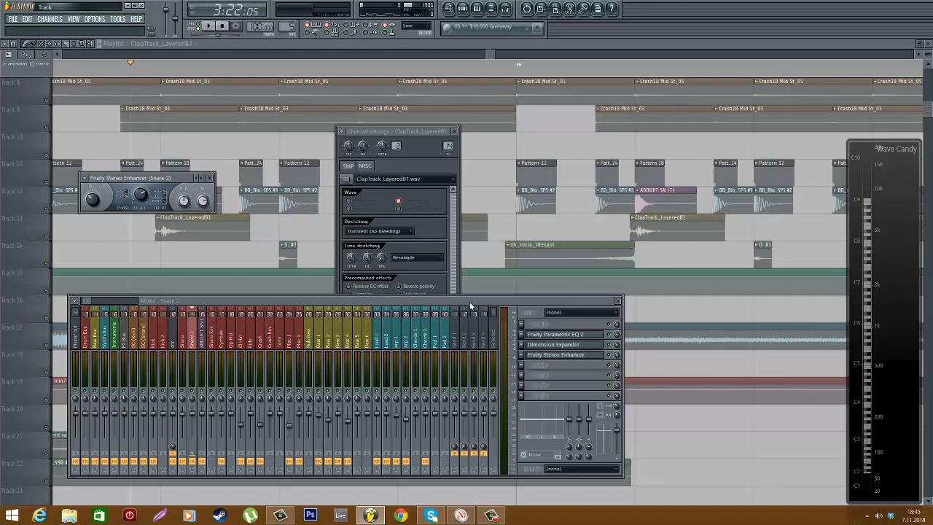
drag(150, 182, 397, 239)
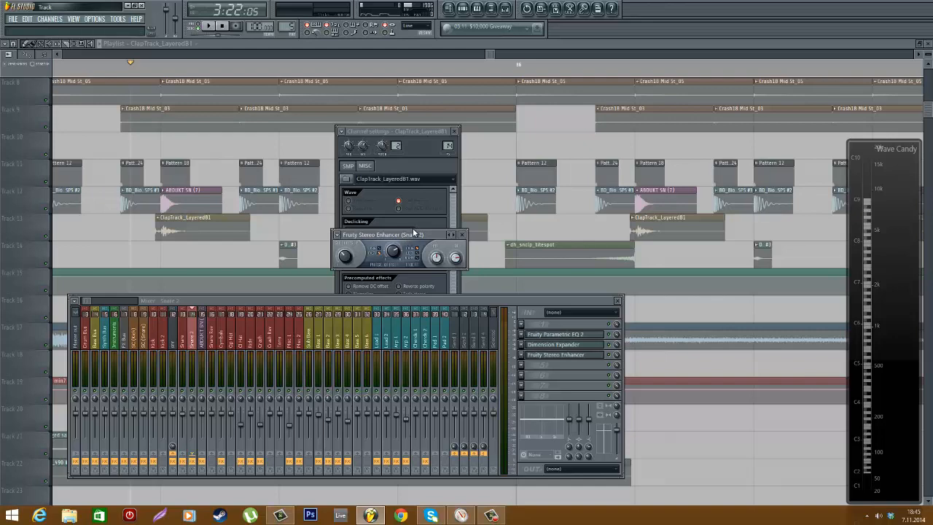
click(462, 235)
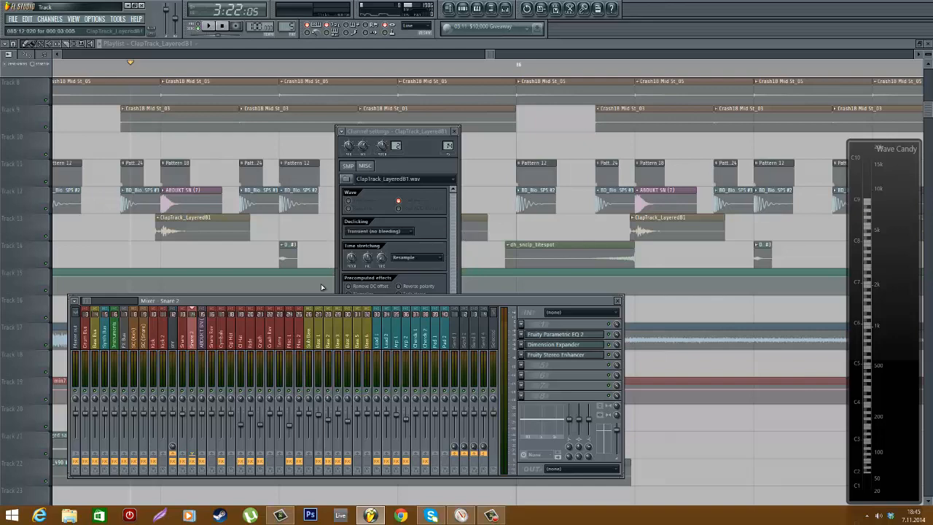
key(F12)
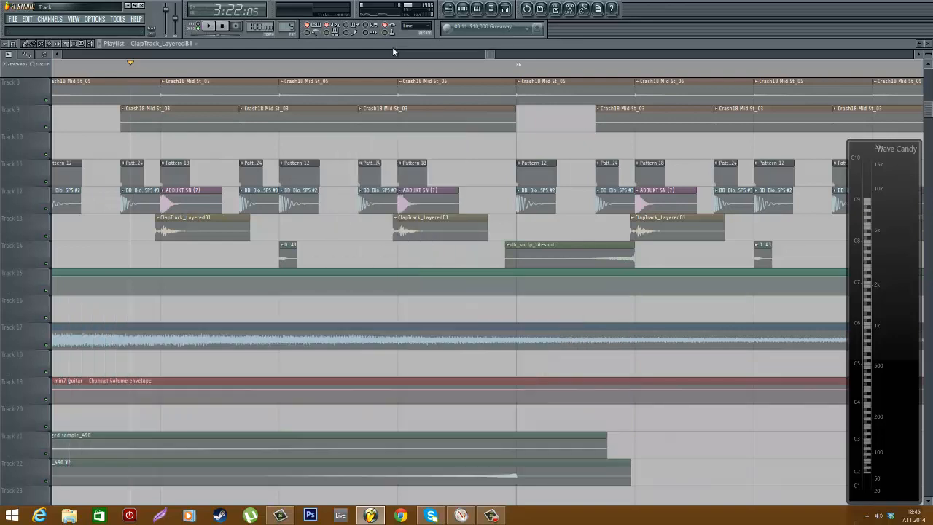
- Play the drop with the mixer in view, skip ahead to bar 93, and set the playback position midway through bar 92
scroll(412, 204, down, 6)
scroll(779, 285, up, 3)
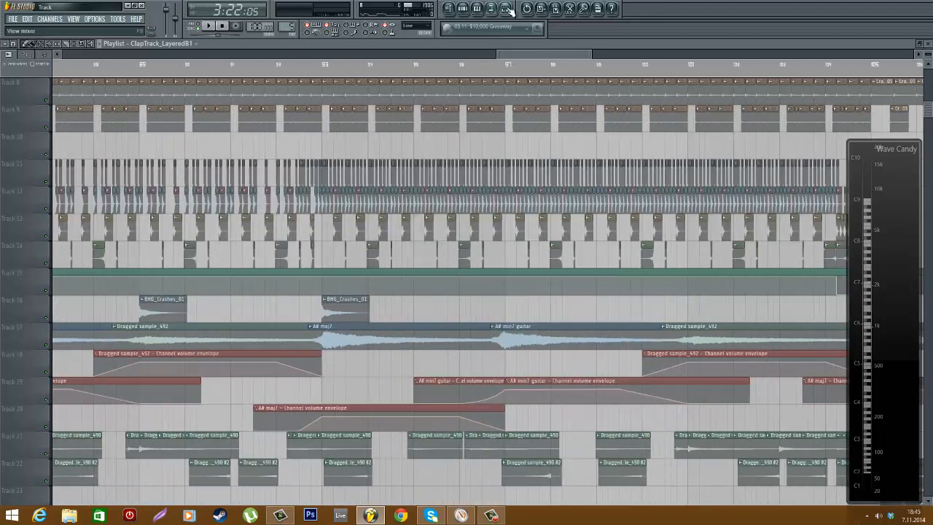
click(505, 9)
key(space)
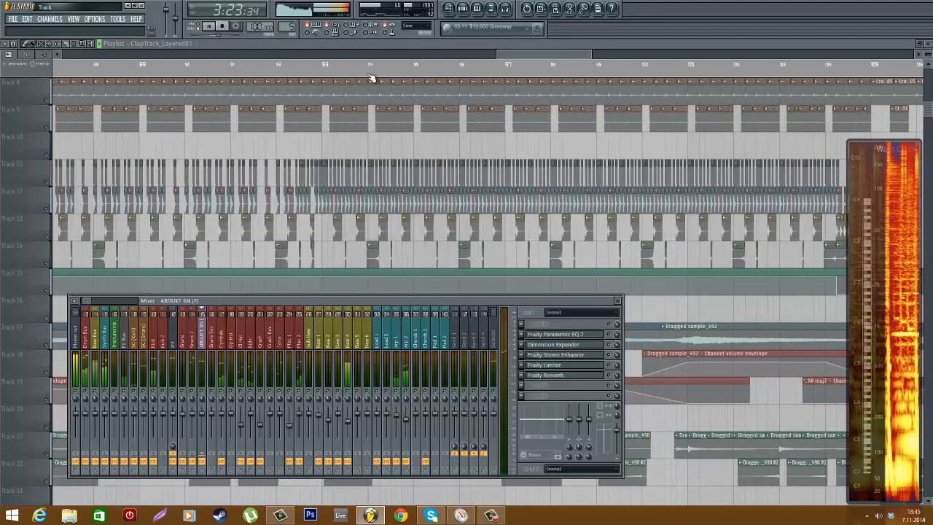
click(326, 72)
key(F9)
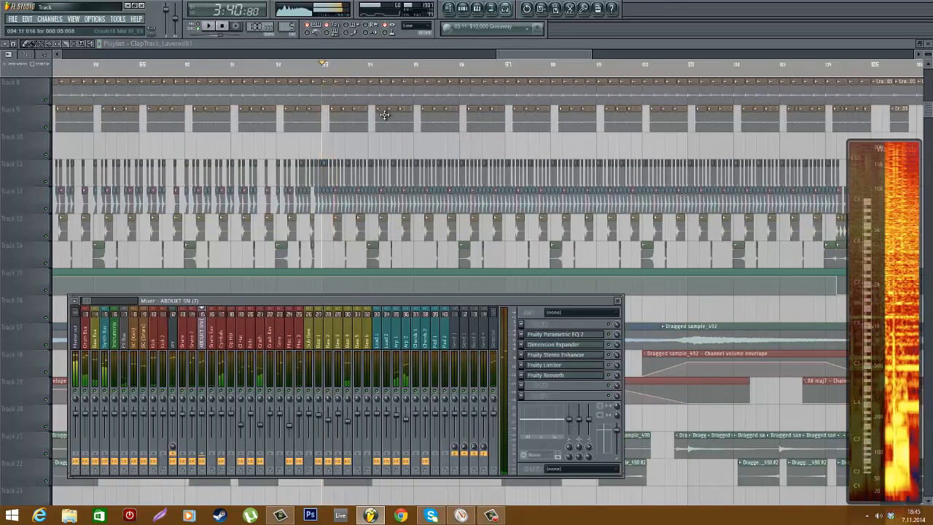
click(302, 73)
- Inspect the BHG_Crashes_01 clip starting at bar 93 through its channel settings and the Crash mixer track
scroll(396, 247, up, 3)
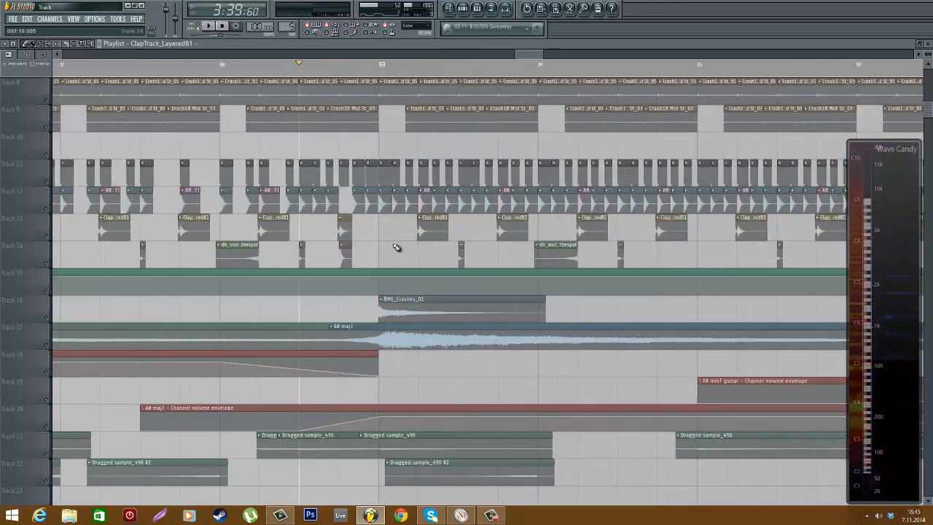
scroll(395, 248, up, 2)
scroll(379, 233, up, 5)
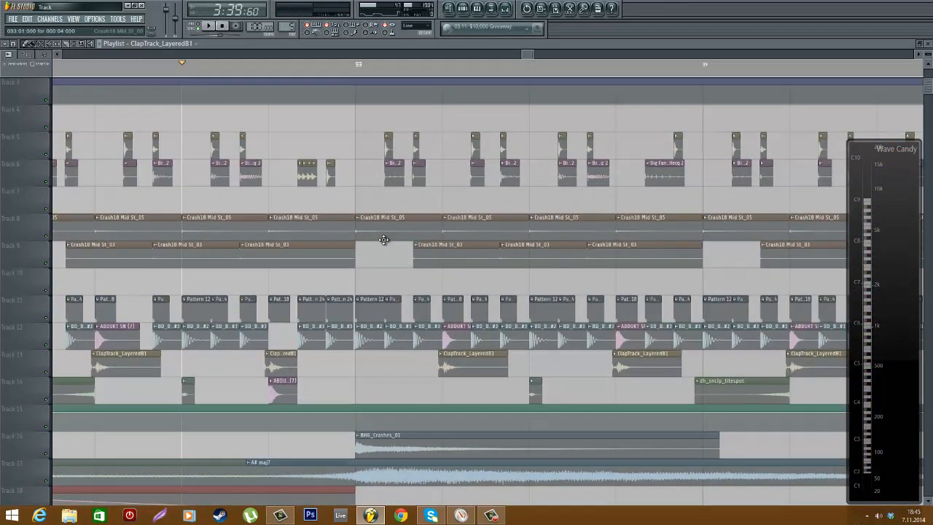
scroll(383, 240, down, 4)
scroll(438, 322, up, 2)
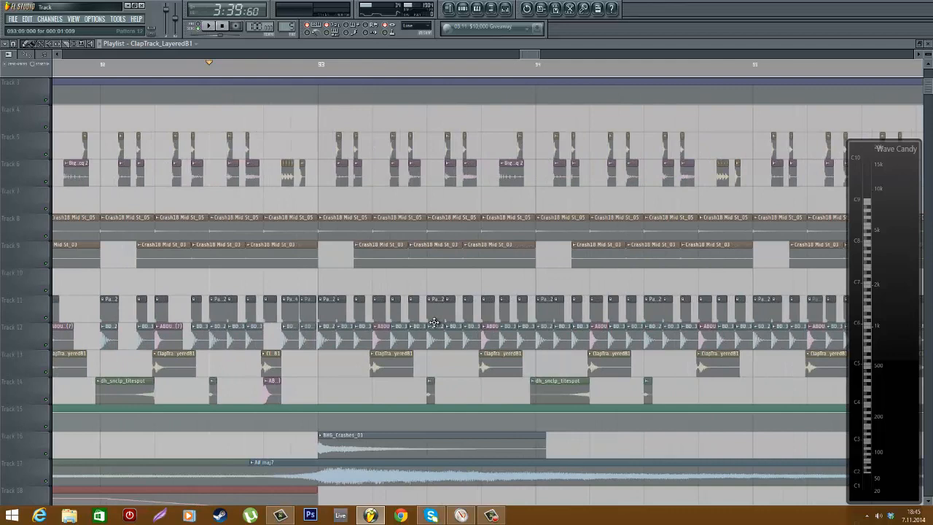
scroll(435, 321, down, 3)
scroll(436, 319, up, 2)
double_click(400, 356)
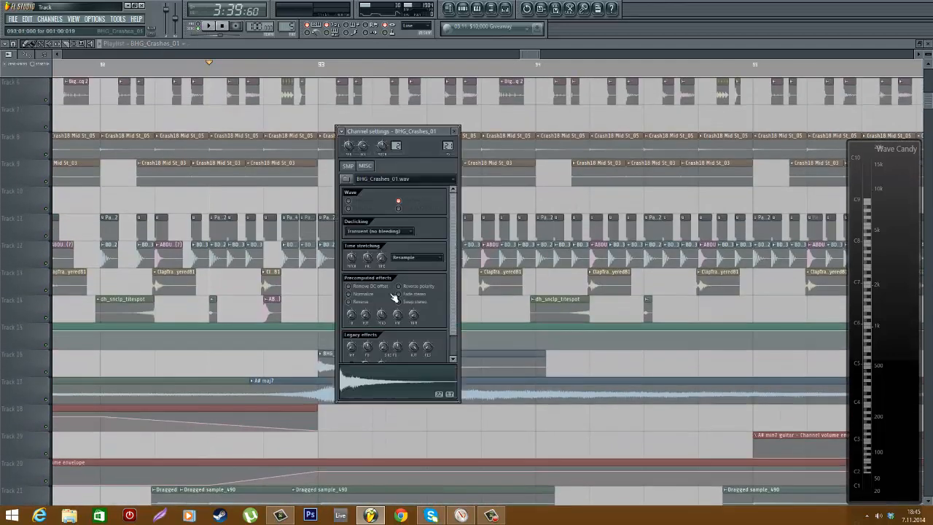
click(507, 8)
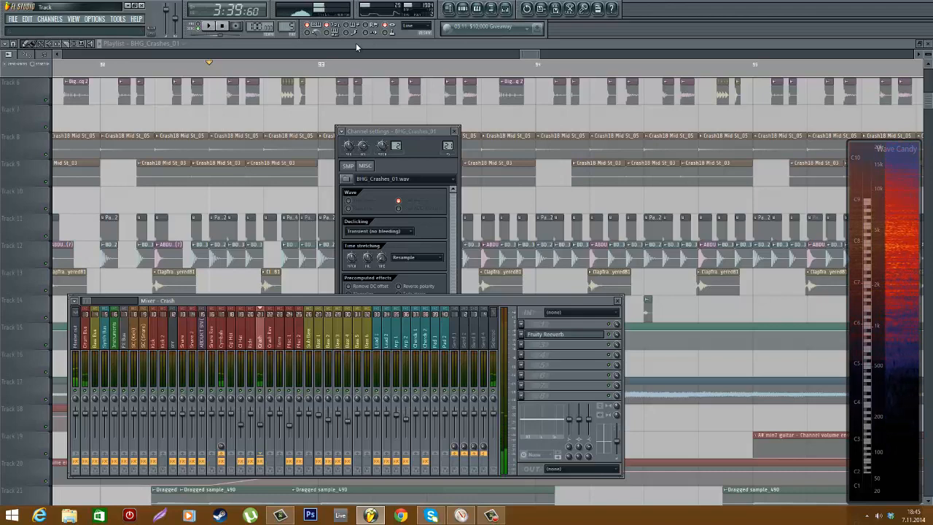
click(471, 181)
- Place the playback position just before bar 97 and look over the drum clips up to bar 105
scroll(472, 181, down, 6)
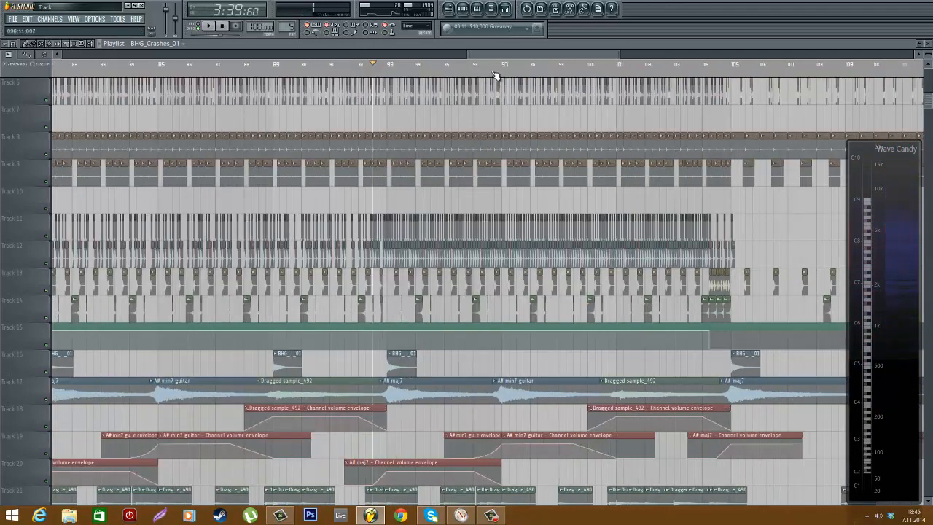
scroll(561, 91, down, 3)
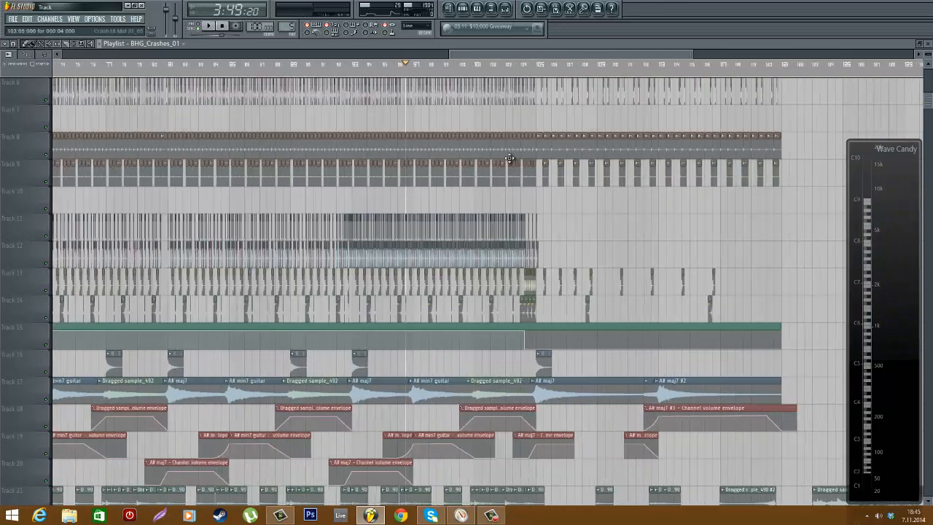
scroll(509, 158, up, 2)
scroll(263, 182, up, 3)
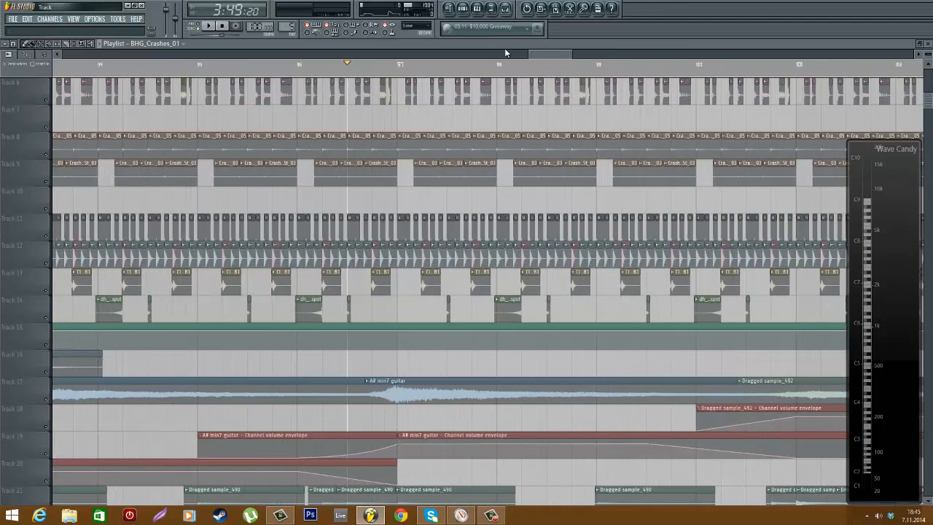
scroll(508, 85, up, 2)
scroll(487, 167, down, 4)
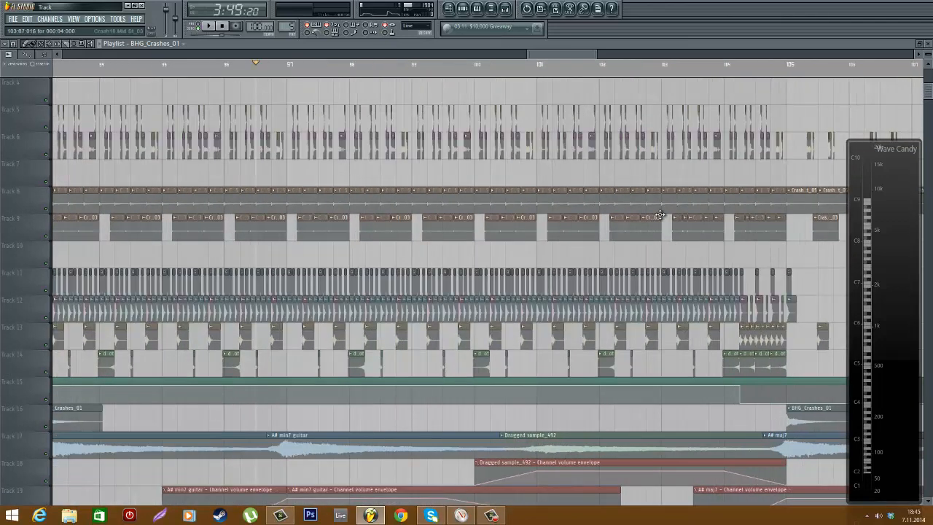
- Place the playback position at bar 104 and look over the clap and snare fill leading up to bar 105
scroll(719, 197, up, 2)
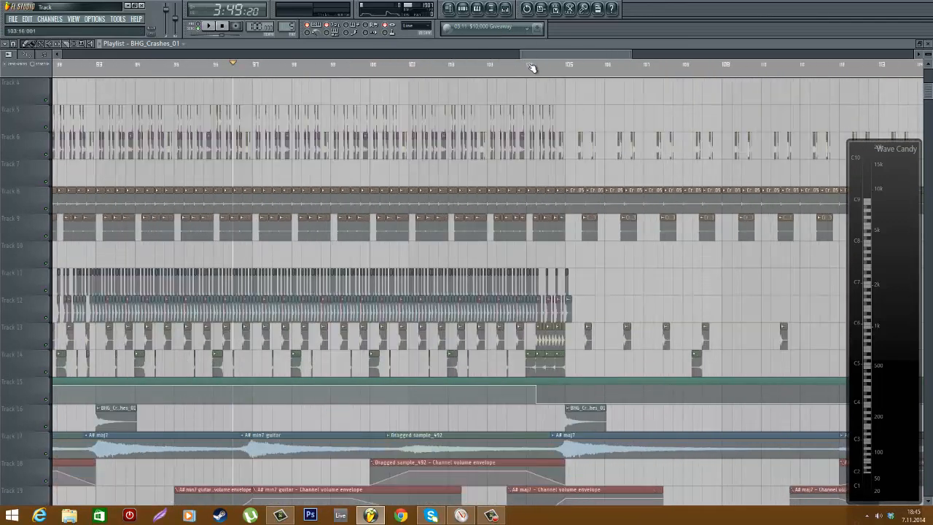
click(536, 65)
scroll(601, 177, up, 3)
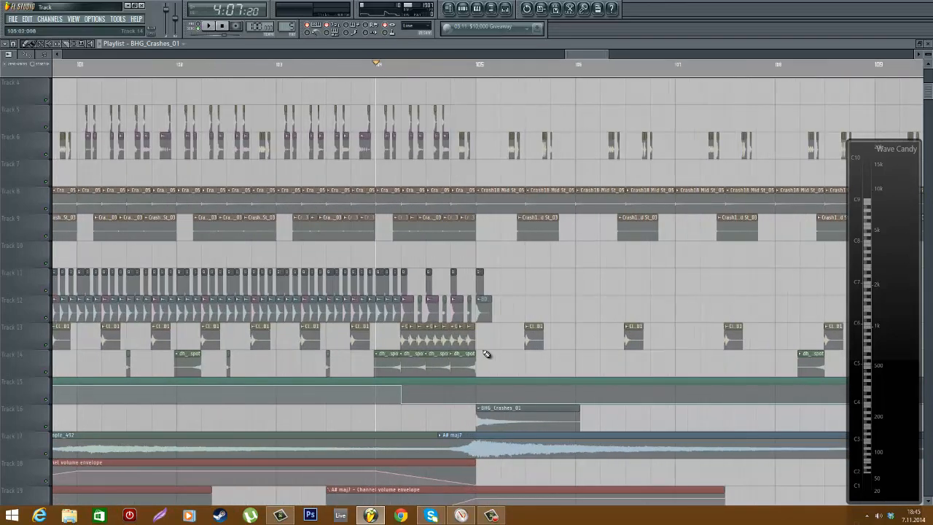
scroll(479, 364, down, 2)
scroll(479, 333, up, 3)
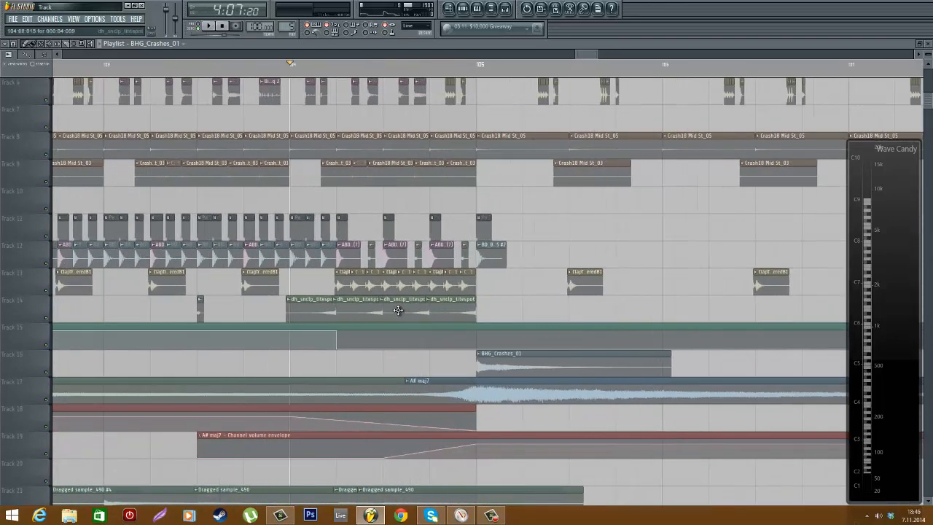
- Look over the tracks around the end of the drop and place the playback position at bar 105
scroll(398, 310, down, 5)
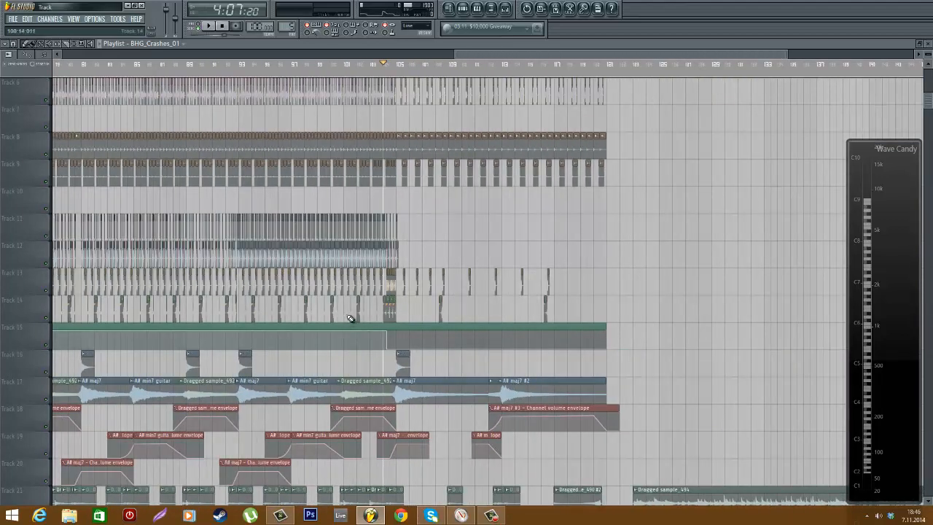
scroll(349, 313, down, 5)
scroll(365, 335, down, 2)
scroll(385, 375, up, 7)
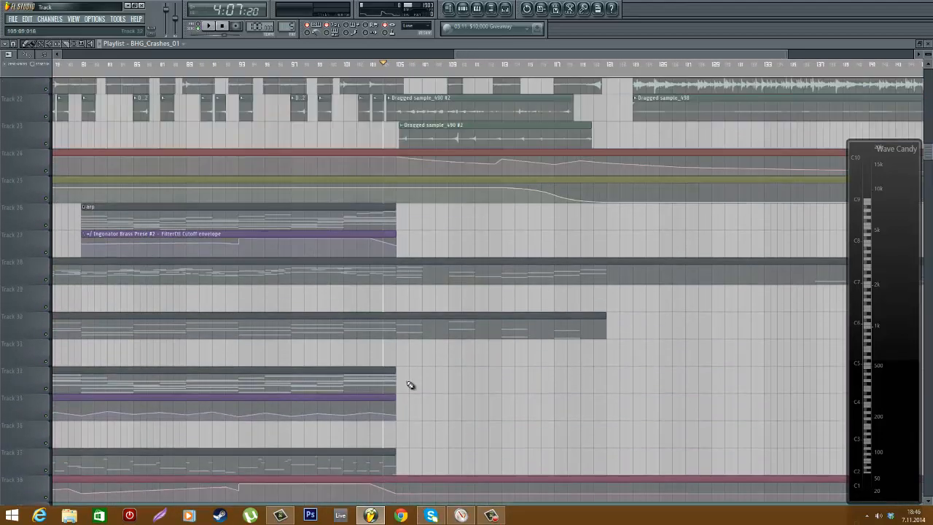
scroll(432, 359, up, 1)
scroll(417, 340, up, 4)
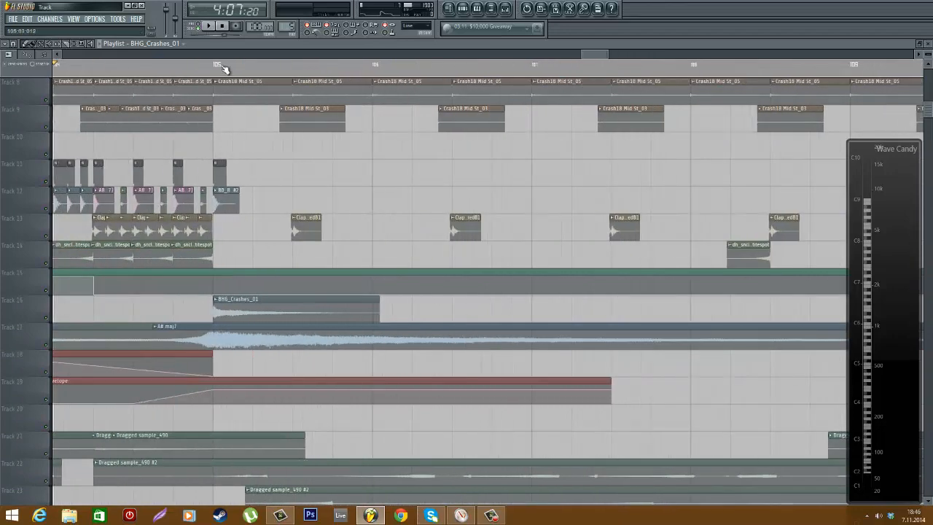
scroll(333, 260, down, 8)
- Examine the automation, vocal effect, ambience and melodic clips on the lower tracks after bar 105
scroll(335, 251, down, 5)
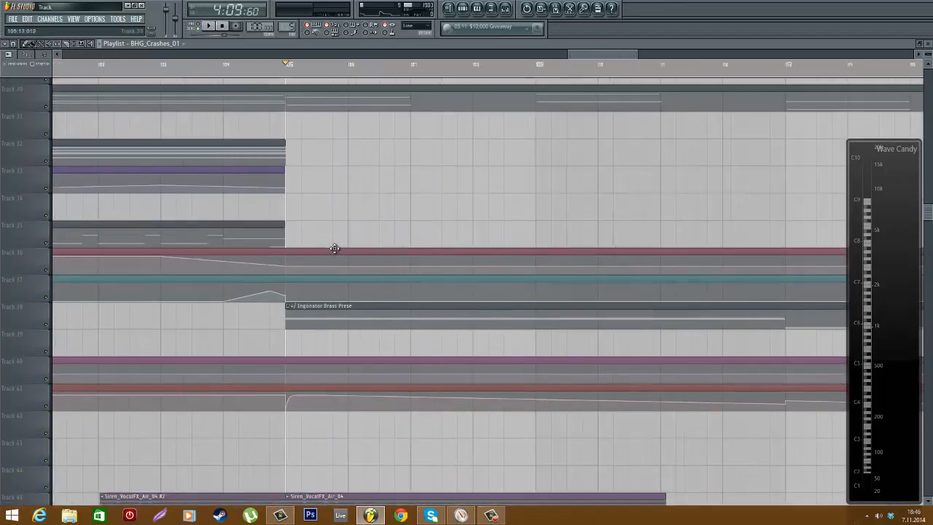
scroll(358, 256, down, 4)
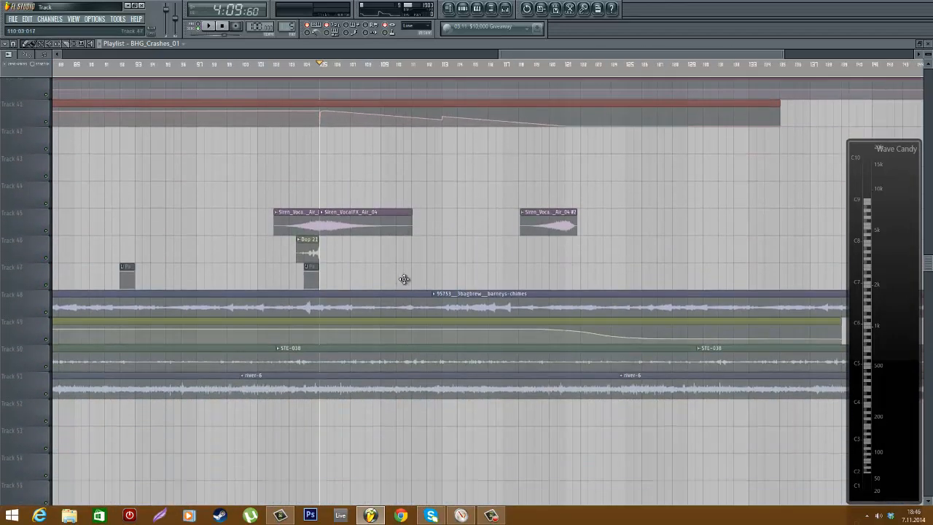
scroll(394, 310, down, 4)
scroll(287, 255, up, 6)
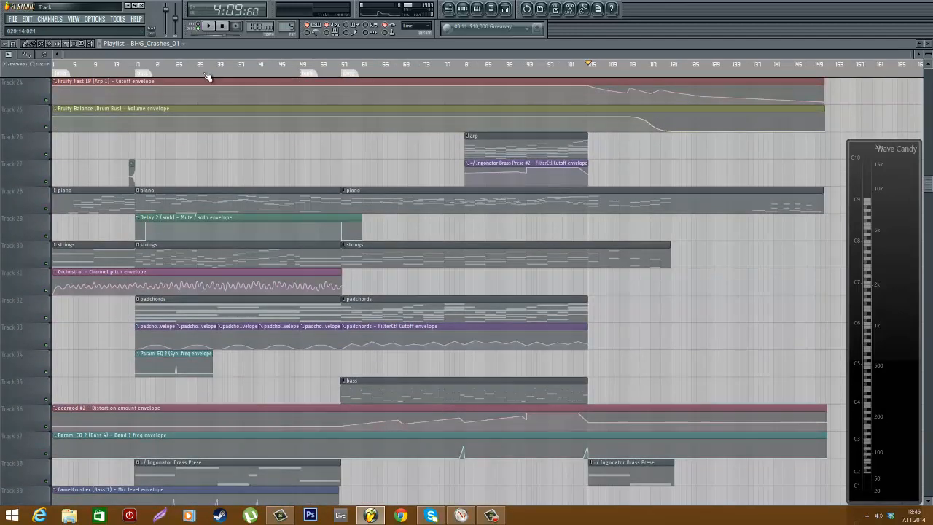
scroll(684, 190, up, 2)
scroll(765, 215, up, 2)
scroll(682, 286, up, 2)
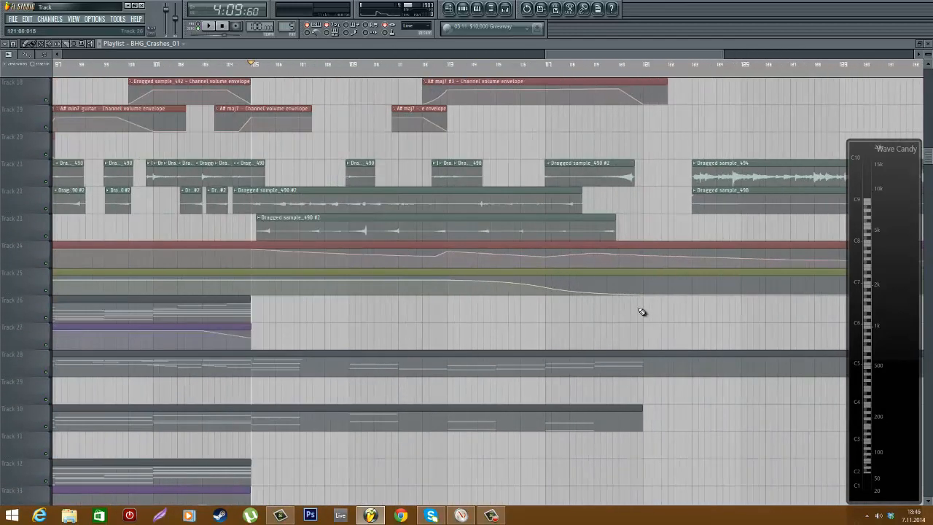
scroll(464, 269, down, 1)
scroll(464, 270, down, 3)
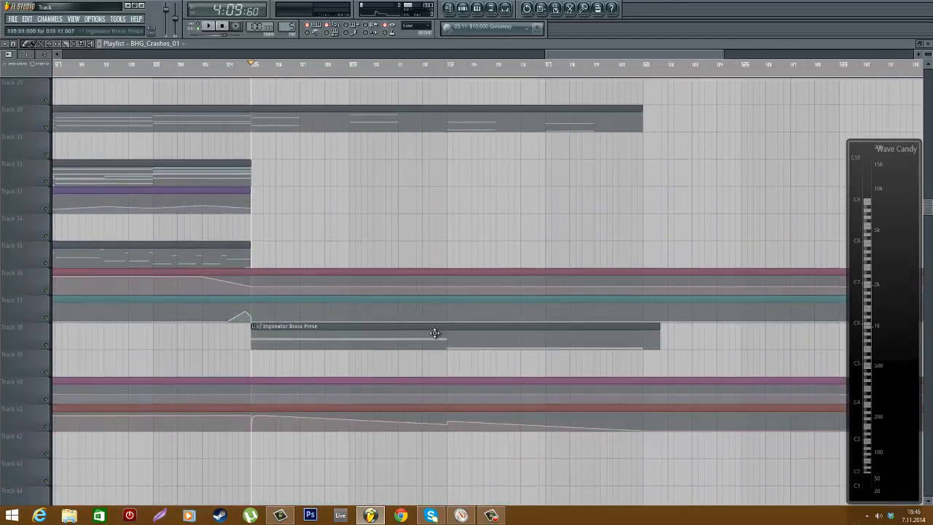
- Open the Ingonator Brass Prese clip starting at bar 105, audition its G4 and D4 notes, and return to the playlist
double_click(443, 335)
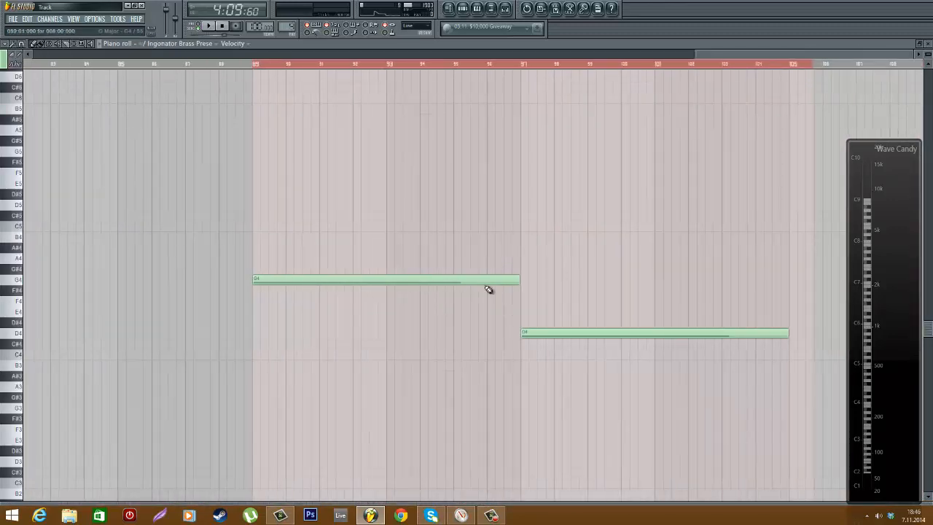
click(474, 279)
click(555, 335)
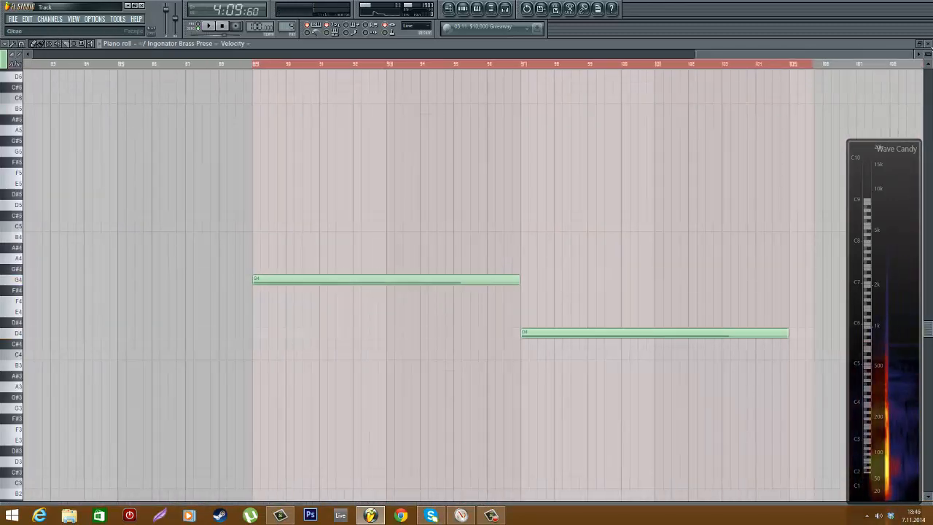
click(928, 44)
click(693, 46)
scroll(694, 117, down, 2)
scroll(676, 291, up, 3)
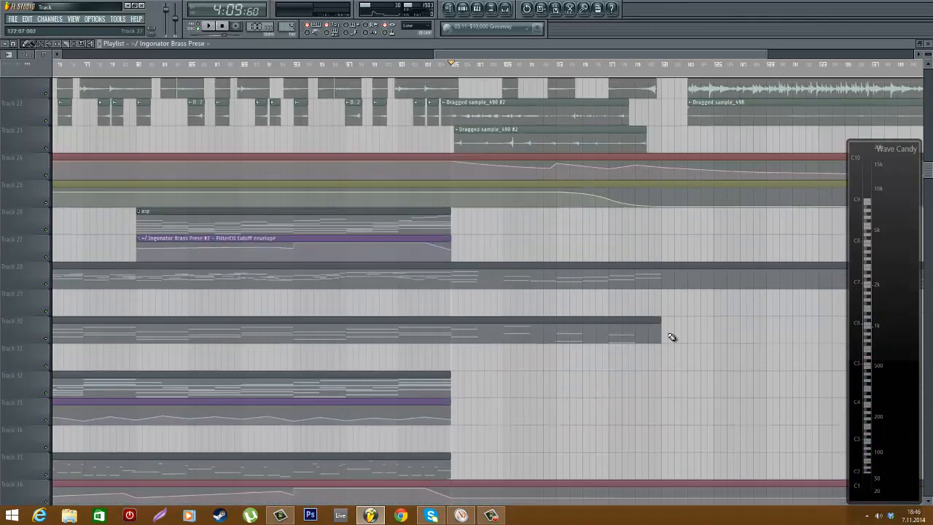
- Reopen the Ingonator Brass Prese clip's notes for another look at the long D4 note, and return to the playlist
scroll(671, 337, down, 3)
double_click(578, 371)
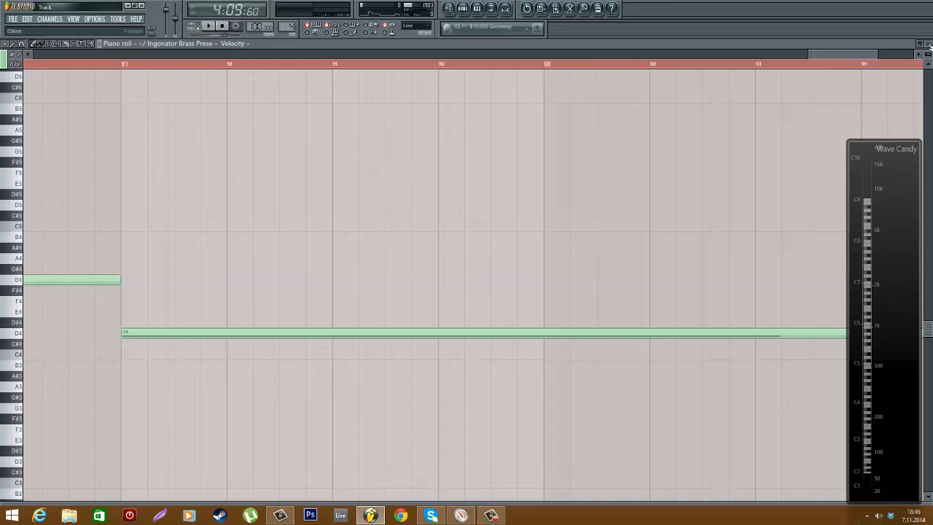
click(928, 45)
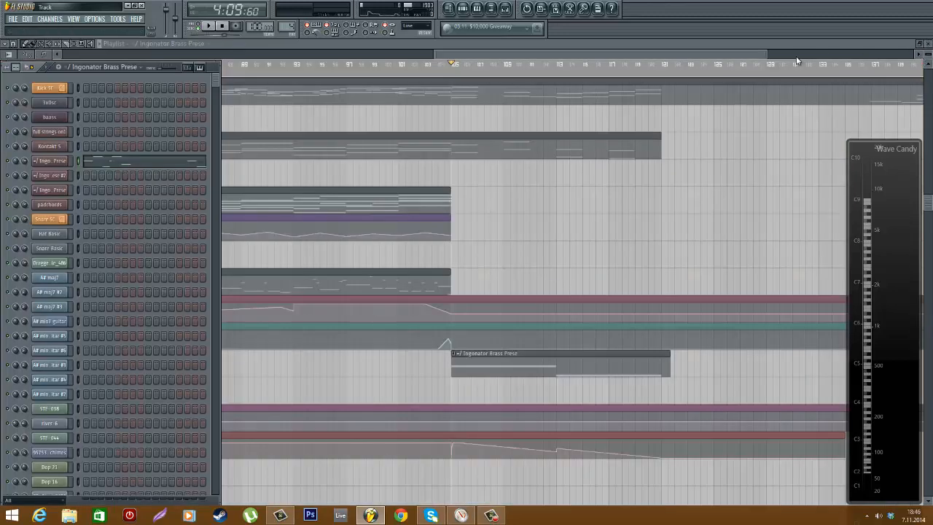
click(534, 44)
- Review the drum bus volume automation and the sparse clap, snare and guitar clips between bars 105 and 121
scroll(612, 233, up, 3)
scroll(644, 318, up, 3)
scroll(562, 328, up, 2)
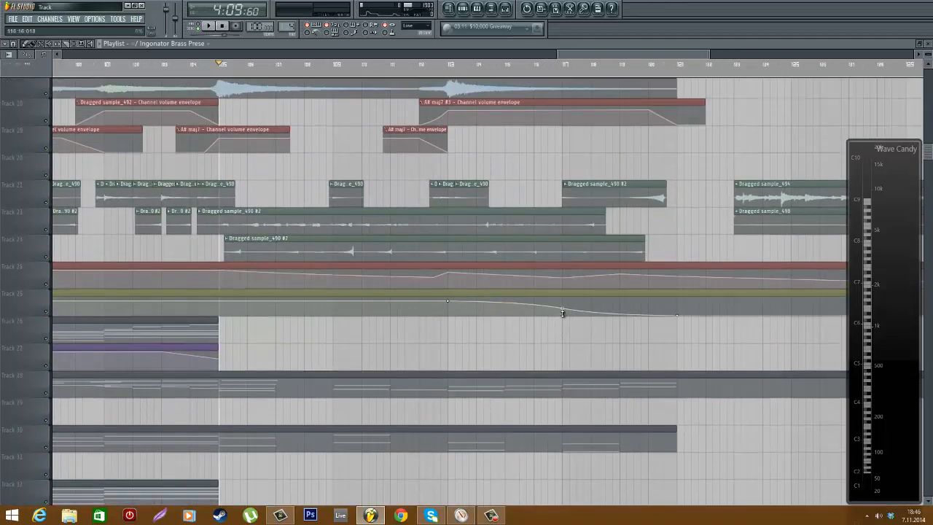
scroll(562, 313, up, 1)
scroll(558, 314, down, 2)
scroll(581, 277, up, 4)
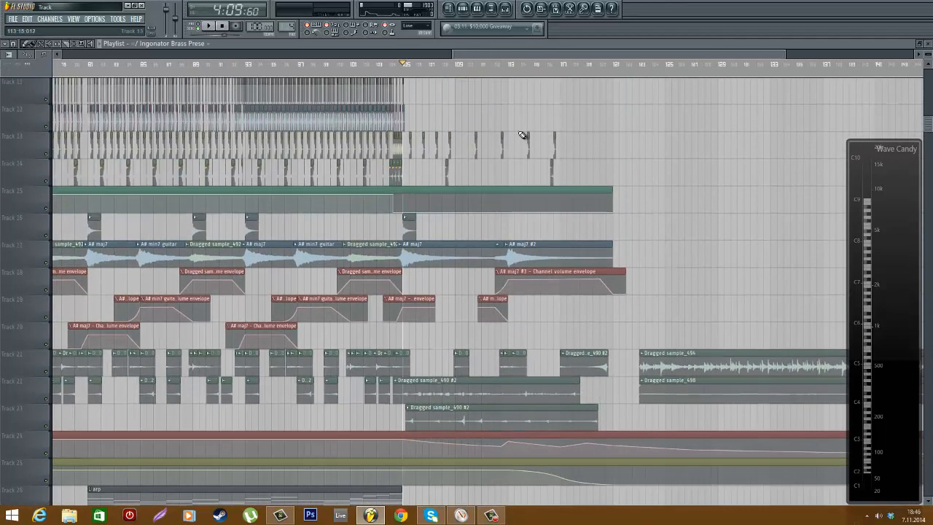
scroll(515, 378, up, 2)
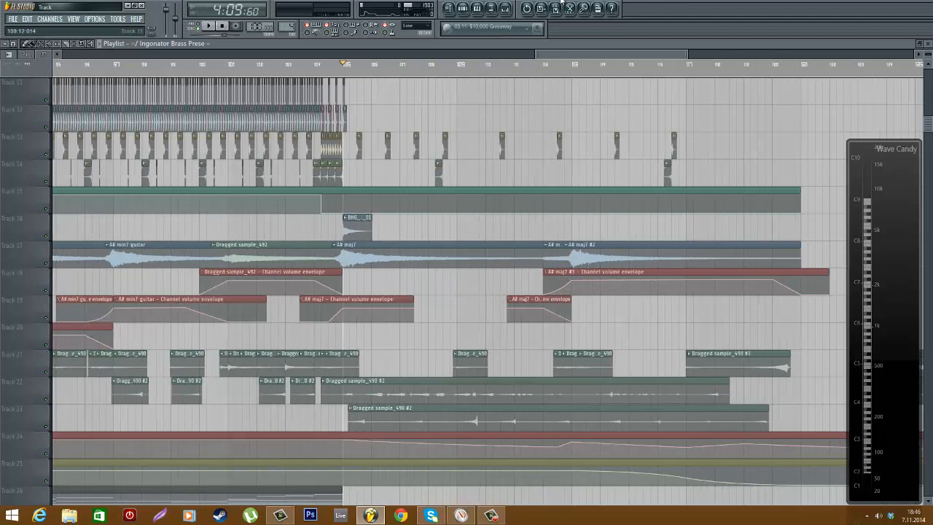
- Play the section from bar 105 while viewing the bass, synth and effect levels in the mixer, and close the mixer
click(515, 9)
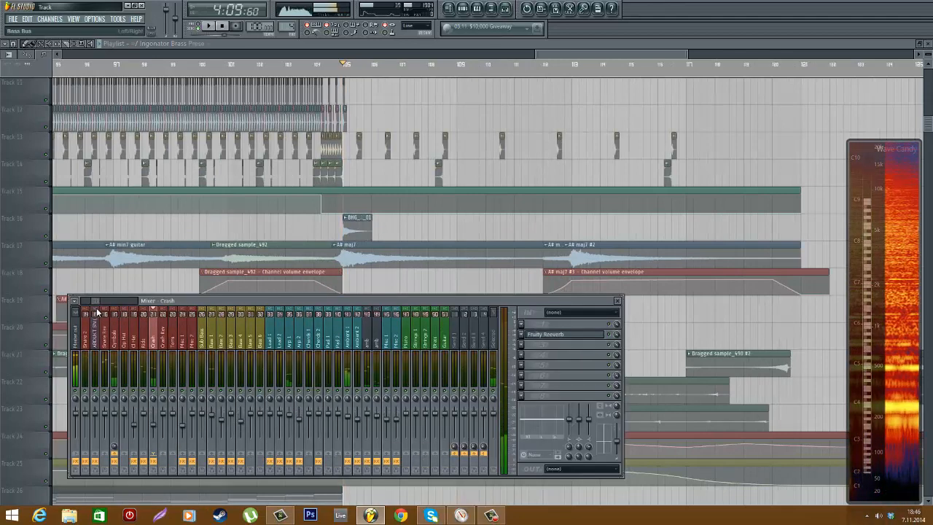
scroll(218, 327, down, 5)
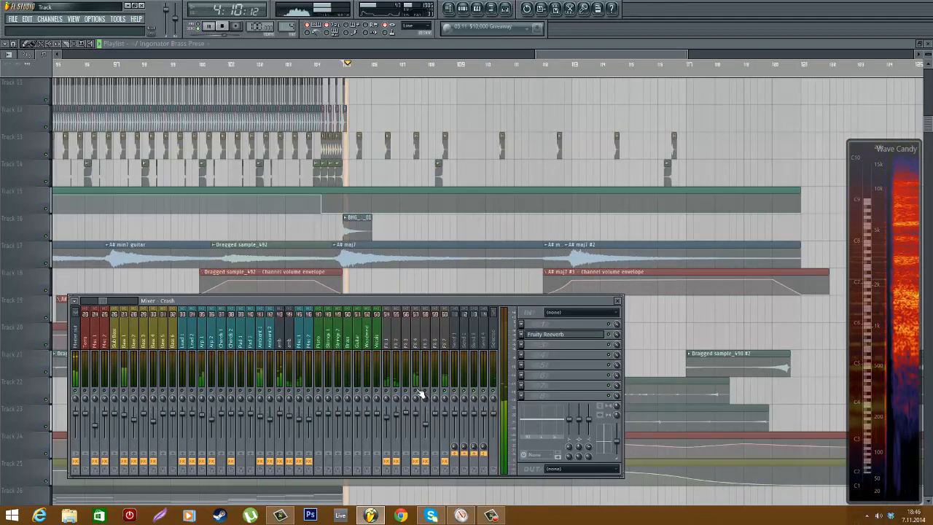
scroll(131, 313, down, 2)
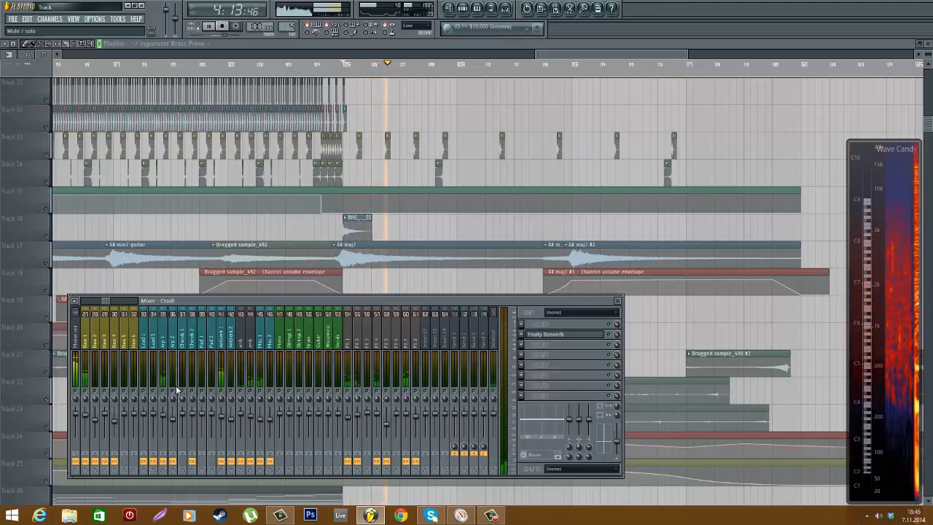
key(F9)
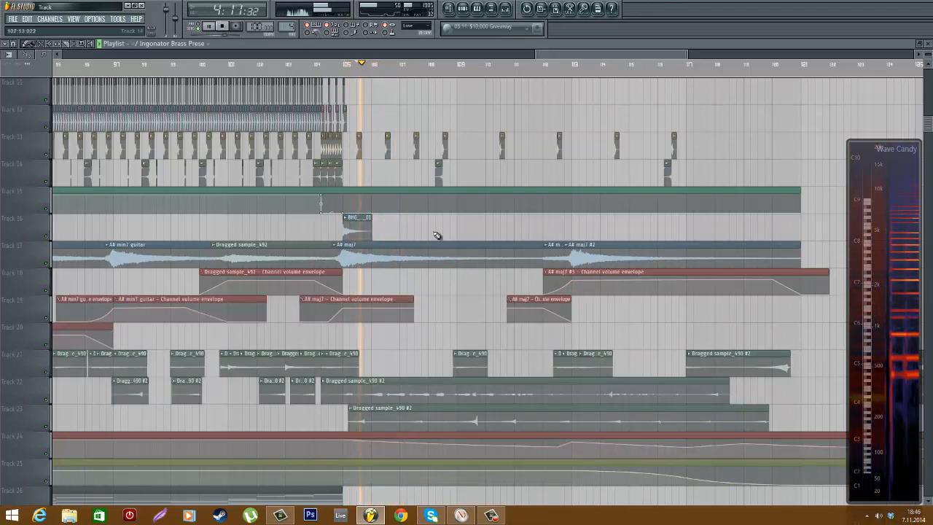
- Follow the playback after bar 105, stop it, and move the playback position ahead to midway through bar 117
scroll(434, 262, up, 2)
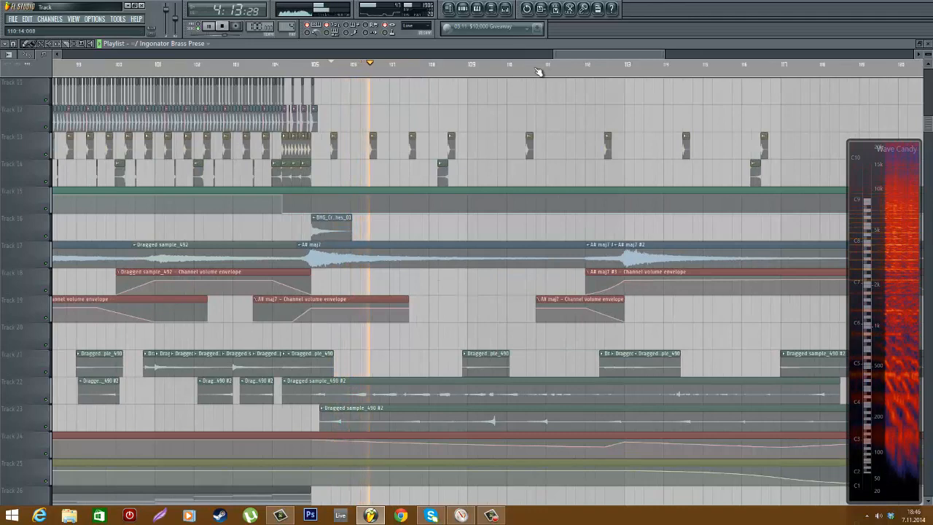
drag(608, 55, 635, 68)
scroll(636, 214, down, 2)
scroll(636, 215, down, 1)
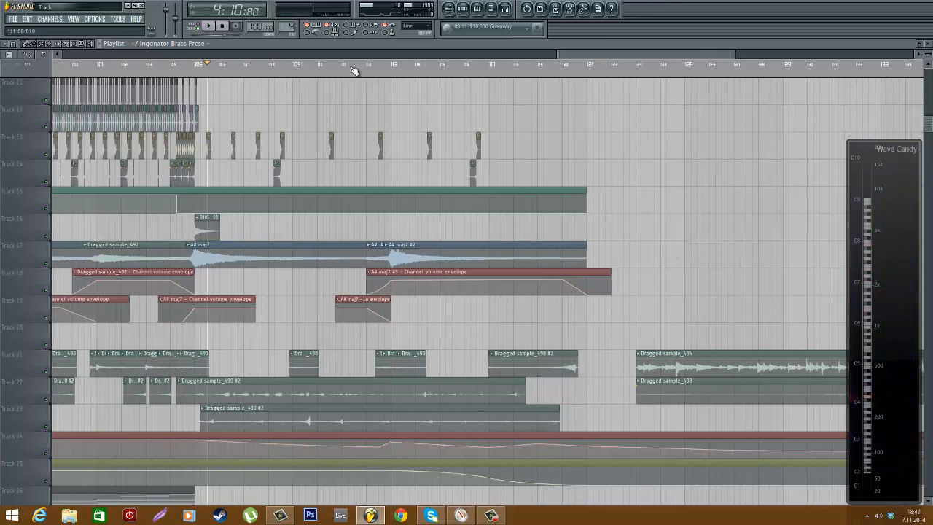
mouse_move(352, 69)
mouse_down()
mouse_move(336, 75)
mouse_move(505, 93)
mouse_up()
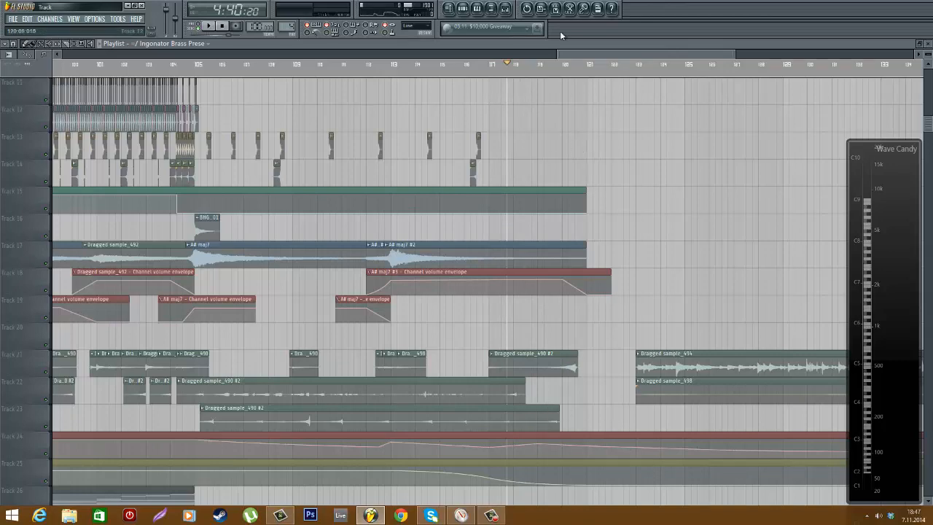
- Place the playback position at bar 120 and examine which clips end or continue across the tracks around bar 121
scroll(606, 212, up, 3)
scroll(576, 223, down, 4)
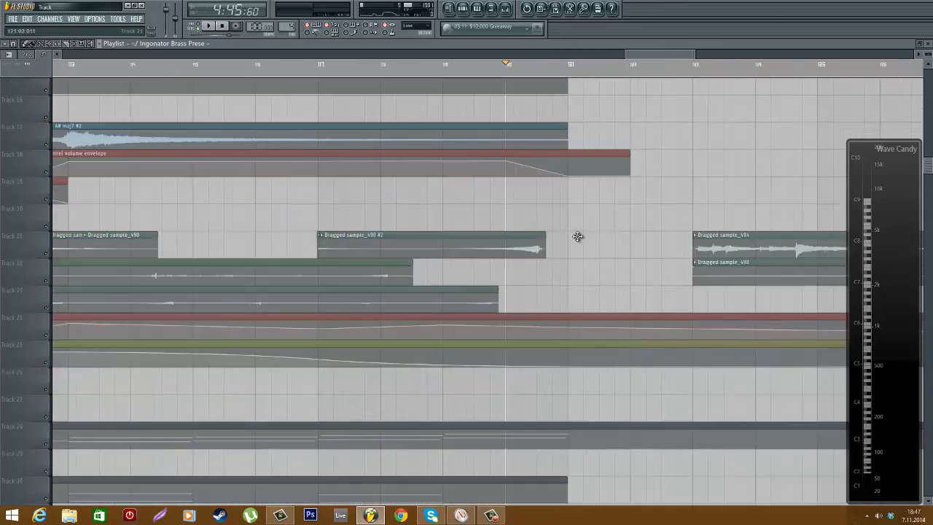
scroll(579, 235, down, 6)
scroll(580, 234, down, 3)
scroll(692, 185, up, 2)
scroll(561, 246, up, 1)
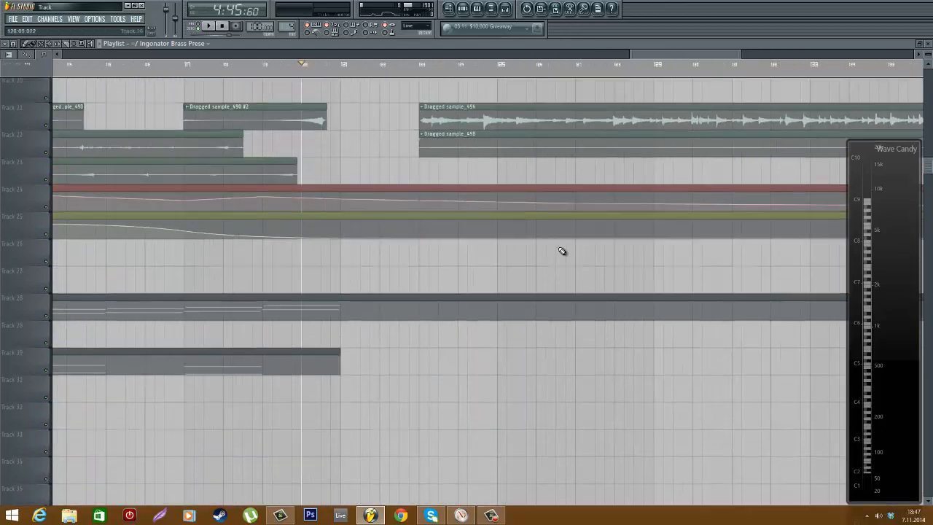
scroll(554, 252, up, 6)
scroll(532, 231, down, 19)
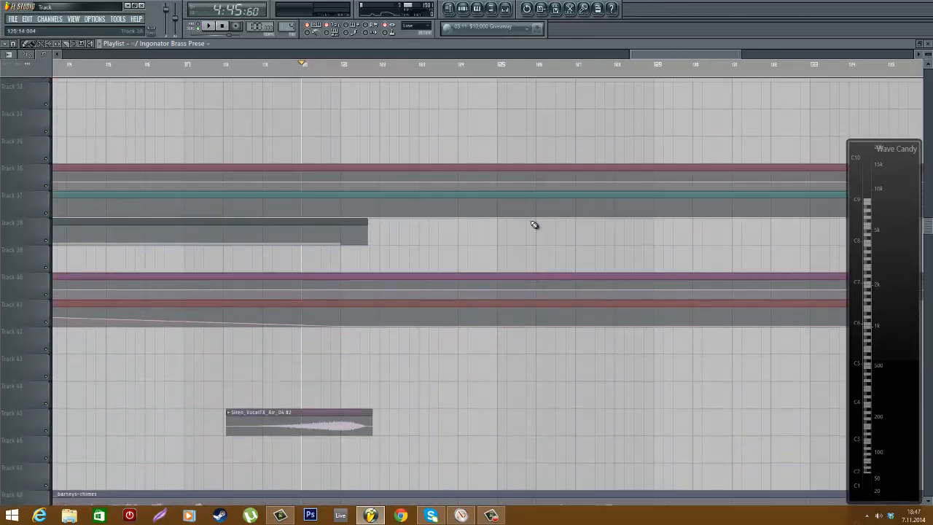
scroll(534, 229, up, 19)
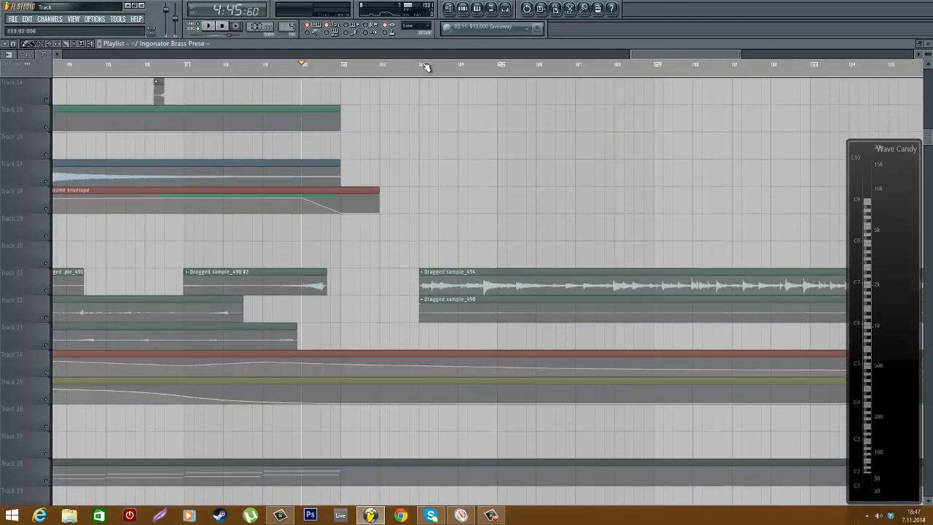
- Play the outro briefly from bar 123, where Dragged sample_494 starts, and stop it with the mixer open
click(421, 65)
click(505, 8)
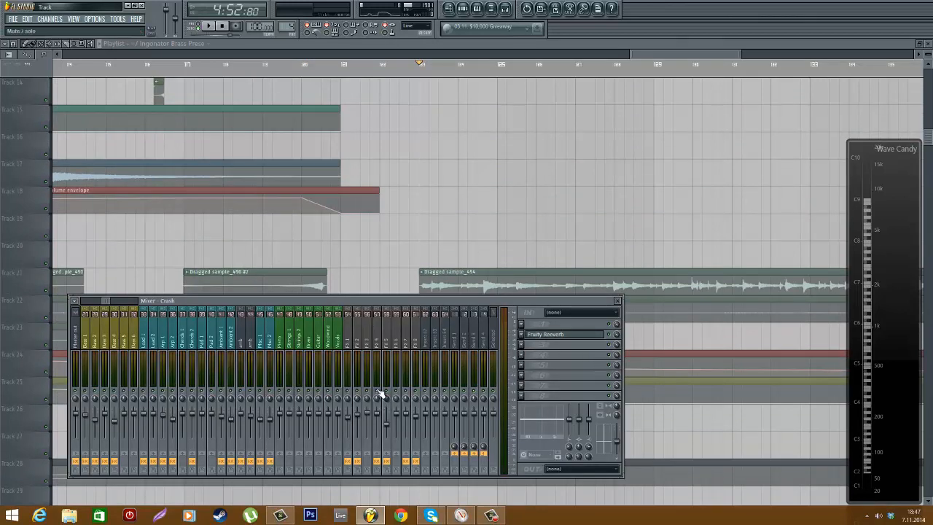
click(555, 197)
key(space)
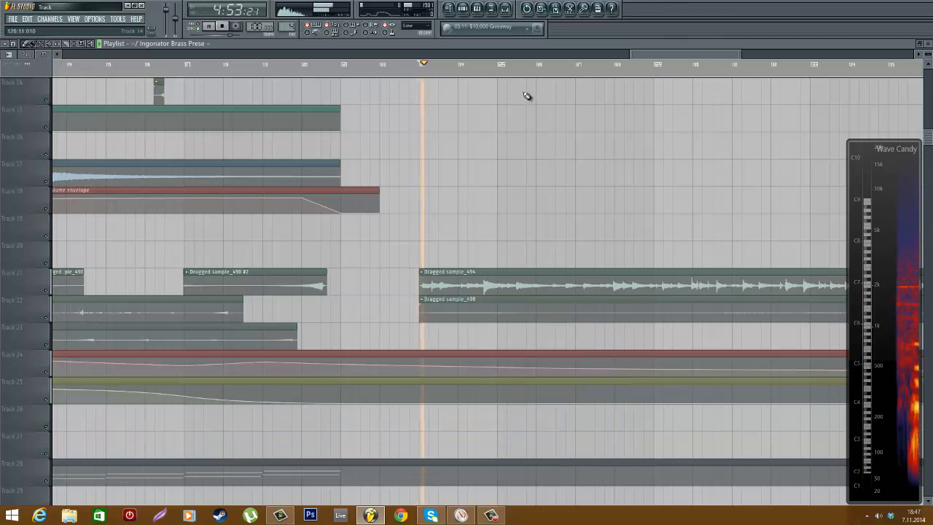
scroll(520, 66, down, 4)
click(506, 10)
key(space)
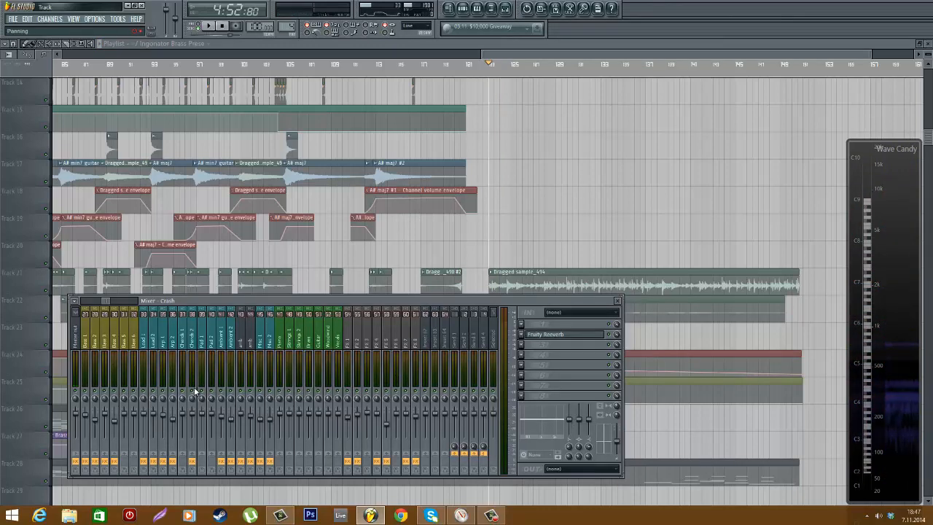
- Select the Chords 1 mixer track, close the mixer, and look closer at the Dragged sample_494 and Dragged sample_498 clips
click(186, 335)
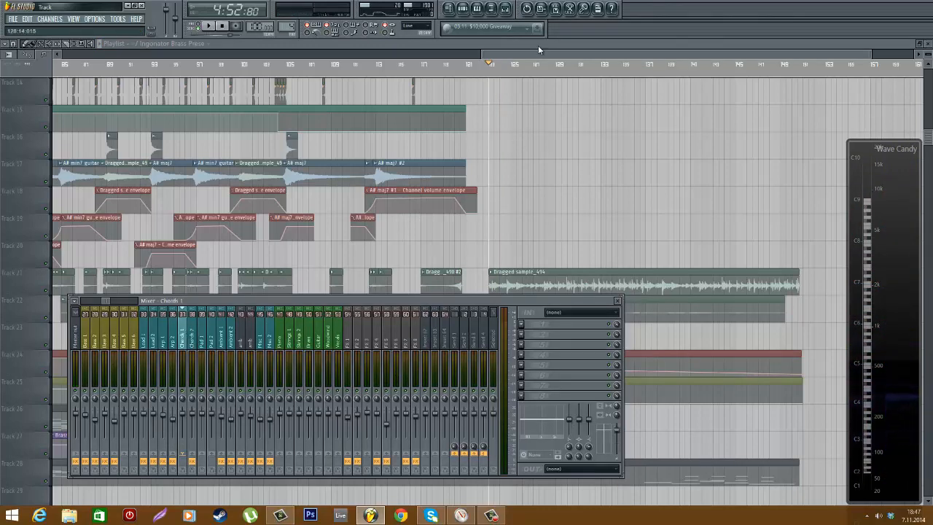
click(617, 300)
scroll(619, 292, up, 3)
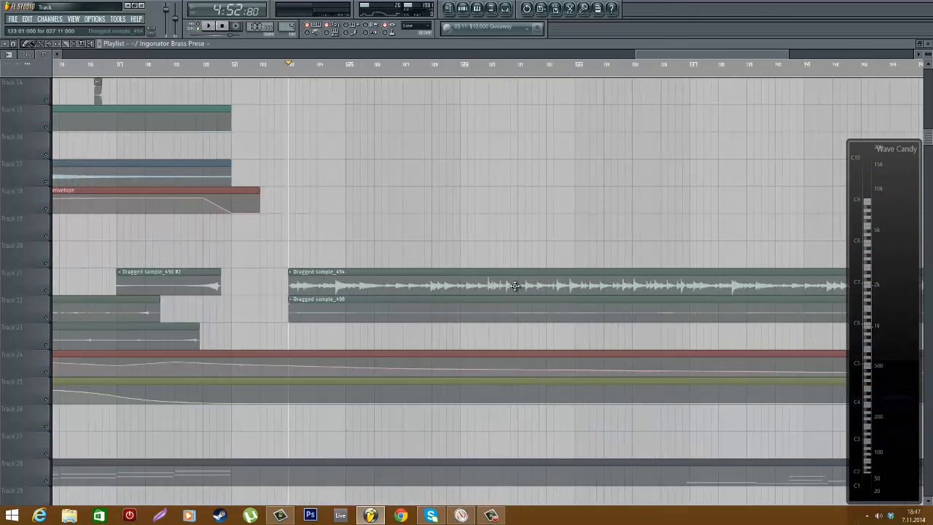
- Open the Edirol Orchestral instrument of the full strings on1 channel to view its sections, and close it with its channel settings
click(464, 10)
click(59, 134)
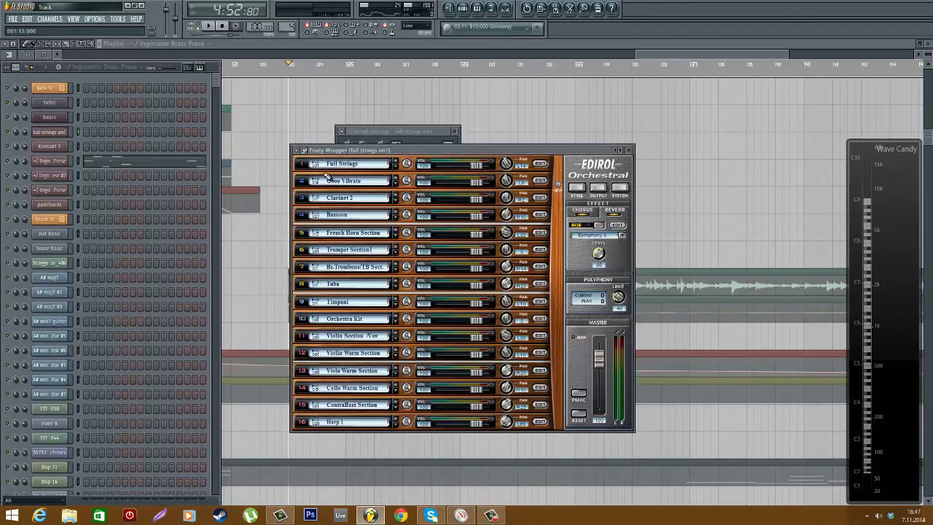
drag(588, 152, 628, 175)
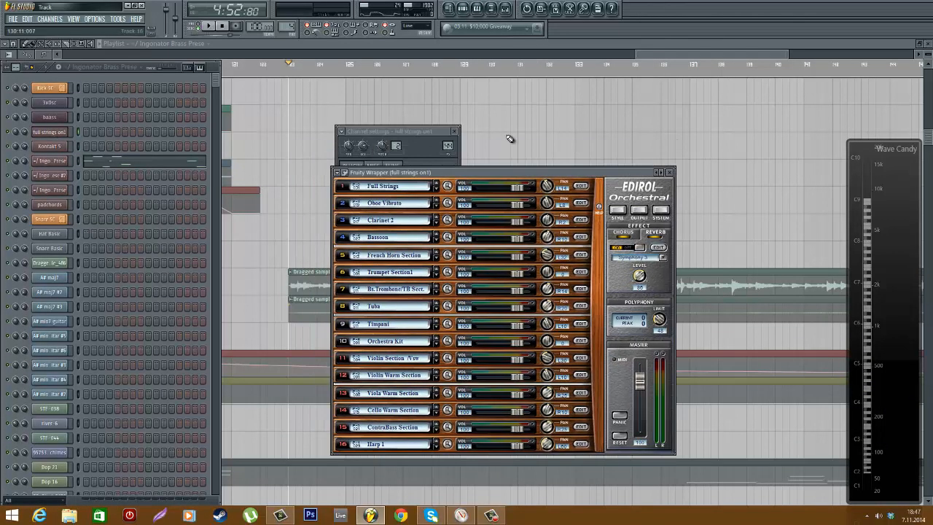
click(454, 131)
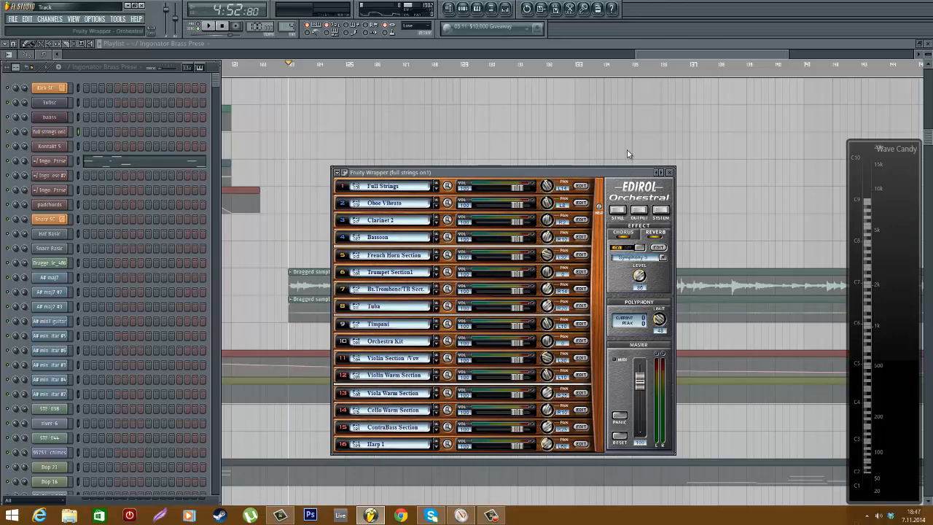
drag(632, 173, 610, 121)
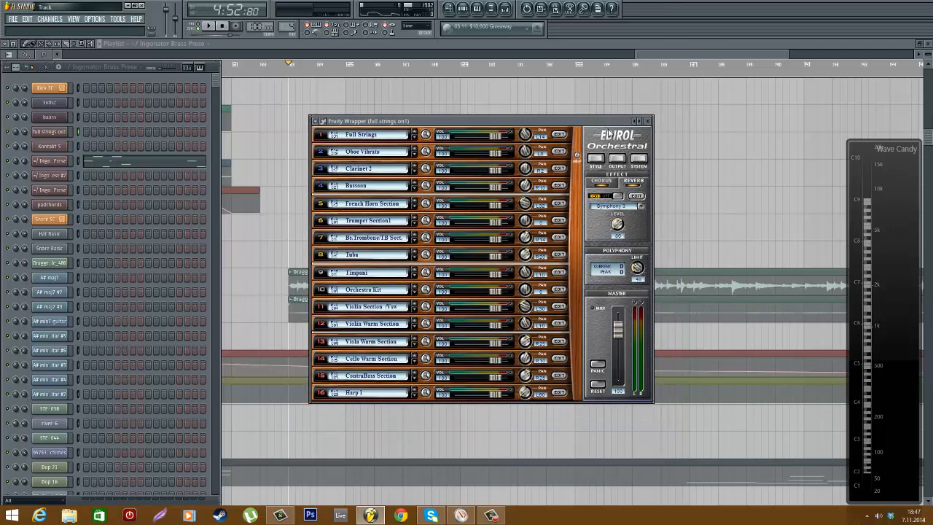
click(649, 121)
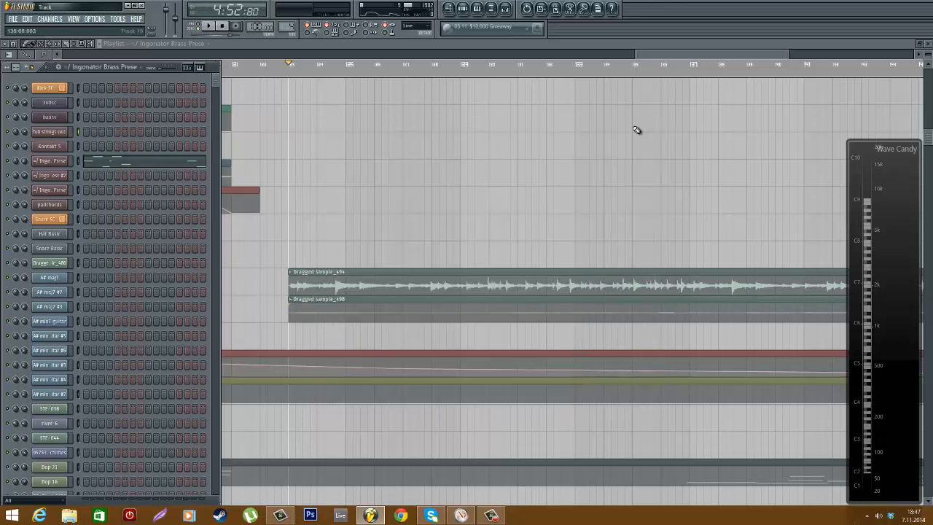
- Check the amb mixer track's effects, return to the outro's clips in the playlist, and bring up the channel list
click(505, 10)
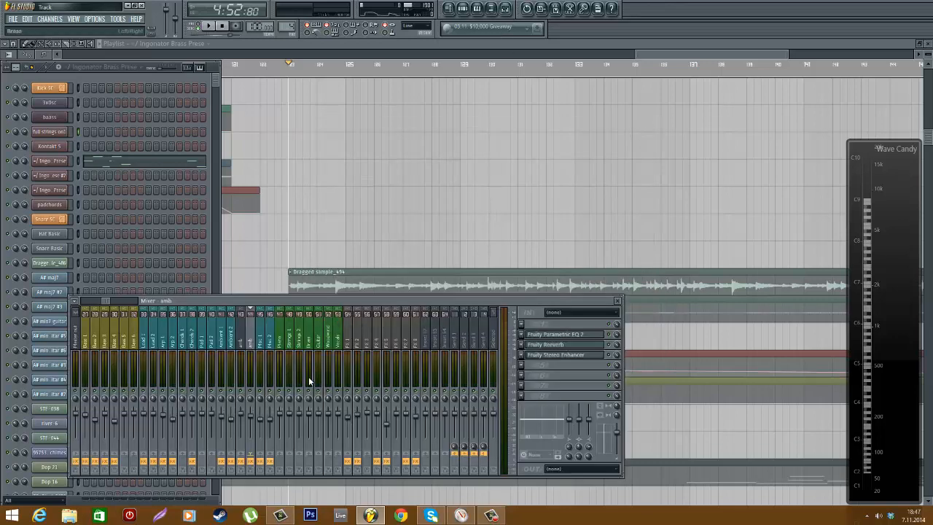
click(653, 56)
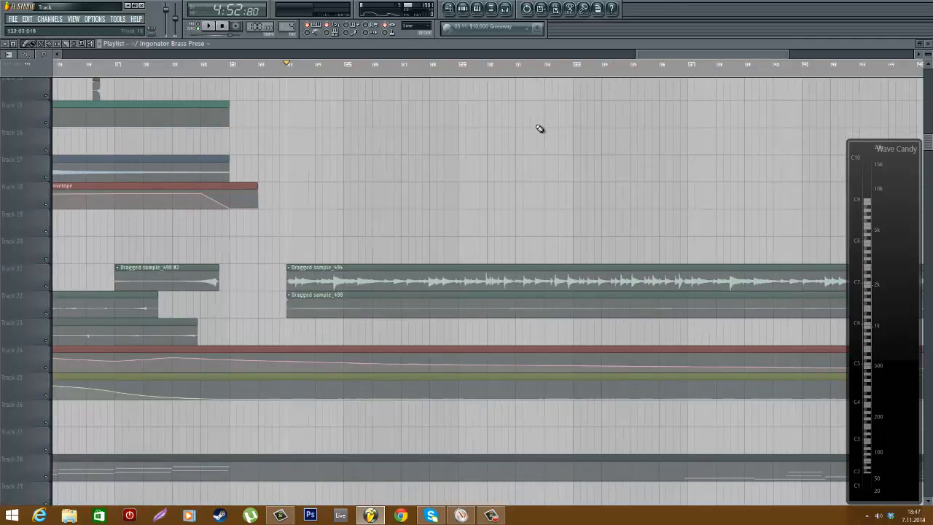
scroll(451, 255, down, 8)
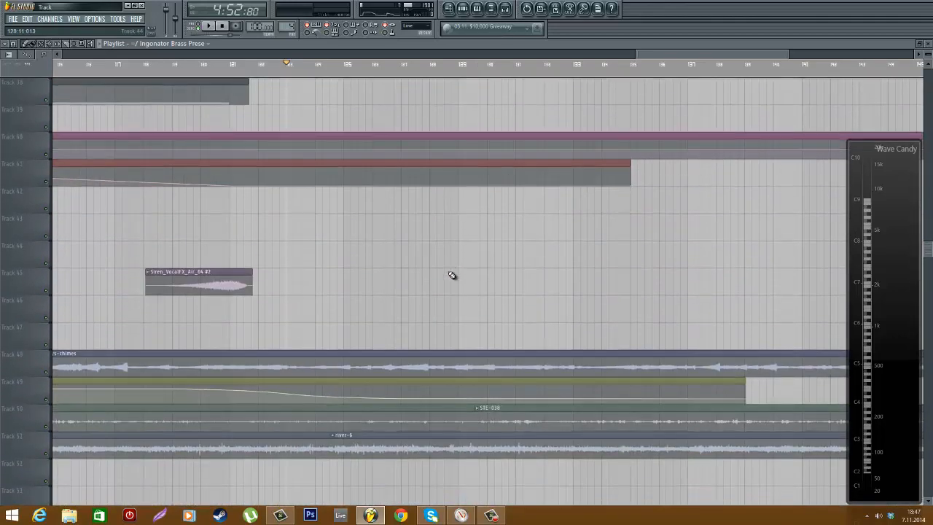
scroll(453, 267, up, 9)
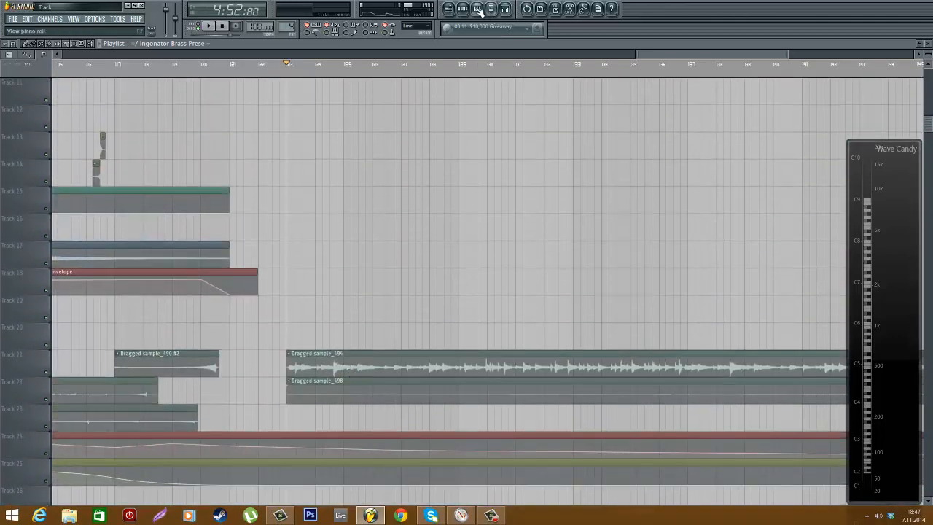
click(466, 9)
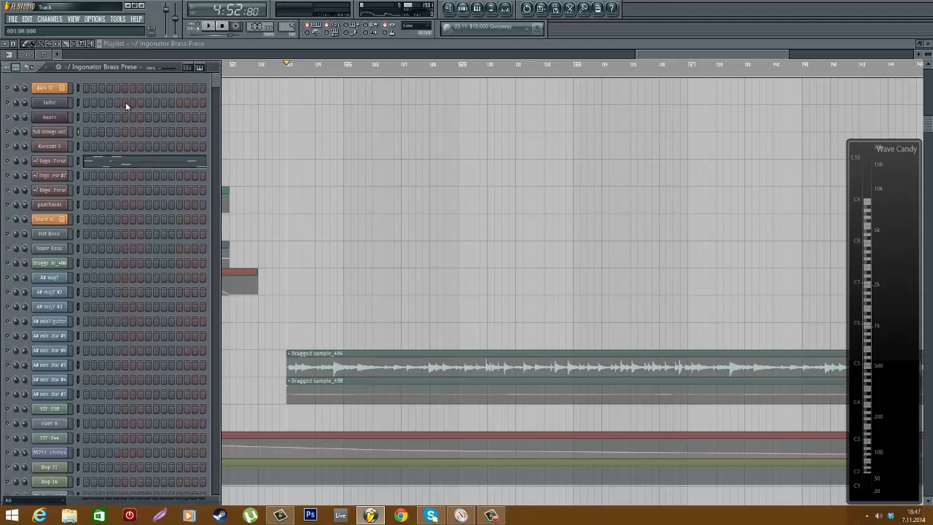
- Place the playback position at bar 130 and examine which clips and automation play through the outro across the tracks
click(498, 66)
scroll(503, 130, down, 3)
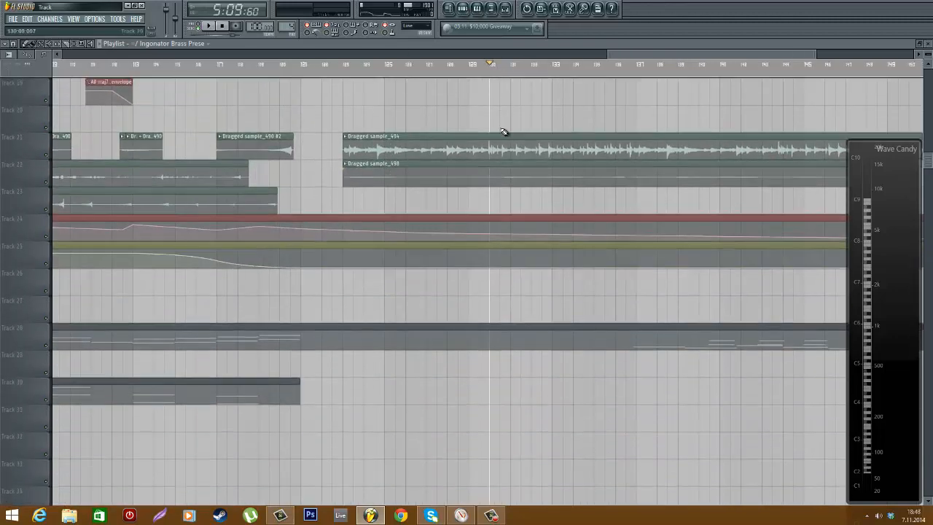
scroll(714, 247, down, 4)
scroll(760, 266, up, 2)
scroll(531, 137, up, 6)
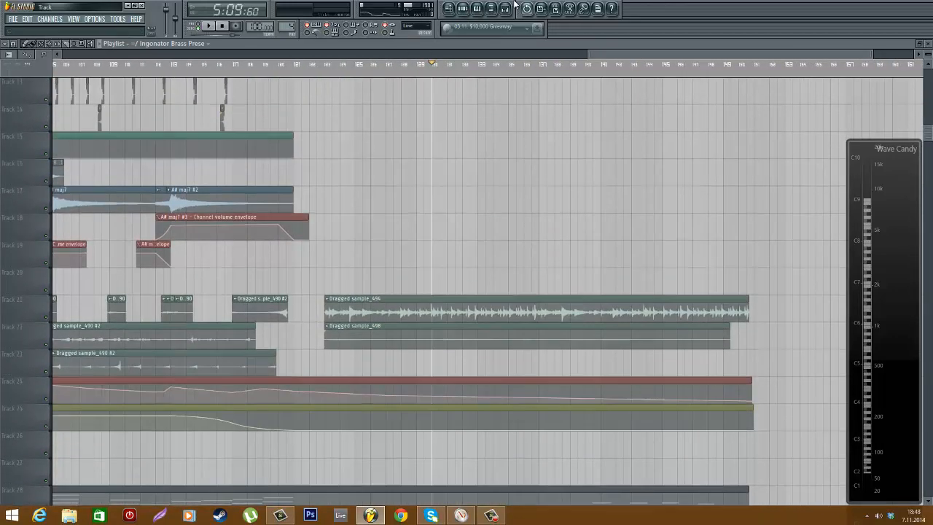
scroll(552, 162, down, 7)
scroll(605, 201, up, 20)
scroll(619, 216, up, 6)
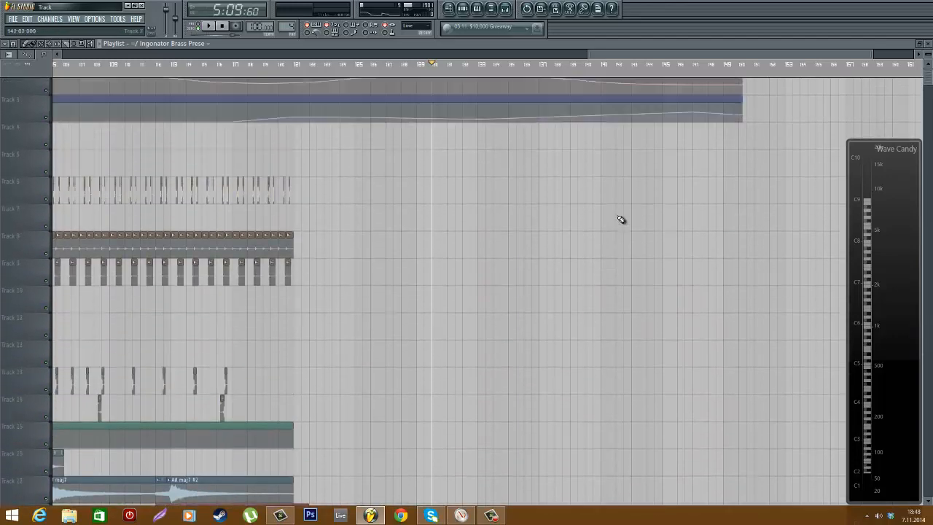
scroll(620, 214, down, 18)
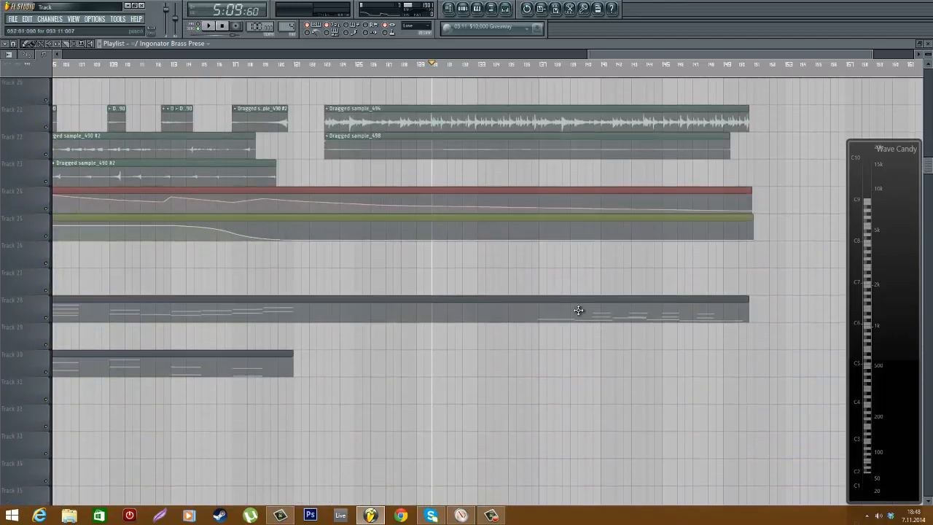
- Open the piano pattern on Track 28 to view its Kontakt 5 notes, and return to the playlist
double_click(576, 309)
scroll(619, 288, down, 3)
scroll(619, 255, down, 4)
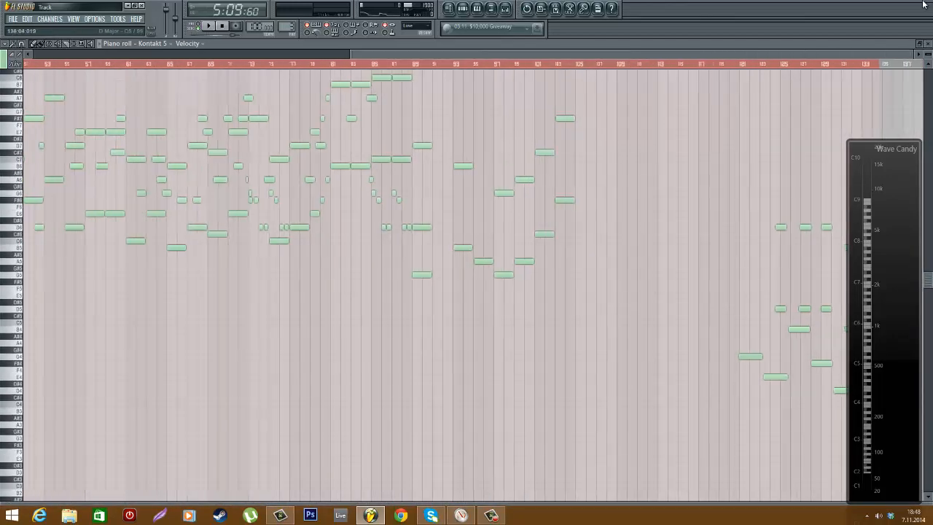
click(927, 43)
click(637, 45)
scroll(520, 162, up, 7)
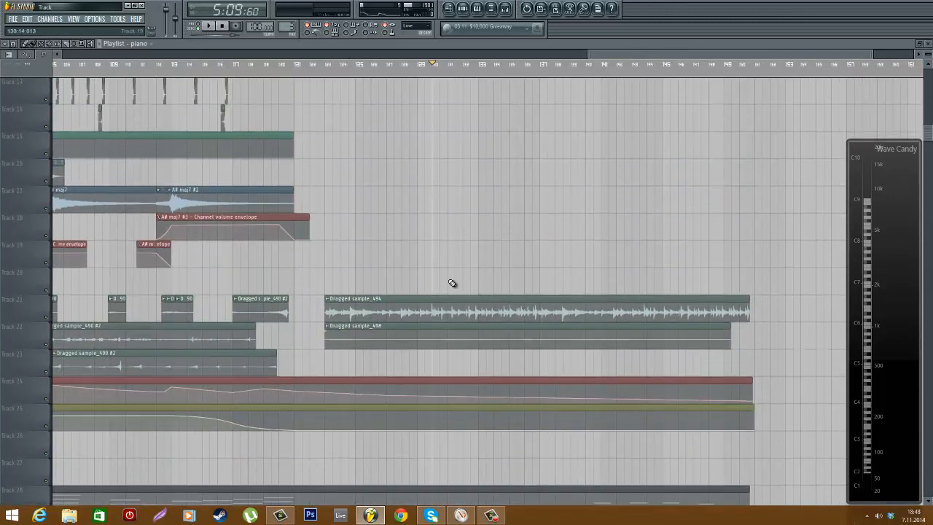
- Examine where the outro's dragged samples, piano, automation envelopes and the chimes, STE-038 and river-6 ambience clips end
scroll(467, 312, down, 3)
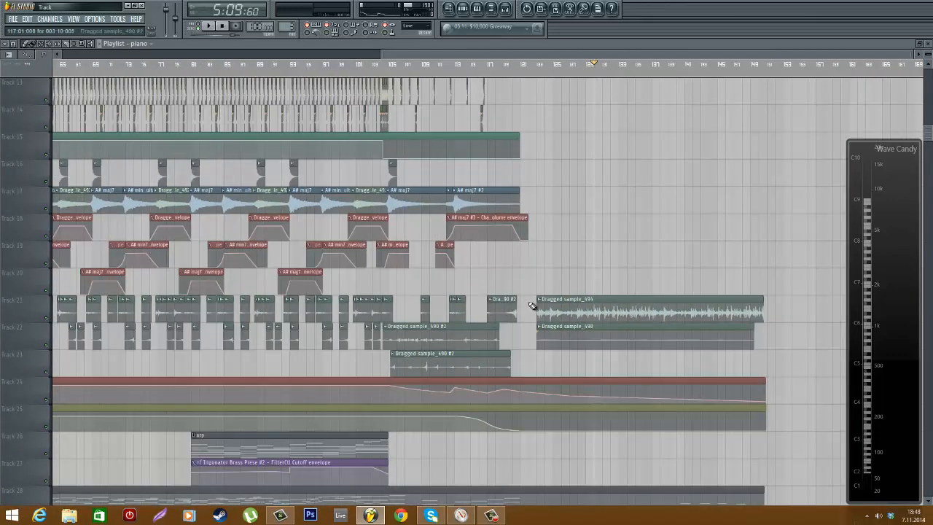
scroll(365, 299, down, 2)
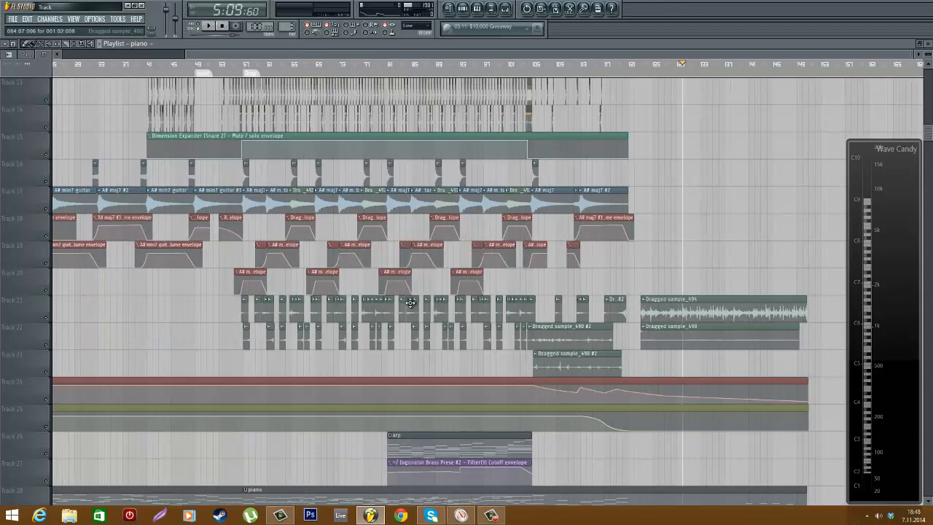
scroll(700, 229, down, 20)
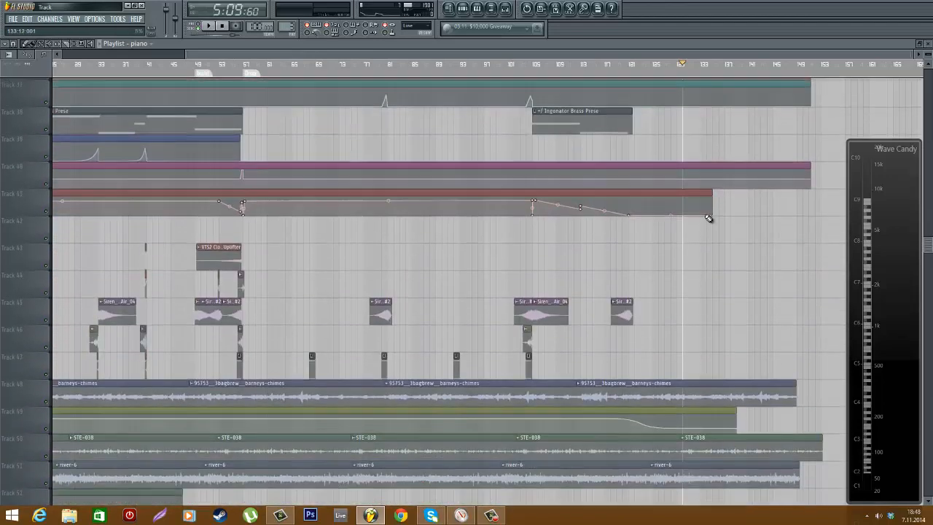
scroll(797, 260, down, 1)
scroll(809, 292, up, 3)
scroll(729, 299, down, 3)
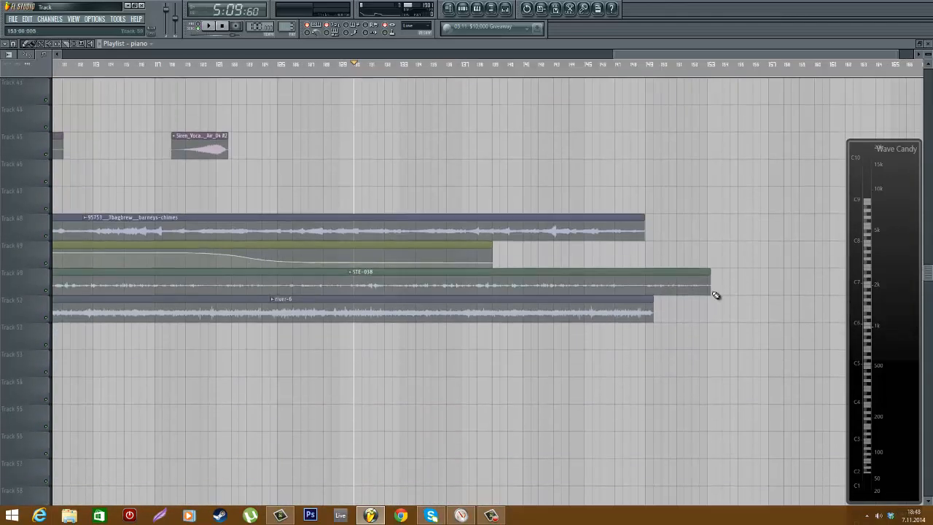
scroll(715, 294, up, 5)
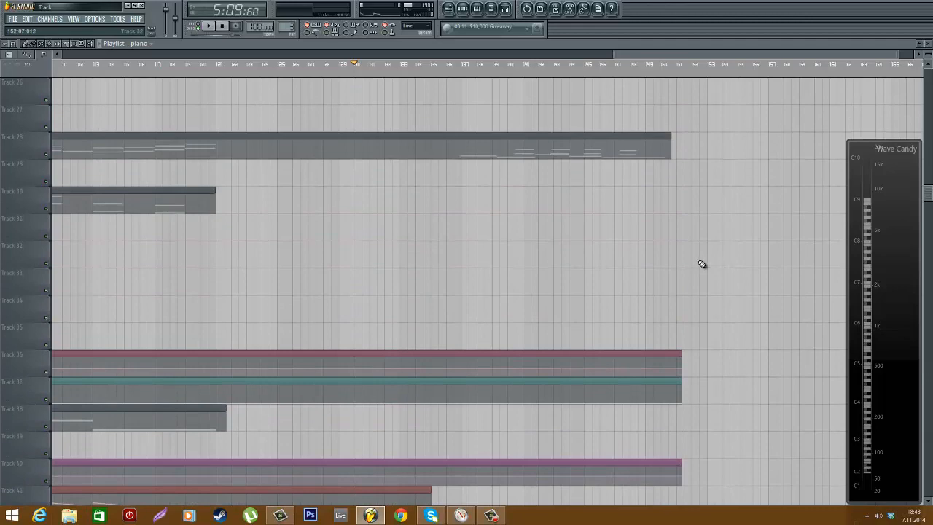
scroll(556, 223, down, 6)
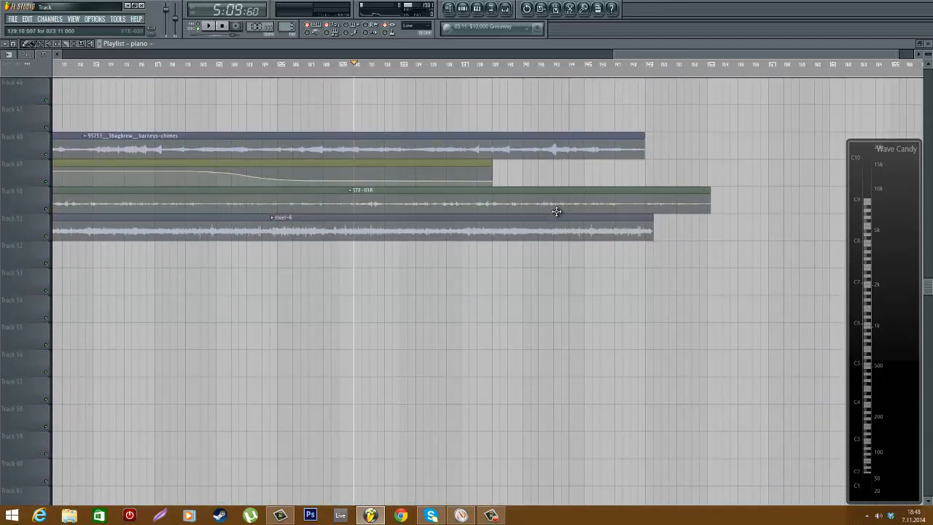
scroll(559, 210, up, 10)
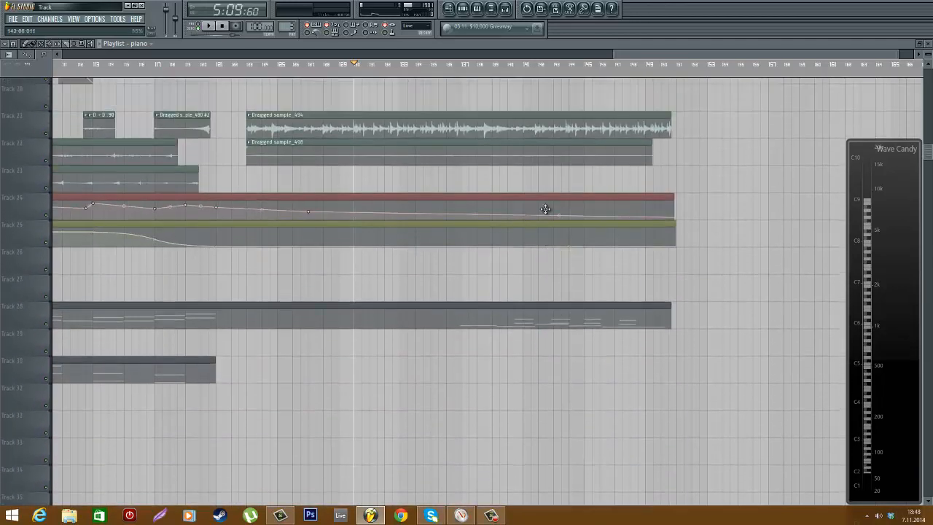
scroll(546, 211, down, 3)
scroll(543, 218, up, 5)
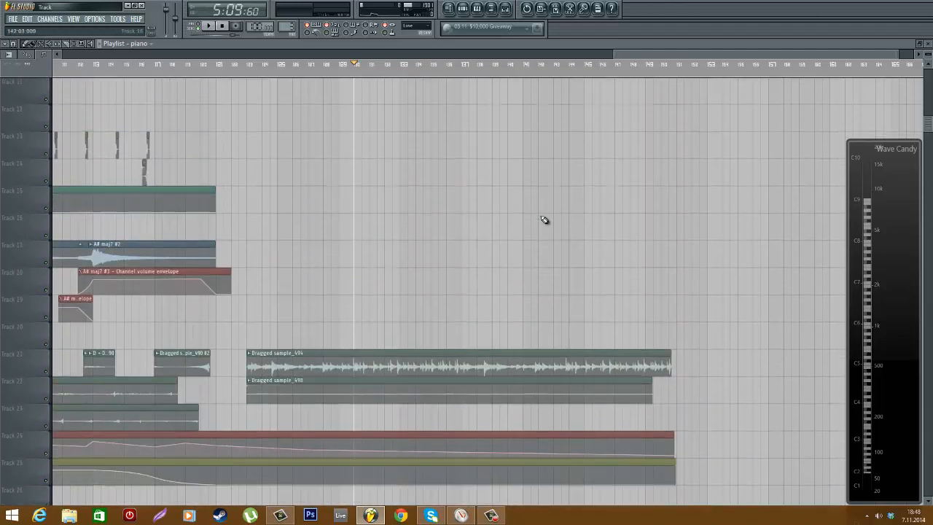
- Review the full arrangement from the master automation envelopes down to the ambience tracks, ending with more tracks in view at once
scroll(543, 218, up, 2)
scroll(541, 215, down, 3)
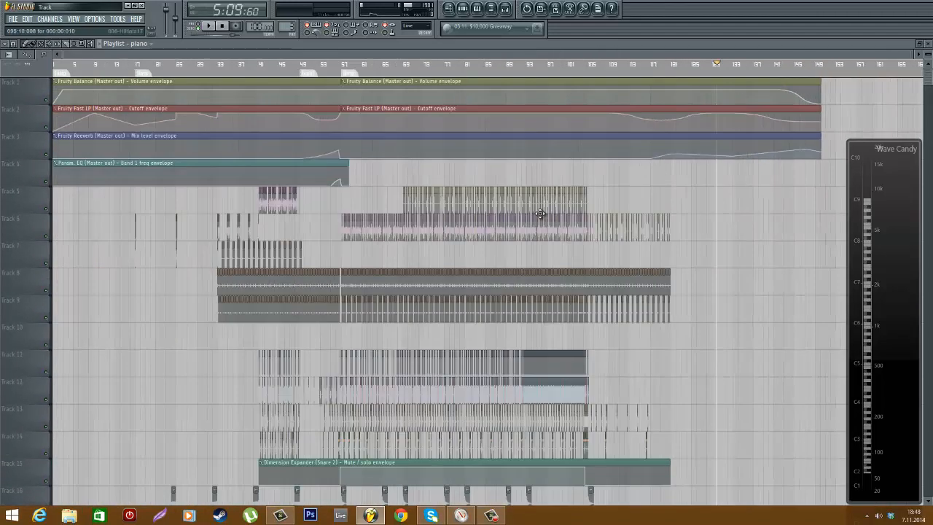
scroll(540, 213, down, 6)
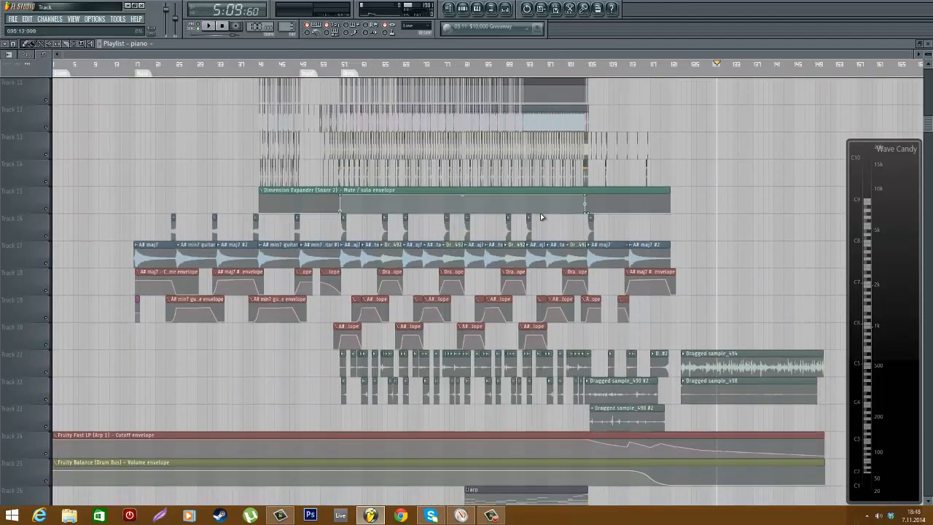
scroll(540, 214, down, 3)
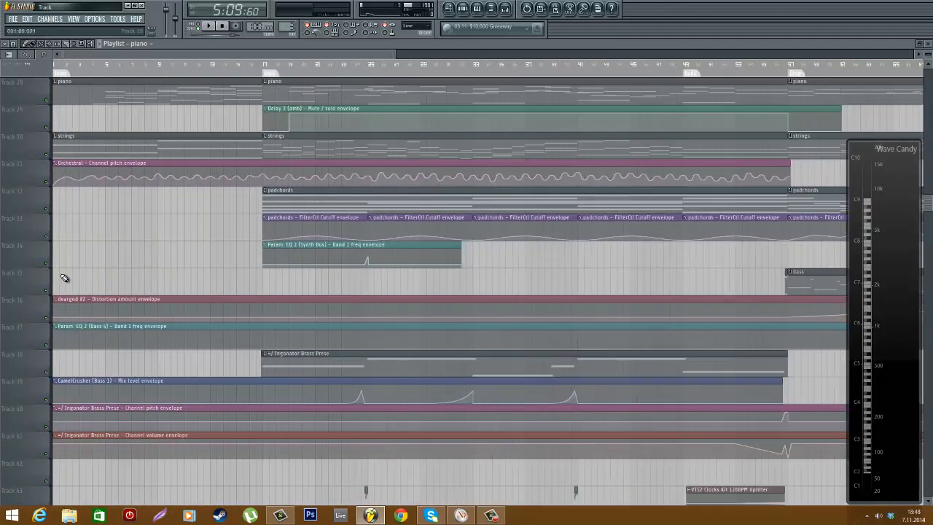
scroll(95, 267, down, 5)
scroll(130, 260, down, 2)
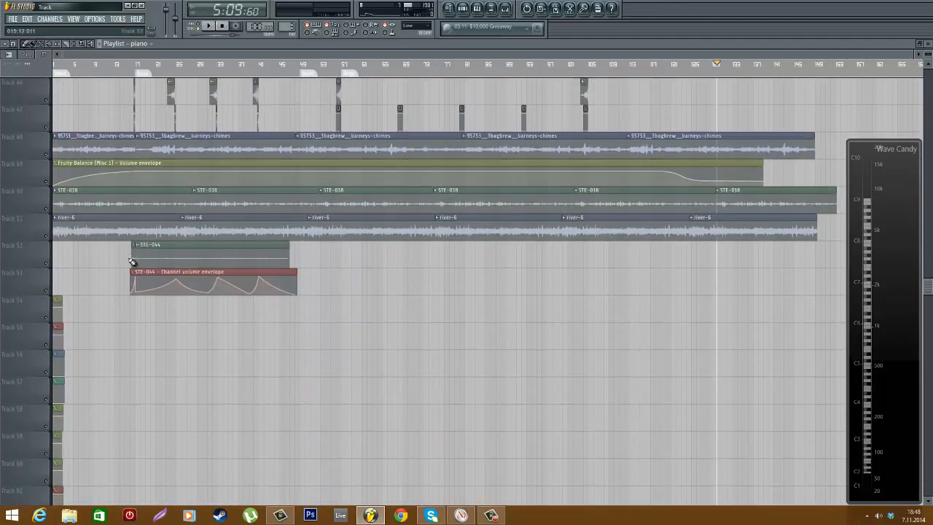
scroll(158, 231, up, 15)
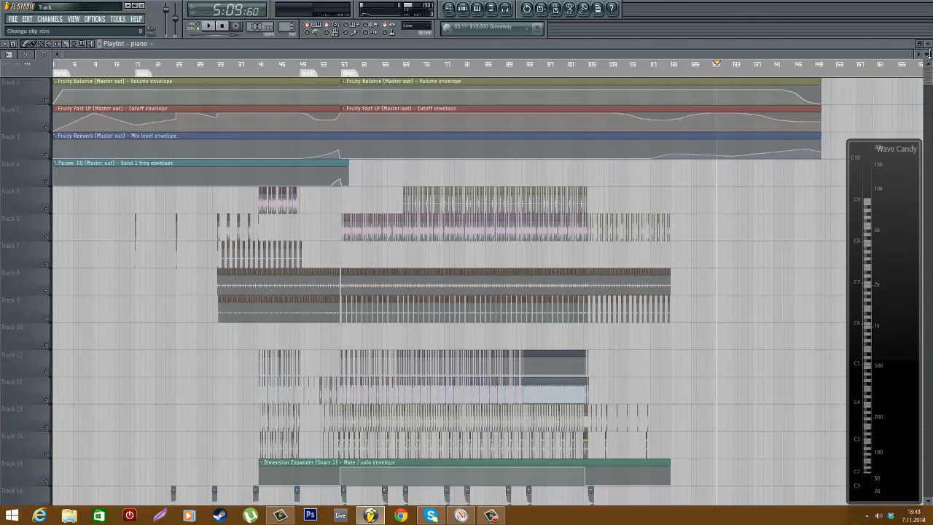
scroll(928, 55, down, 2)
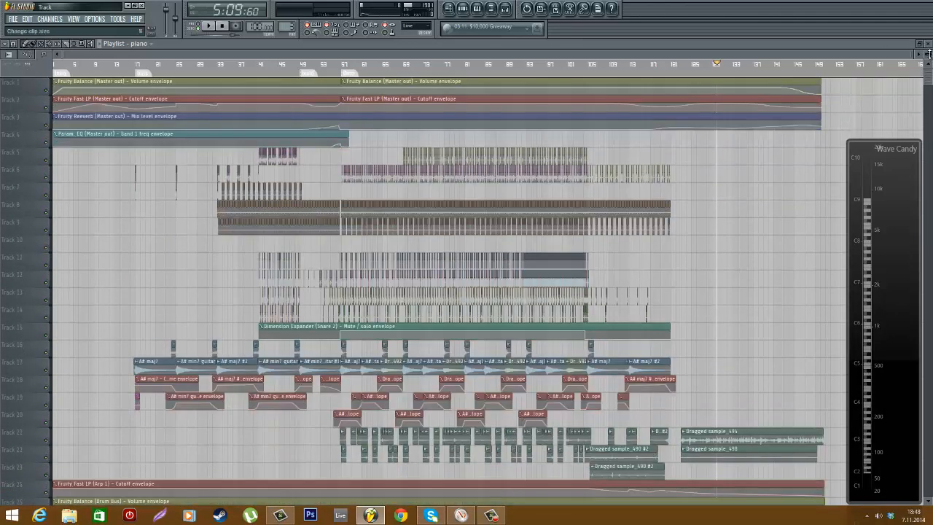